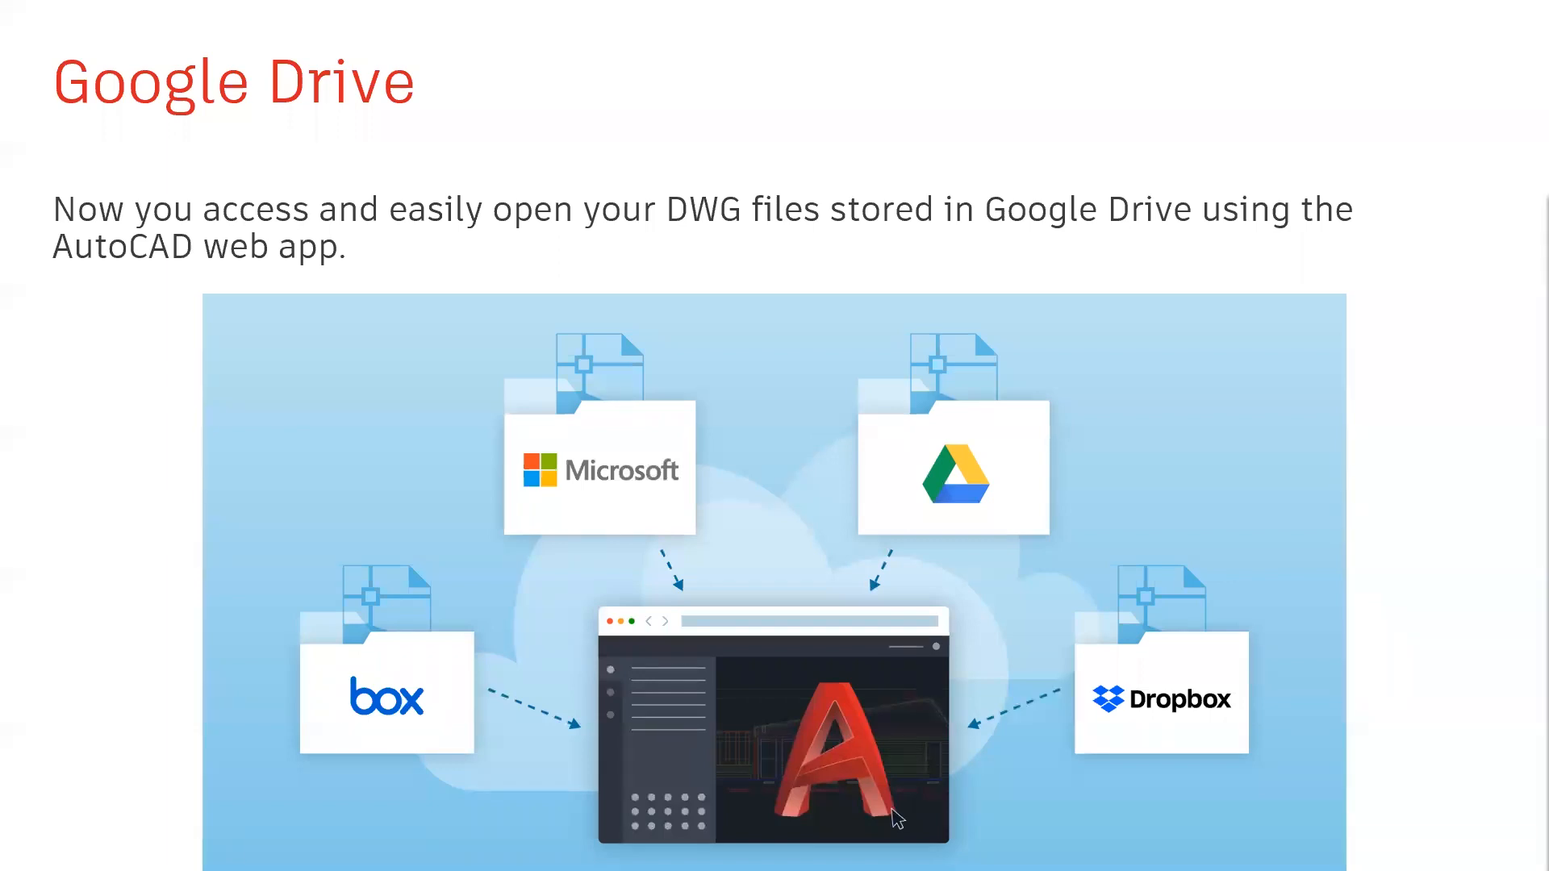
Advance the slideshow to the AutoCAD 2021 key pillars slide.
key(Right)
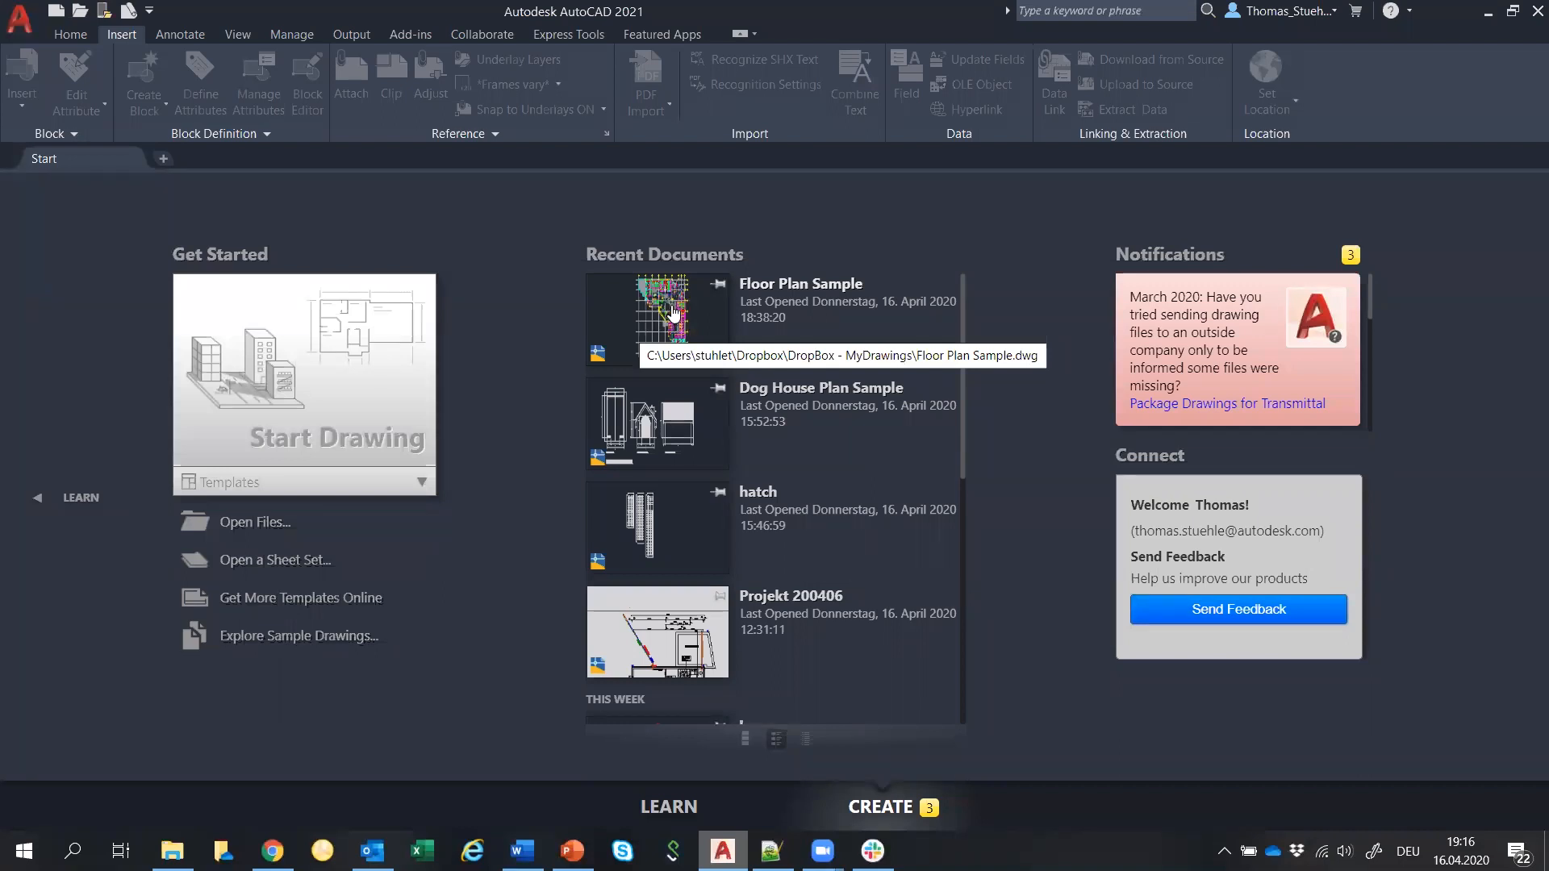
Open Floor Plan Sample and expand External References listing Dog House Plan, hatch and home_space.
click(673, 313)
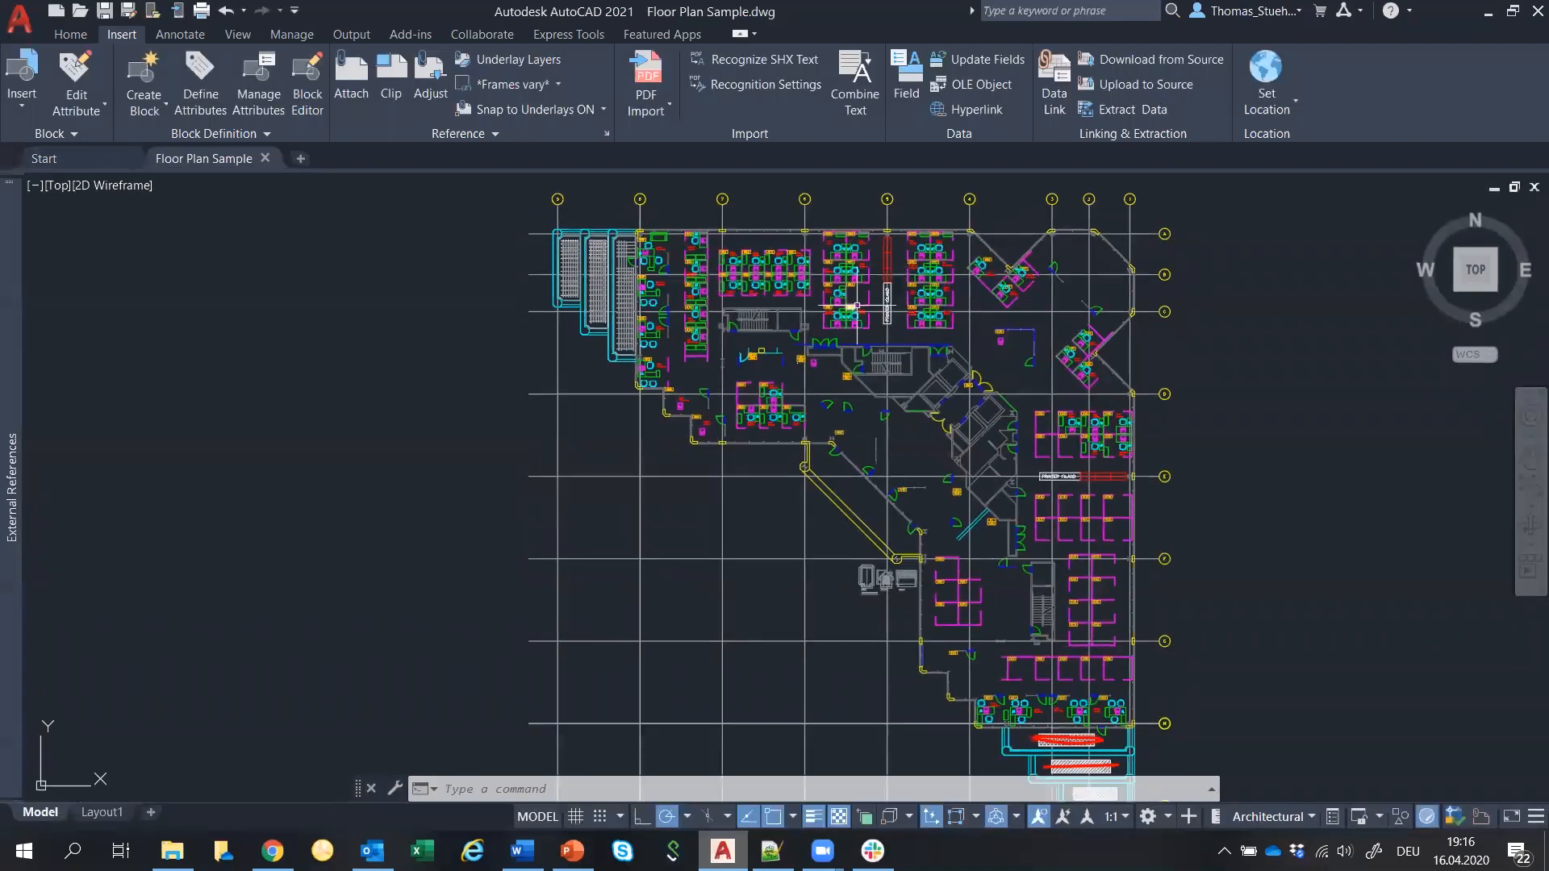
scroll(927, 484, up, 2)
scroll(927, 484, down, 5)
scroll(928, 484, up, 3)
middle_drag(939, 533, 910, 503)
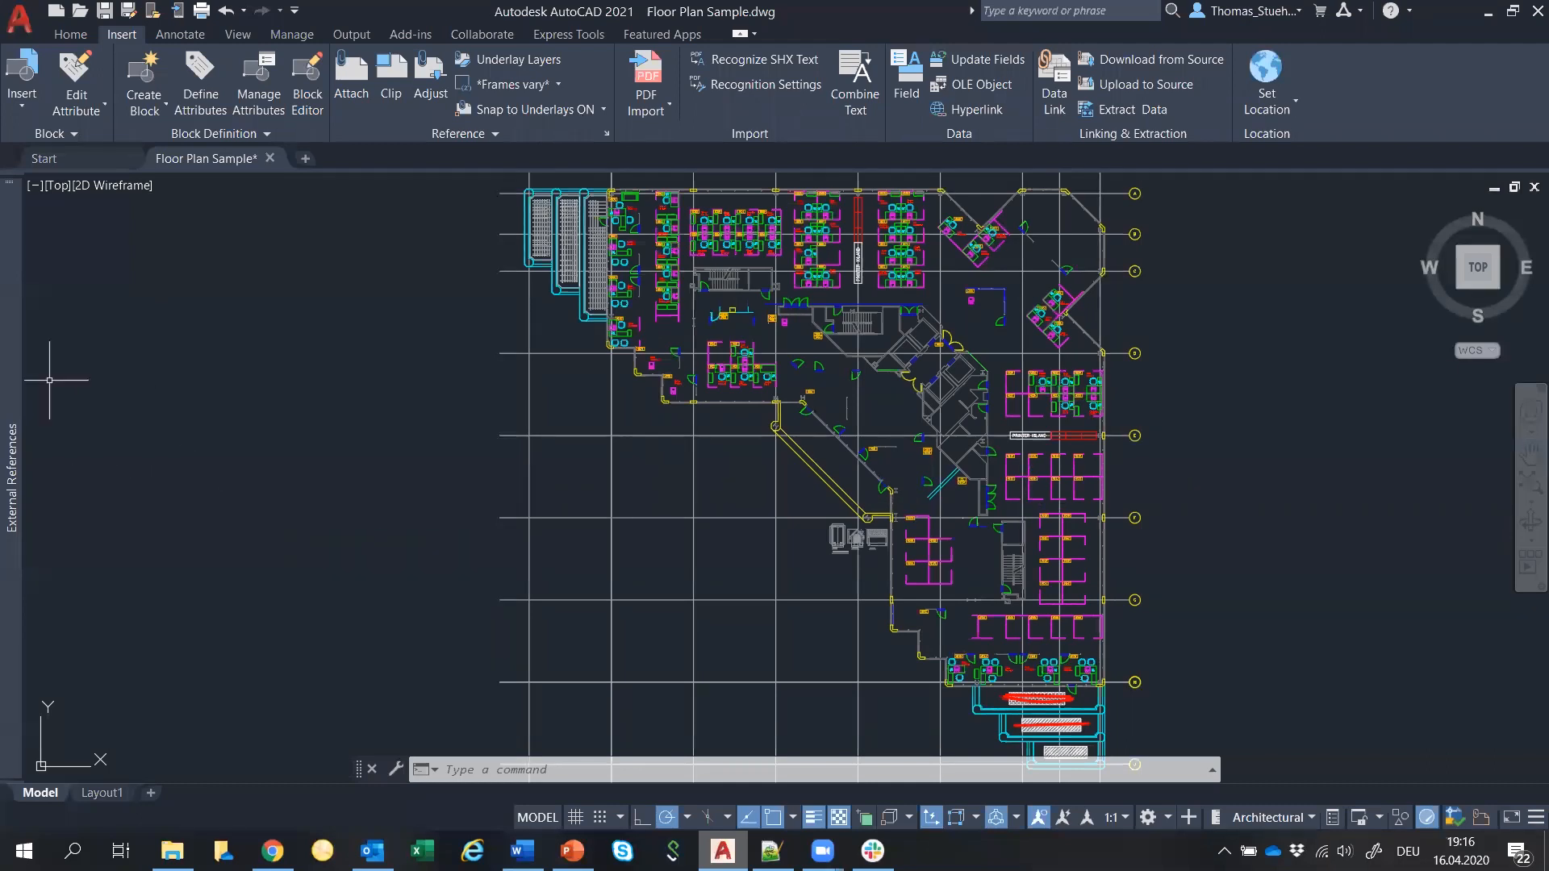
mouse_move(14, 407)
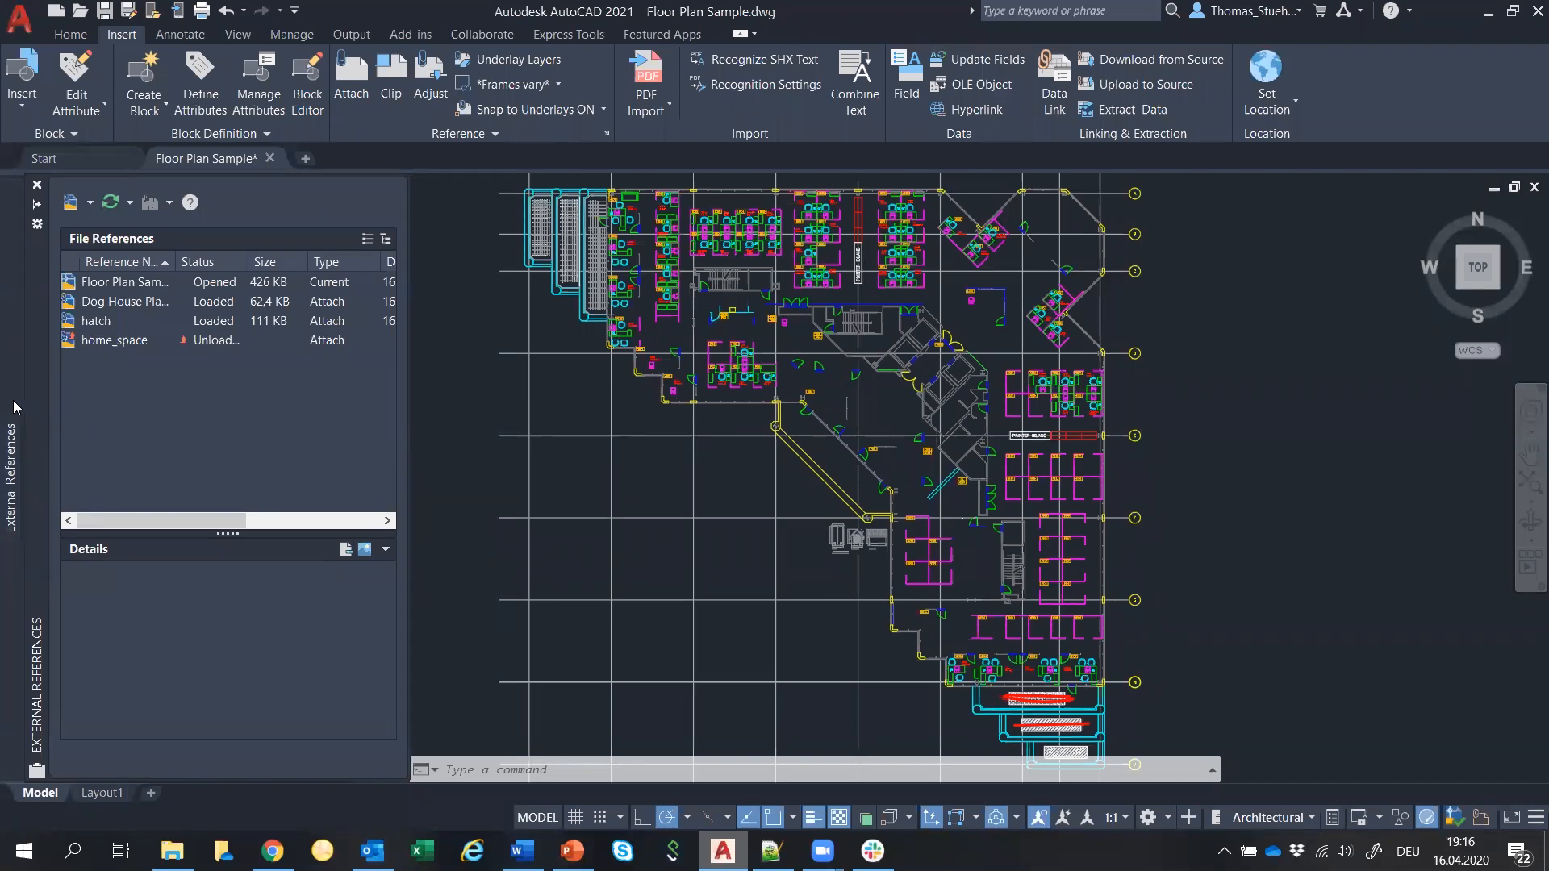
Open the hatch reference drawing in its own tab.
click(96, 321)
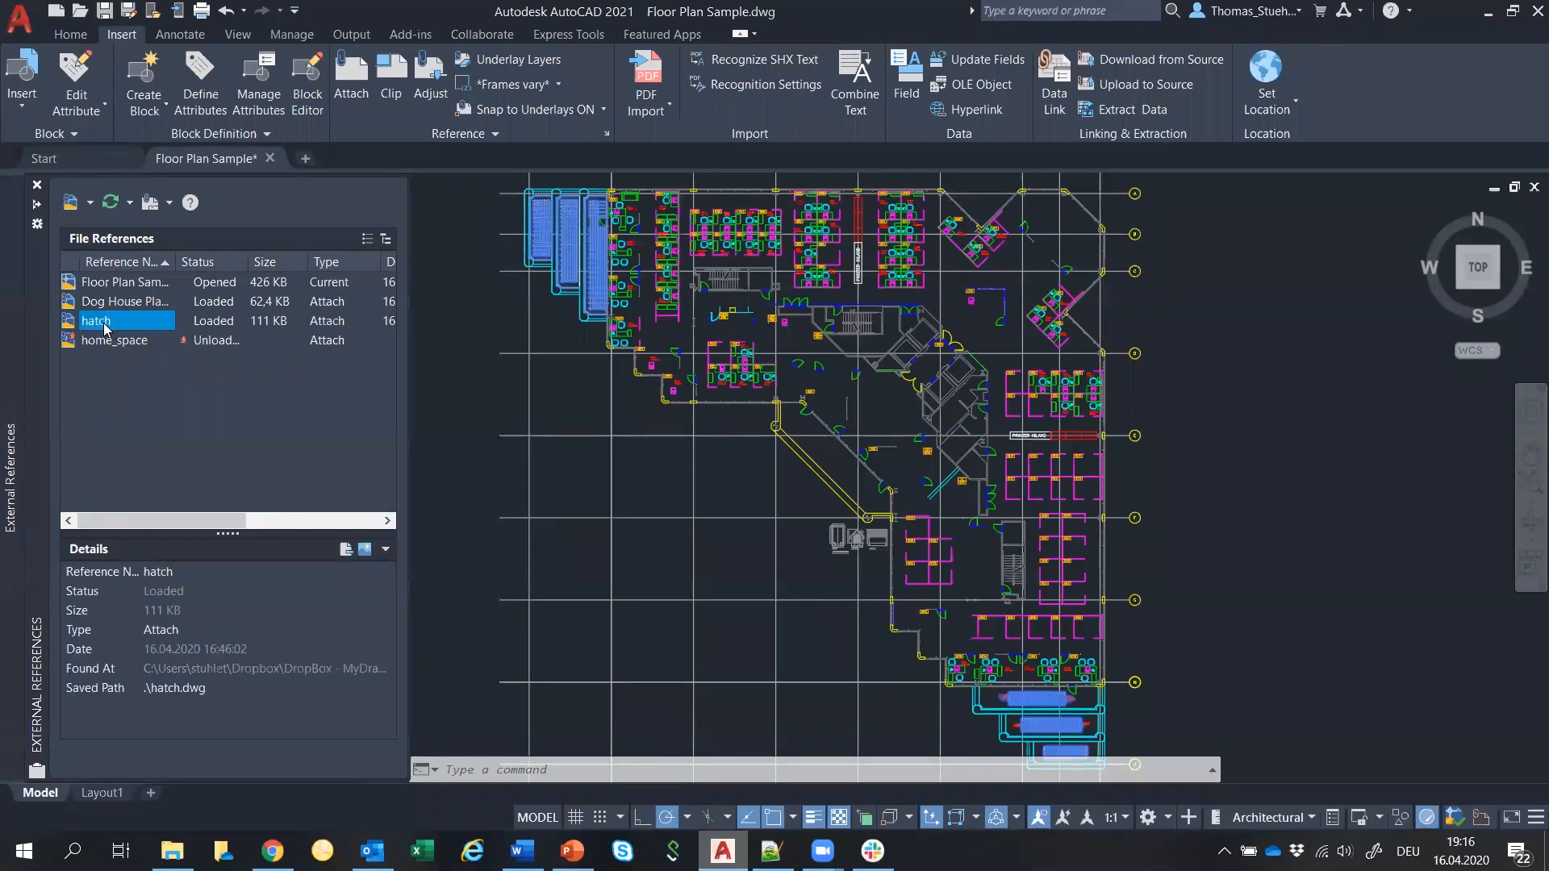
right_click(105, 325)
click(147, 339)
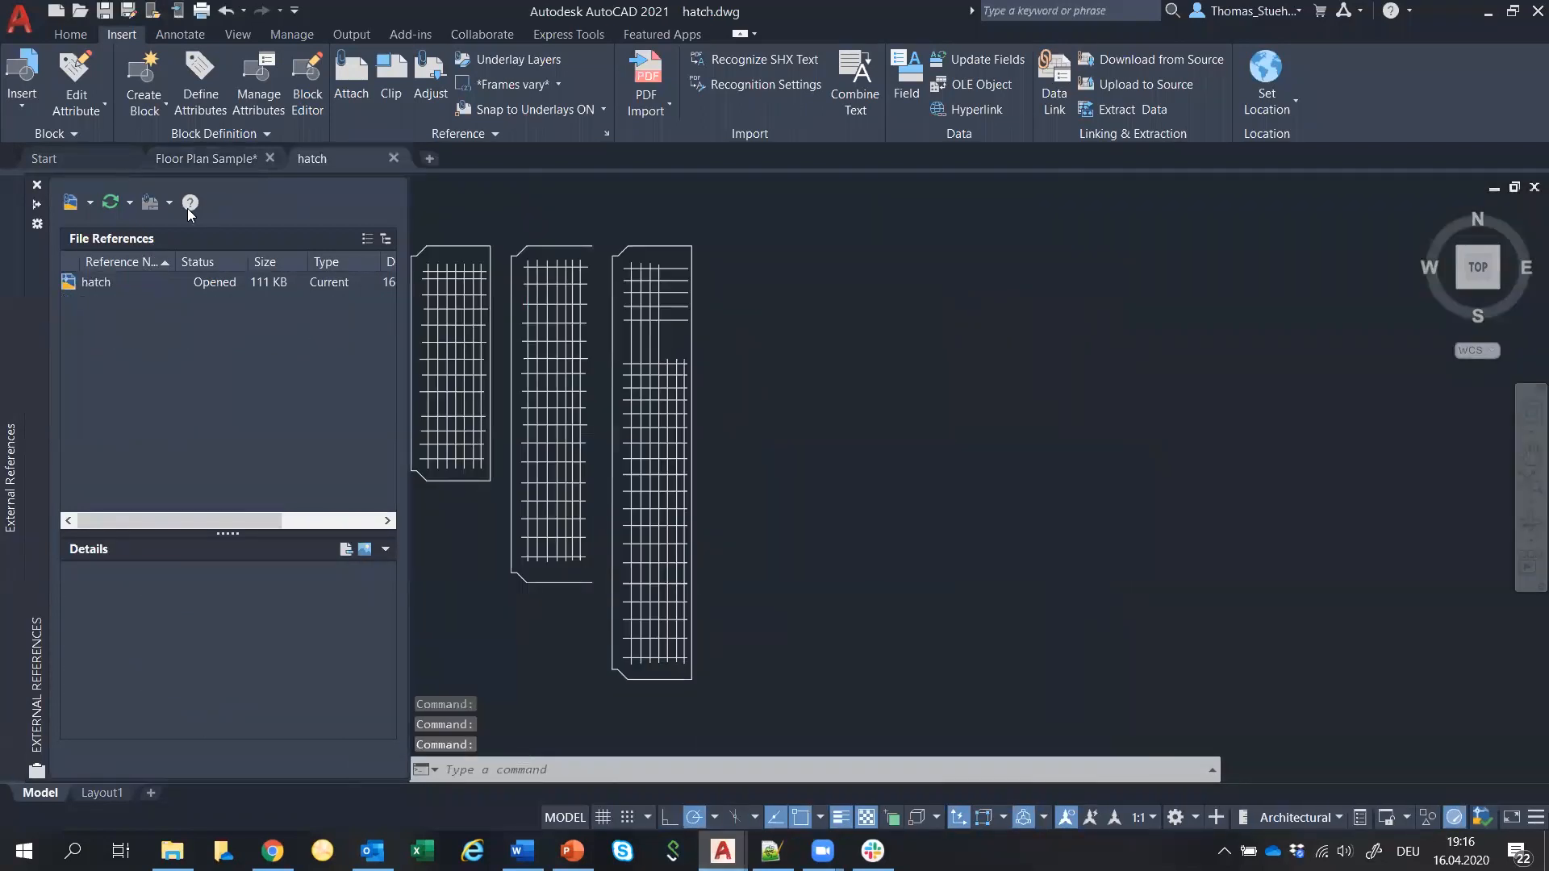
From Floor Plan Sample, open the Dog House Plan Sample reference drawing in its own tab.
click(201, 160)
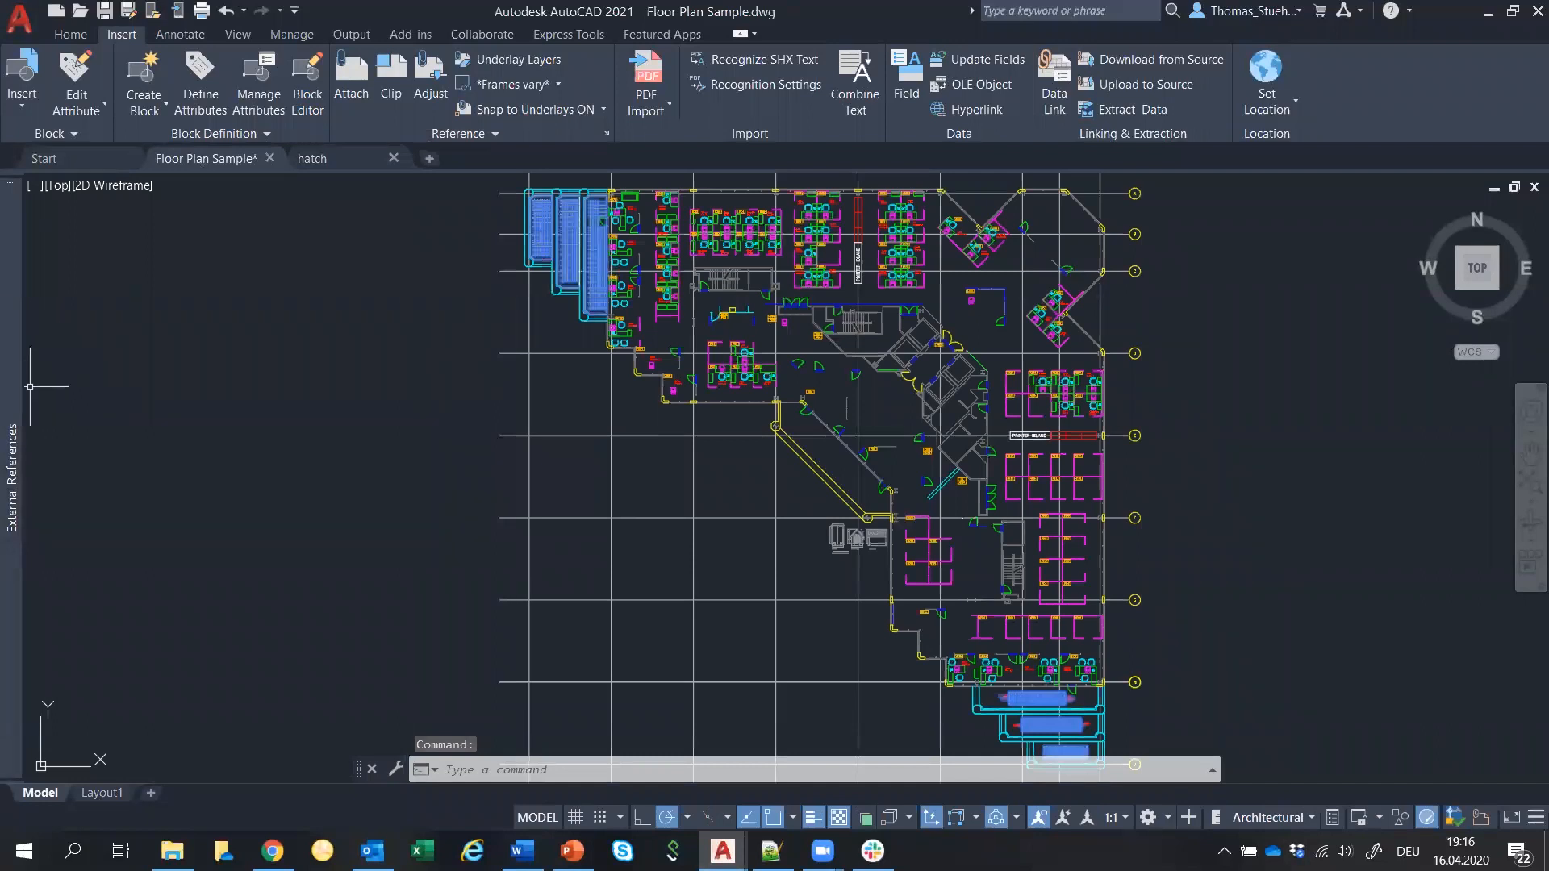
click(124, 305)
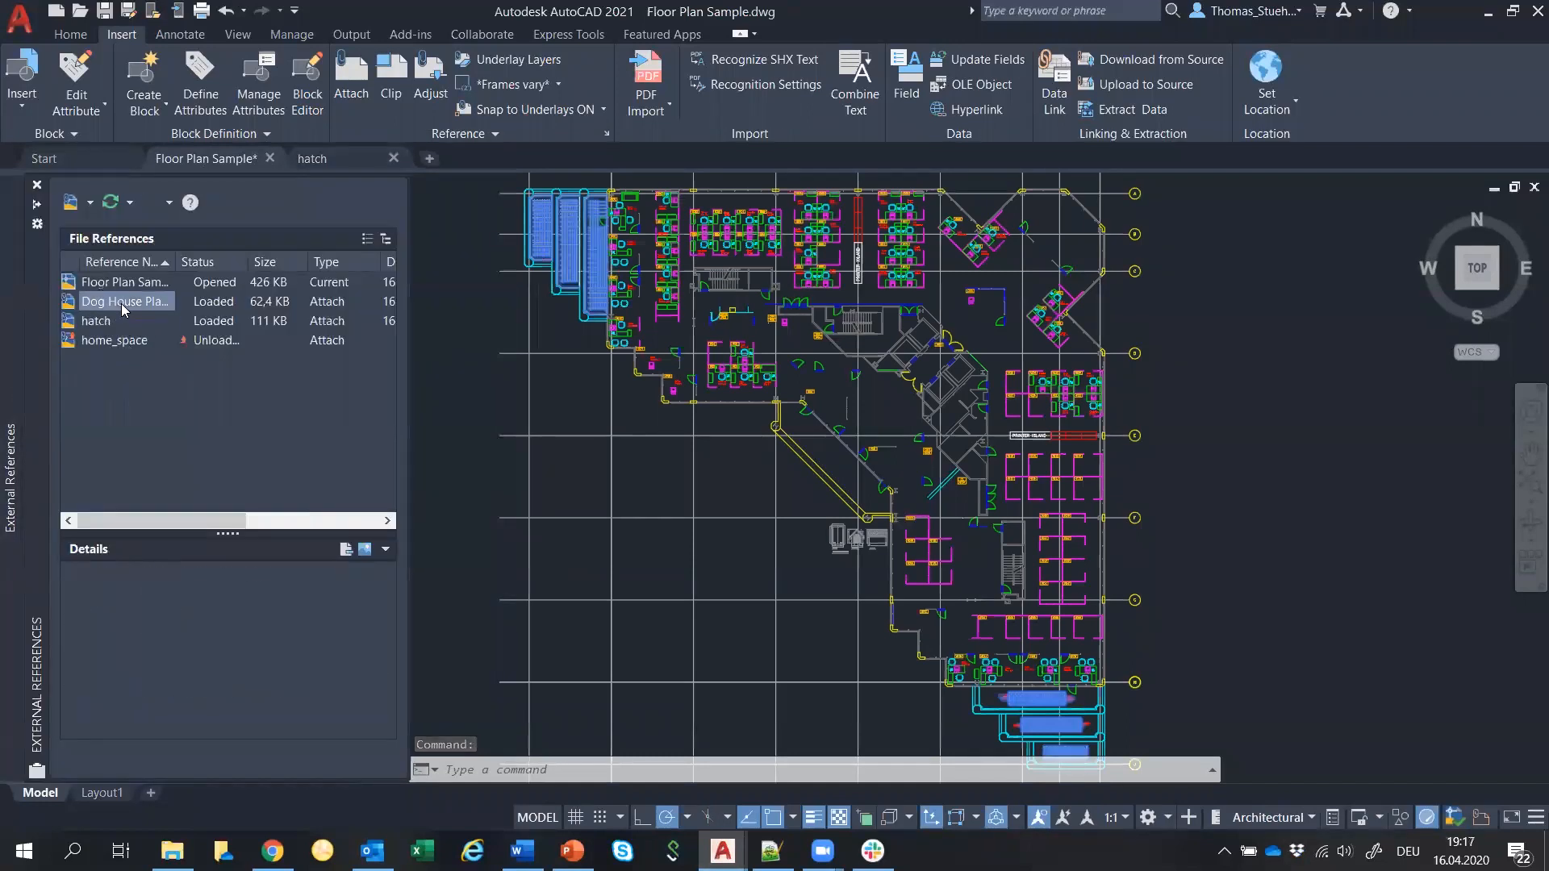
mouse_move(123, 308)
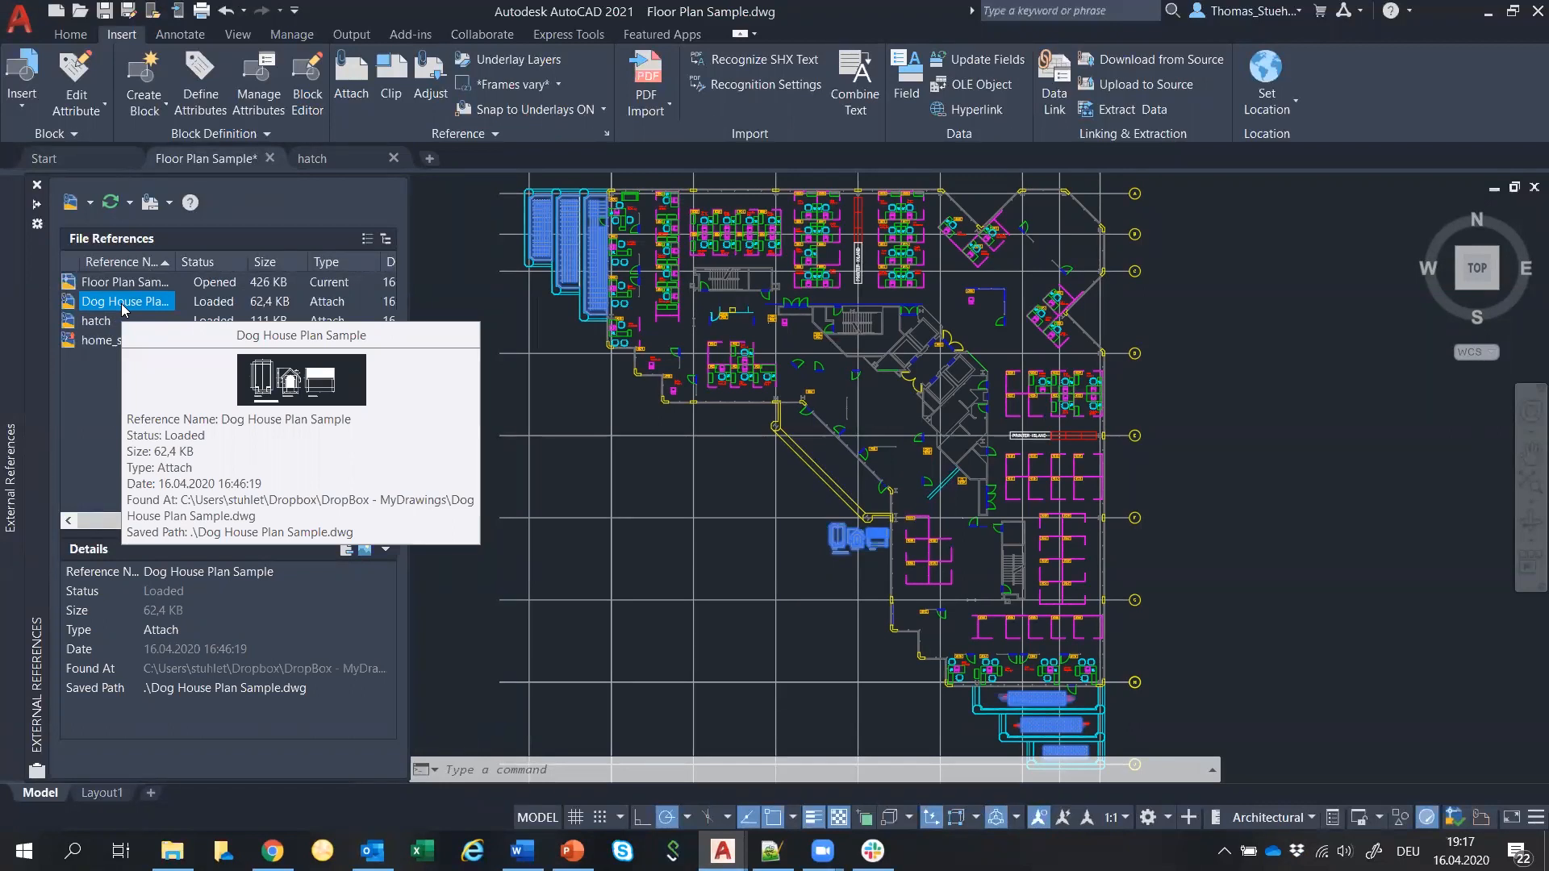
right_click(123, 309)
click(131, 315)
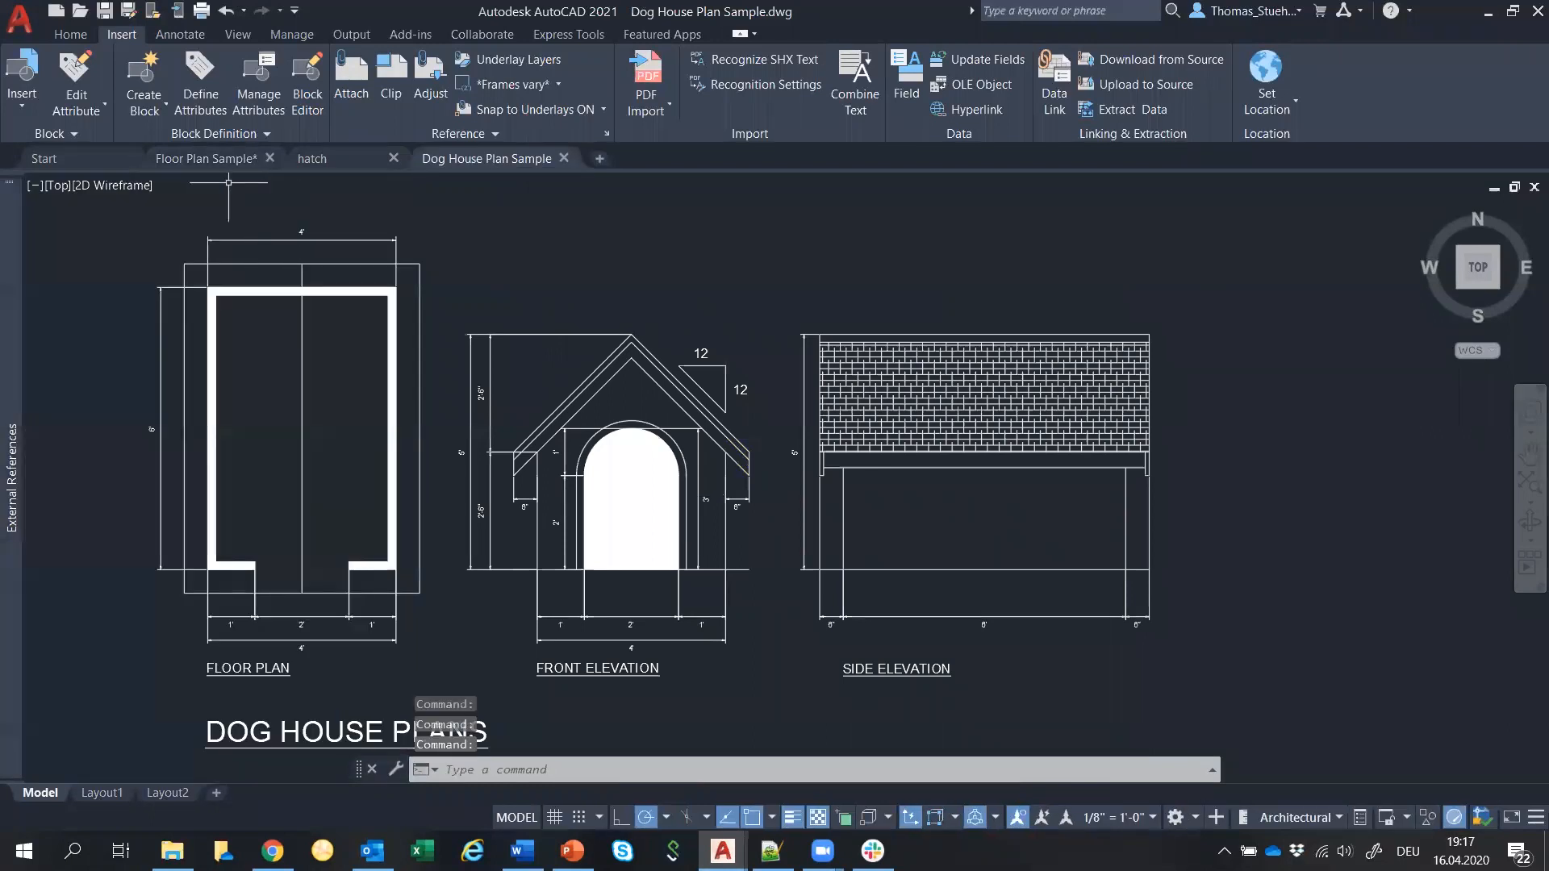
Switch to the hatch drawing and frame its three grid-line panels.
click(319, 160)
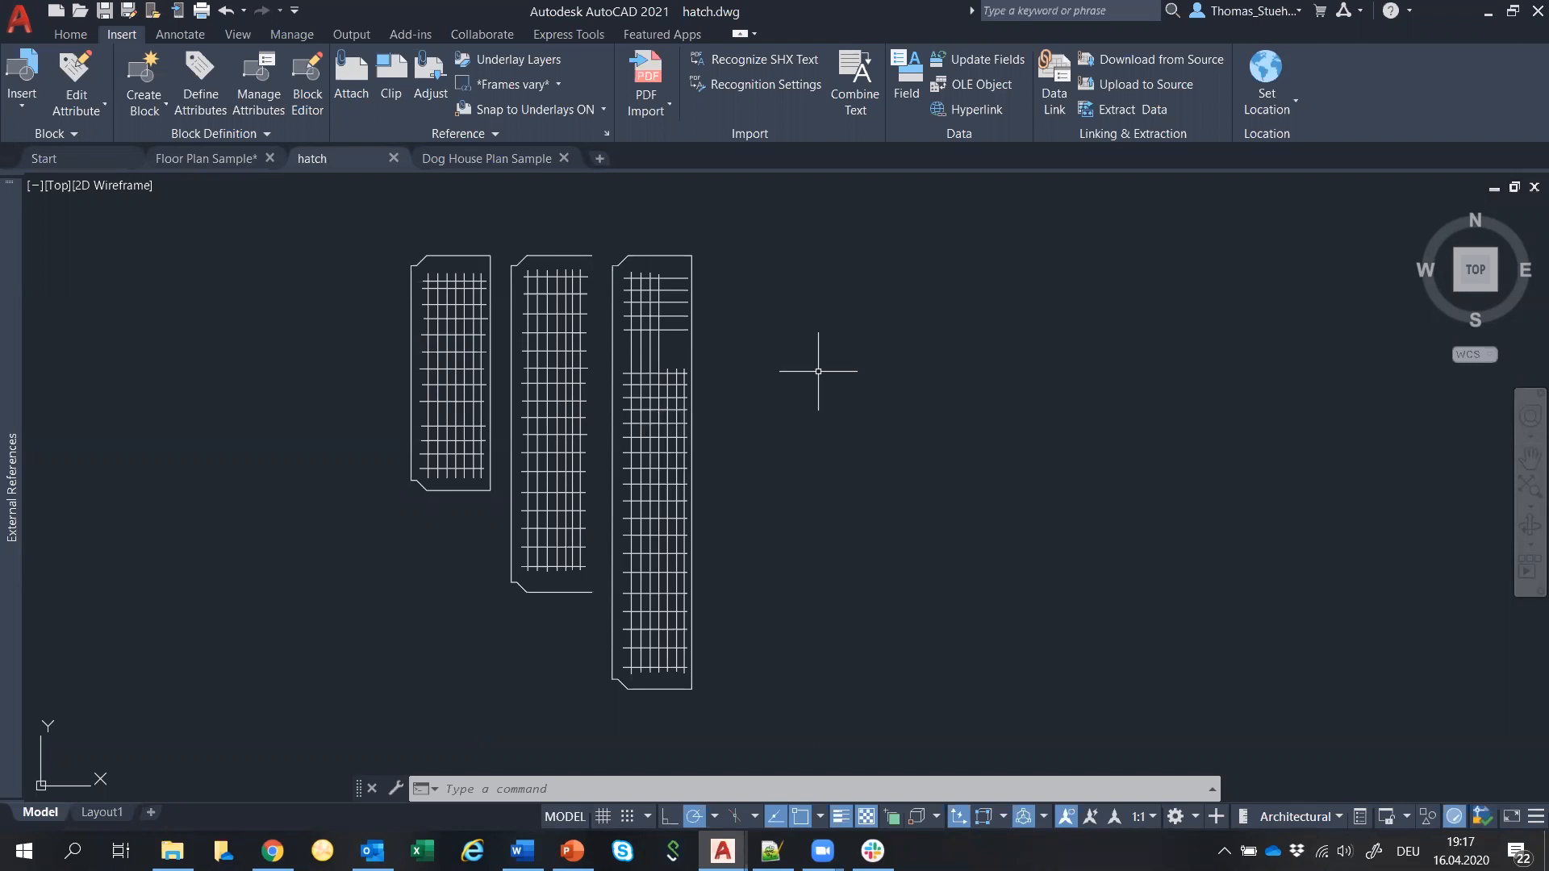
scroll(526, 249, up, 4)
middle_drag(274, 308, 385, 313)
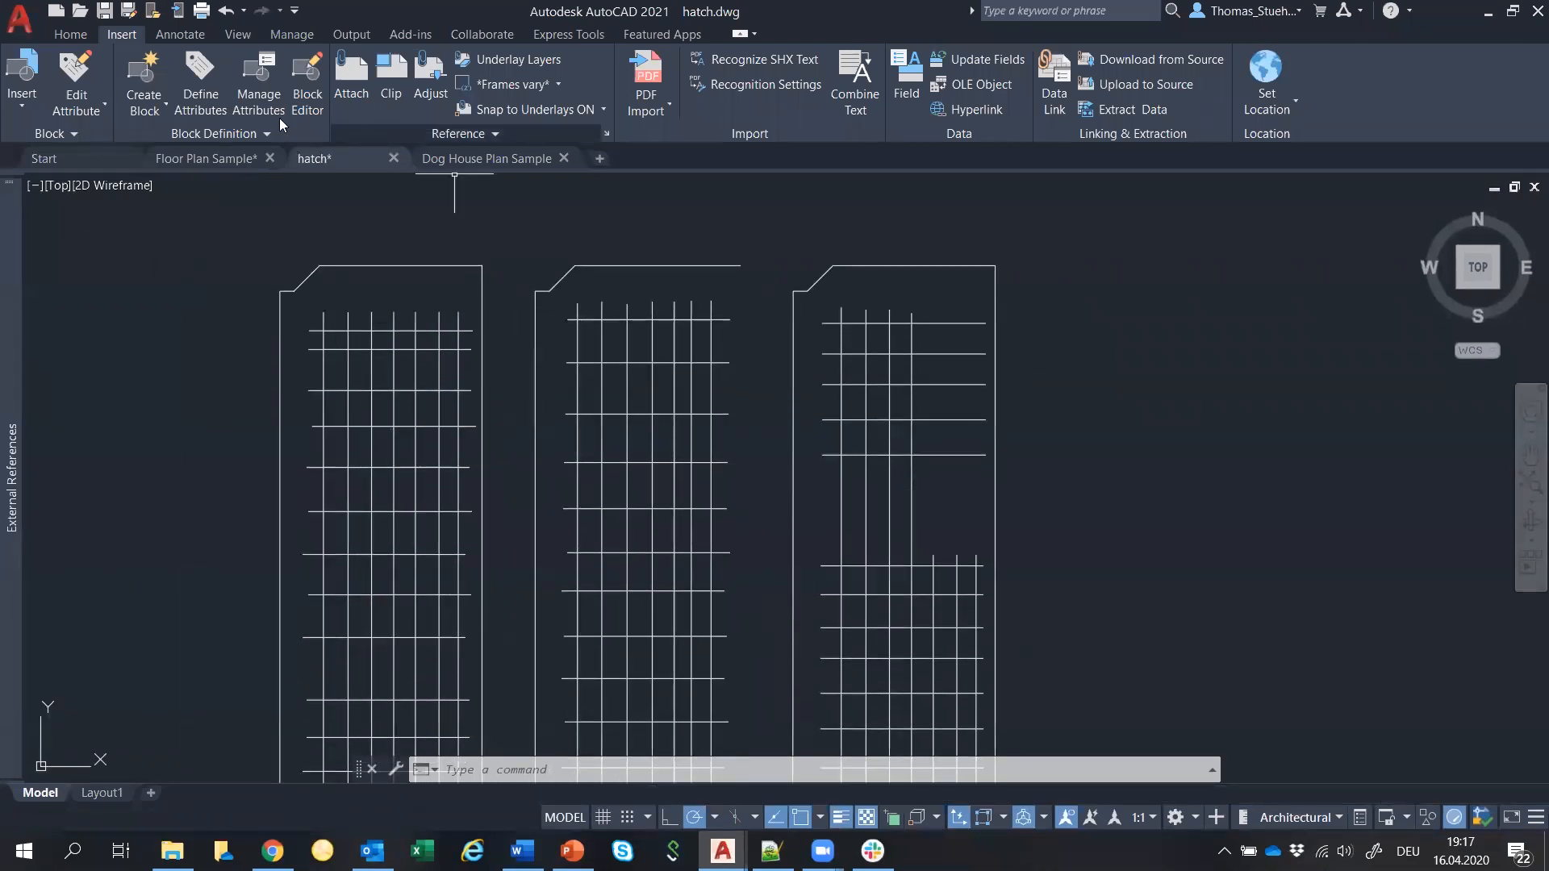
click(71, 33)
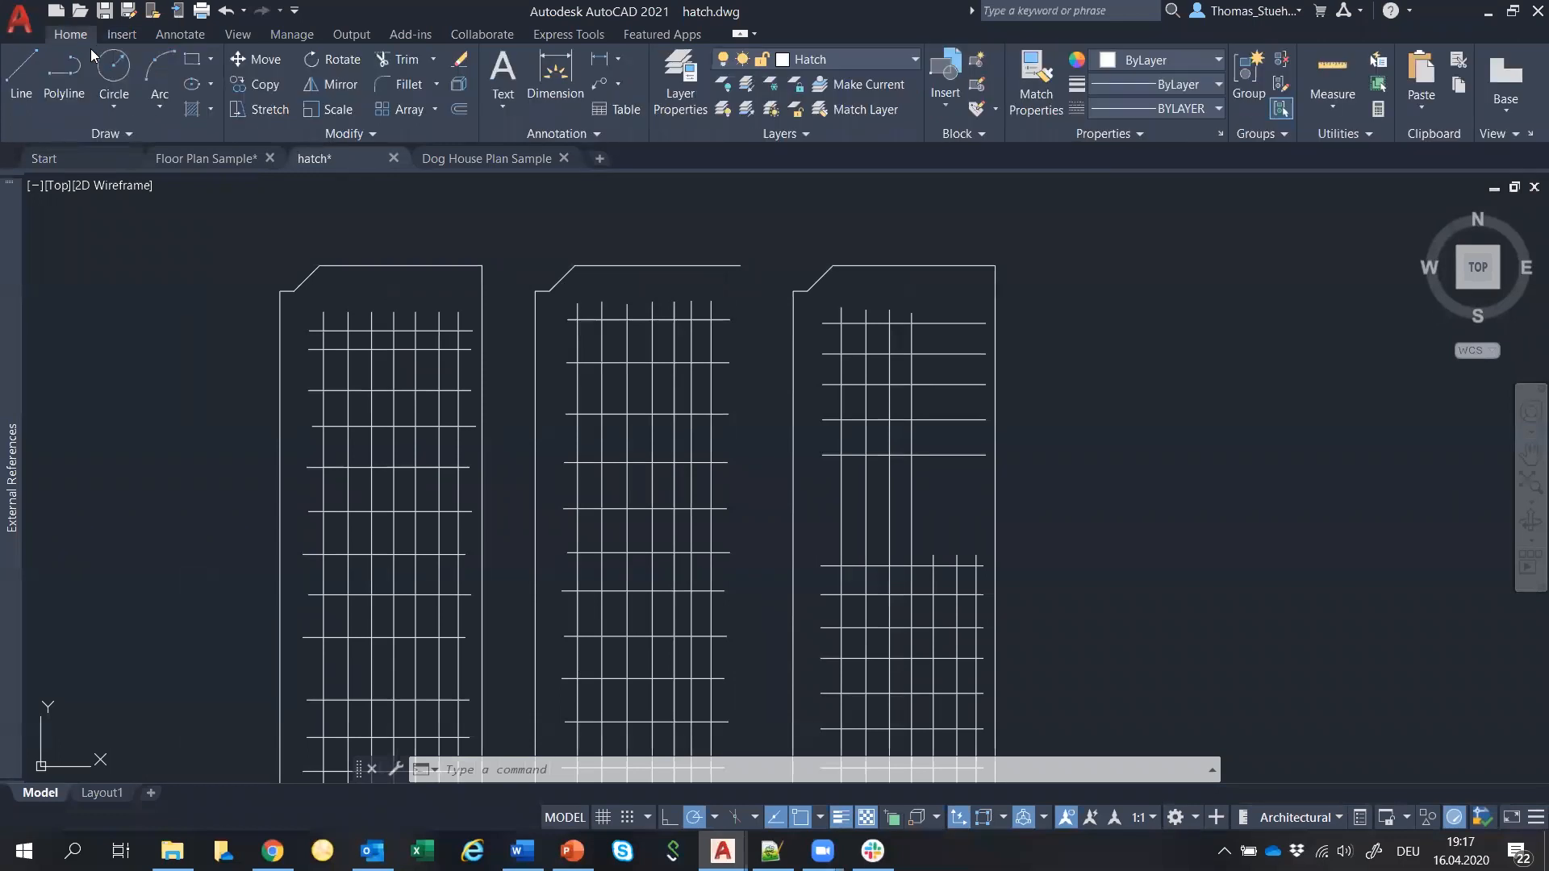
Start Trim and cut a single grid line segment in the left panel.
click(403, 60)
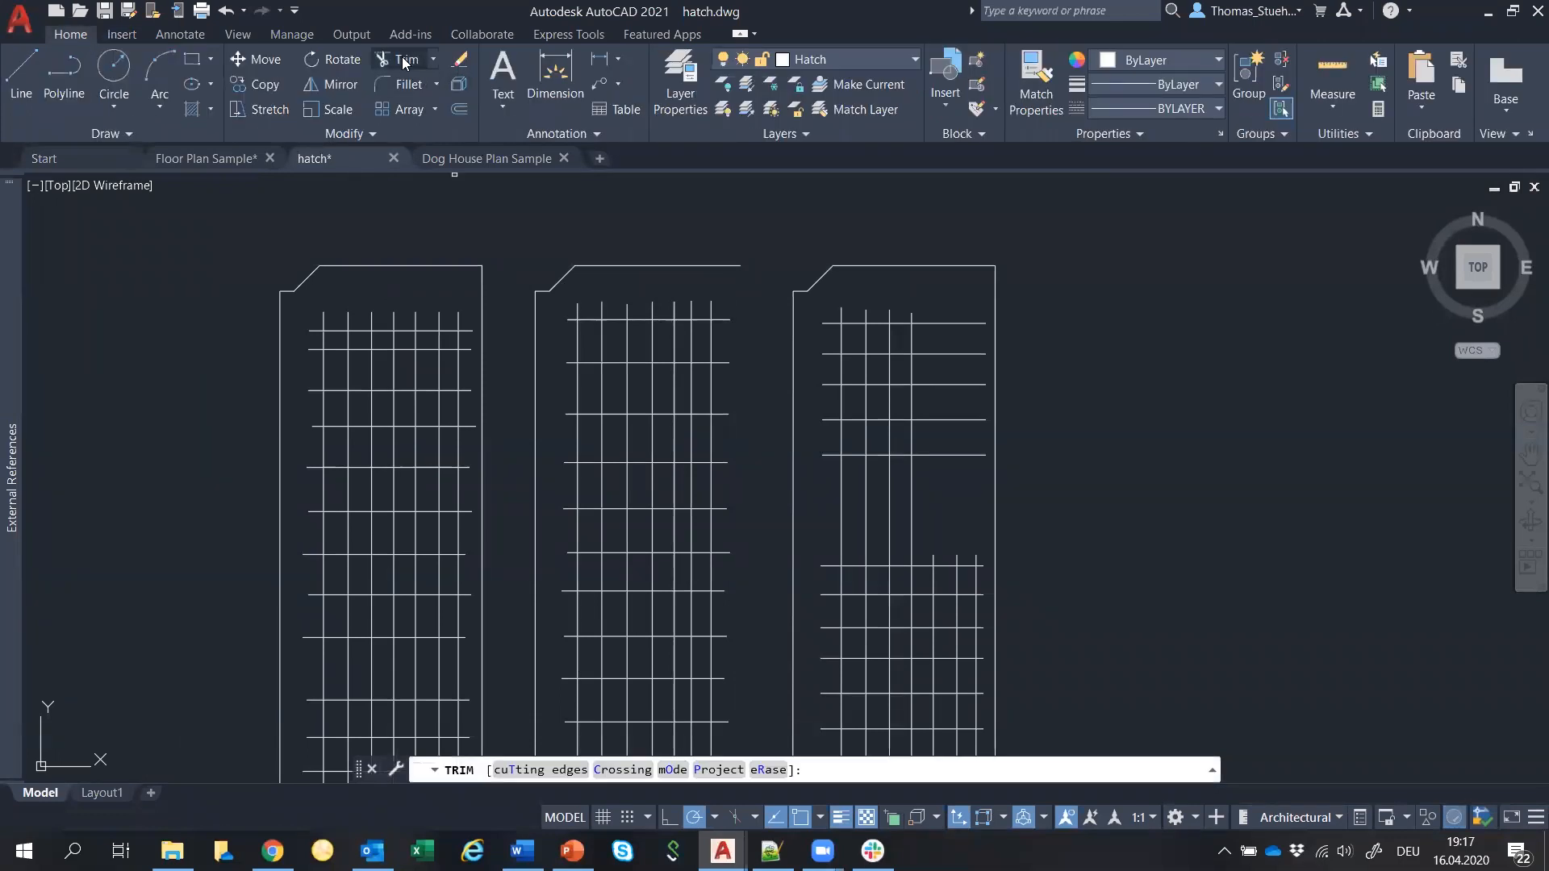
scroll(356, 297, up, 4)
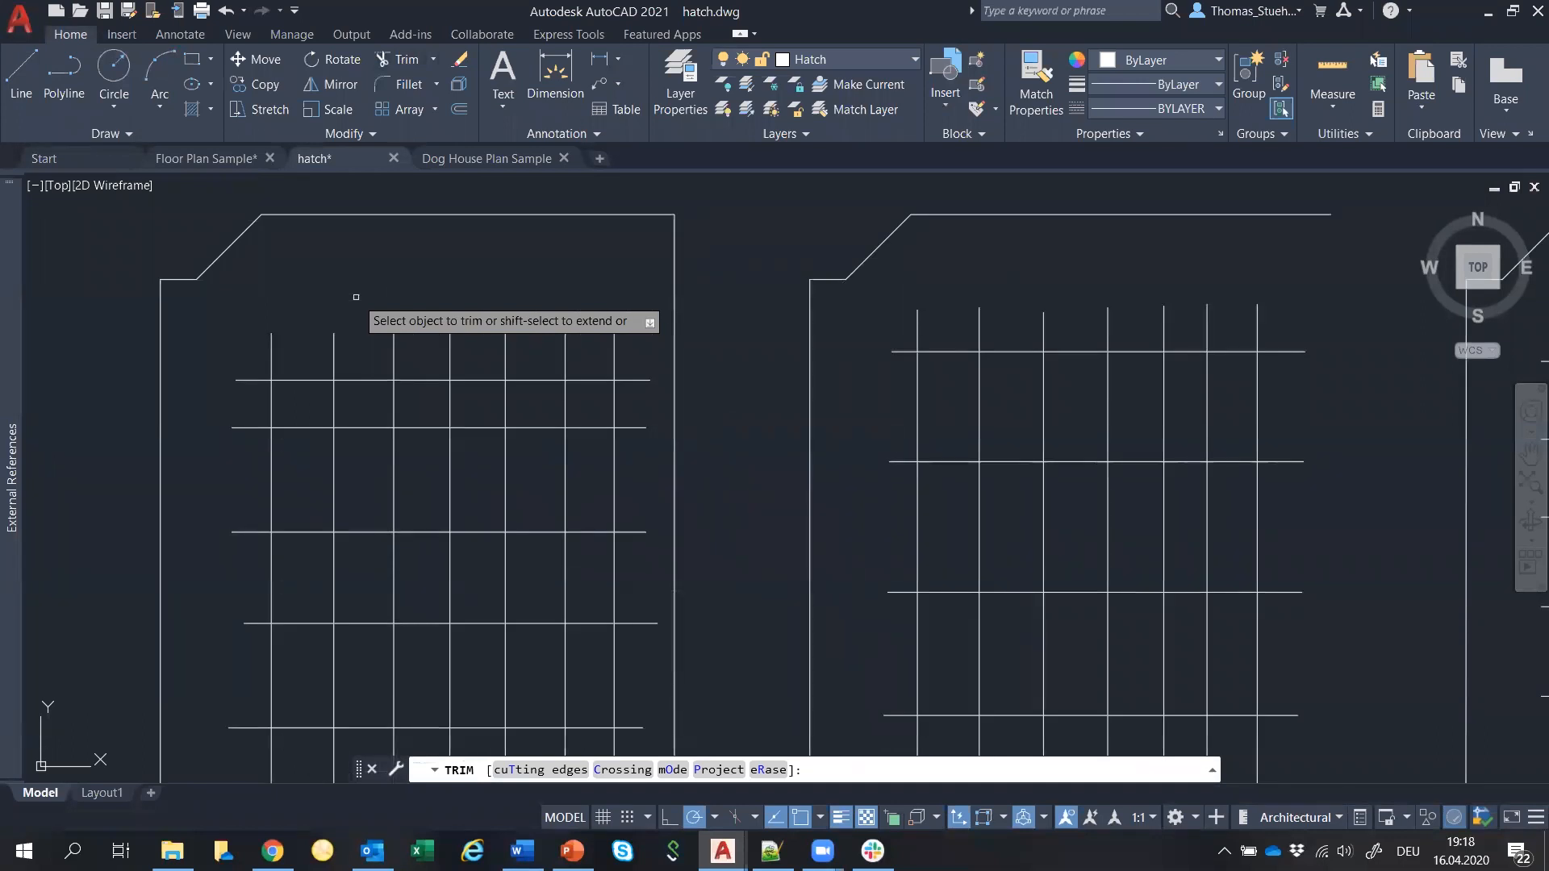
click(271, 359)
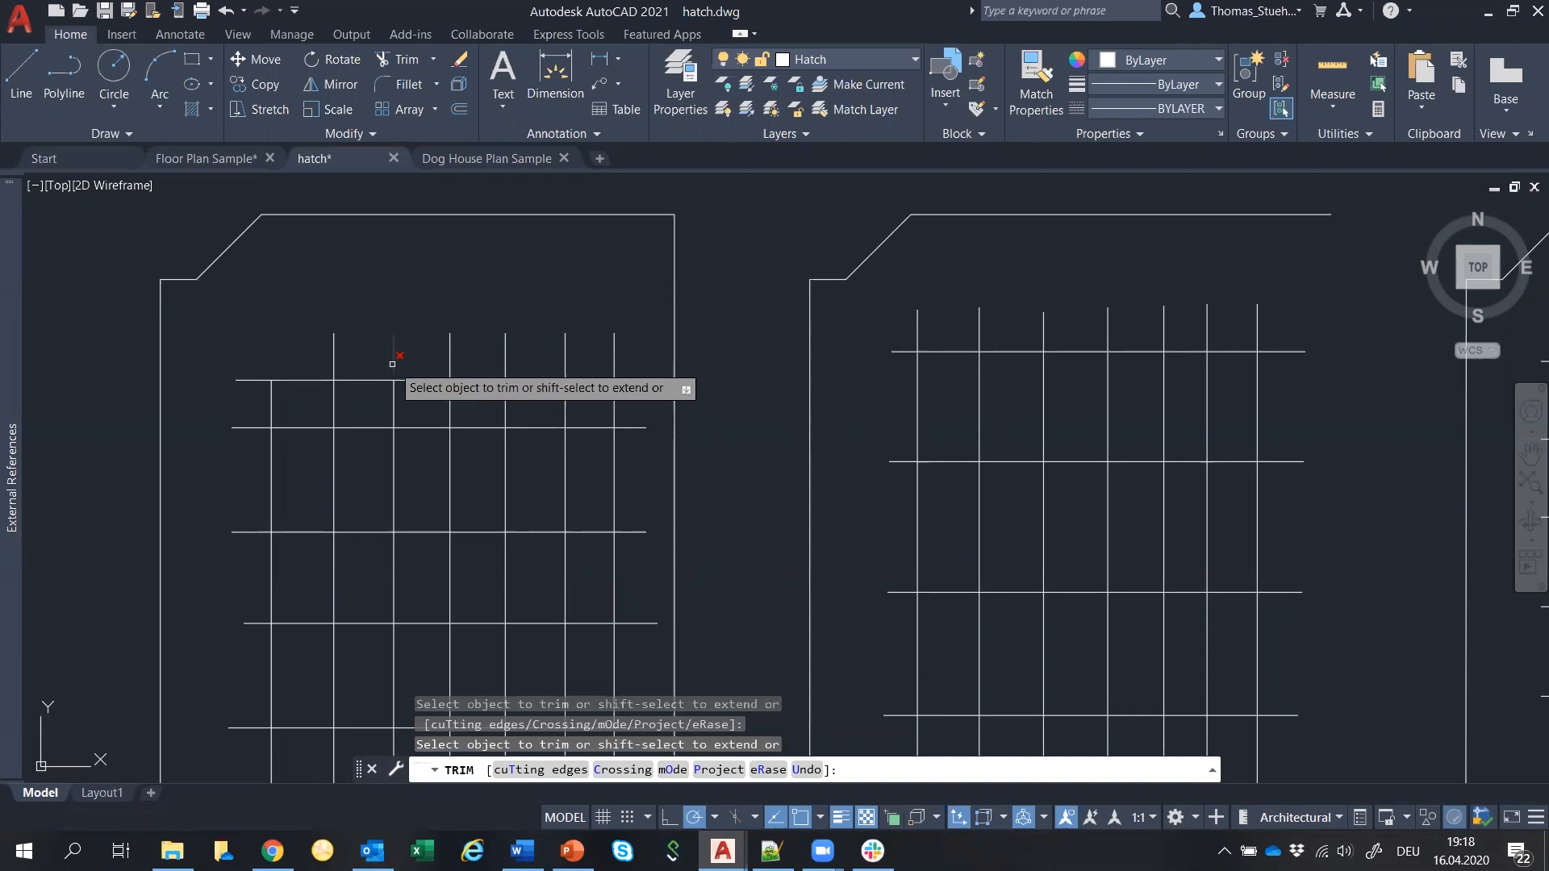
scroll(392, 364, up, 2)
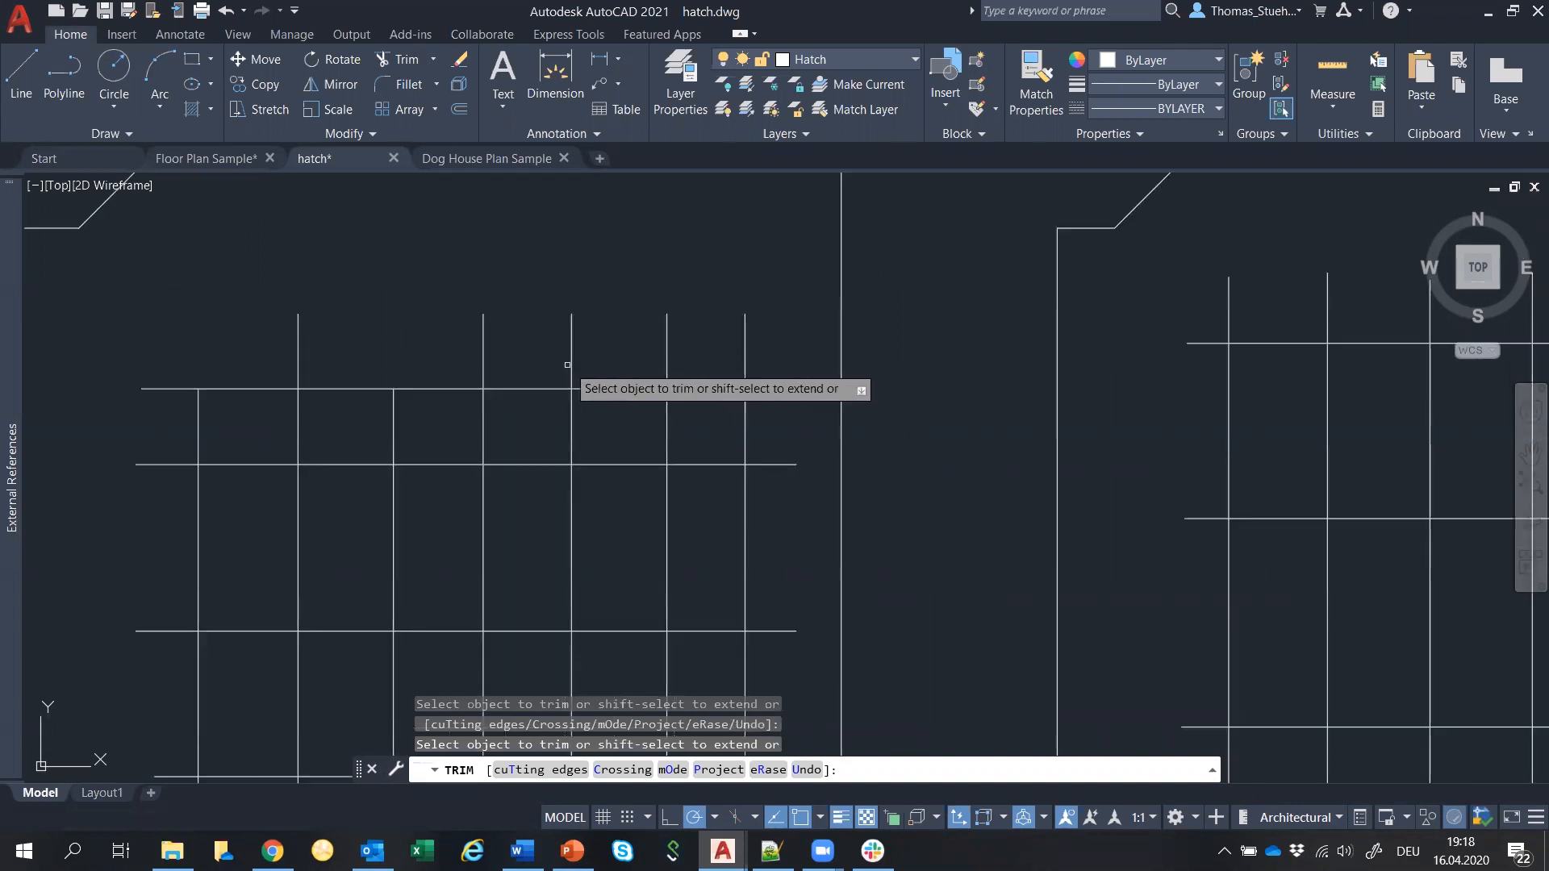
scroll(545, 310, down, 2)
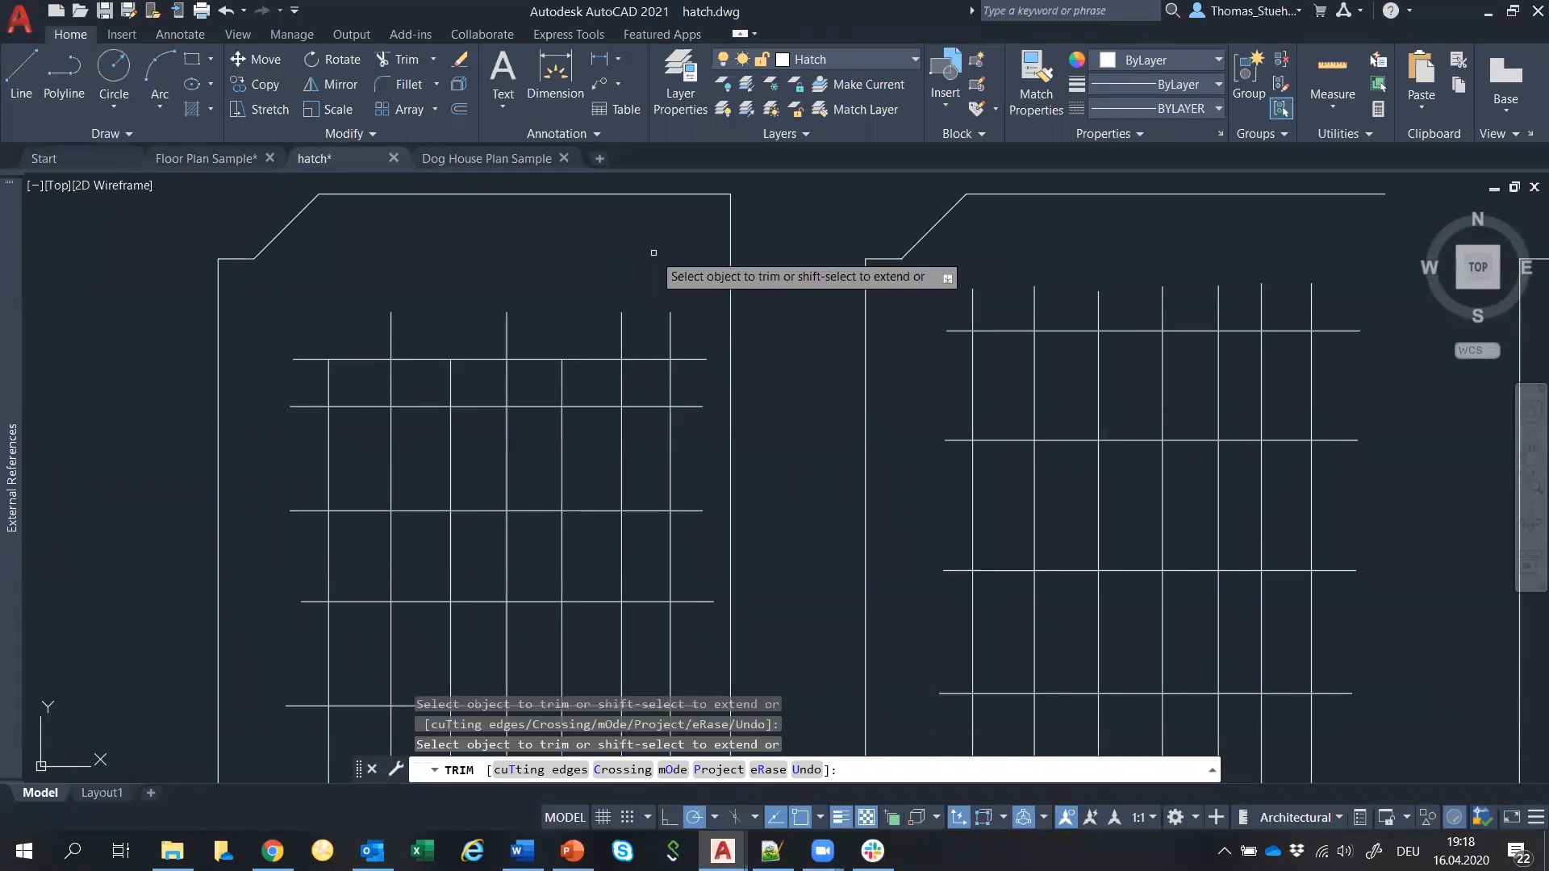
scroll(652, 254, down, 2)
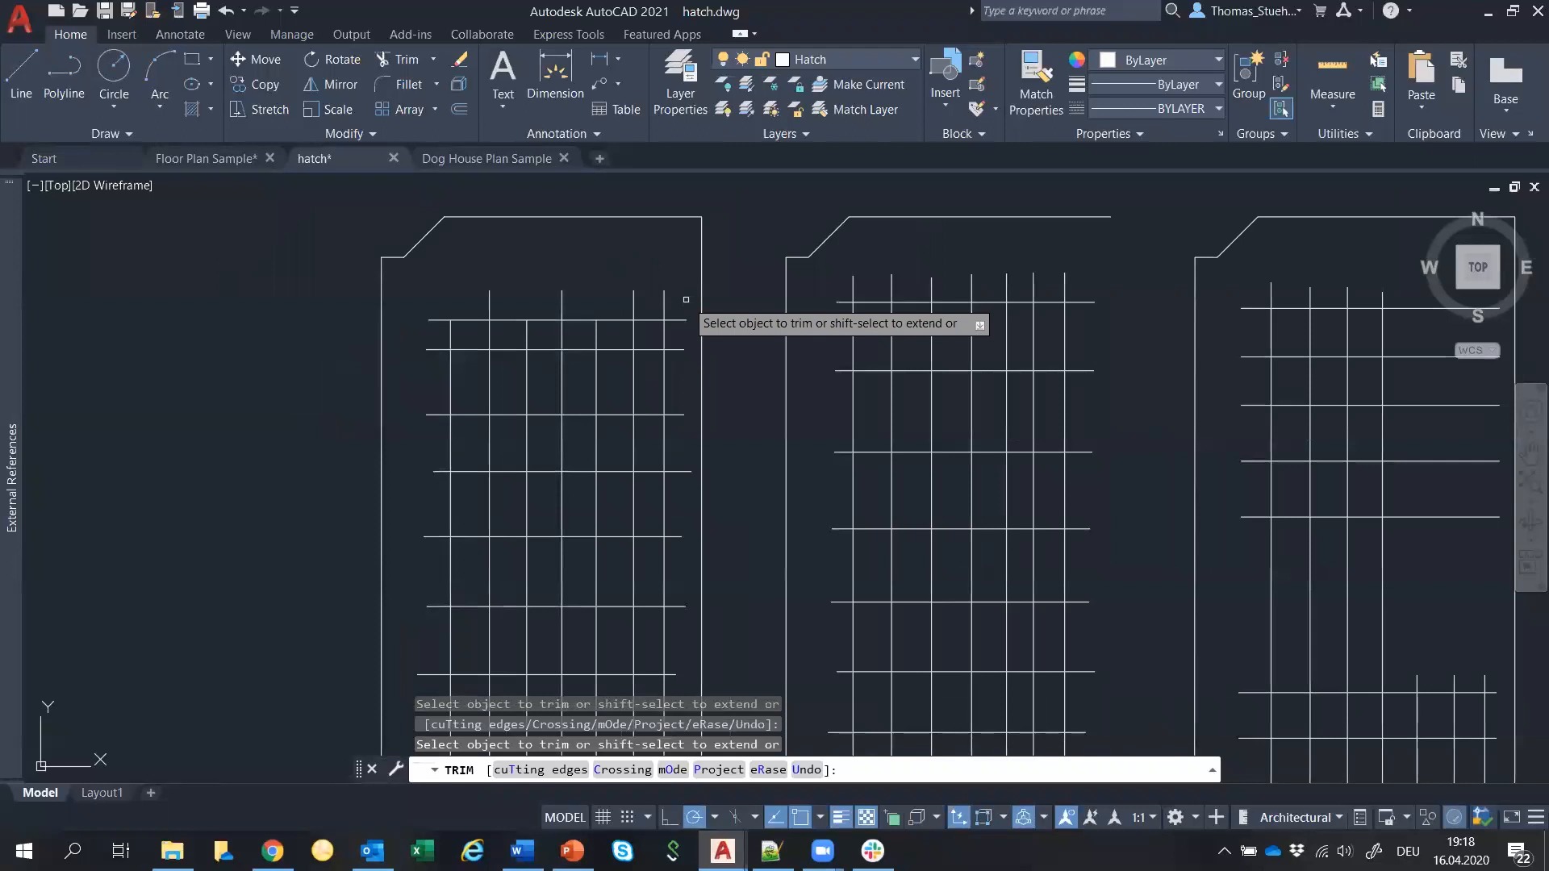
Trim grid lines in the left and middle panels using two fences and two freehand paths.
click(686, 299)
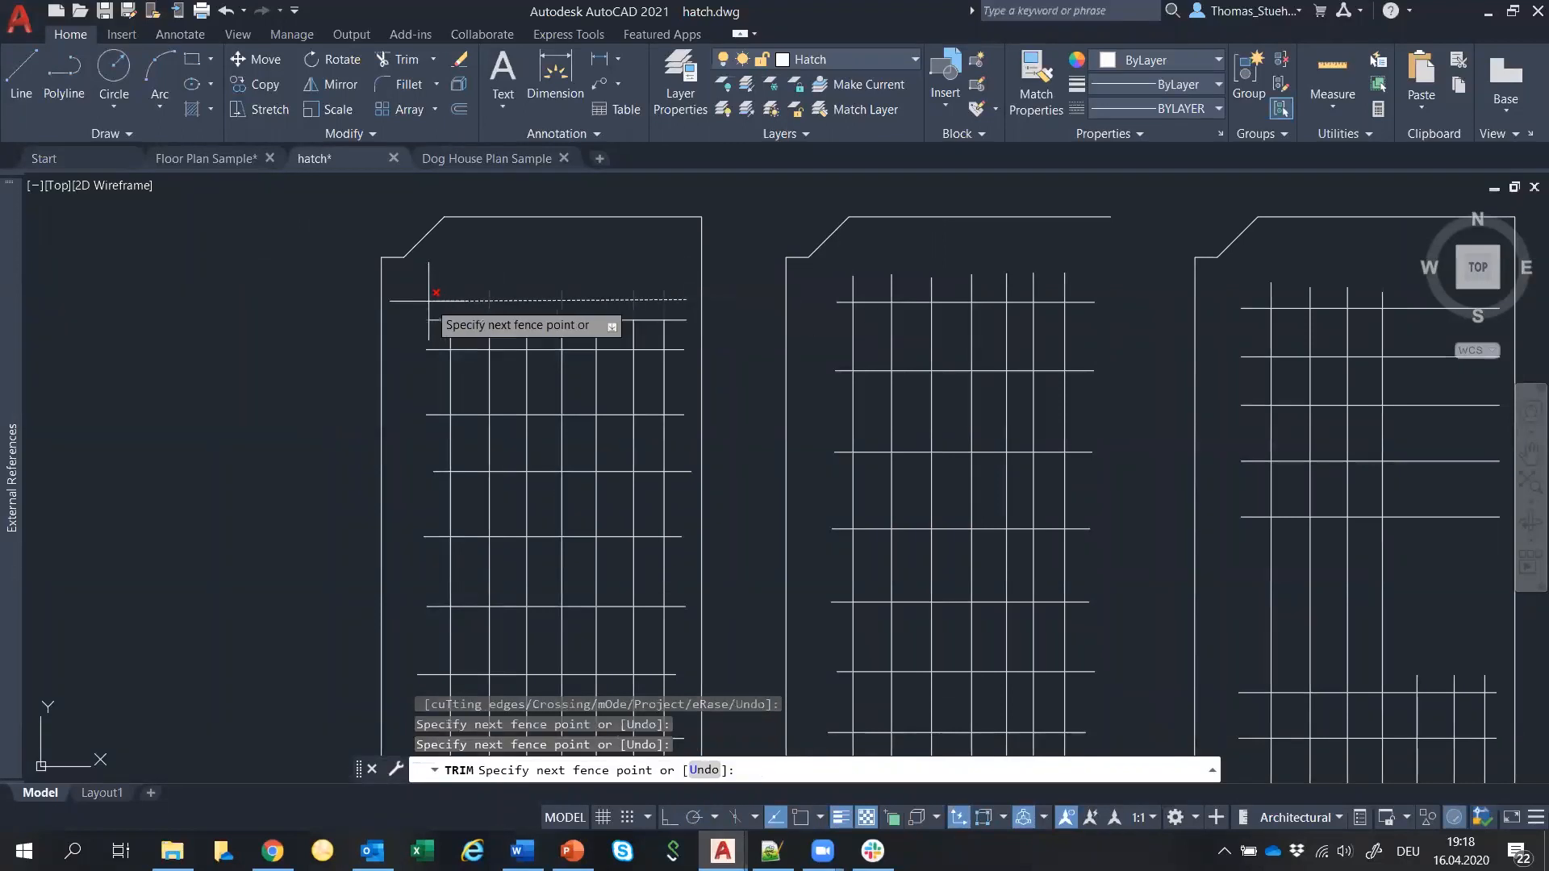
key(Return)
click(664, 242)
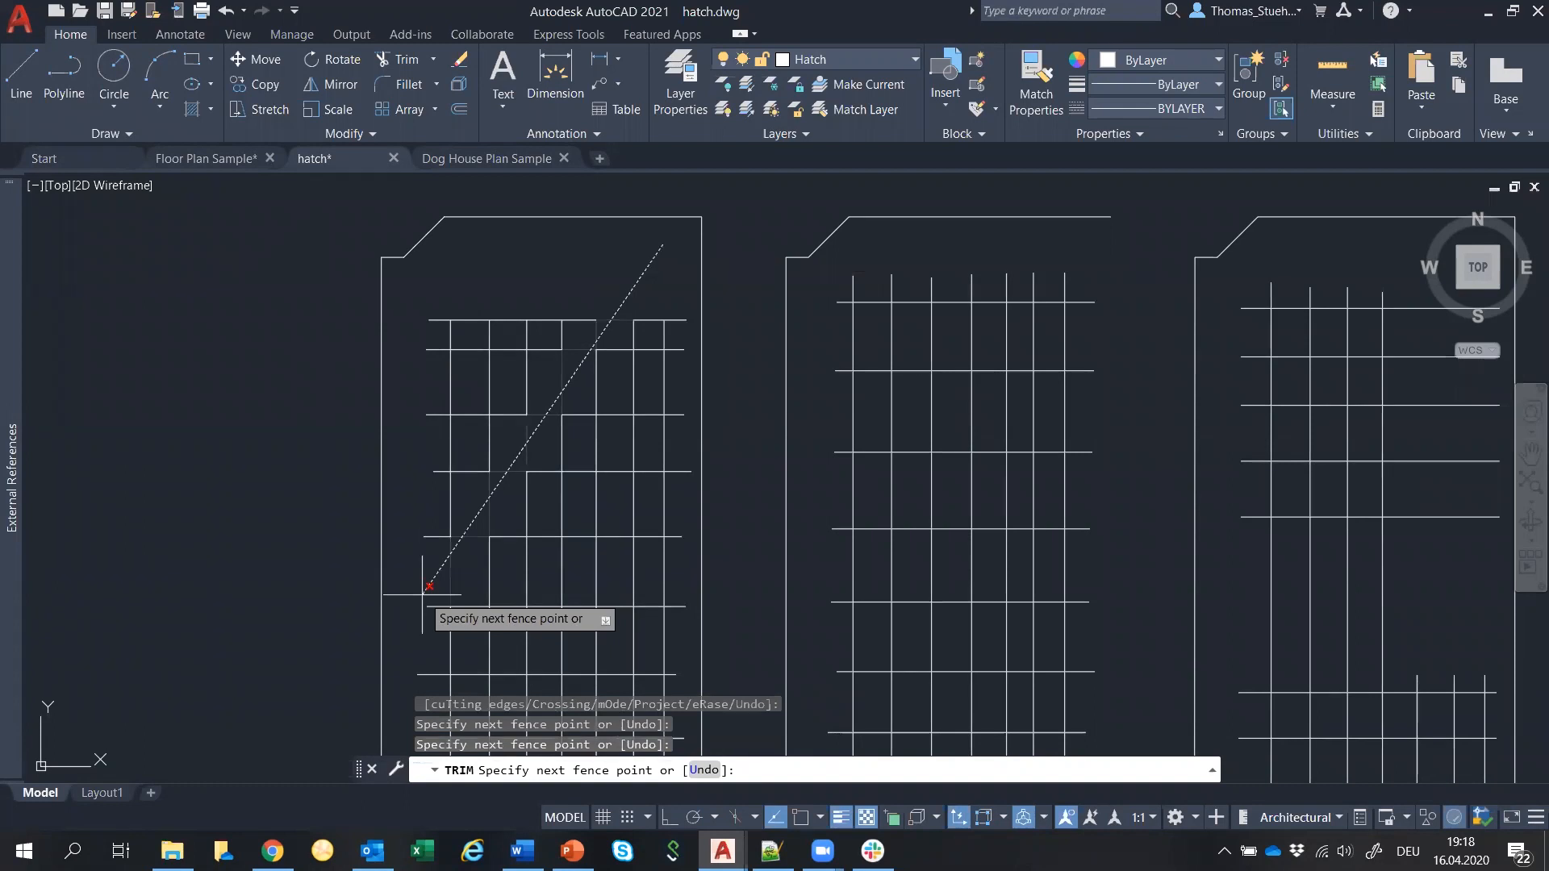
key(Return)
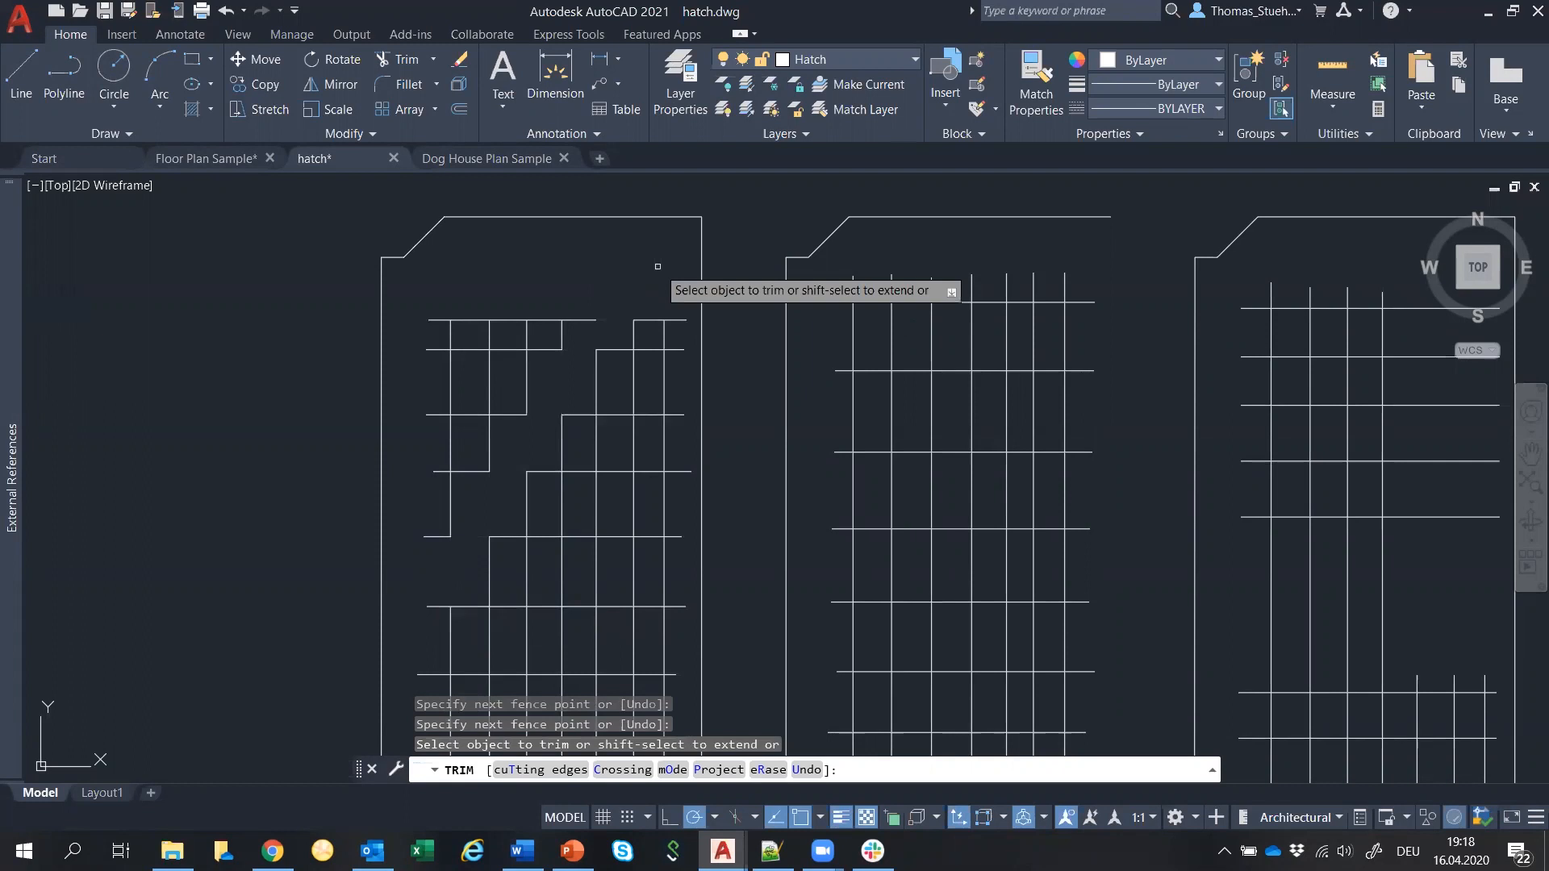
mouse_move(662, 288)
mouse_down()
mouse_move(646, 297)
mouse_move(539, 255)
mouse_move(511, 281)
mouse_move(428, 284)
mouse_move(396, 349)
mouse_move(416, 368)
mouse_move(611, 379)
mouse_move(607, 633)
mouse_move(548, 649)
mouse_move(469, 637)
mouse_move(468, 574)
mouse_move(521, 525)
mouse_move(516, 464)
mouse_move(468, 439)
mouse_move(430, 446)
mouse_up()
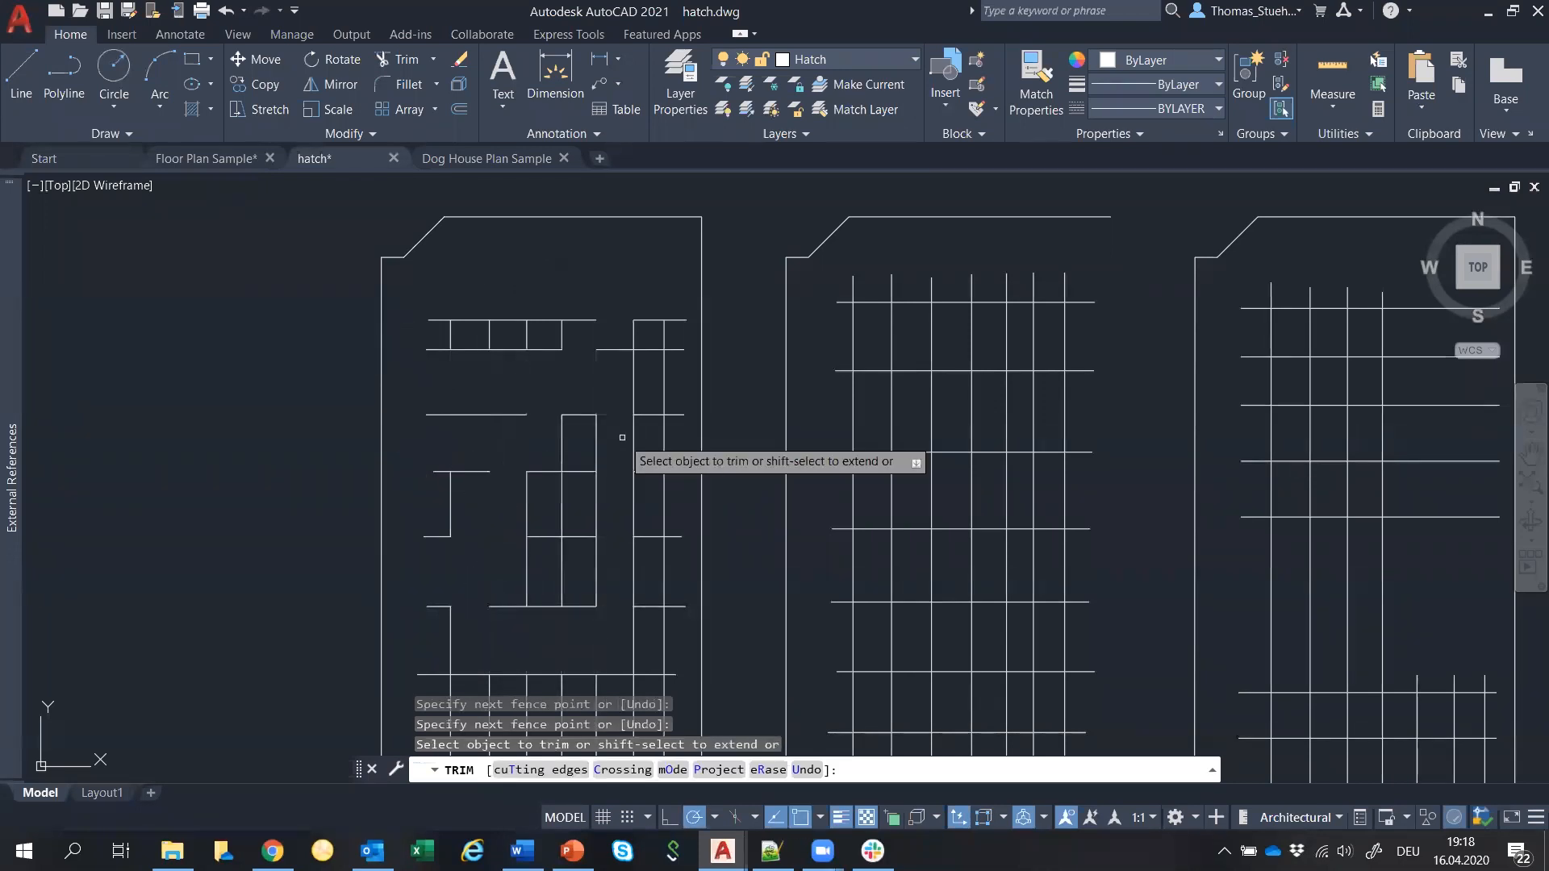
mouse_move(821, 323)
mouse_down()
mouse_move(908, 334)
mouse_move(920, 438)
mouse_move(956, 504)
mouse_move(952, 575)
mouse_move(843, 623)
mouse_up()
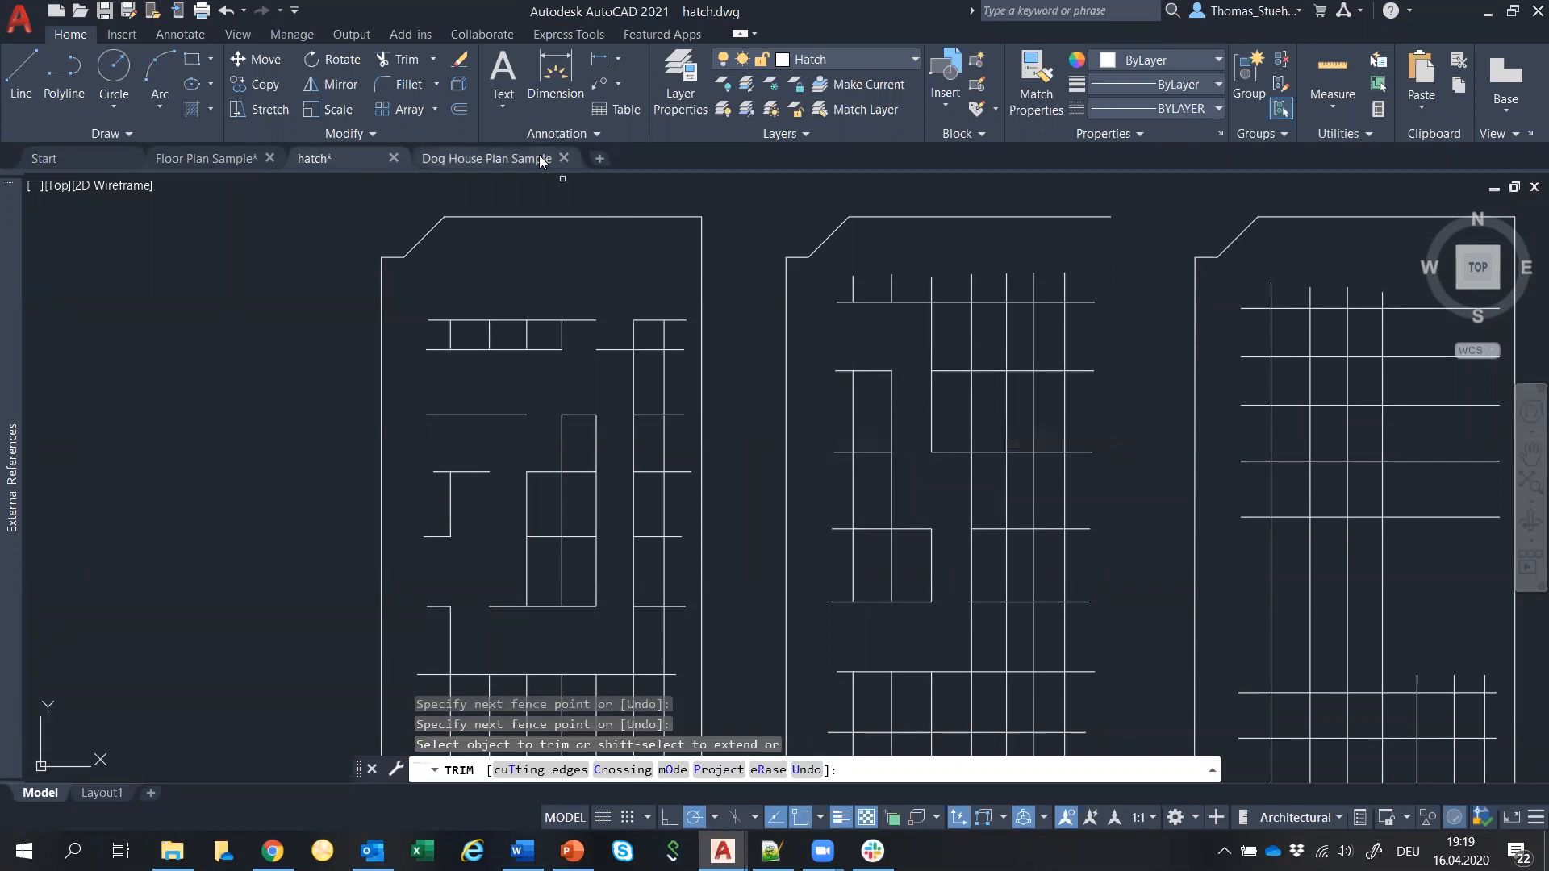
click(433, 60)
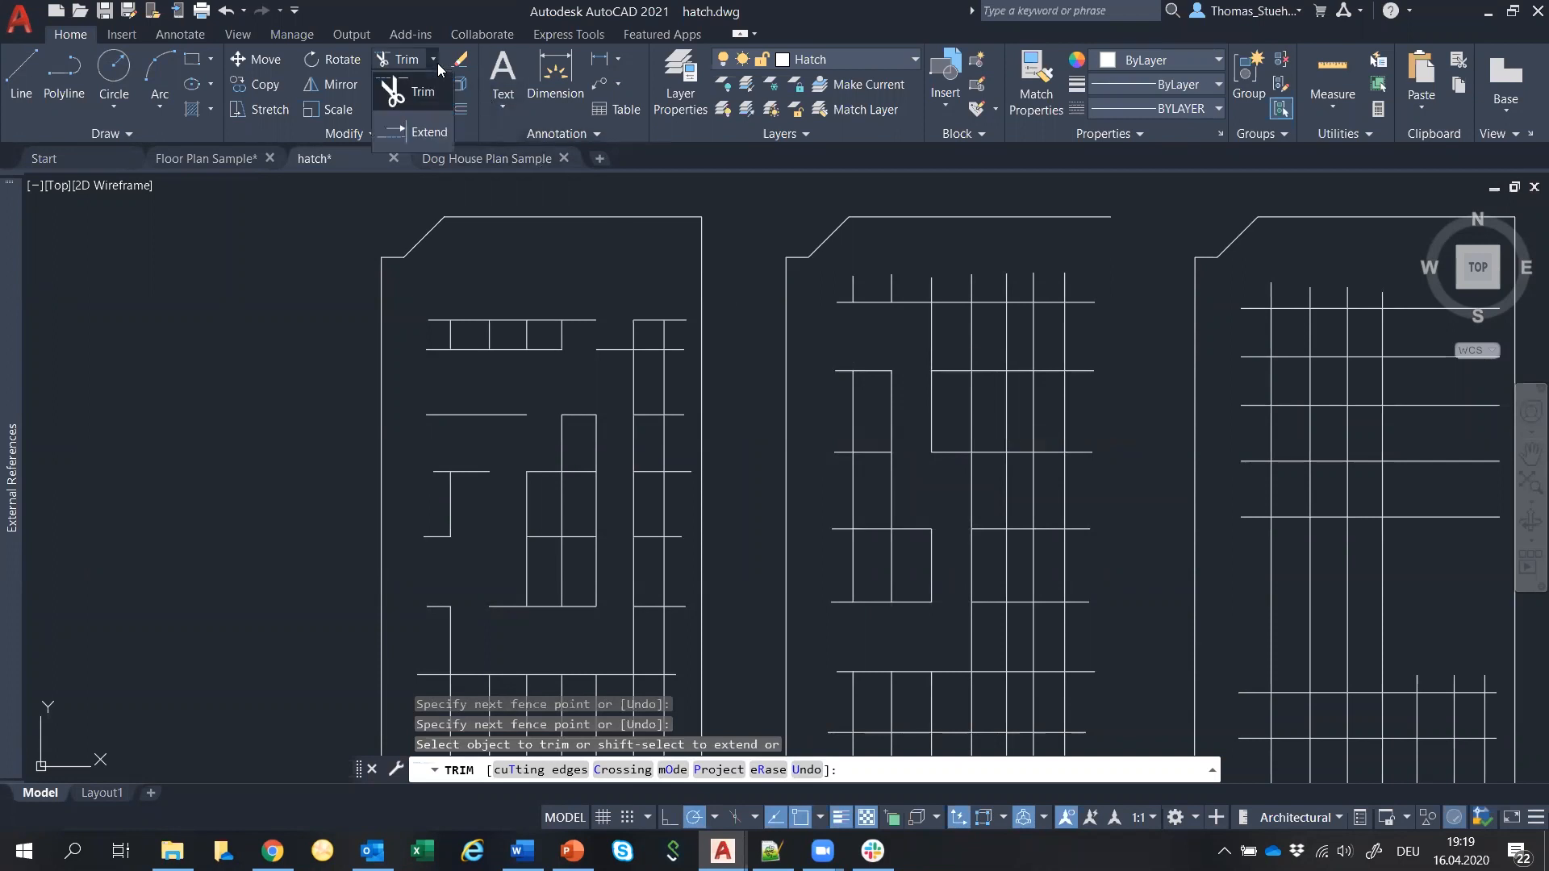
Switch to Extend and extend the top lines to meet the right-hand and vertical lines.
click(432, 131)
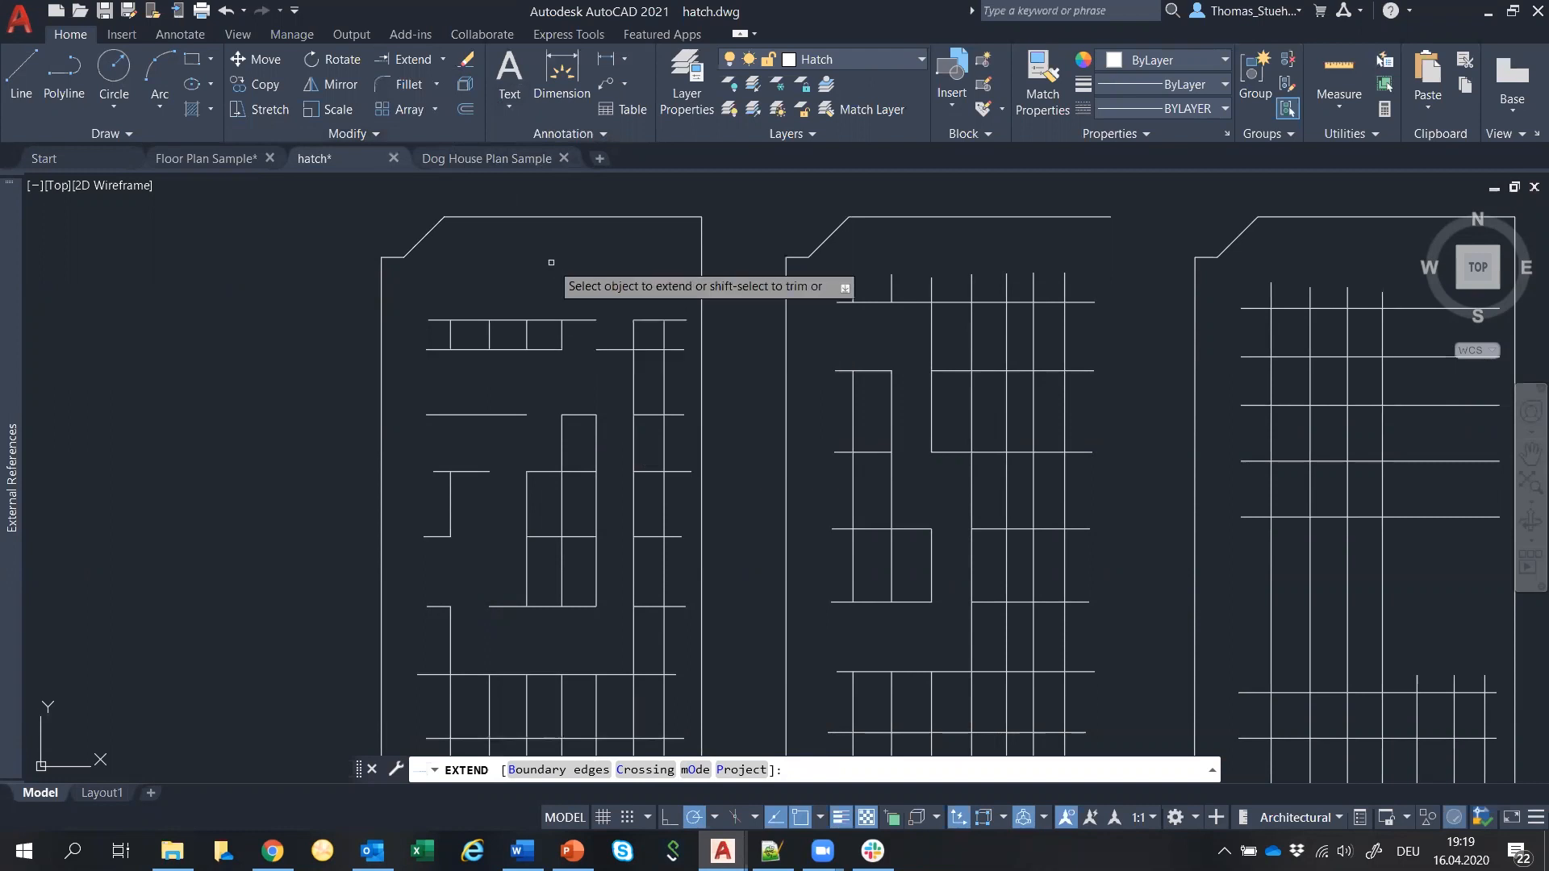
scroll(544, 322, up, 5)
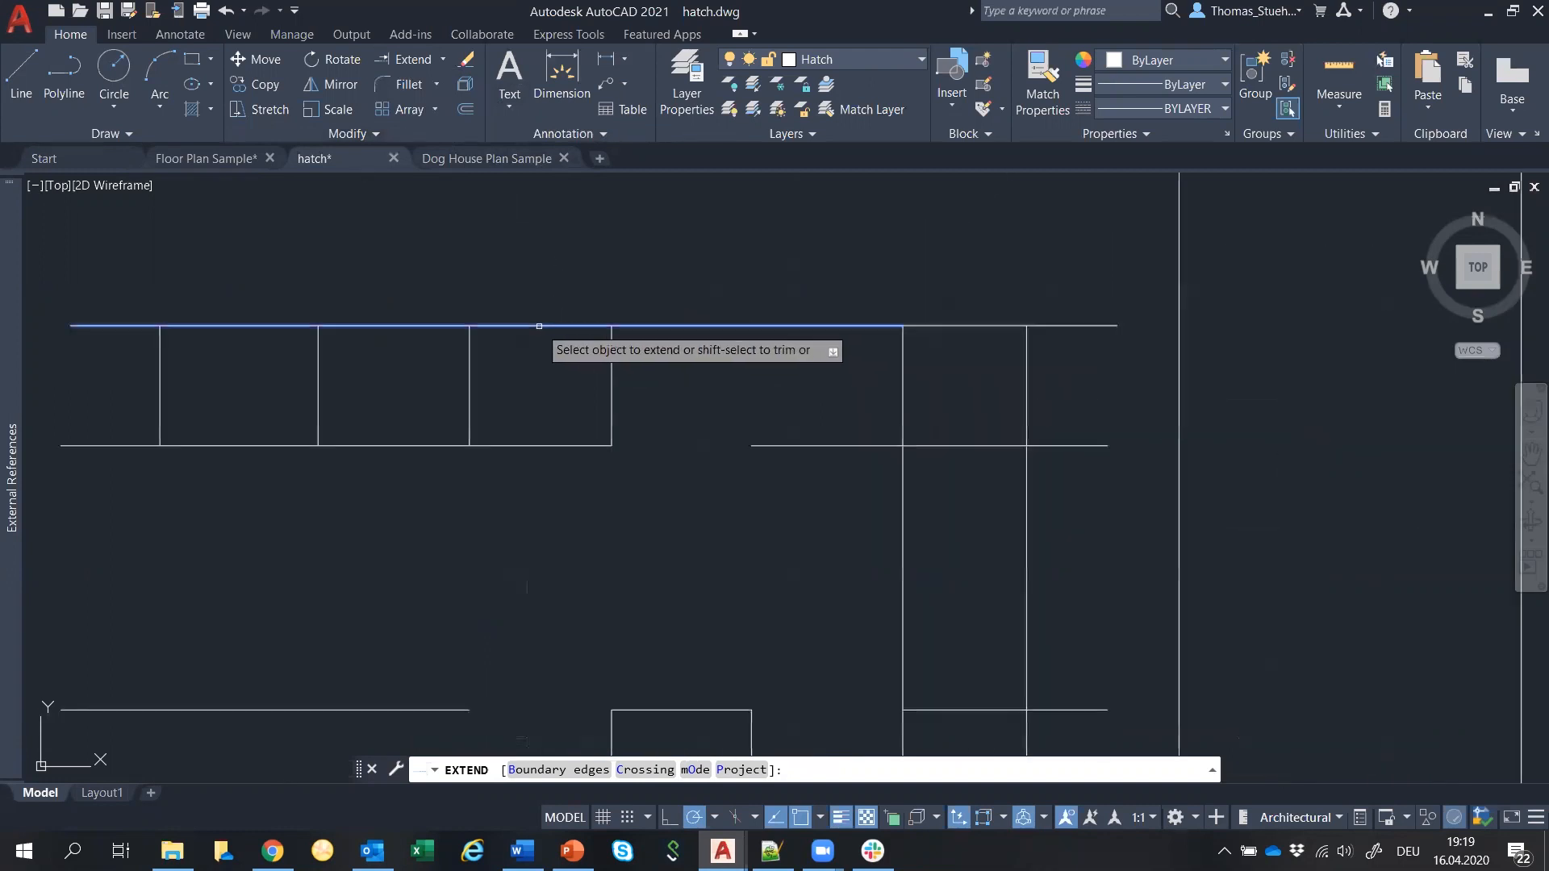
click(677, 325)
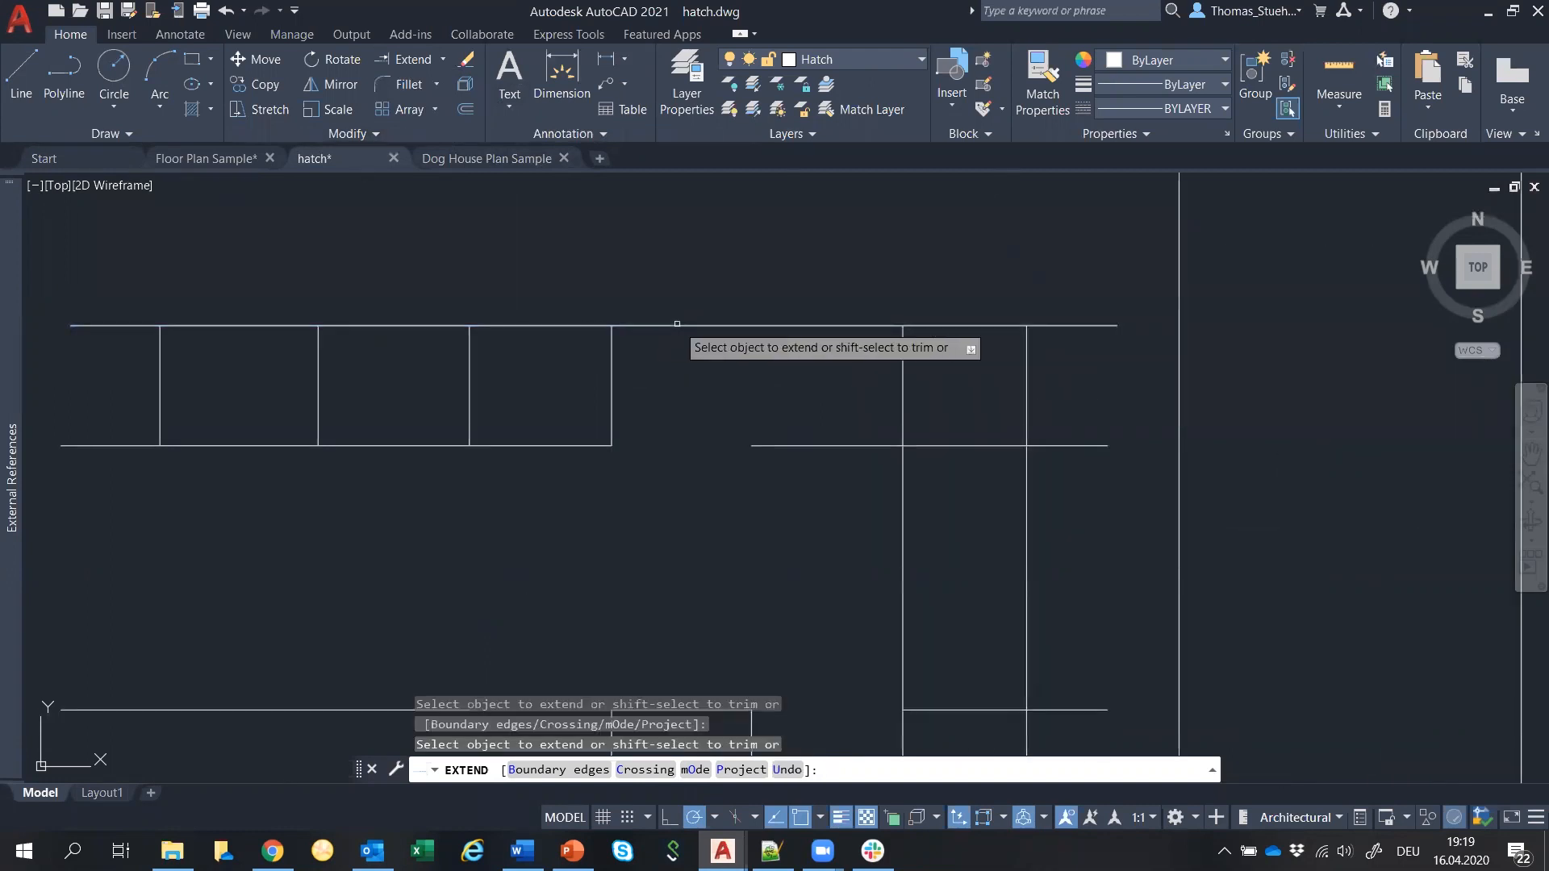
click(1080, 325)
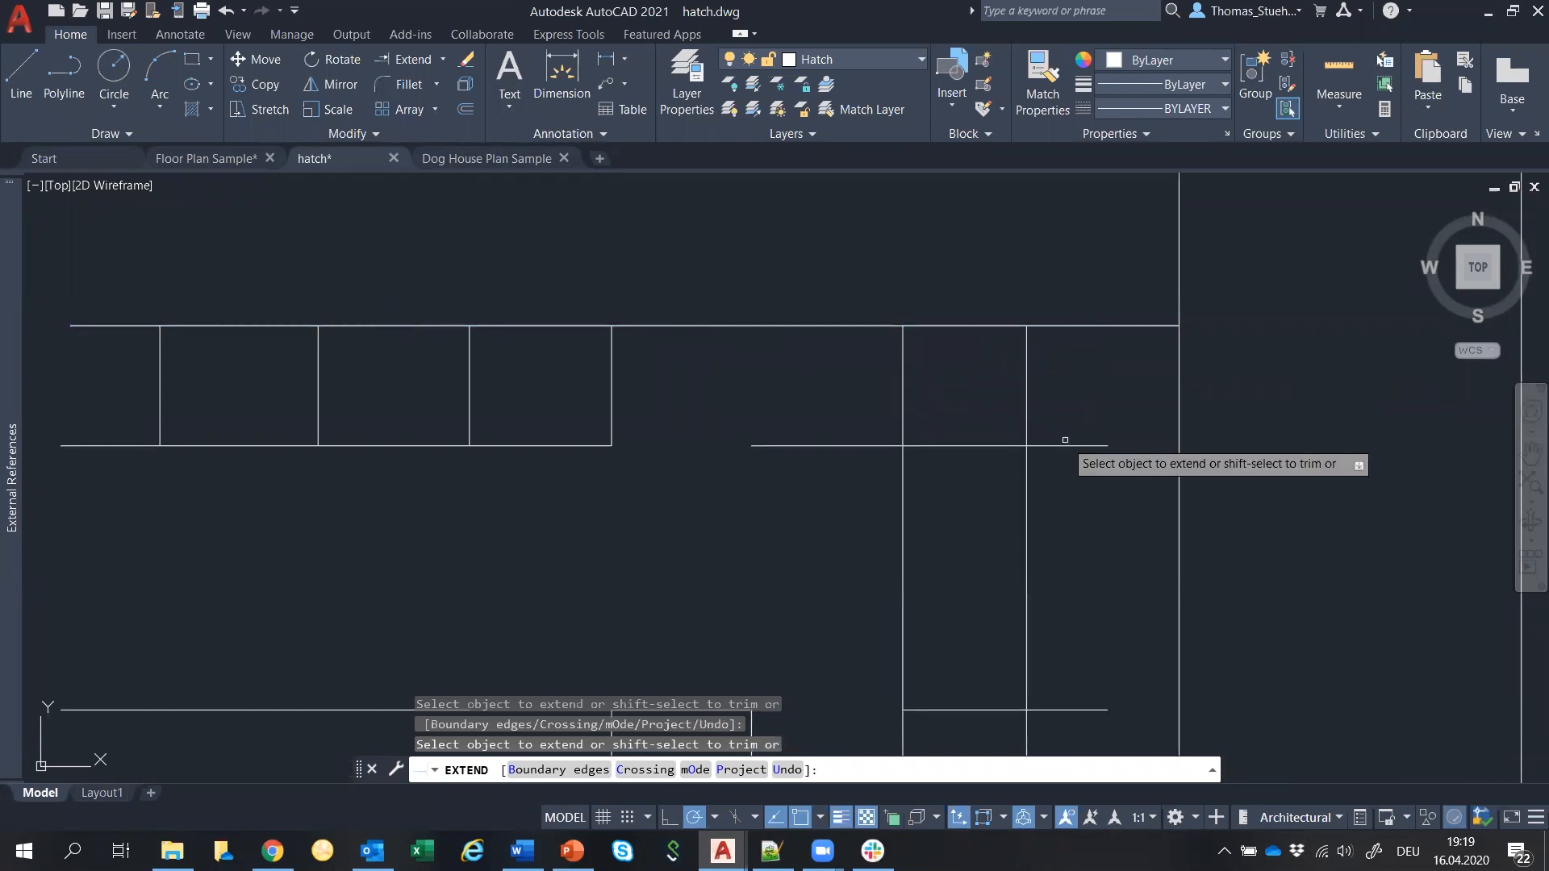
scroll(1054, 391, down, 2)
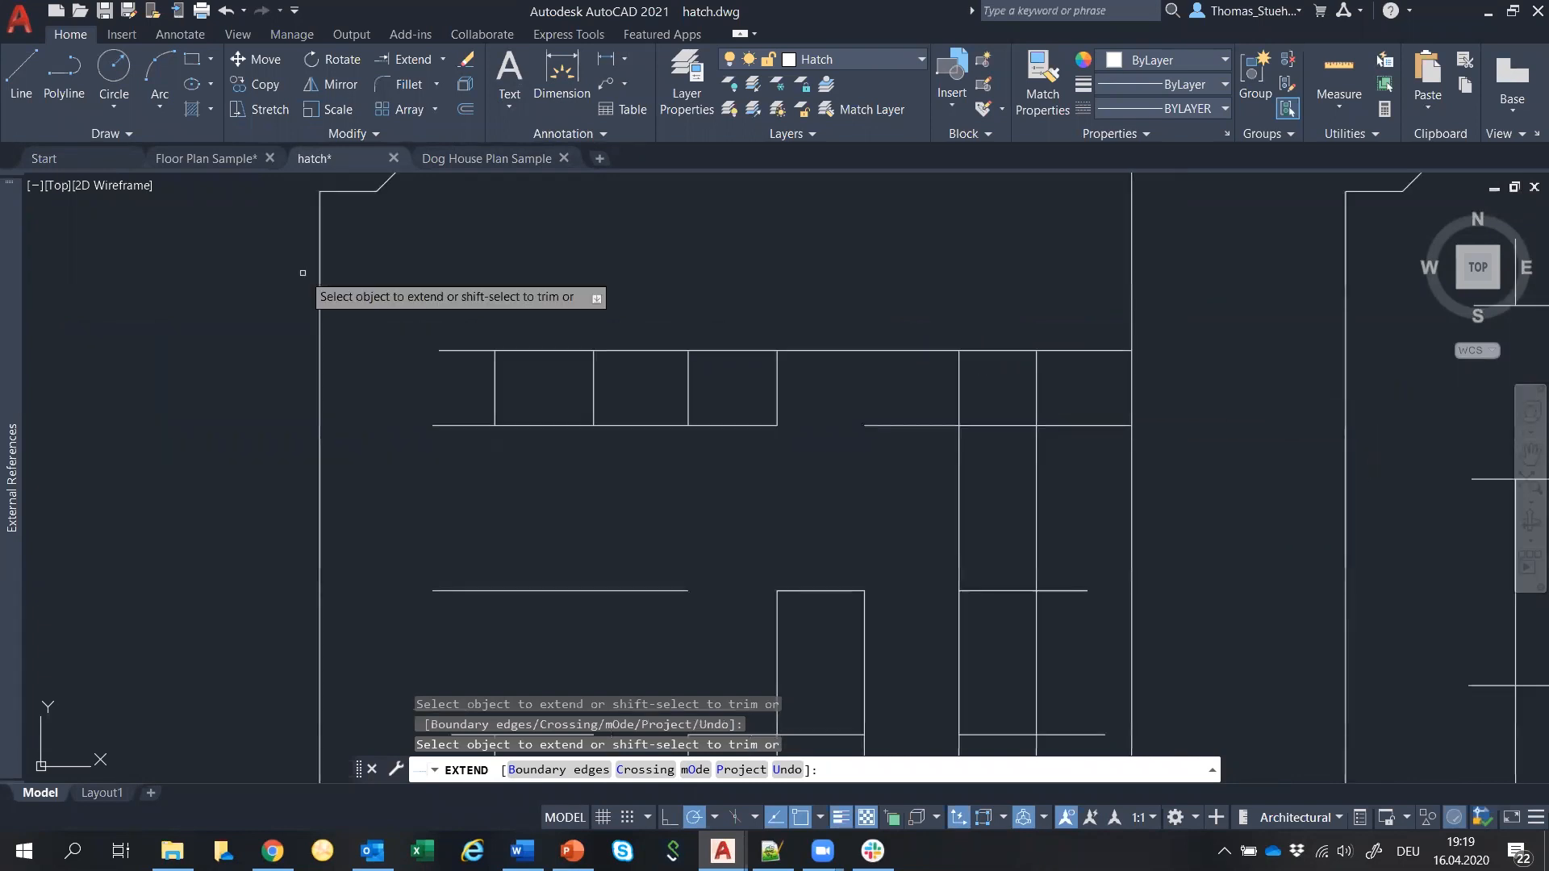
Extend further lines with fences drawn across them, then end the Extend command.
click(470, 273)
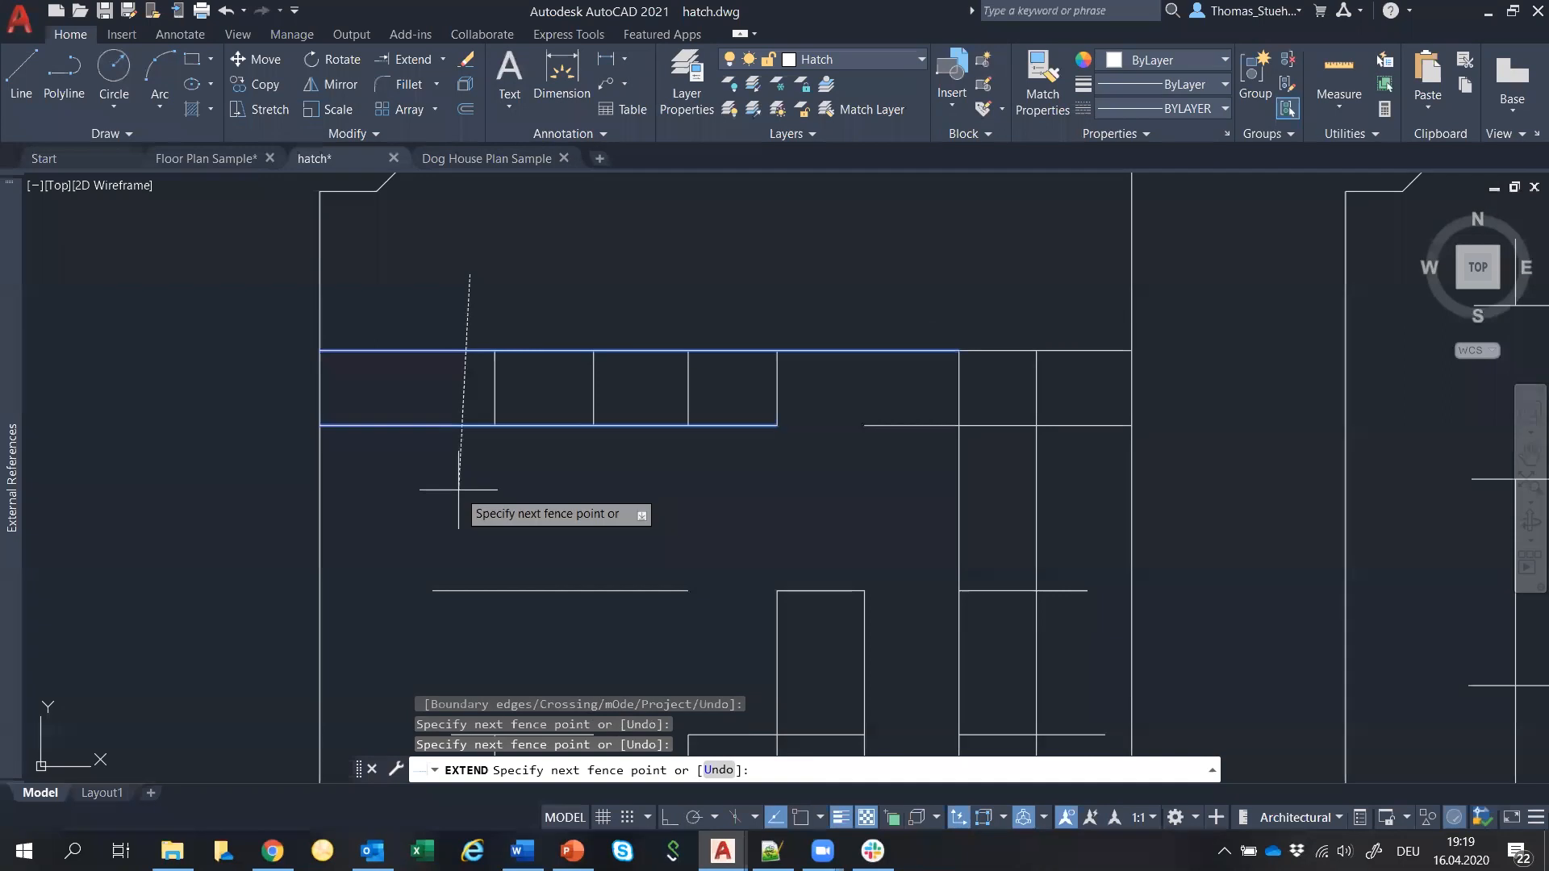
key(Return)
scroll(691, 272, down, 4)
mouse_move(777, 363)
mouse_down()
mouse_move(680, 357)
mouse_move(682, 612)
mouse_move(603, 623)
mouse_move(615, 460)
mouse_move(587, 332)
mouse_up()
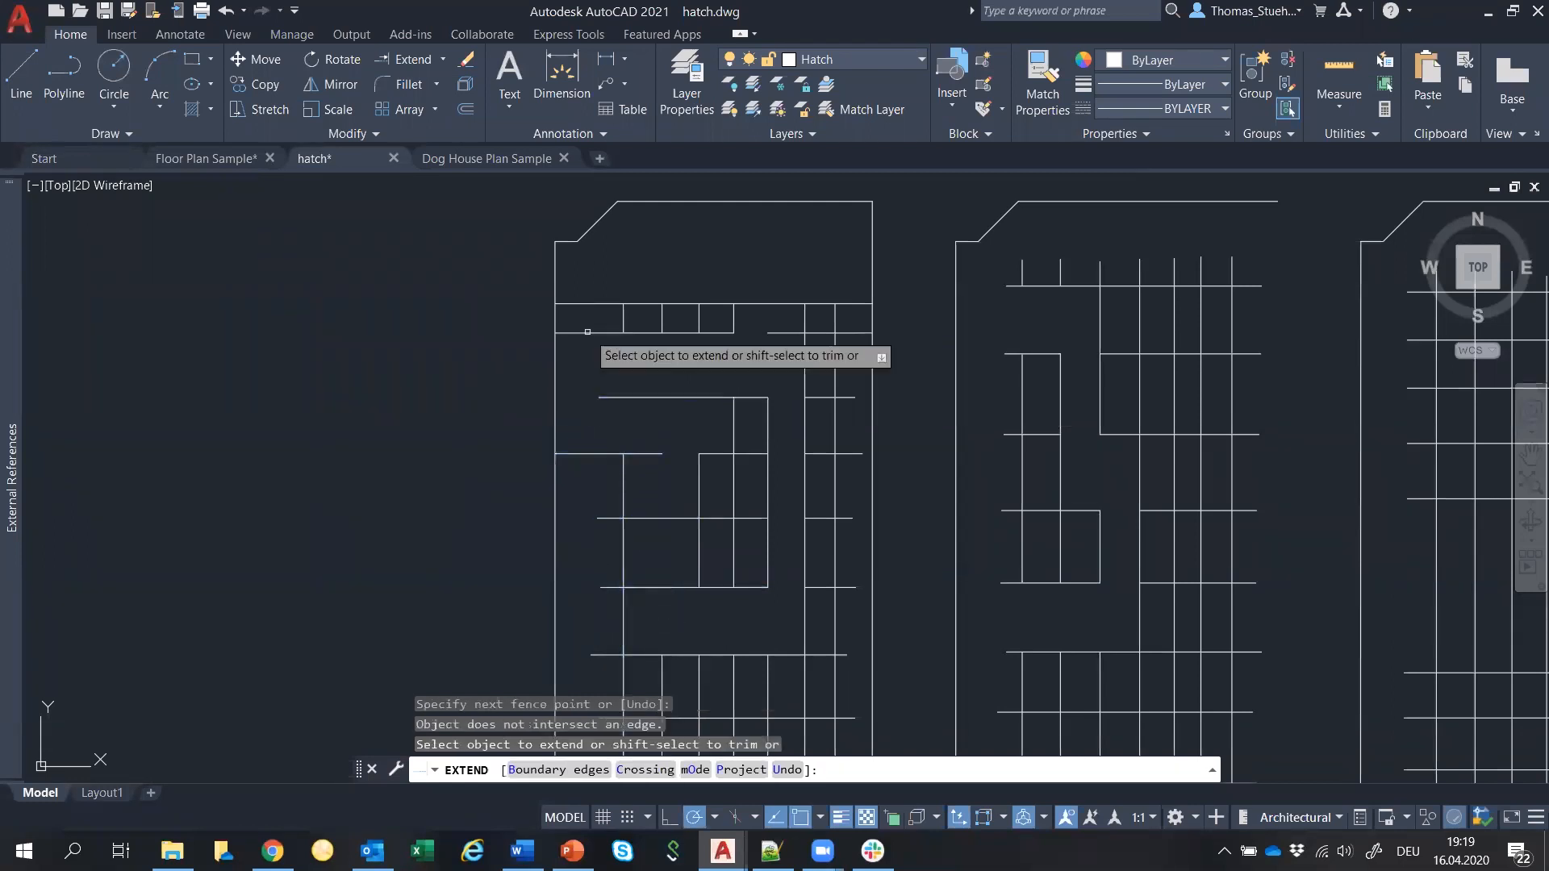
scroll(606, 403, down, 2)
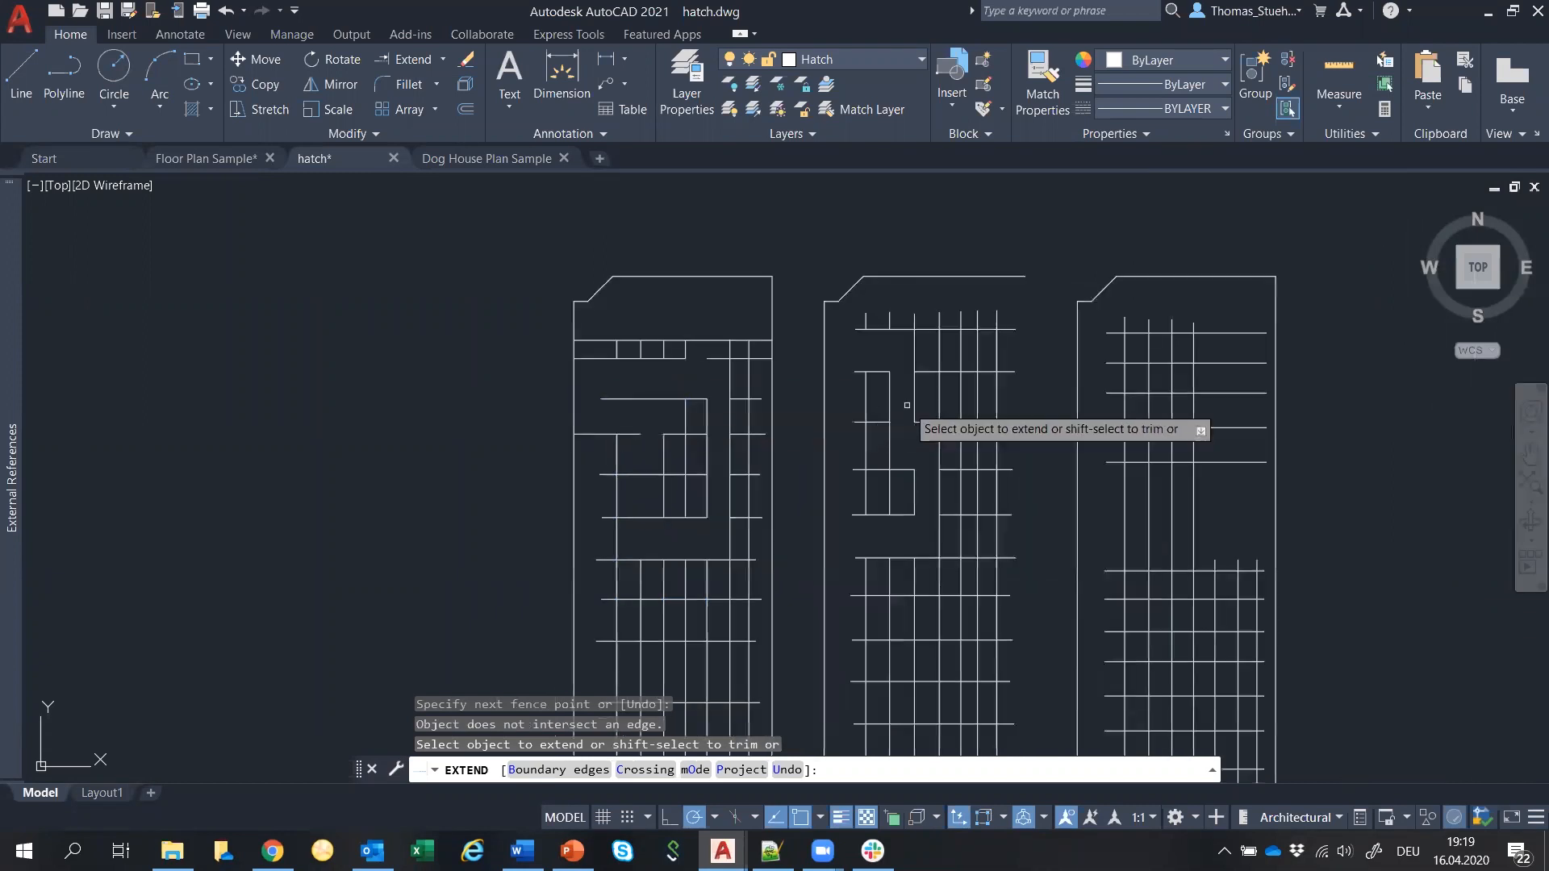
scroll(802, 325, down, 2)
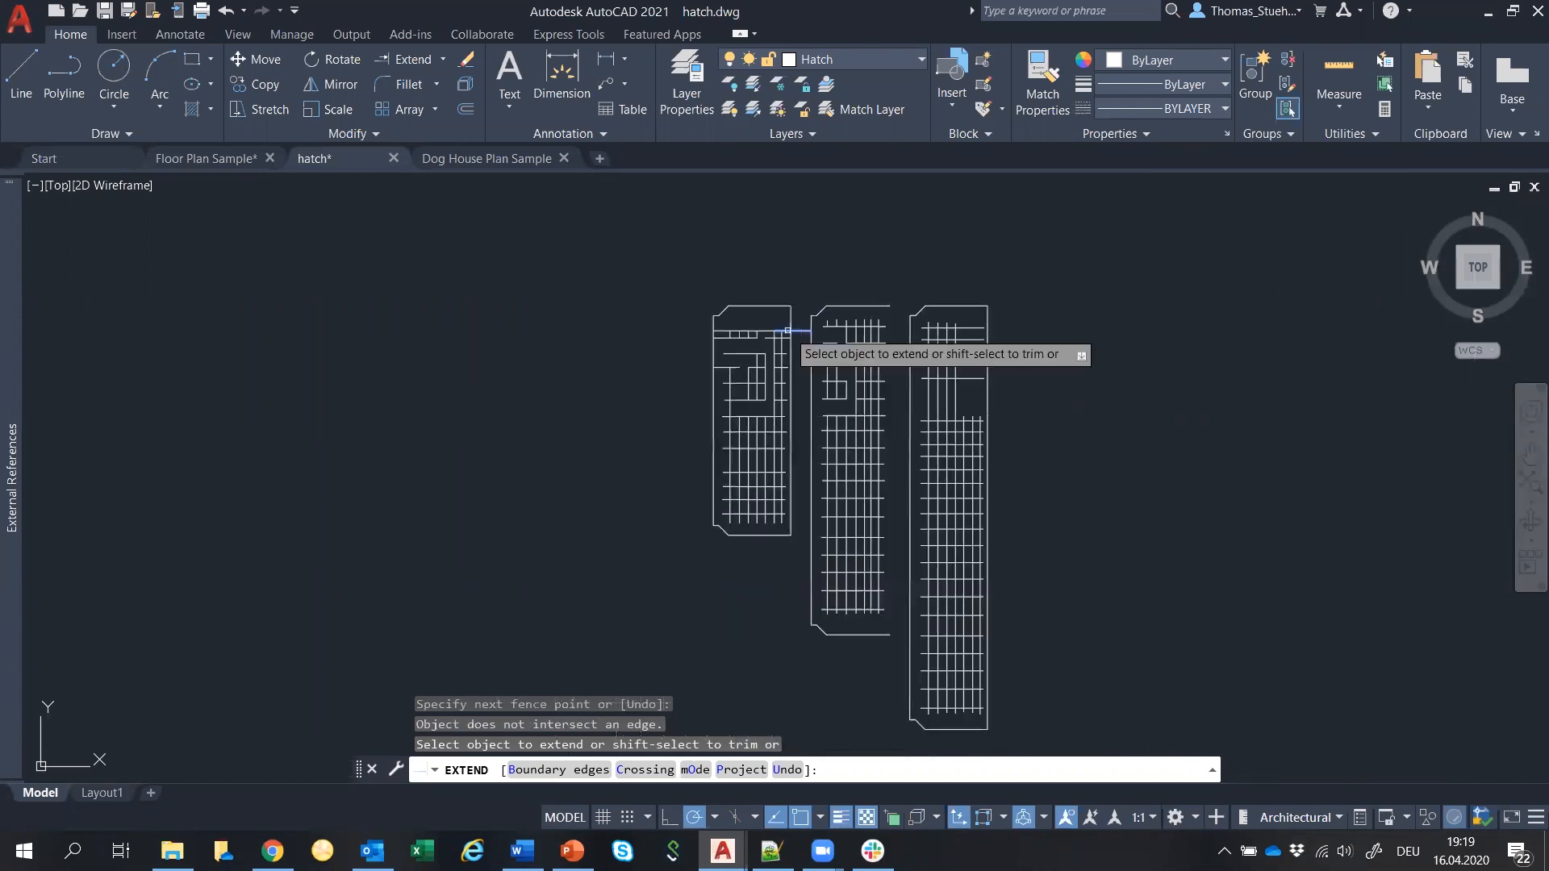
key(Escape)
scroll(952, 435, down, 3)
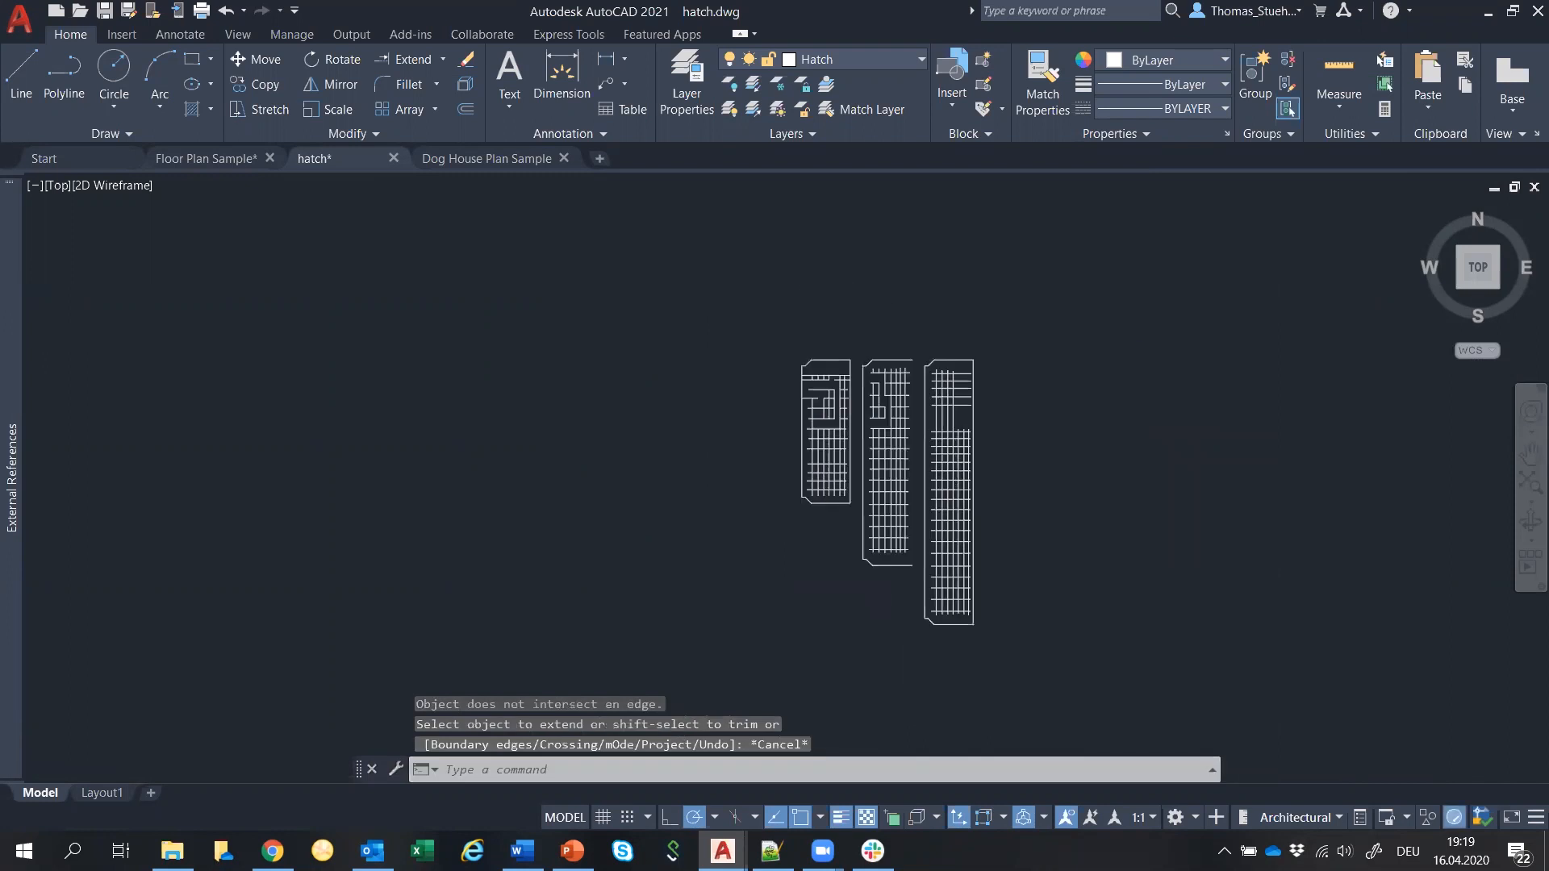
mouse_move(1023, 505)
middle_down()
mouse_move(699, 336)
mouse_move(730, 363)
middle_up()
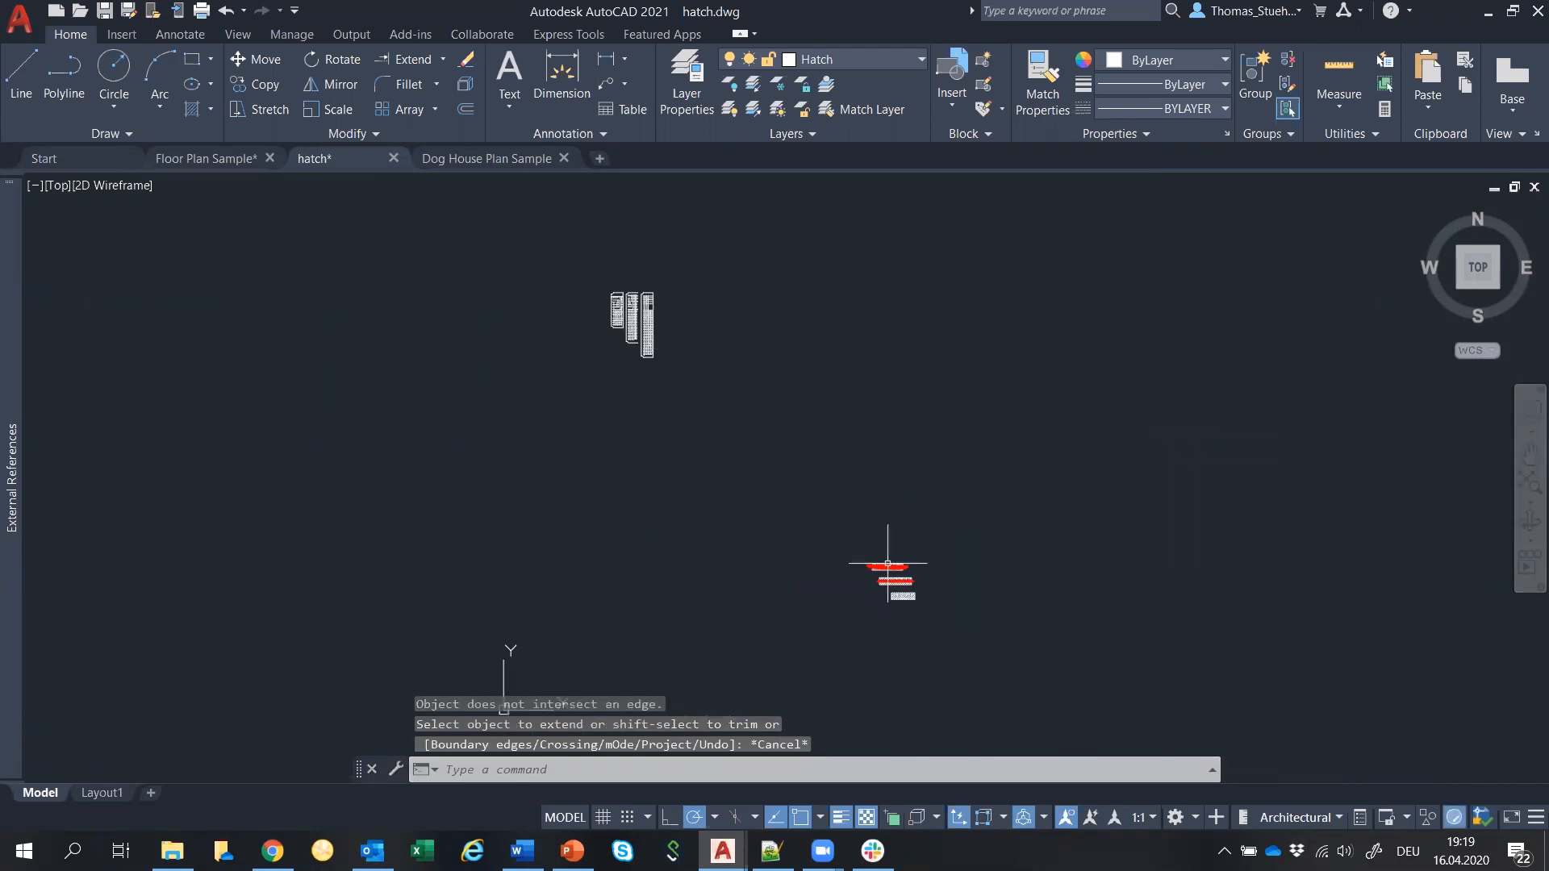
Switch back to Trim and remove the red curve from the brick hatch.
scroll(899, 575, up, 5)
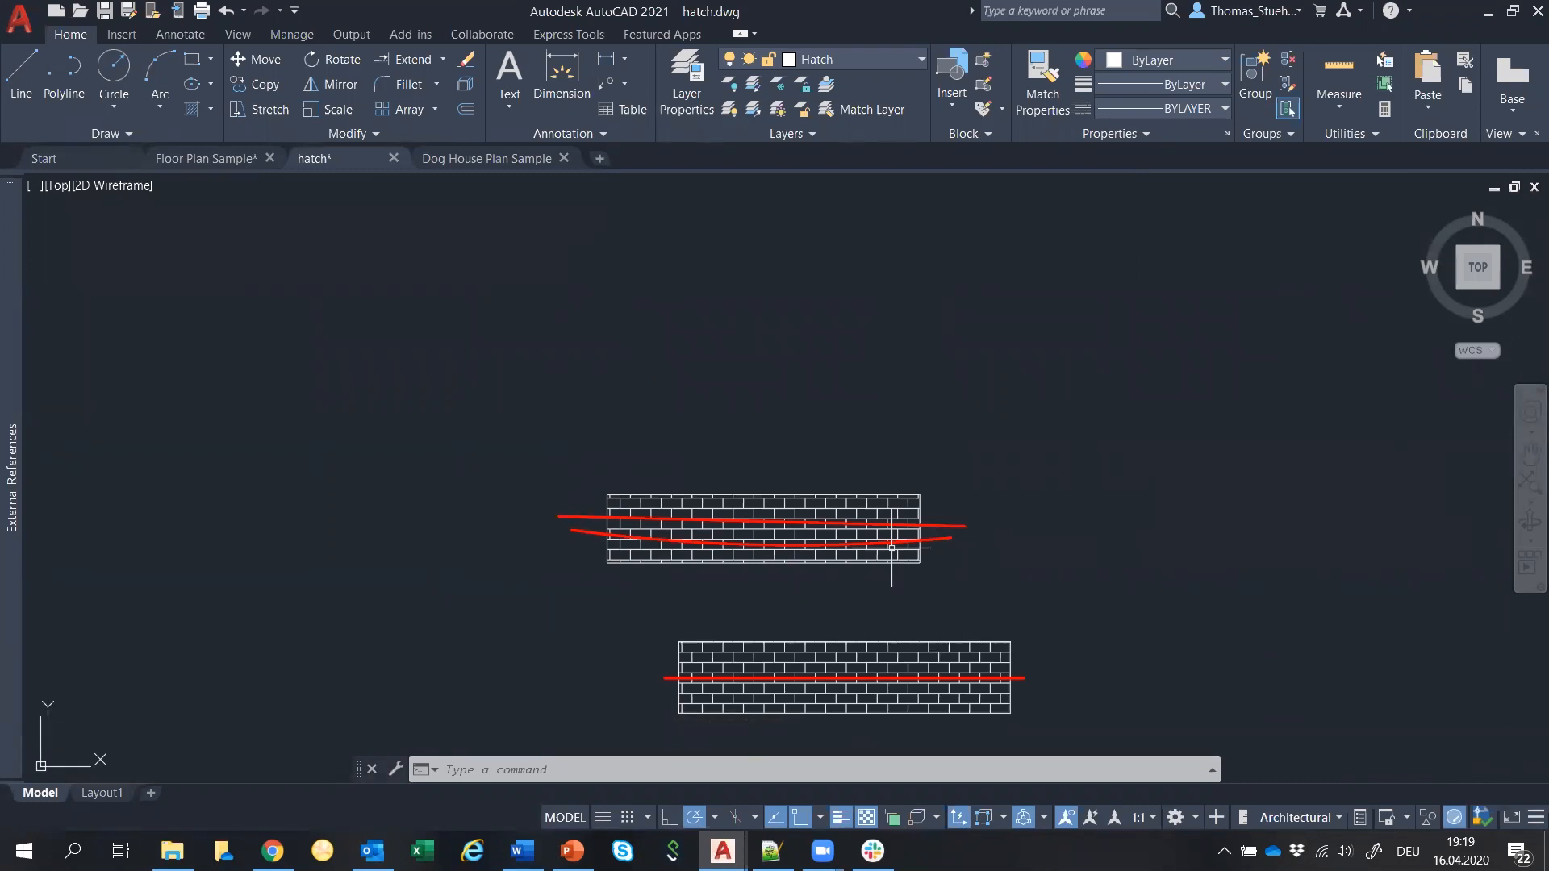
scroll(766, 560, up, 2)
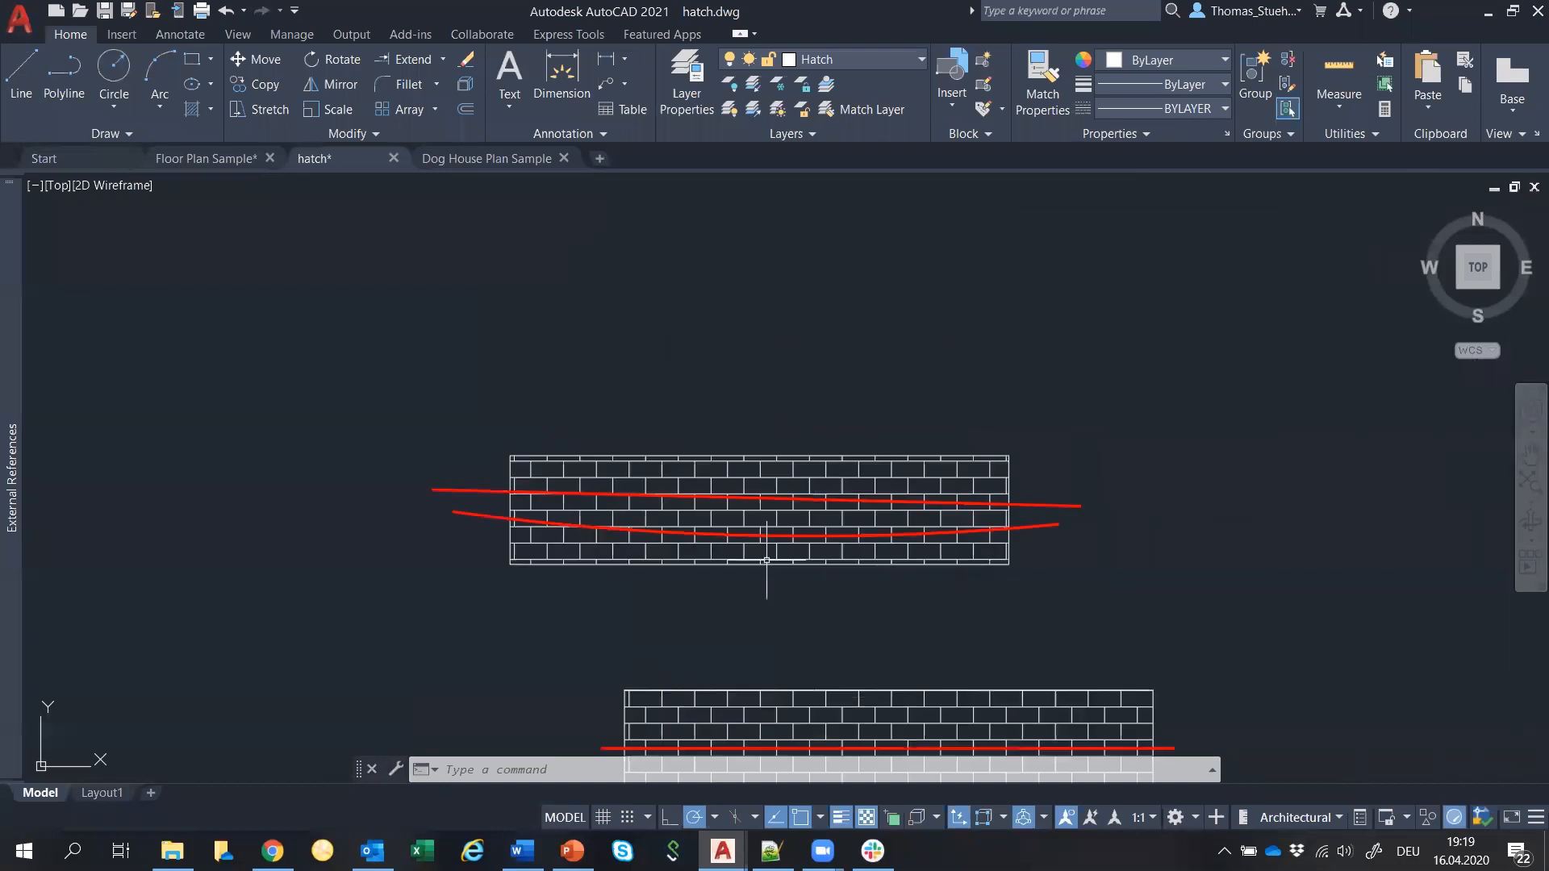
middle_drag(726, 563, 722, 495)
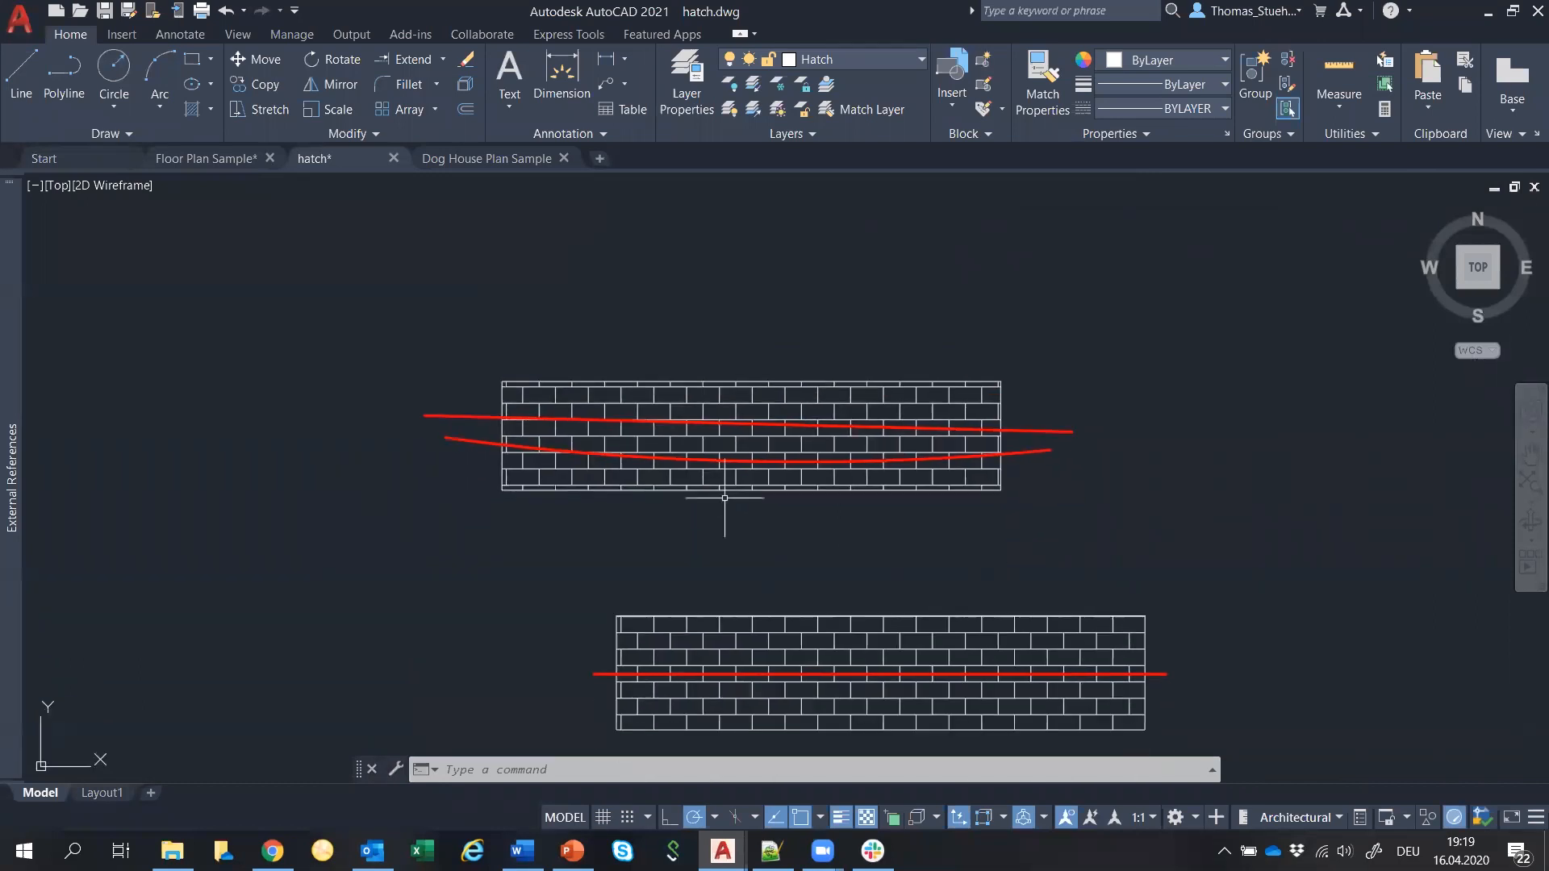
scroll(725, 498, up, 2)
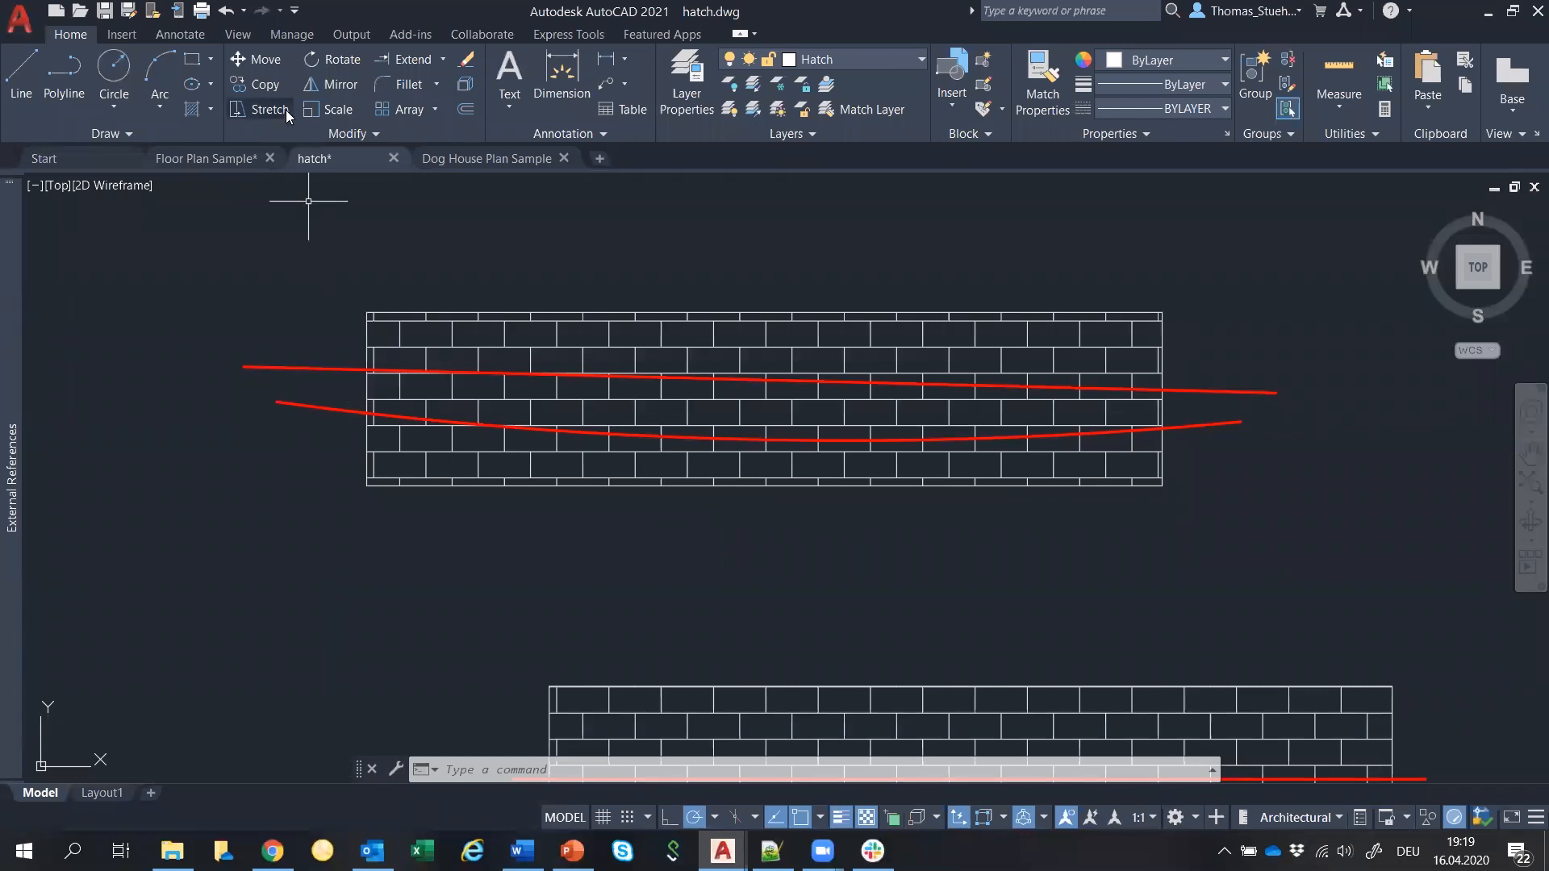
click(441, 62)
click(424, 91)
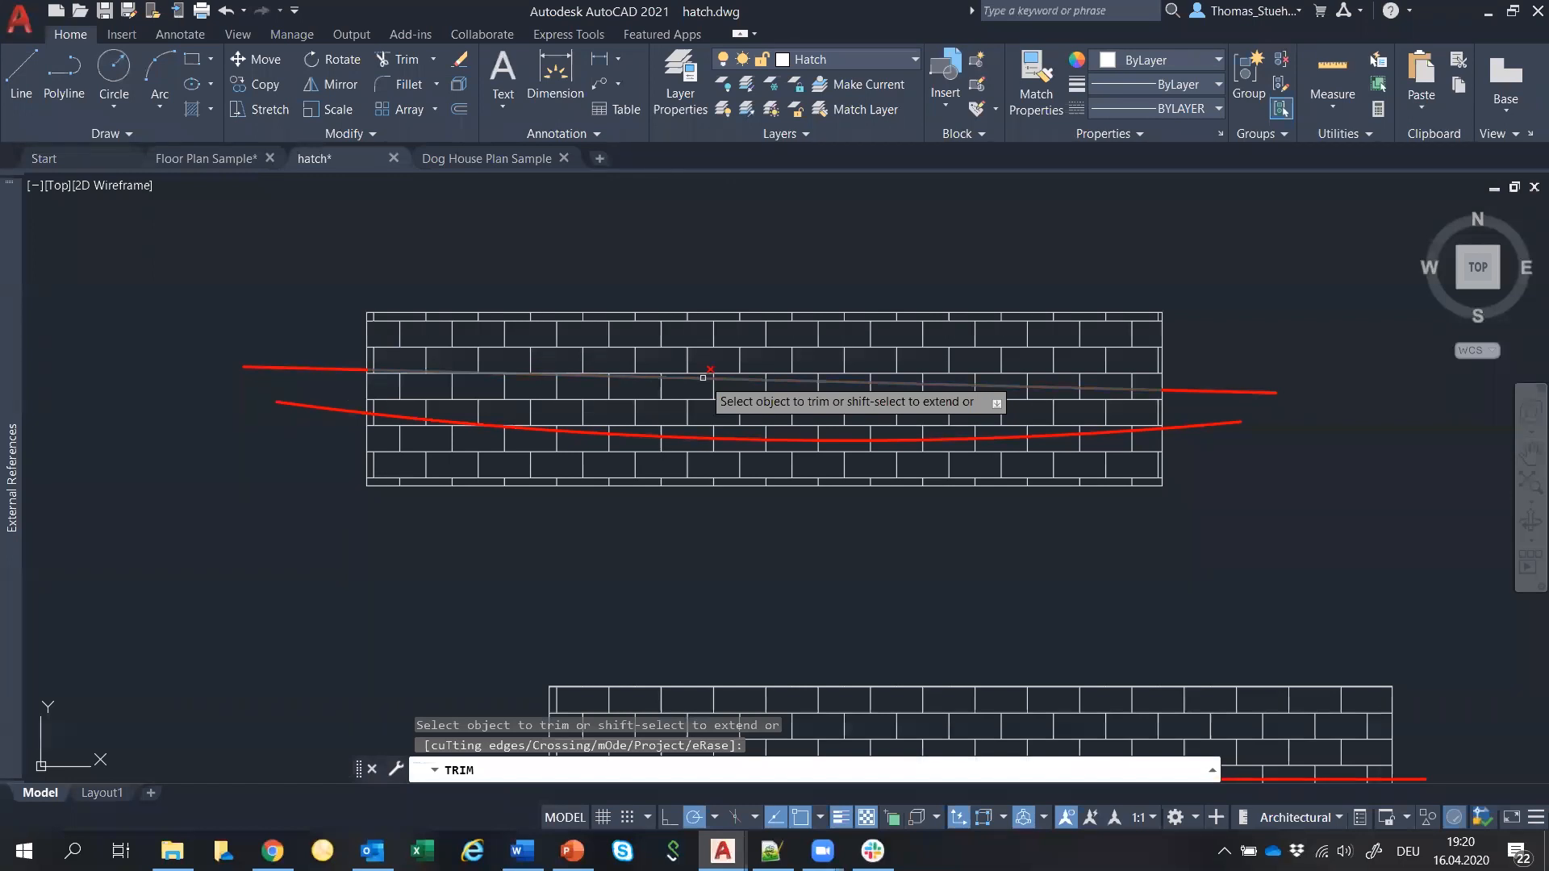
scroll(702, 377, up, 2)
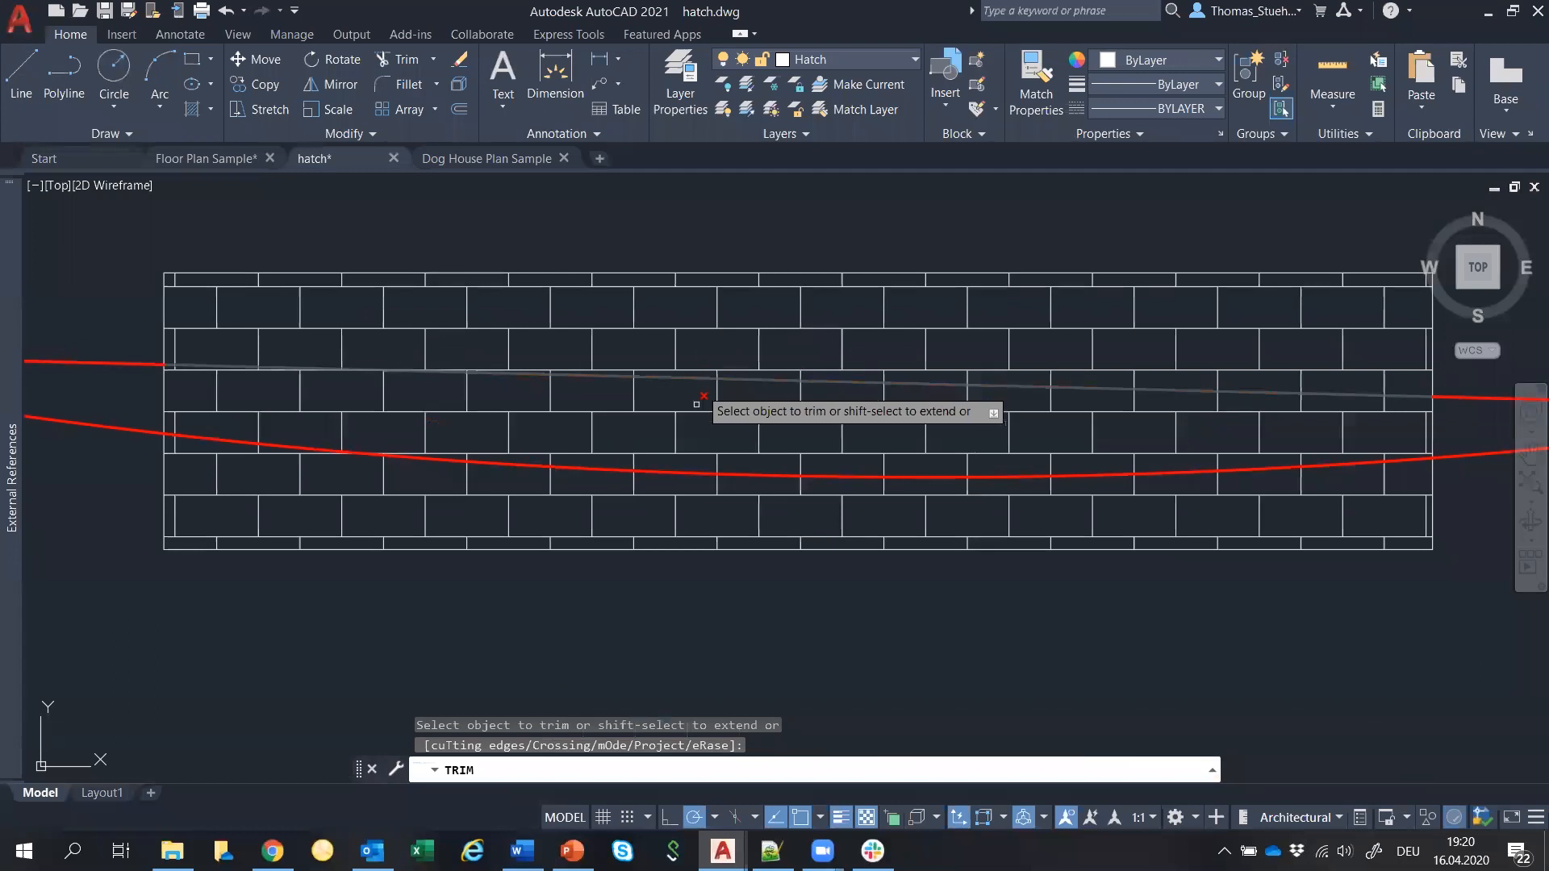
click(674, 471)
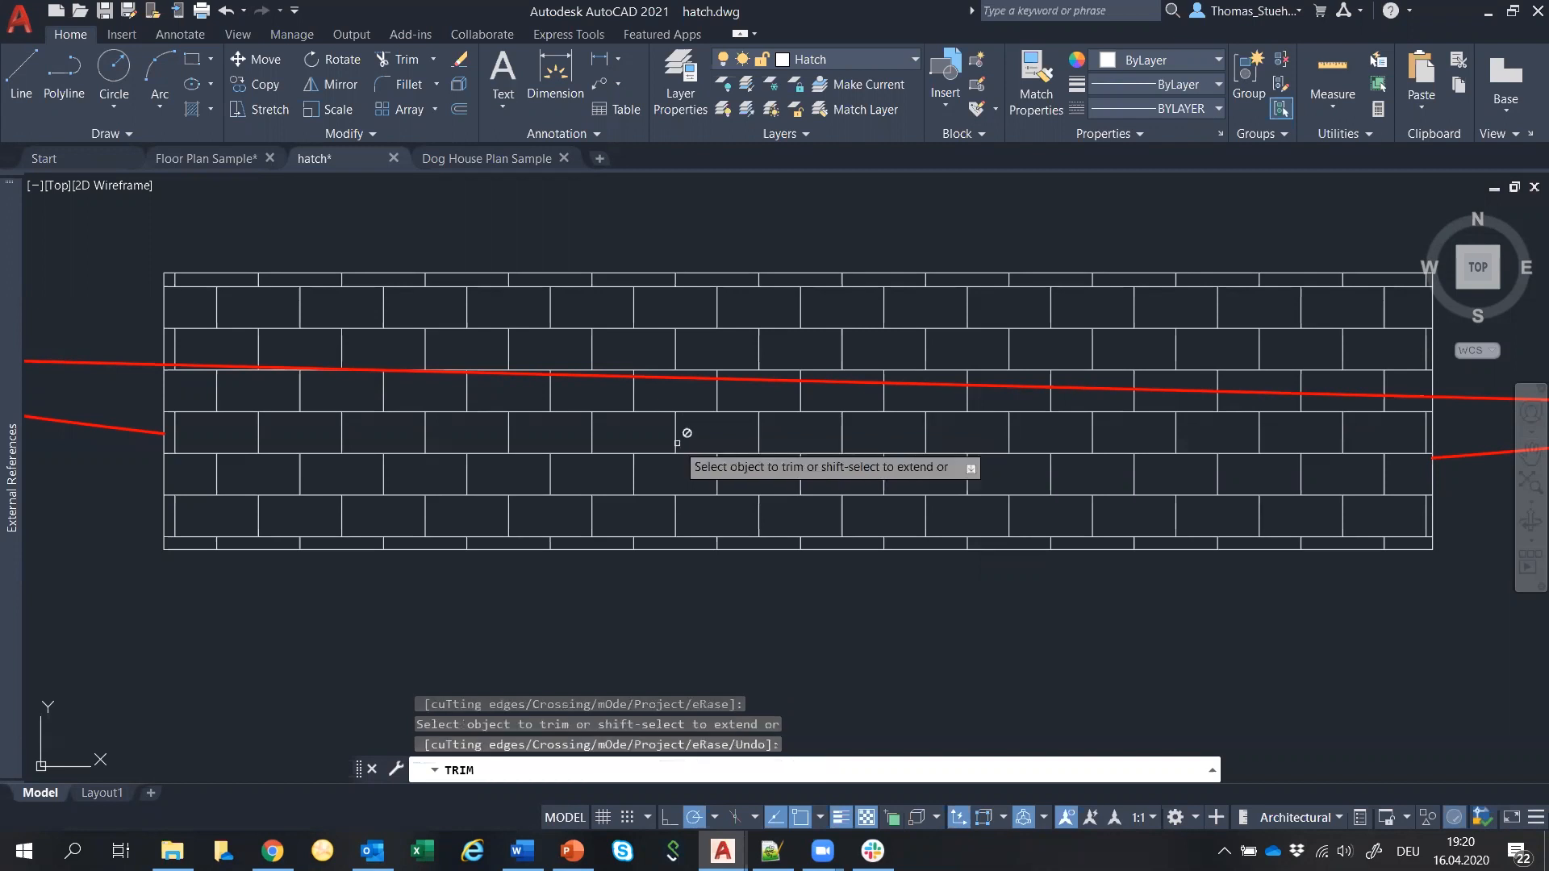
Restart Trim in Standard mode and cut the red line inside four bricks.
click(401, 60)
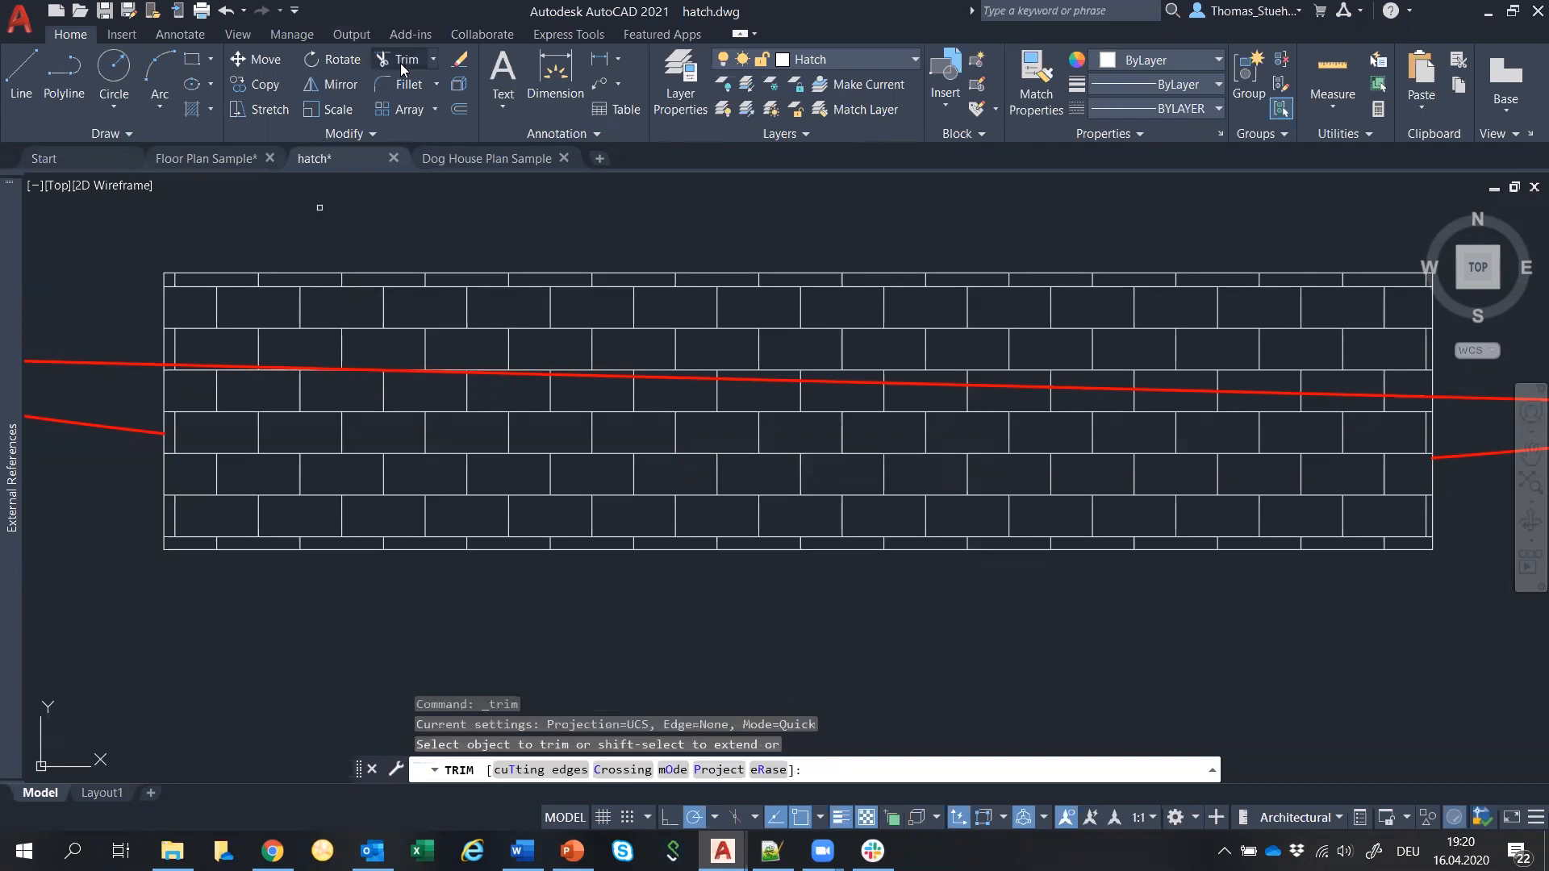
click(672, 769)
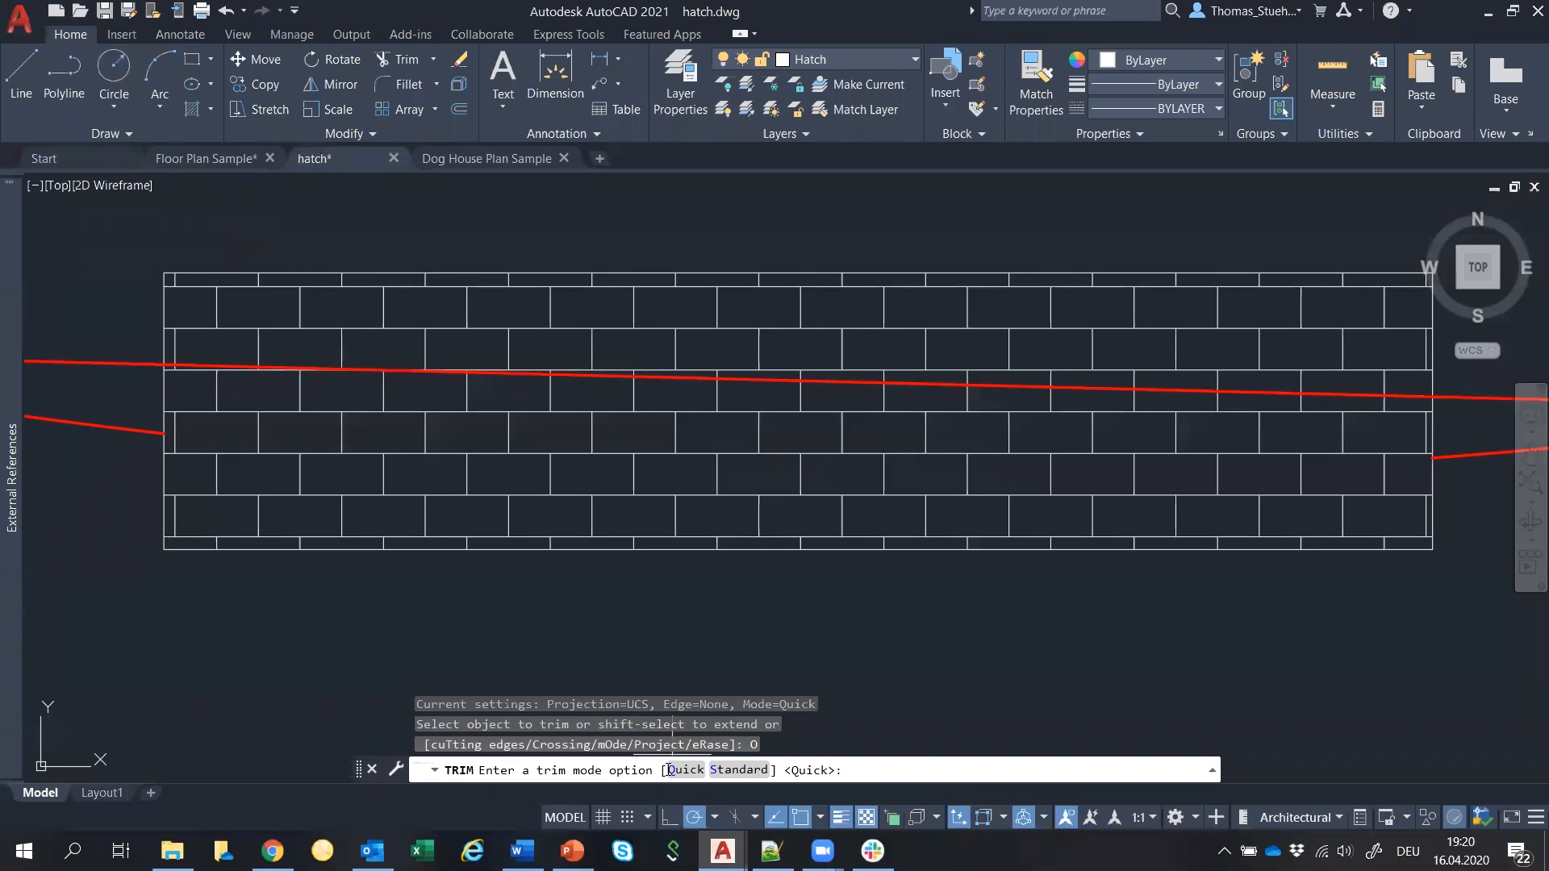
click(738, 769)
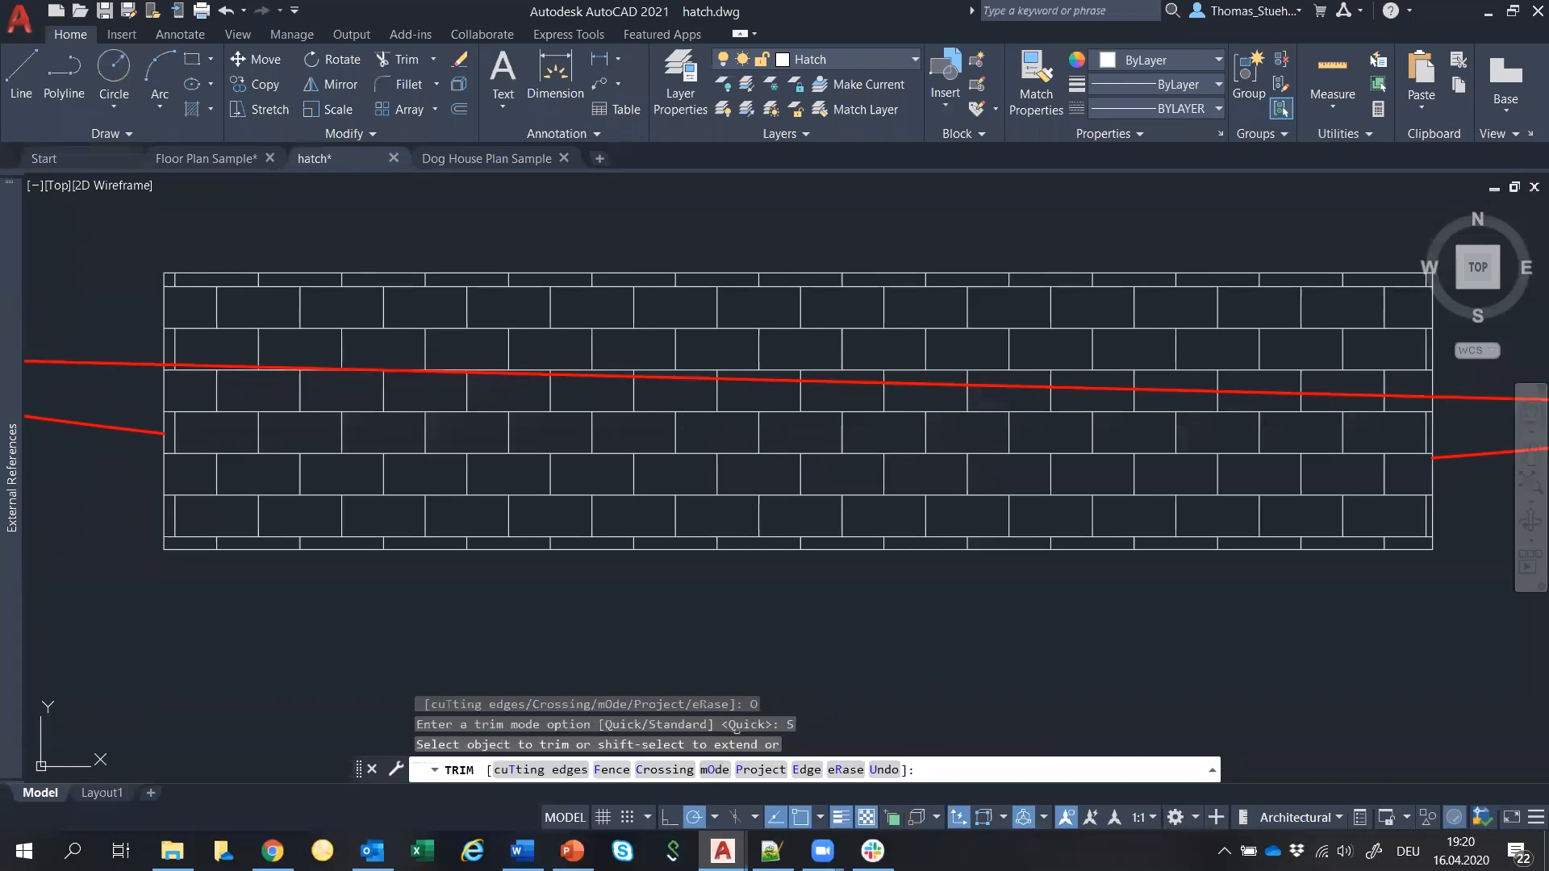
click(671, 377)
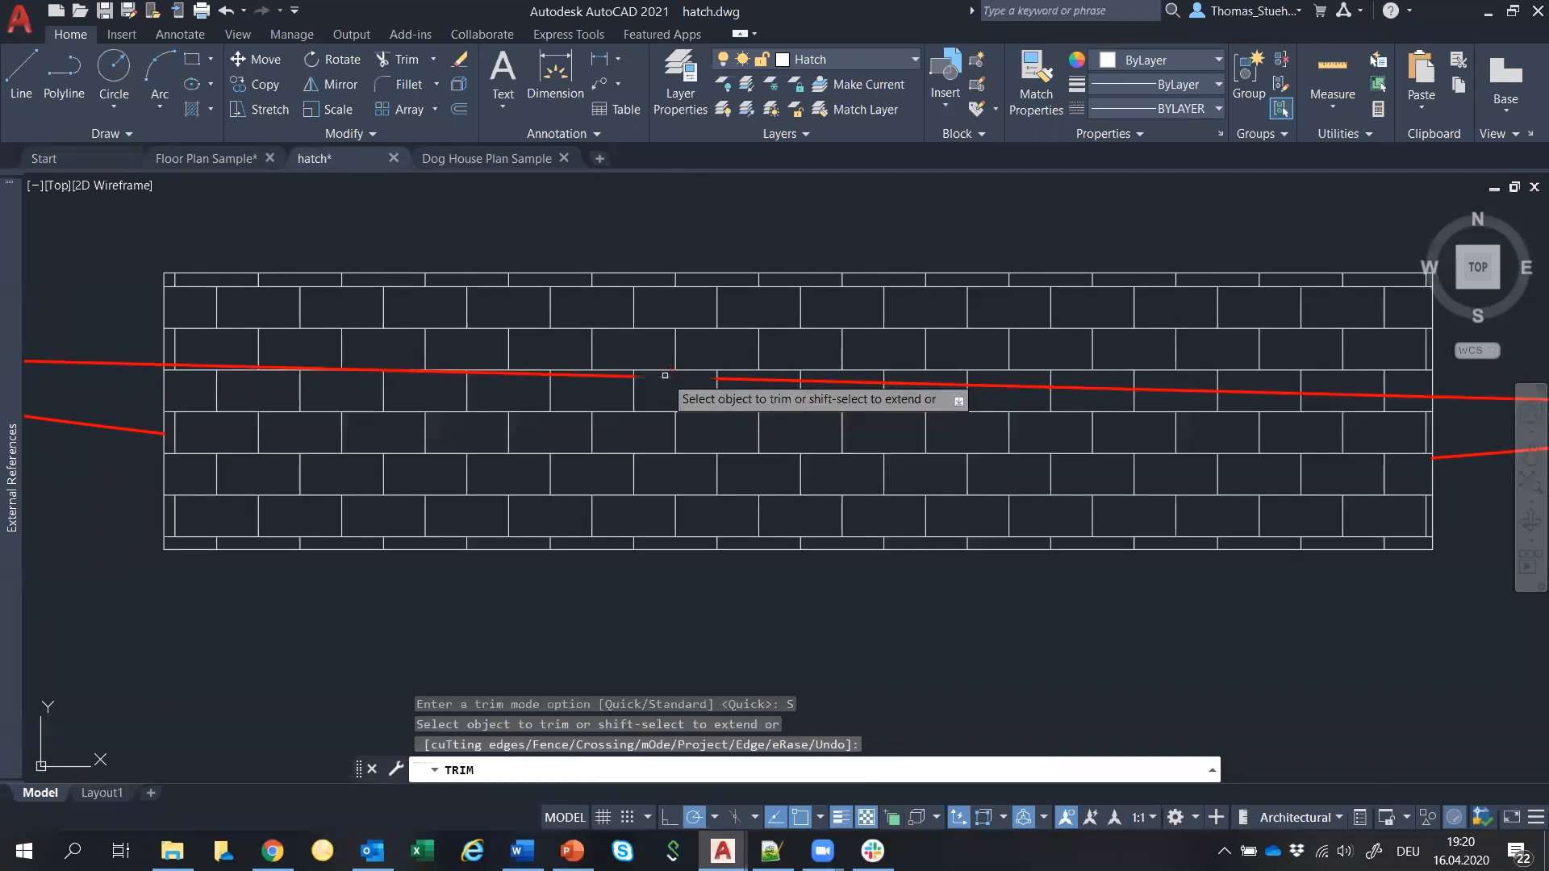
scroll(859, 398, up, 2)
click(863, 383)
click(1051, 377)
scroll(1053, 376, down, 2)
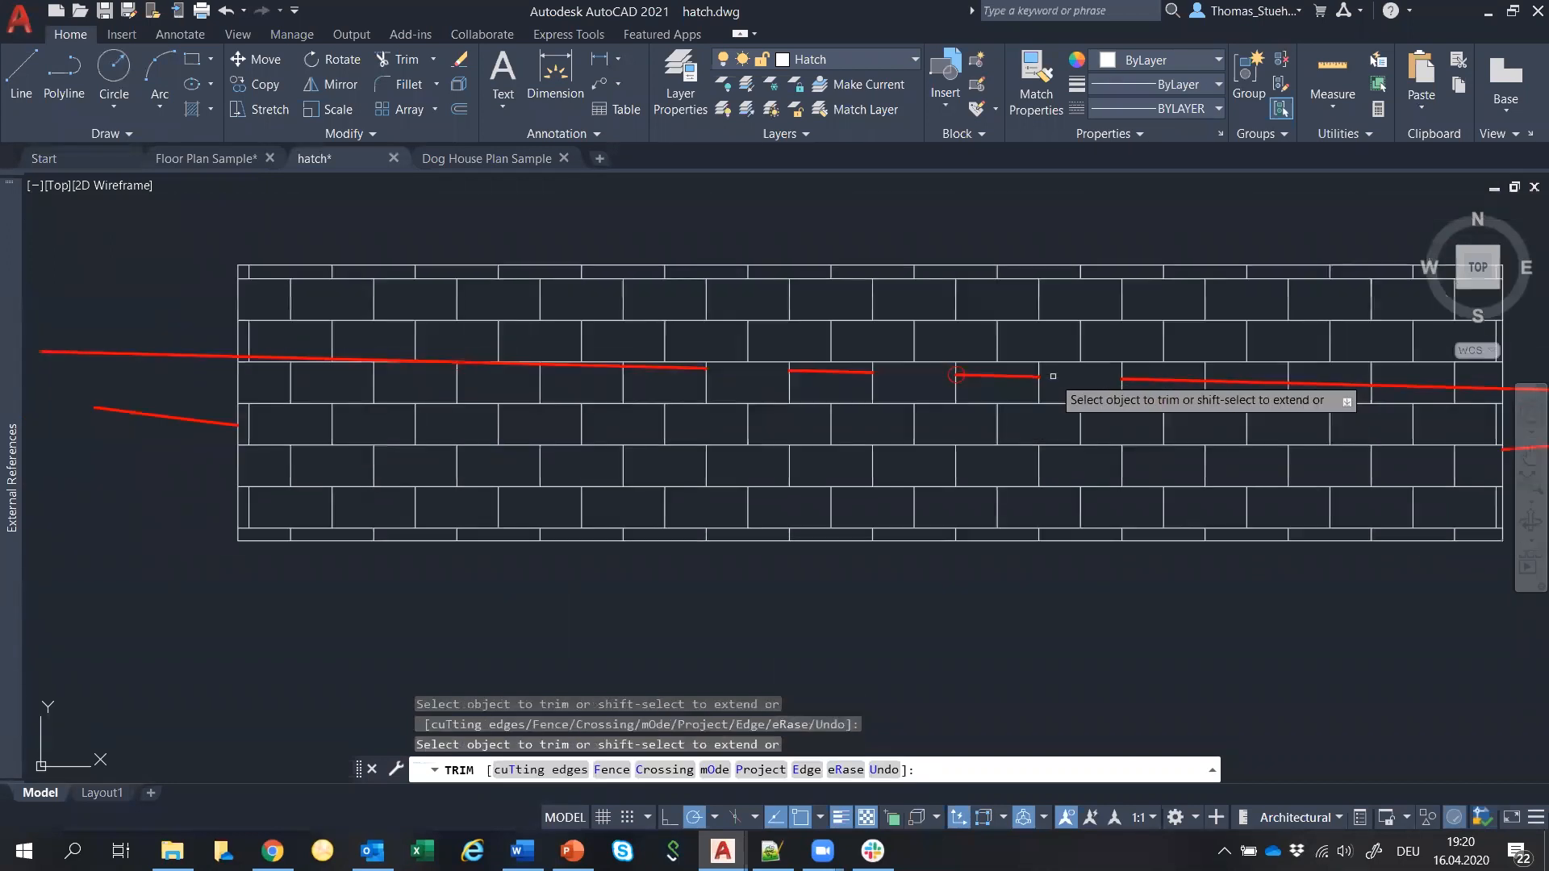
click(506, 360)
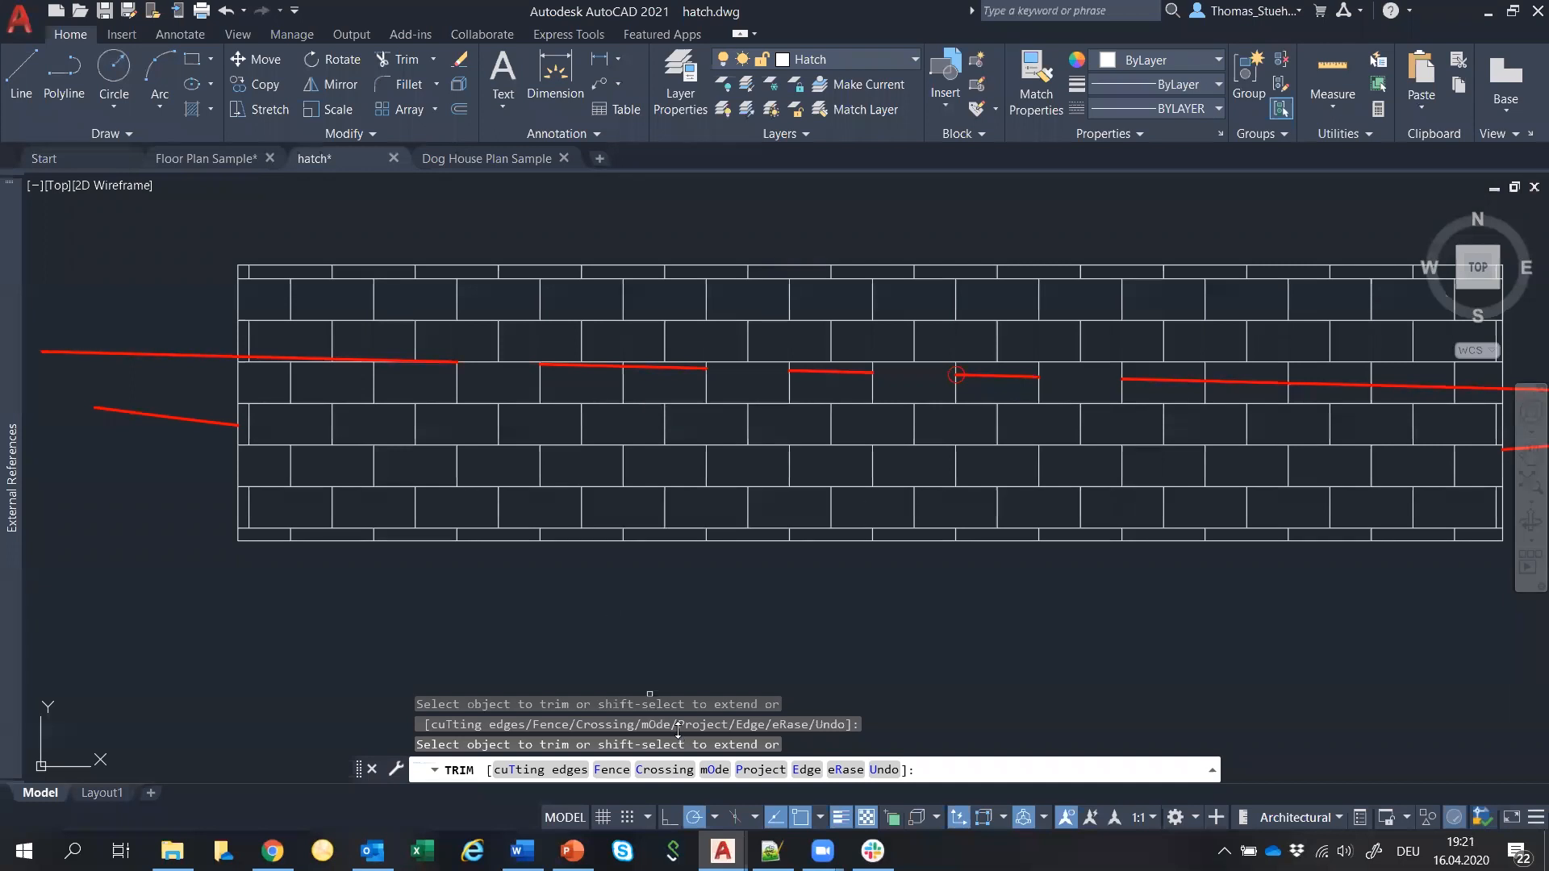
click(710, 769)
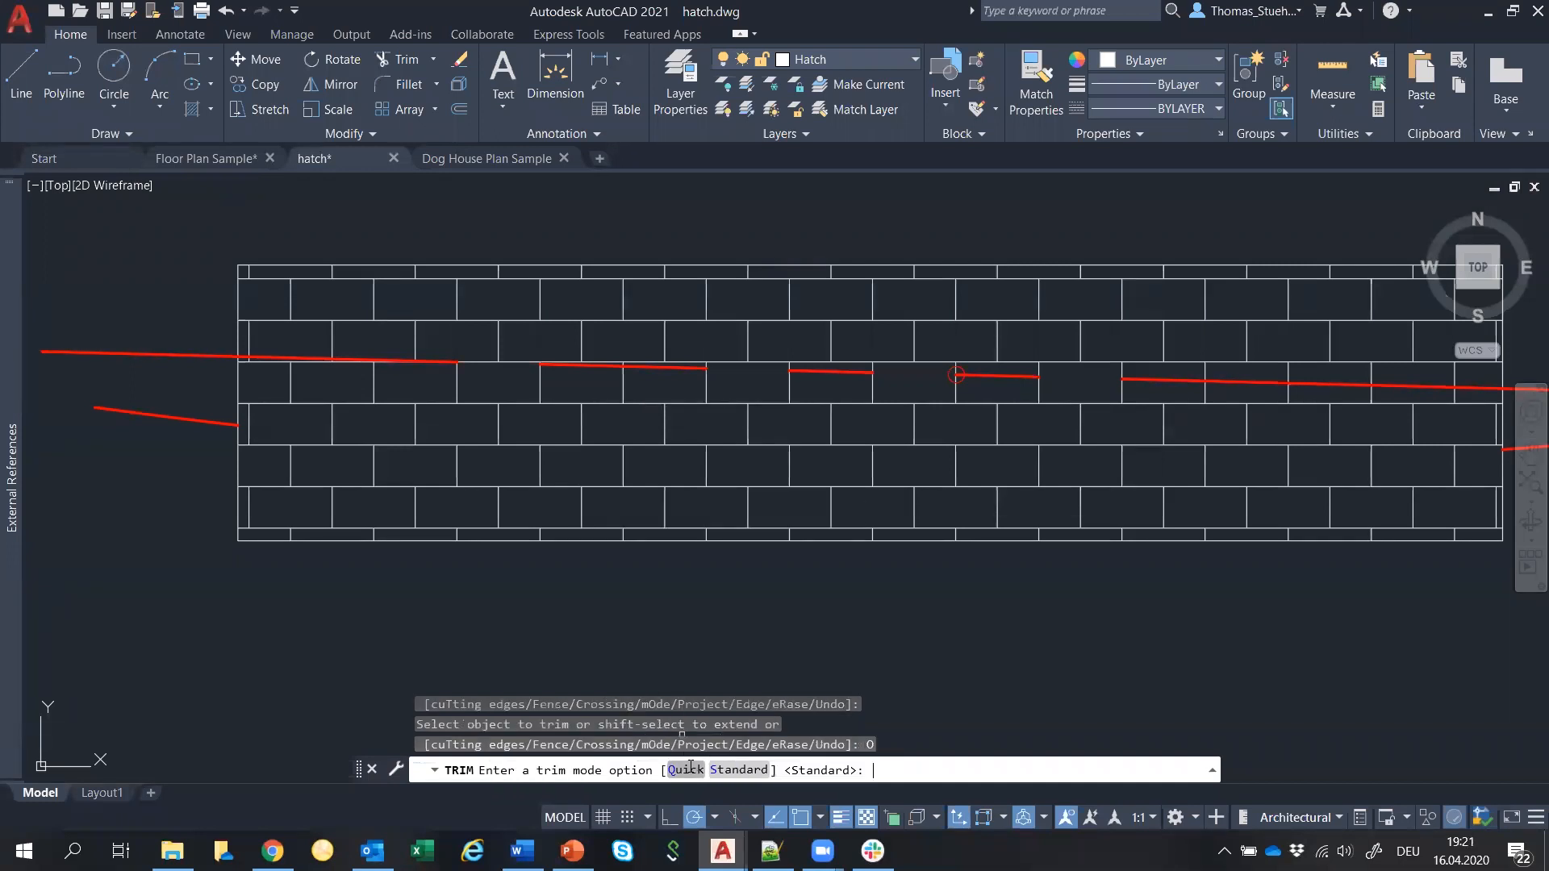
Set Trim mode to Quick and trim away the four remaining red segments in the brick hatch.
click(685, 768)
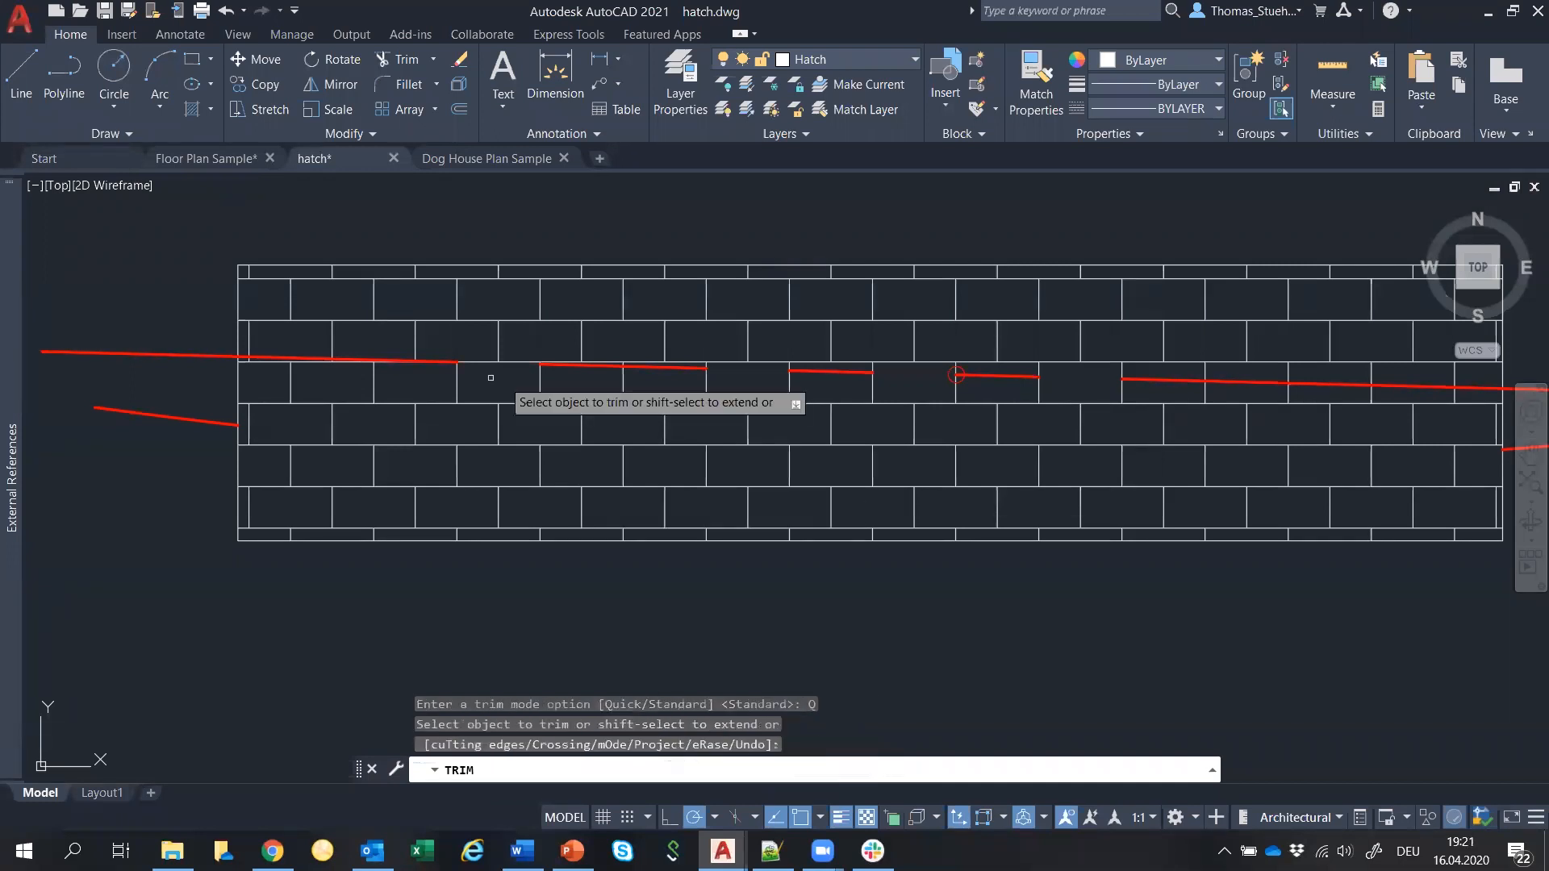
click(562, 366)
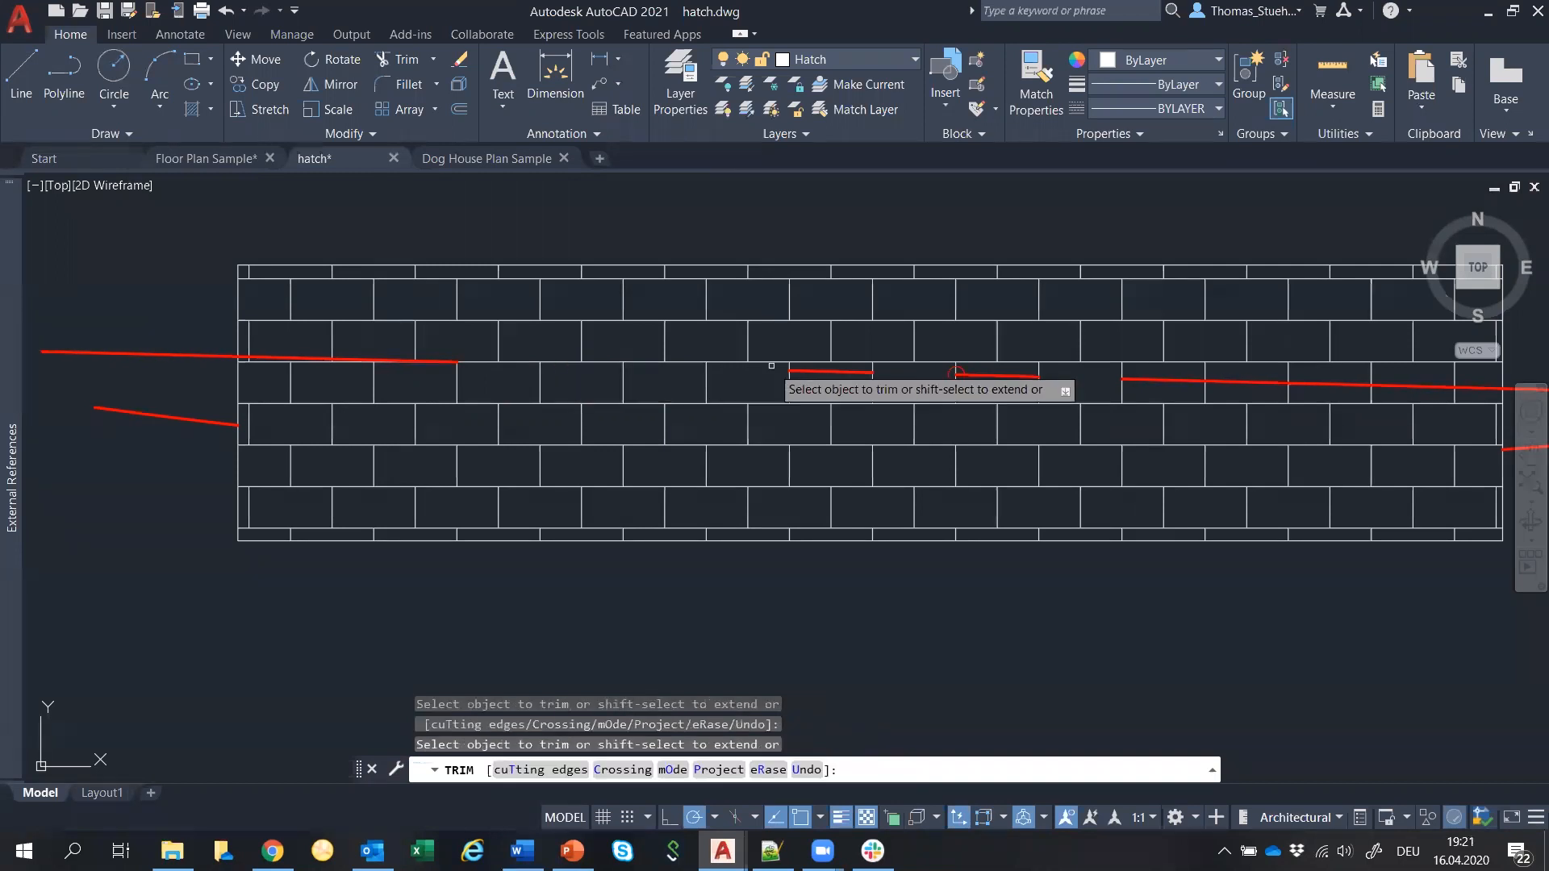
click(826, 371)
click(1001, 376)
click(1140, 377)
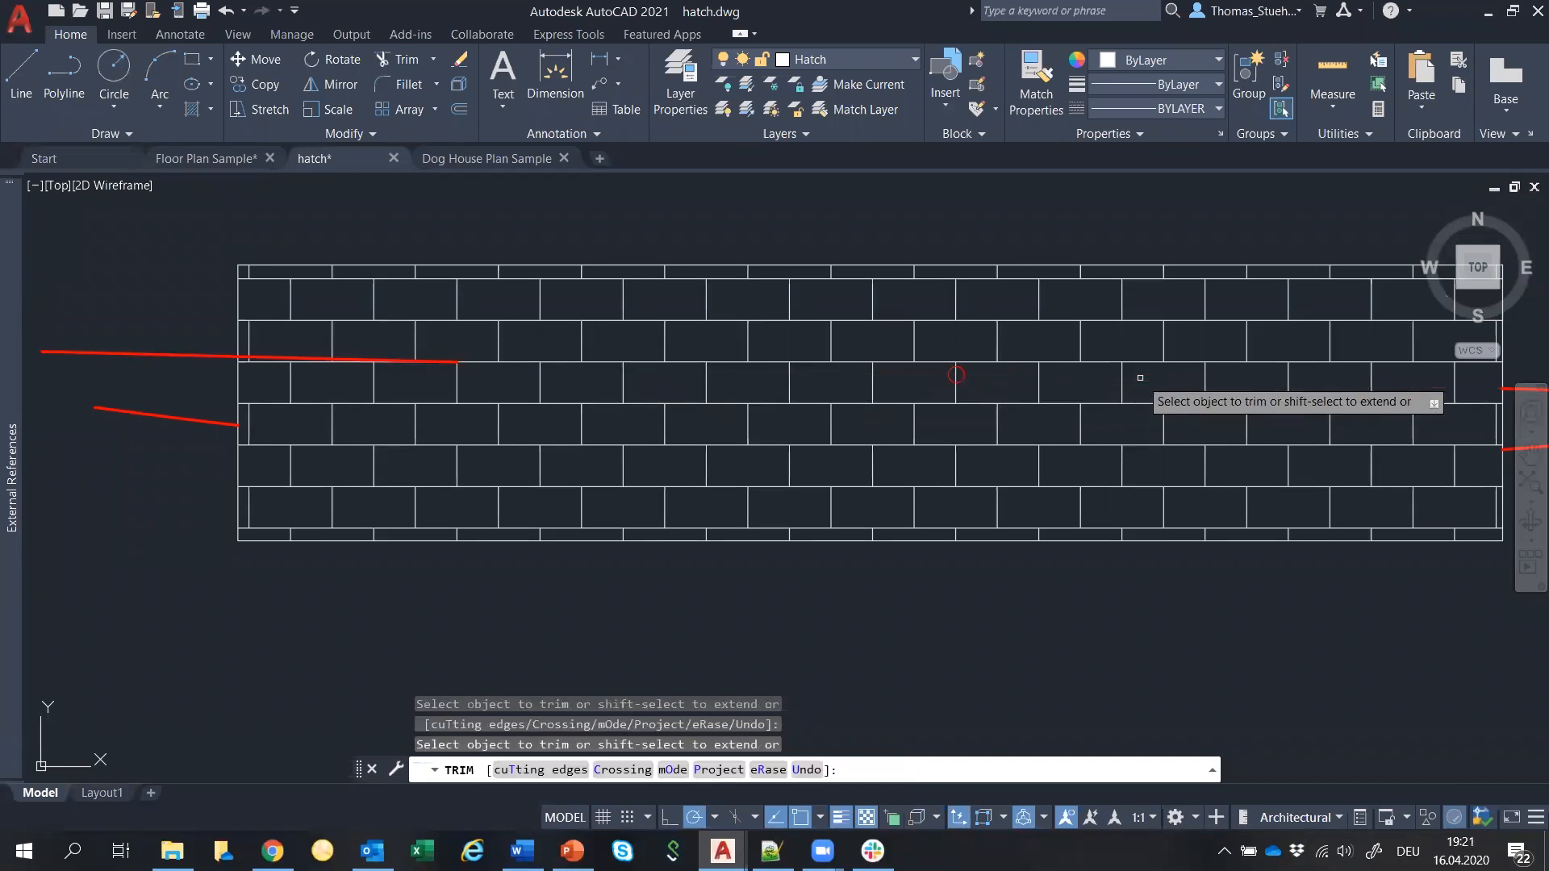
scroll(1140, 378, down, 2)
scroll(1121, 515, down, 5)
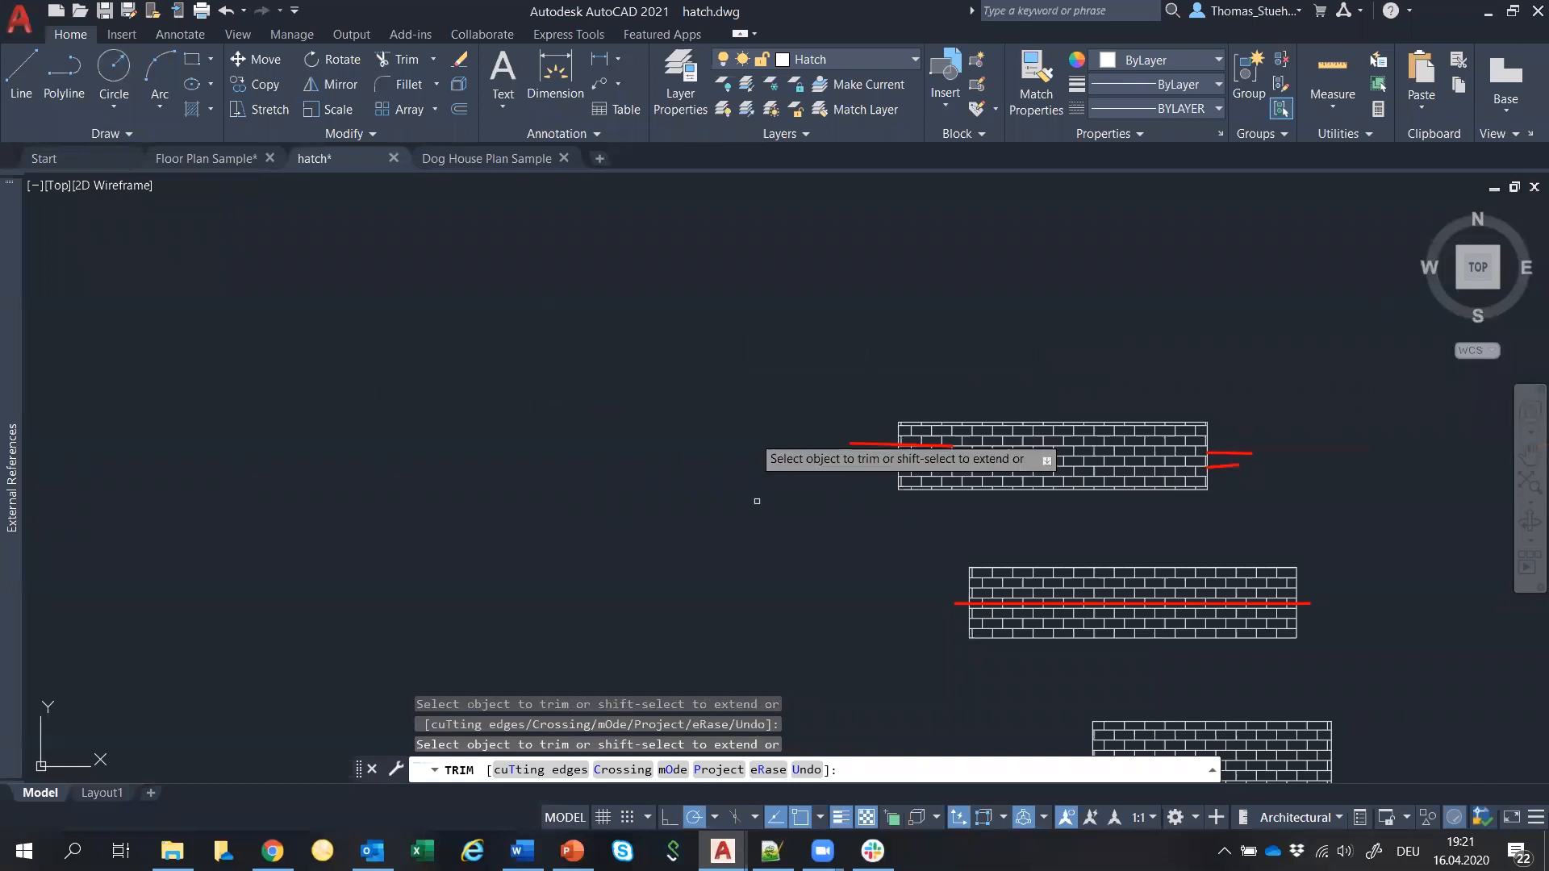
click(674, 770)
click(735, 770)
click(741, 257)
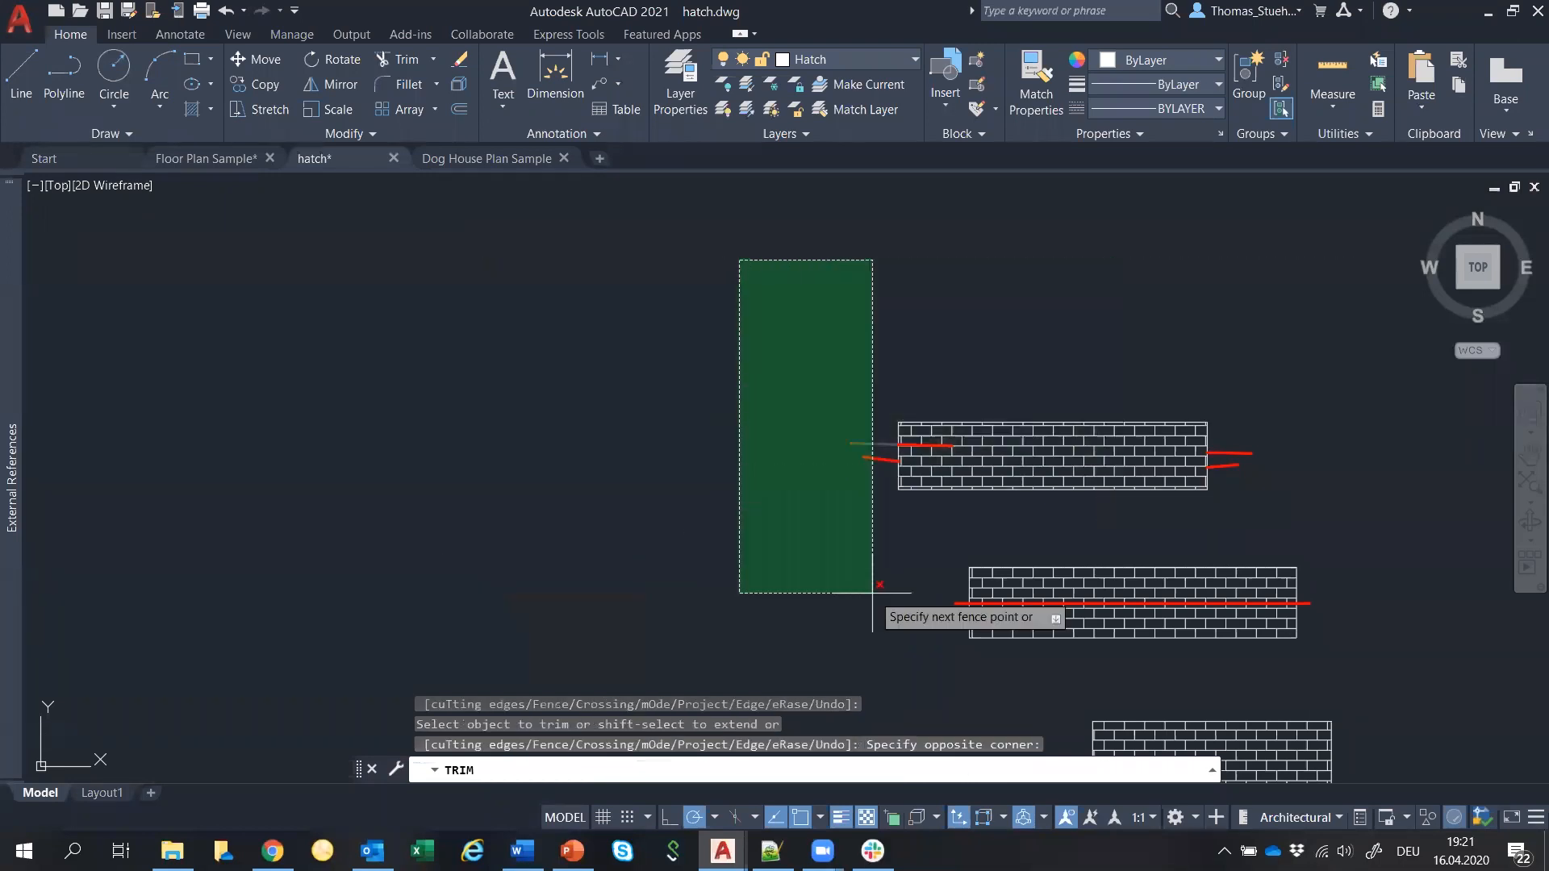
key(Escape)
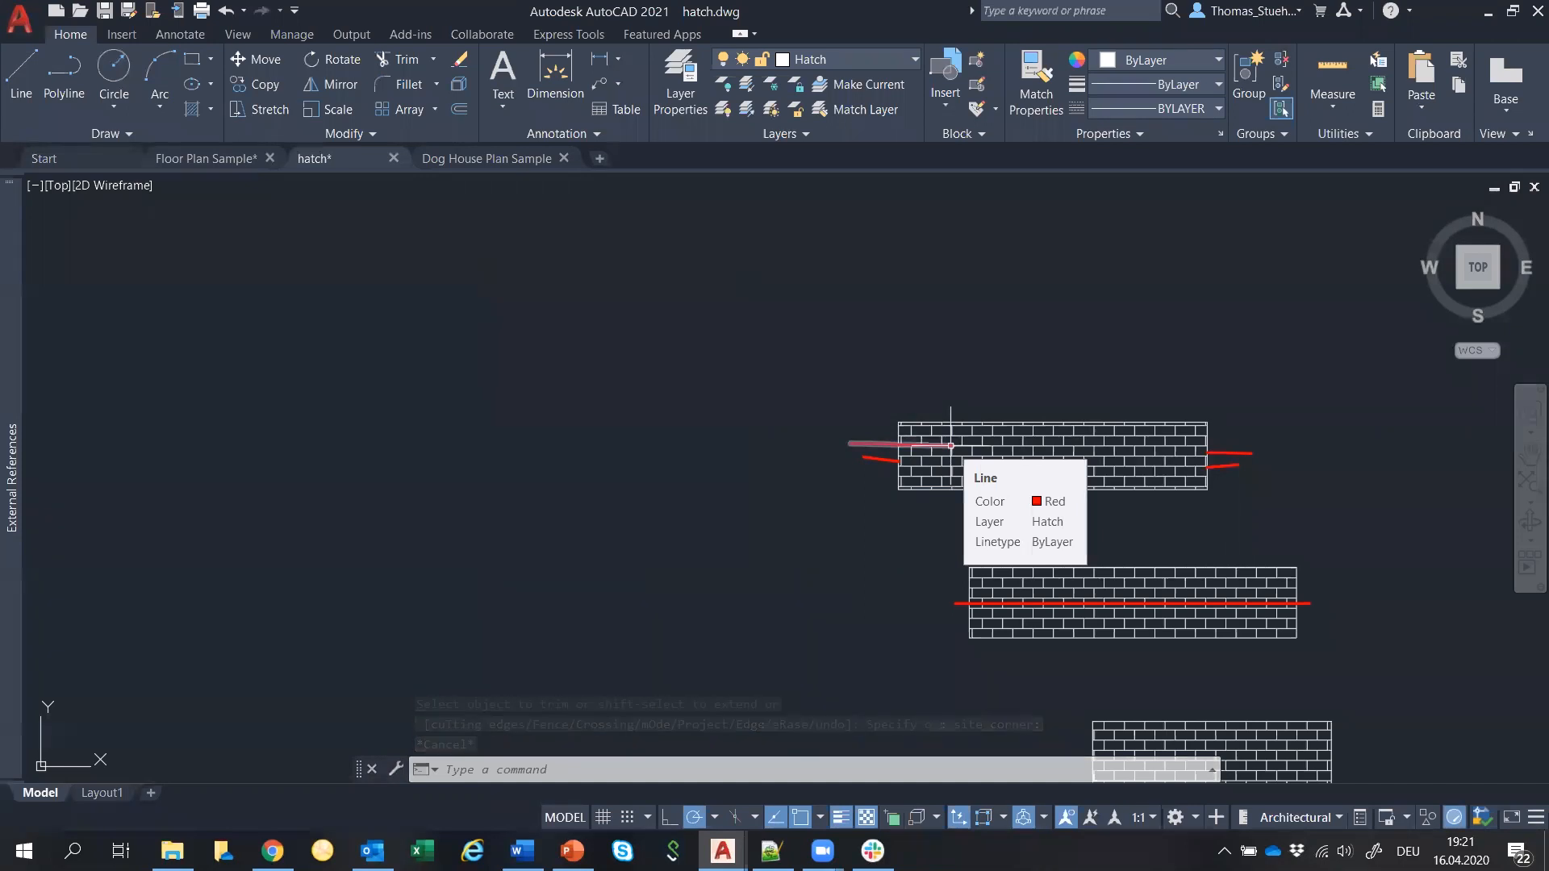
scroll(927, 460, down, 4)
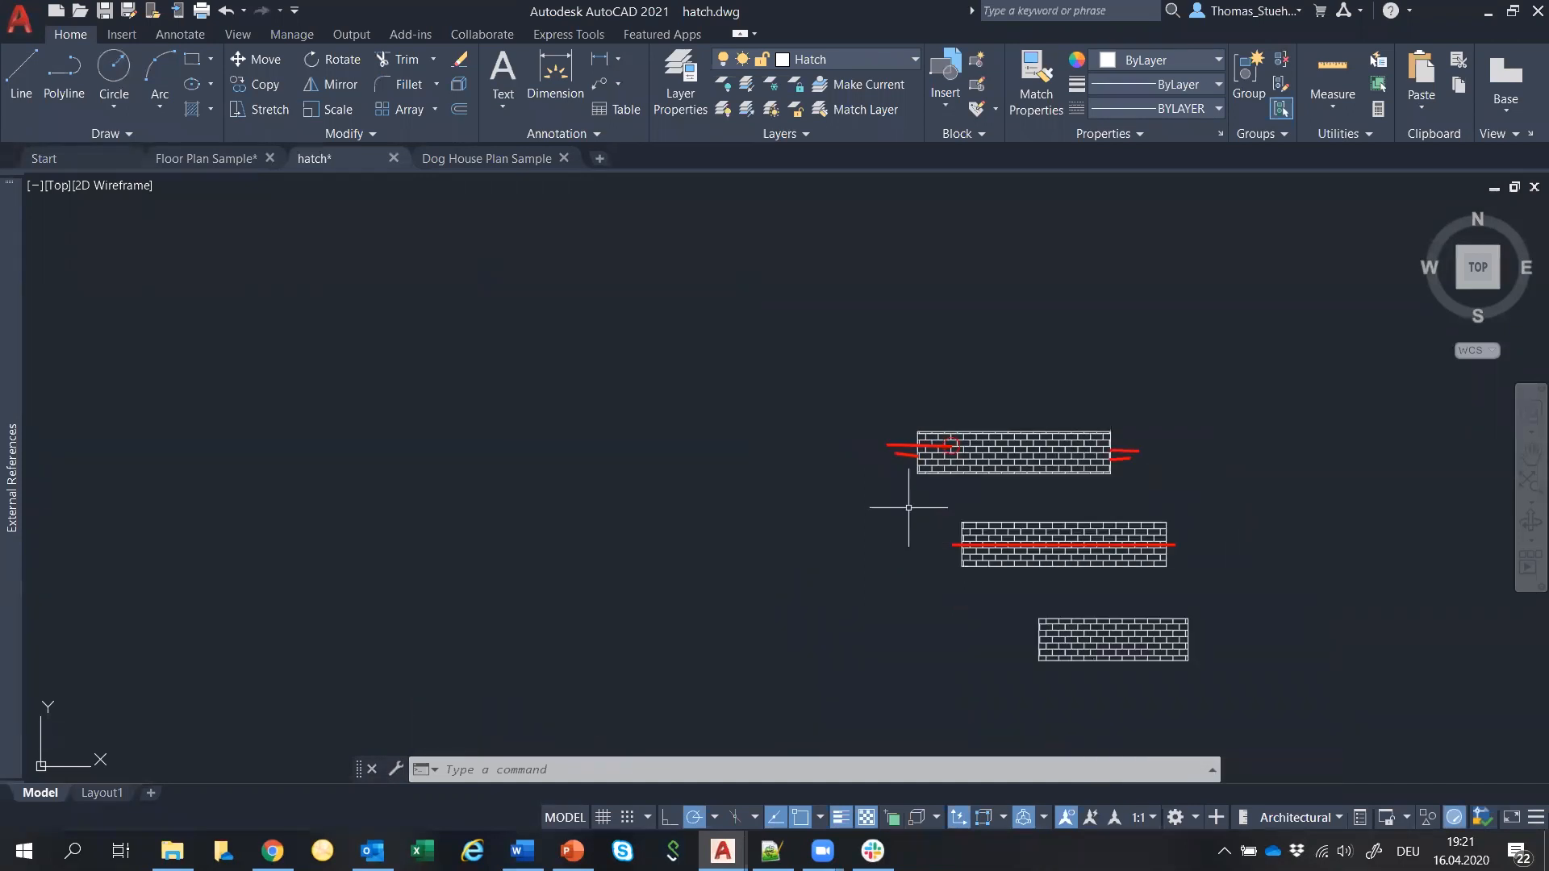
middle_drag(1244, 512, 906, 425)
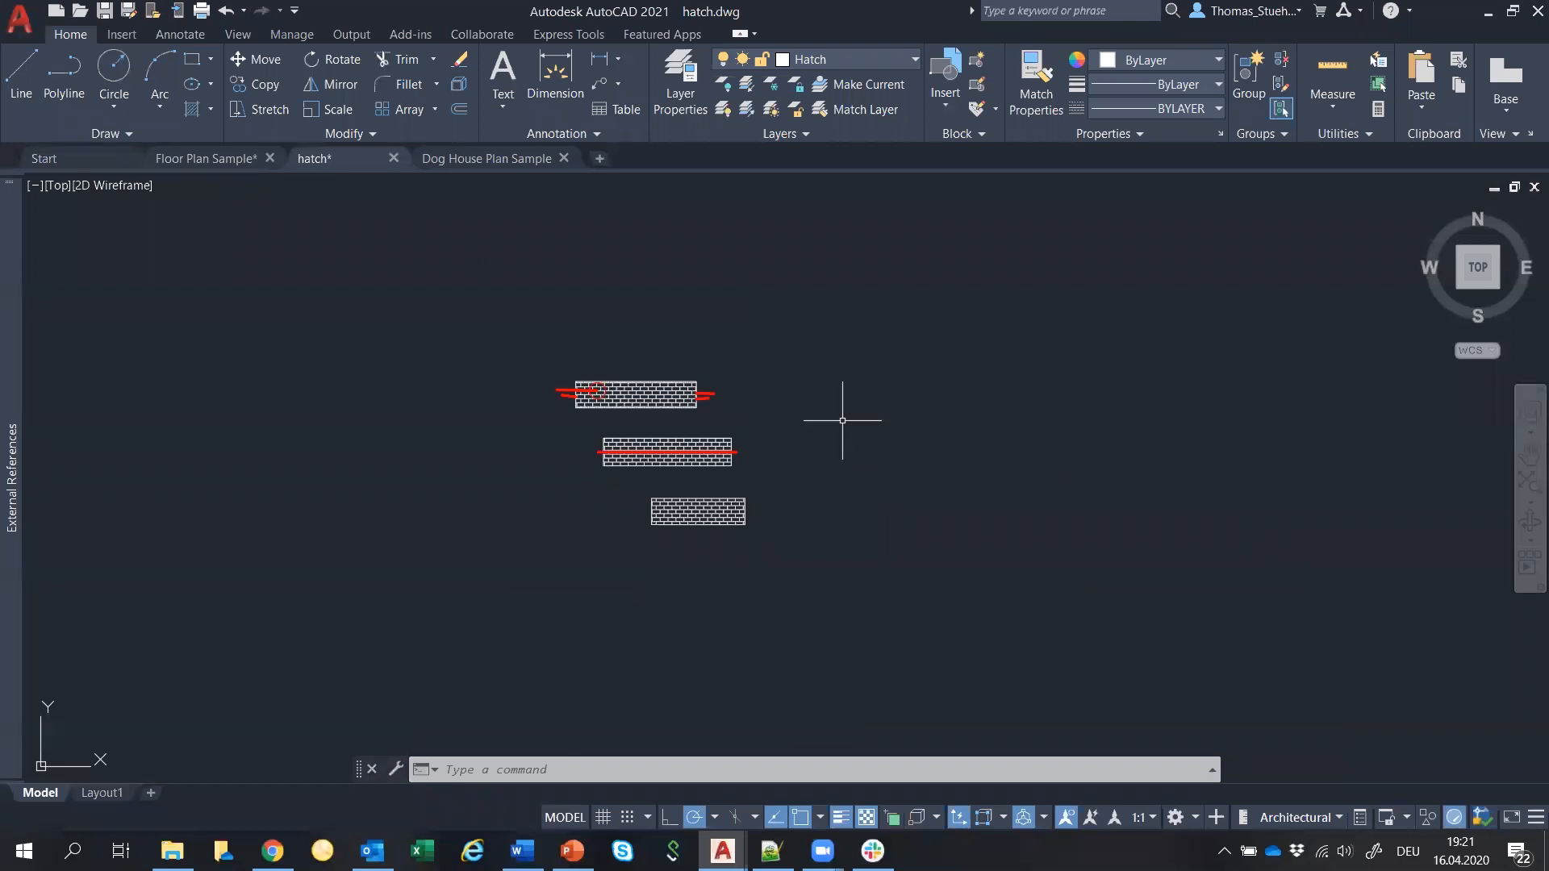
key(alt+Tab)
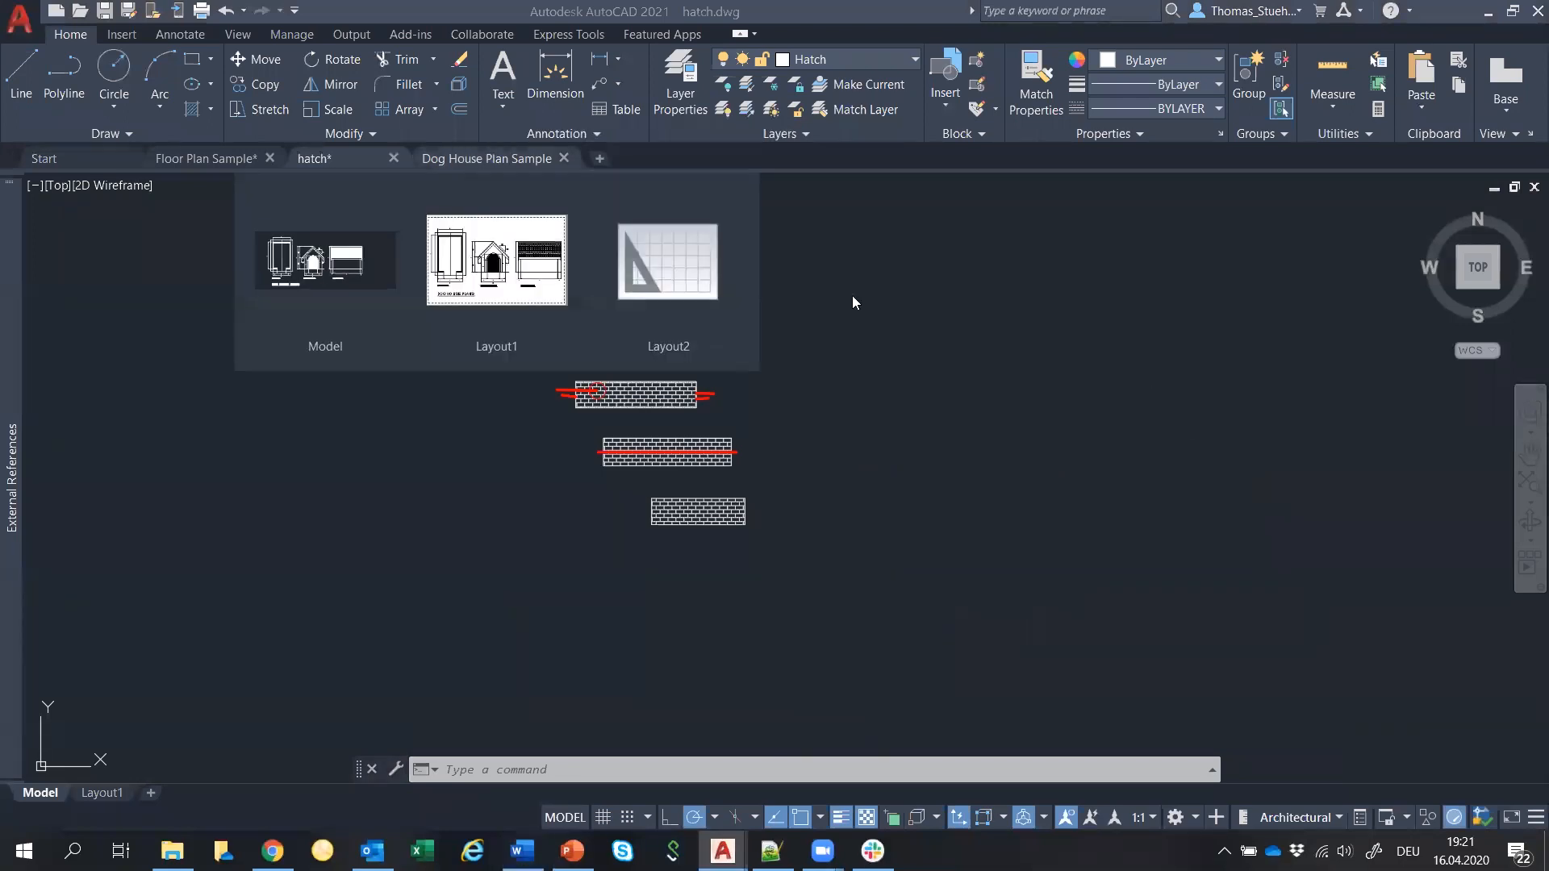
Switch to the Dog House Plan Sample drawing and show its Model space.
click(482, 158)
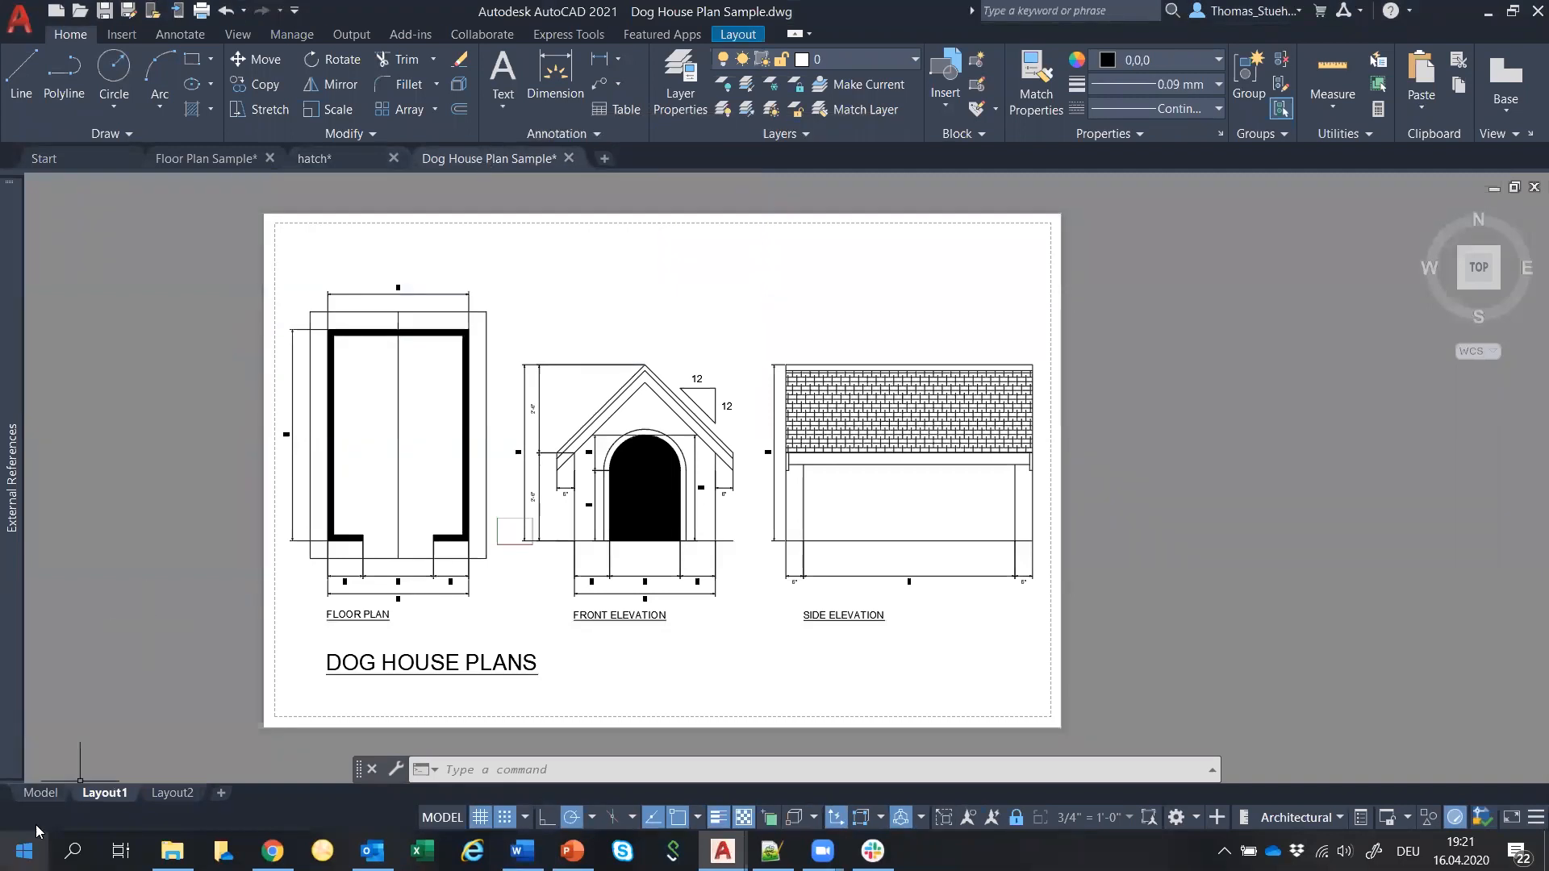
click(42, 793)
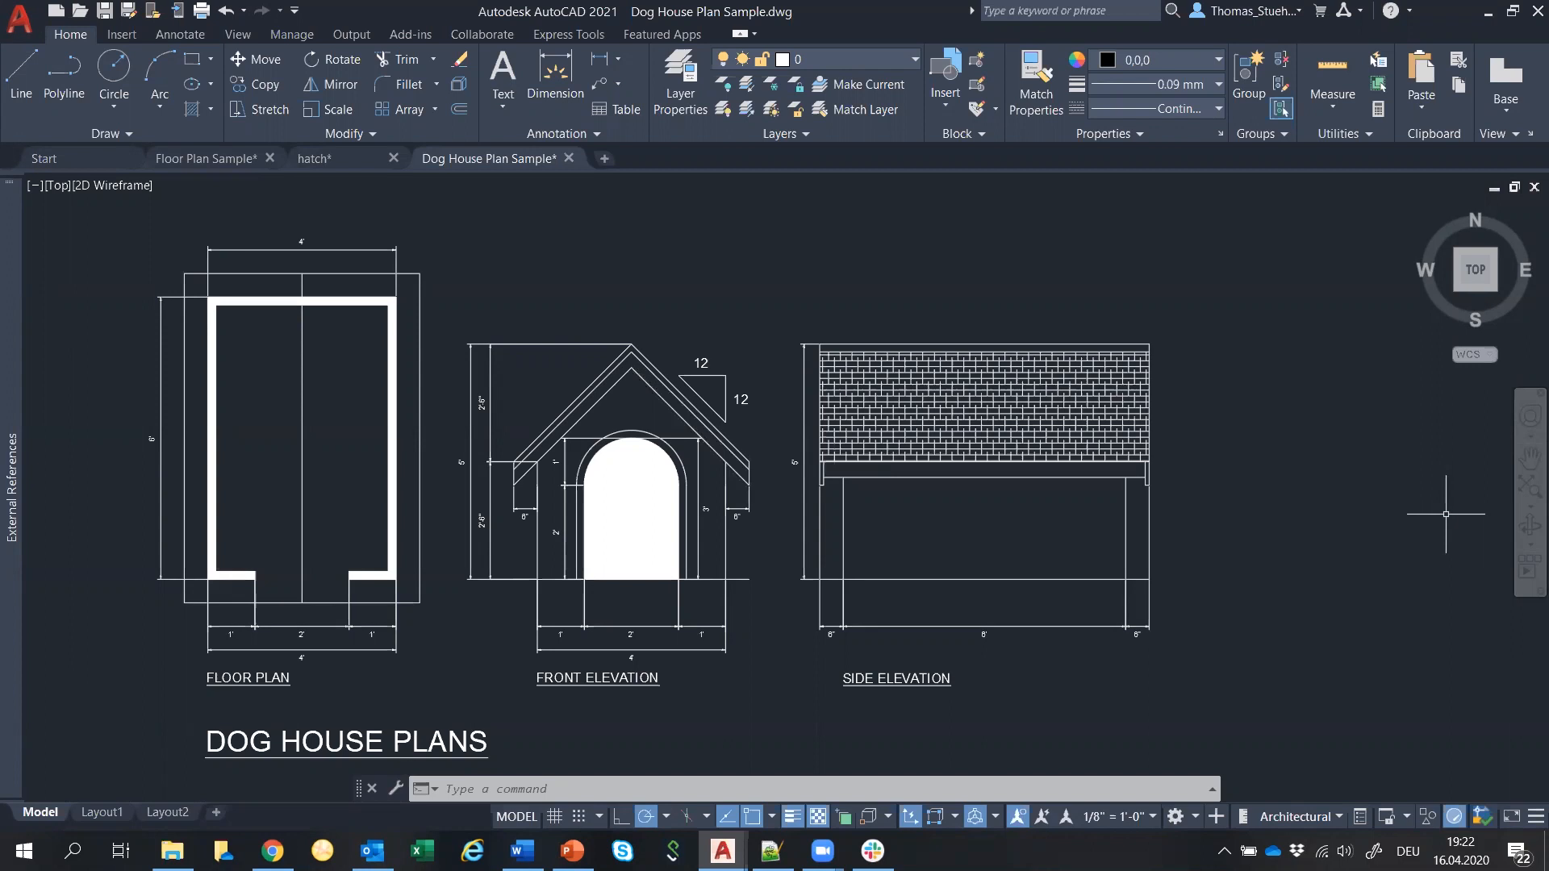
Copy all the dog house plans and paste the copy at the upper left.
scroll(634, 435, down, 6)
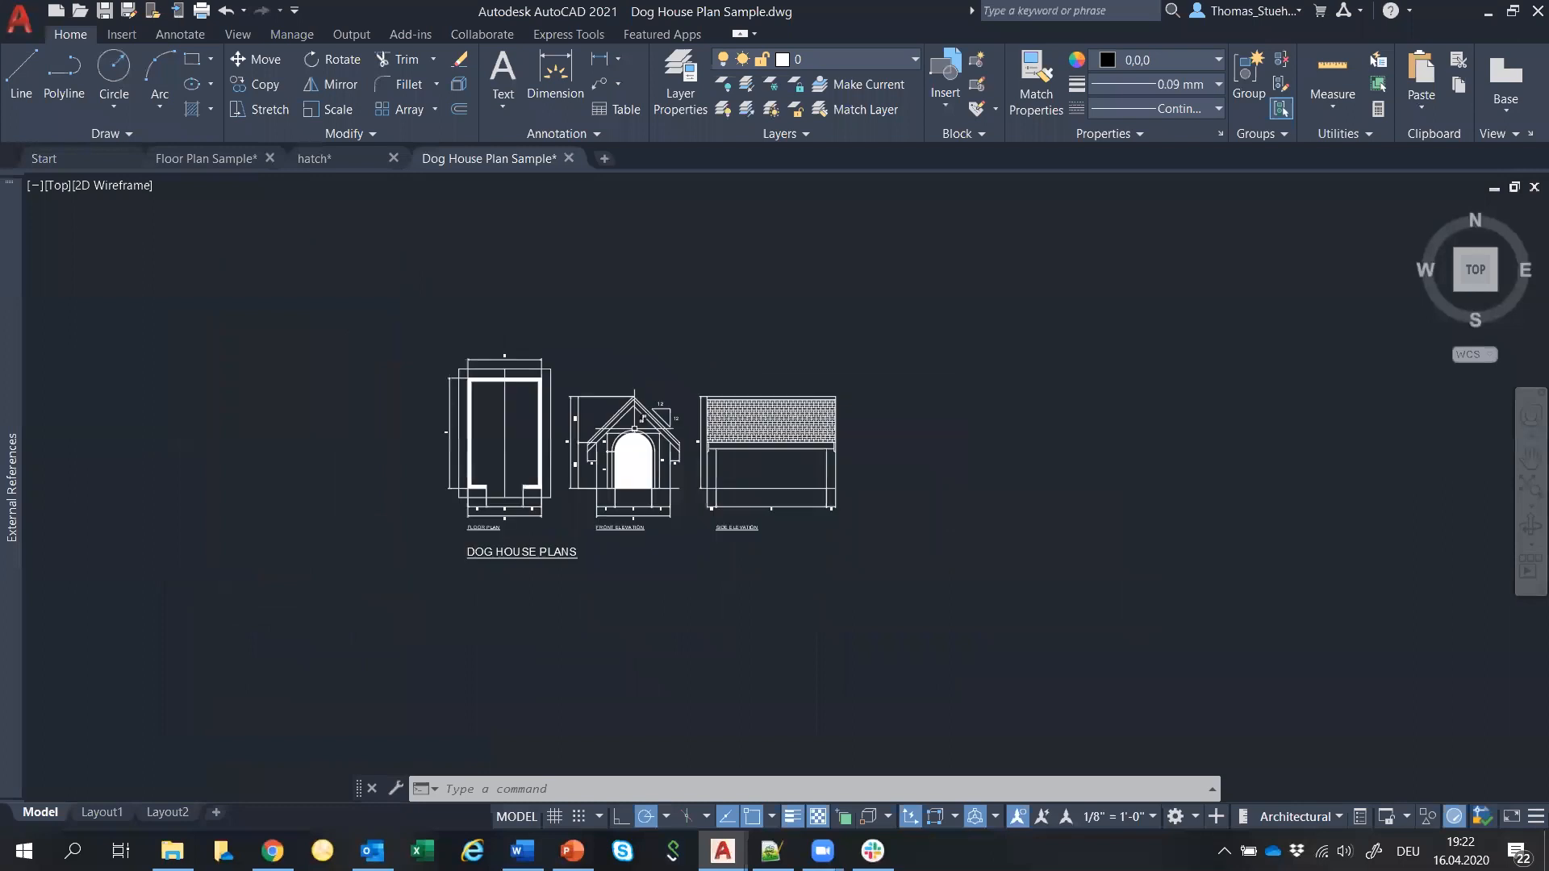
middle_drag(718, 553, 1034, 671)
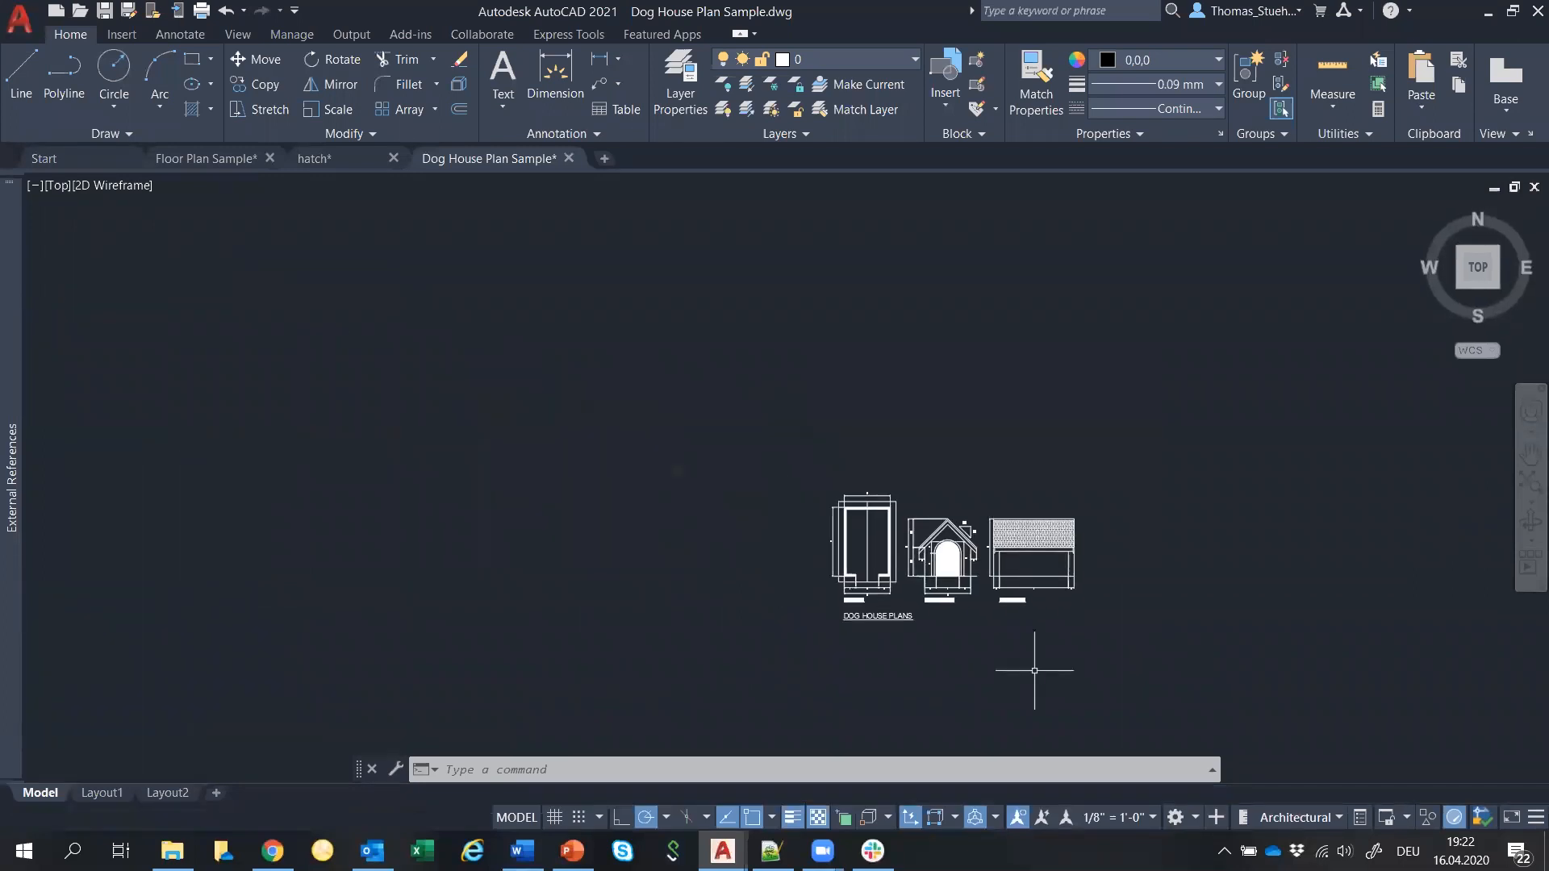
click(797, 460)
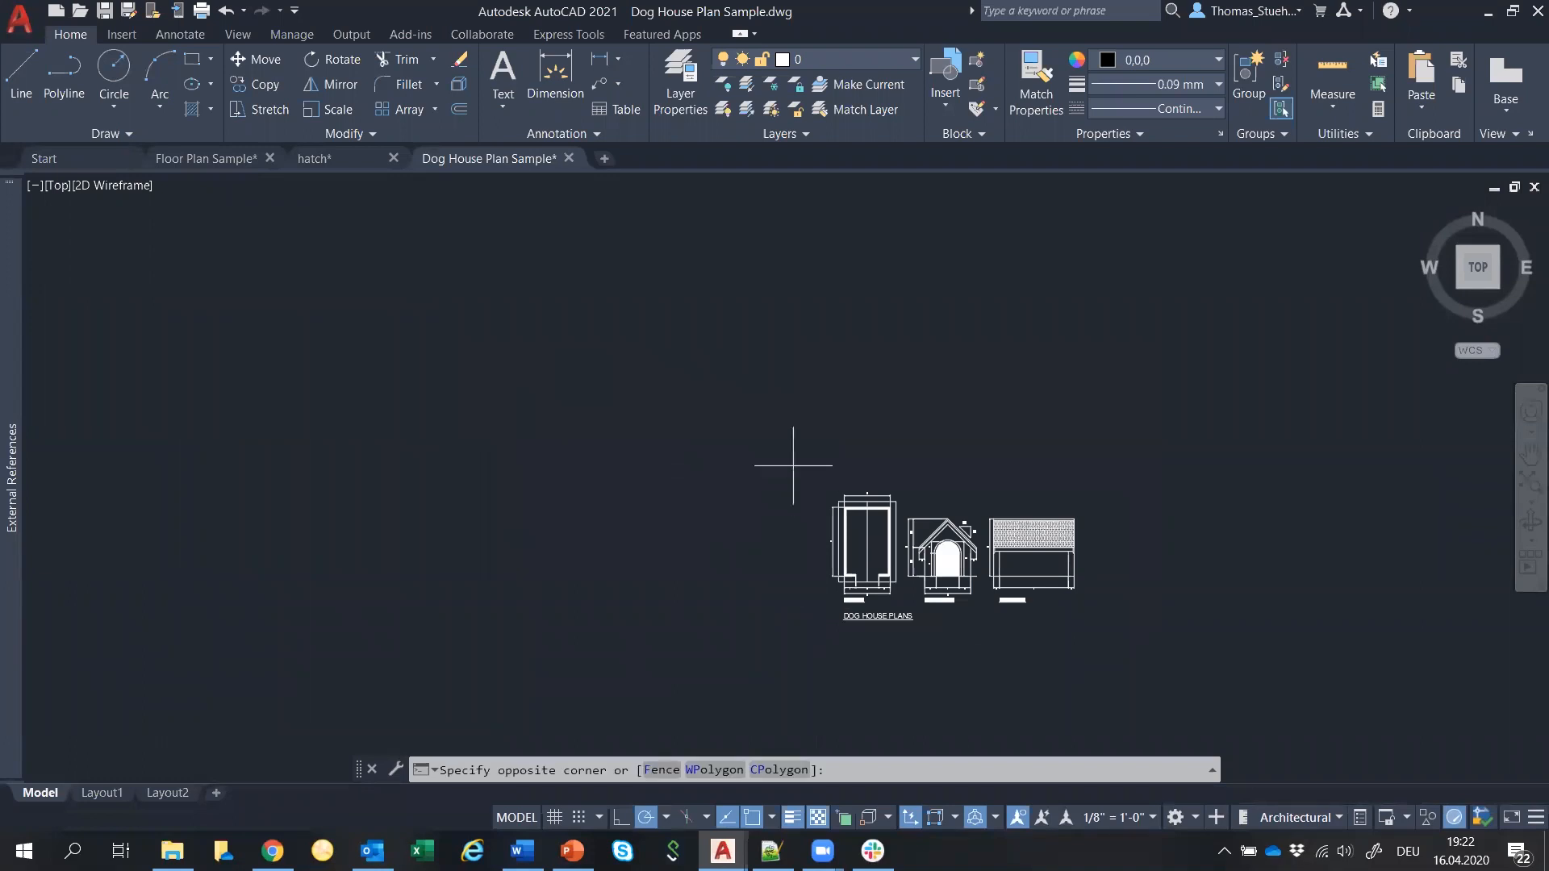
click(1192, 655)
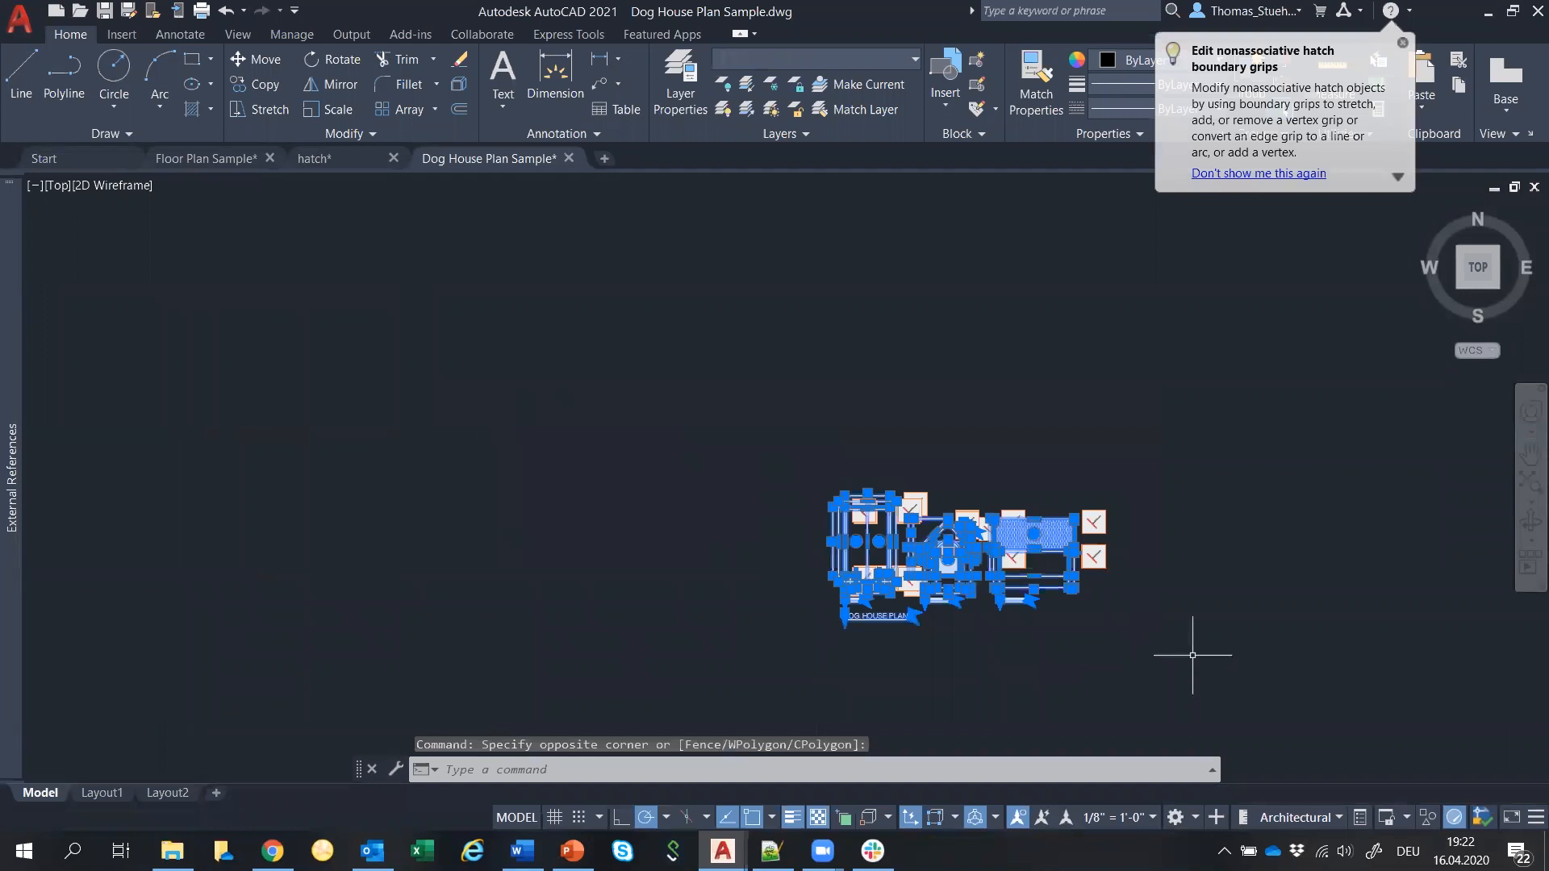
key(ctrl+c)
key(ctrl+v)
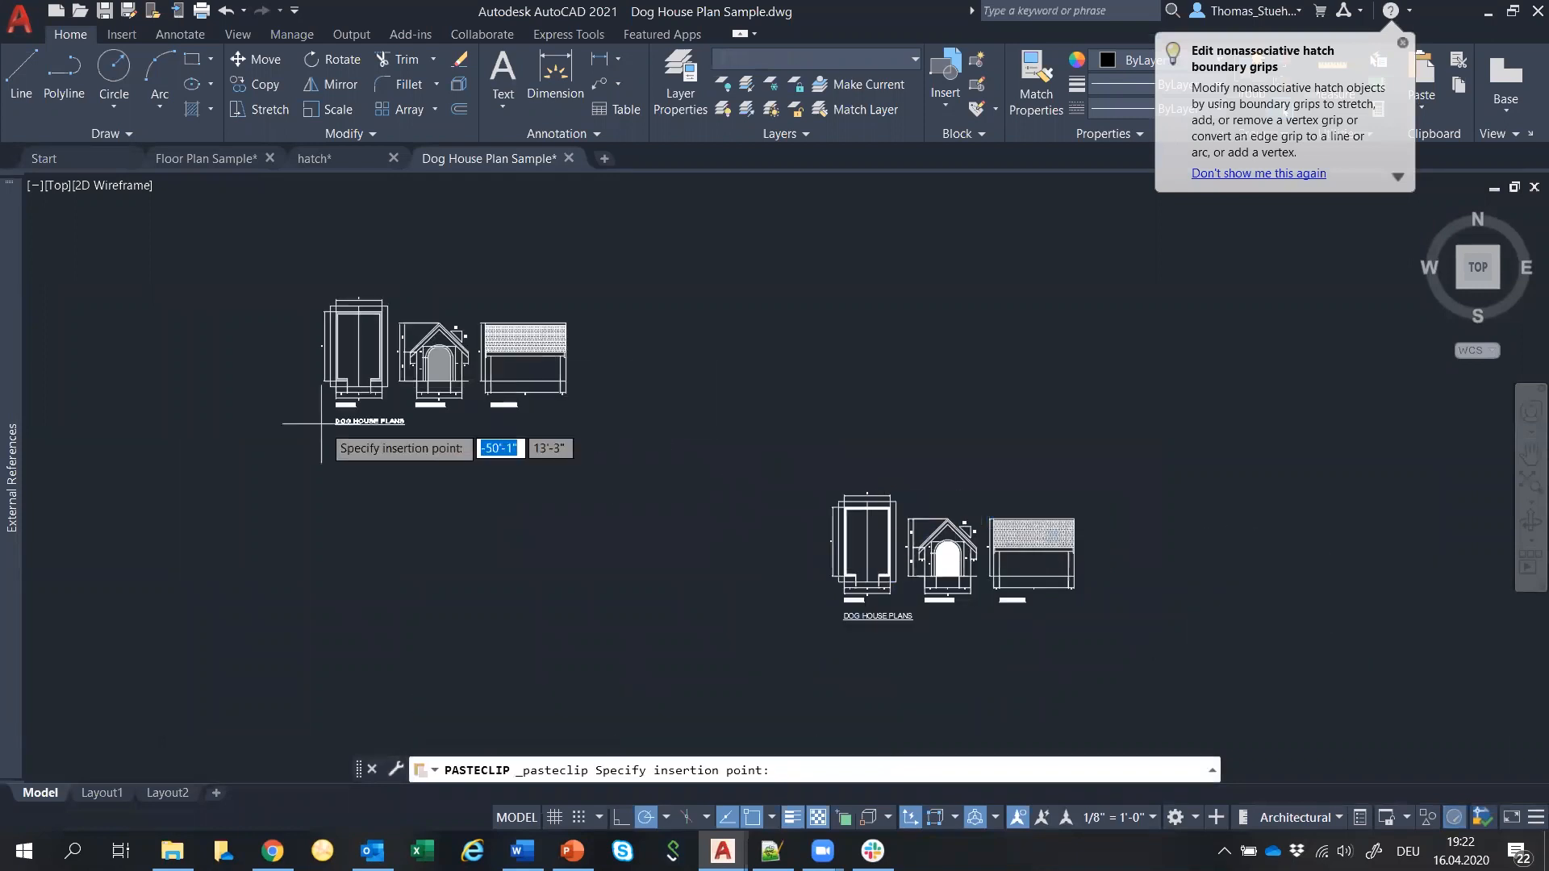
click(279, 420)
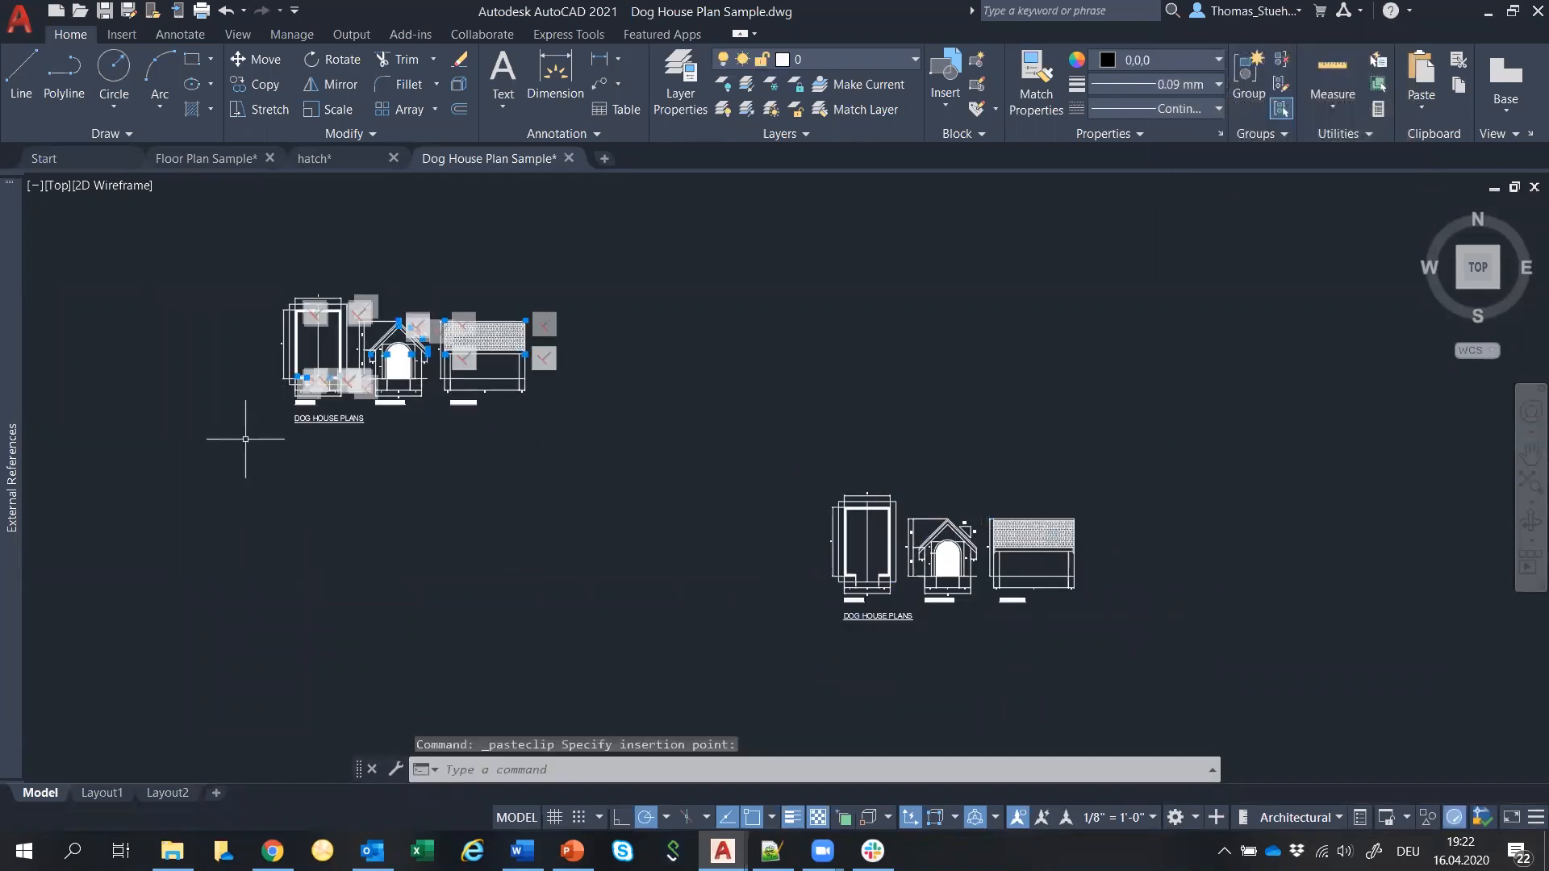
Select the pasted copy and enlarge it with SCALE from its lower-left base point.
click(244, 440)
click(686, 278)
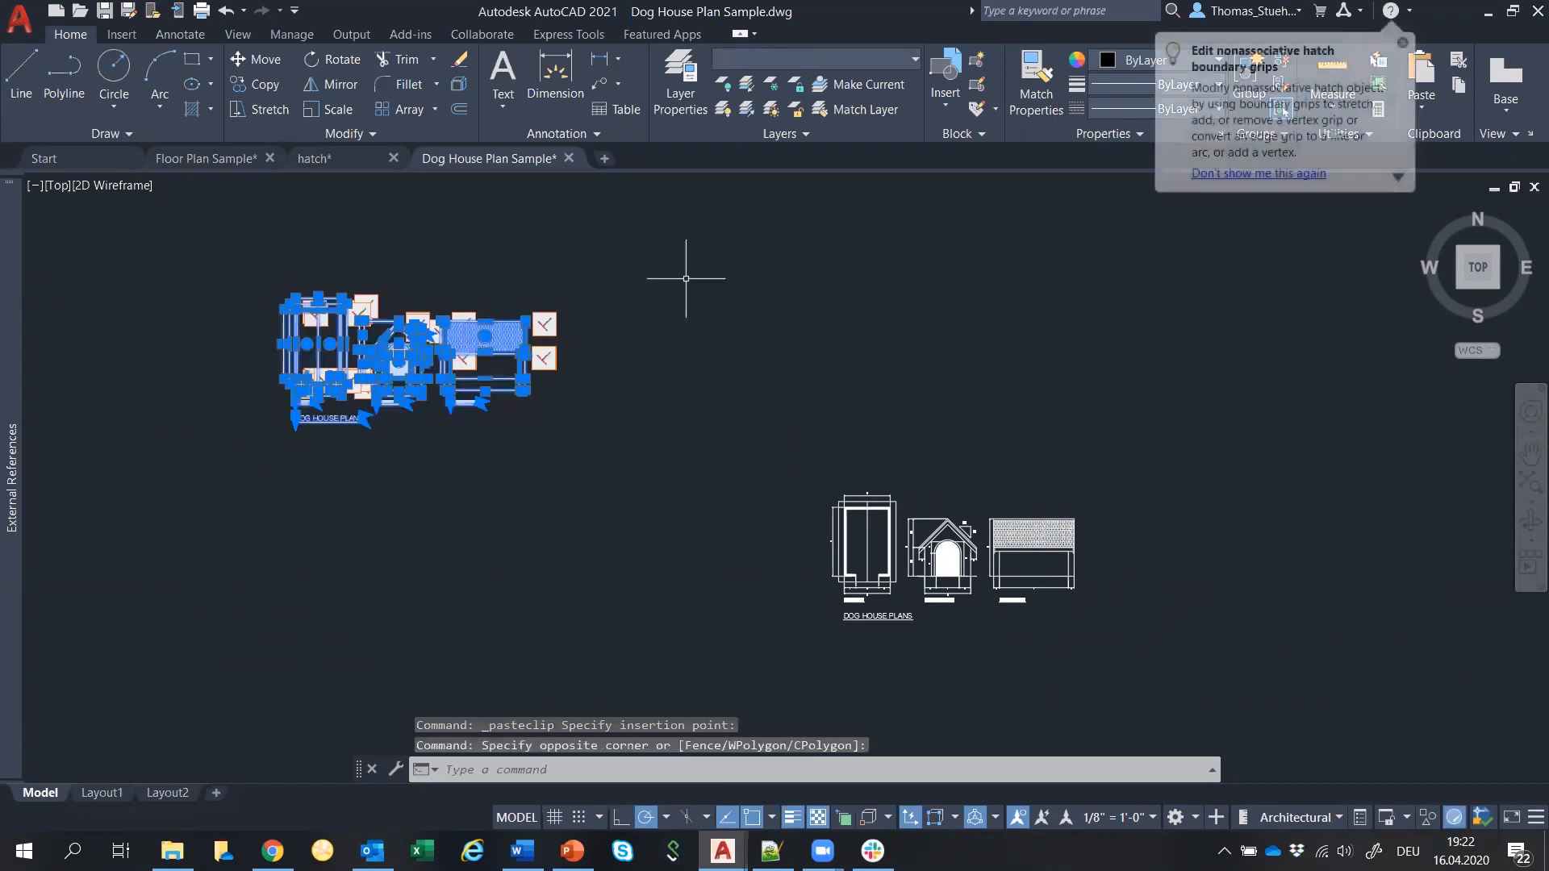
text(sc)
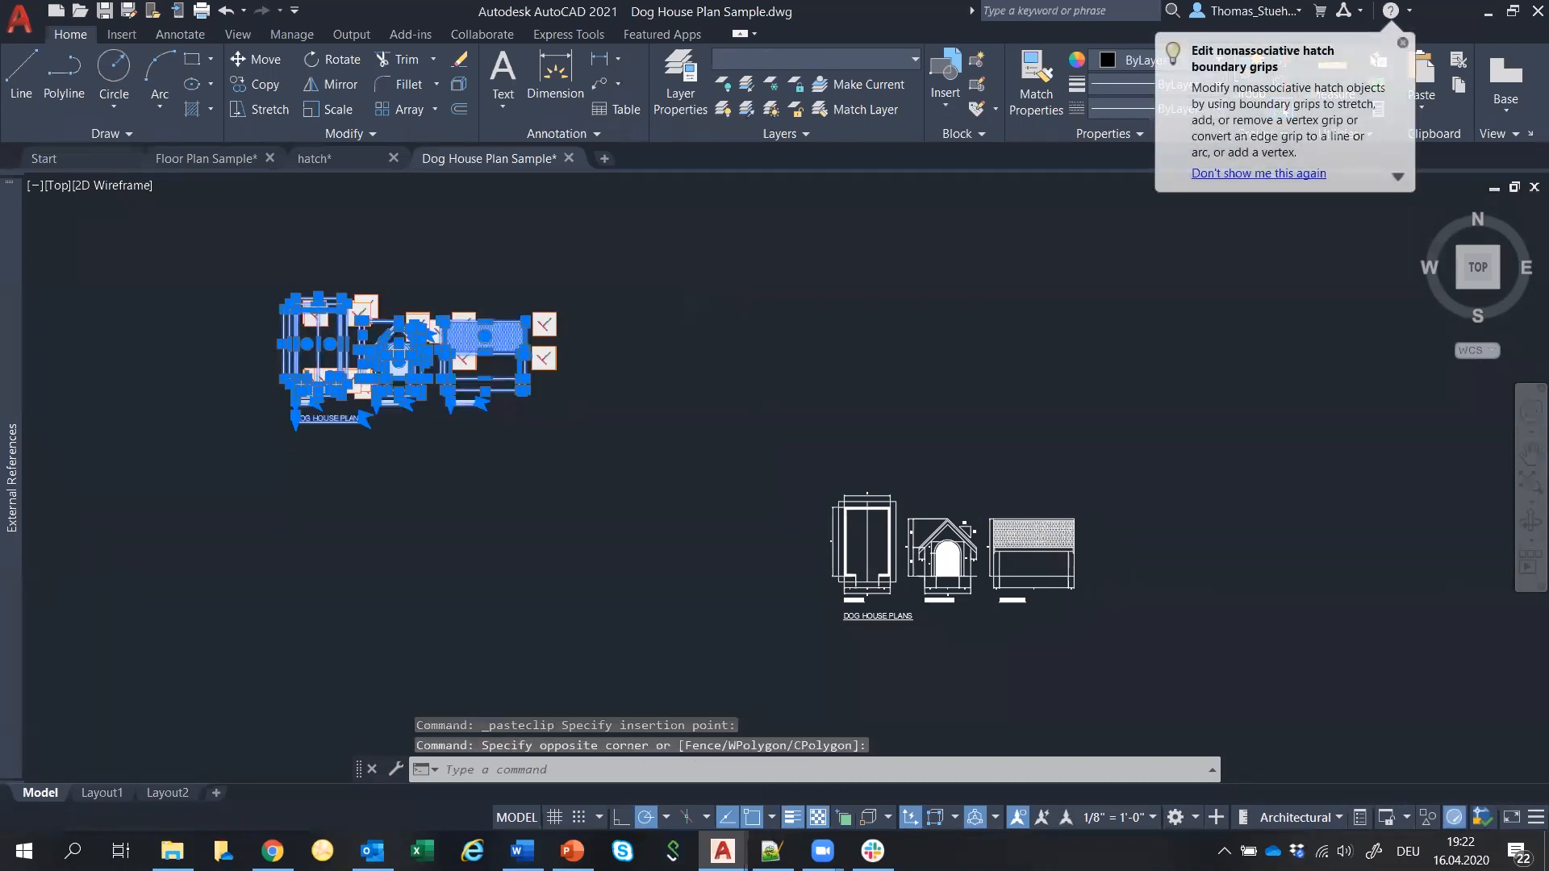
key(Return)
click(270, 440)
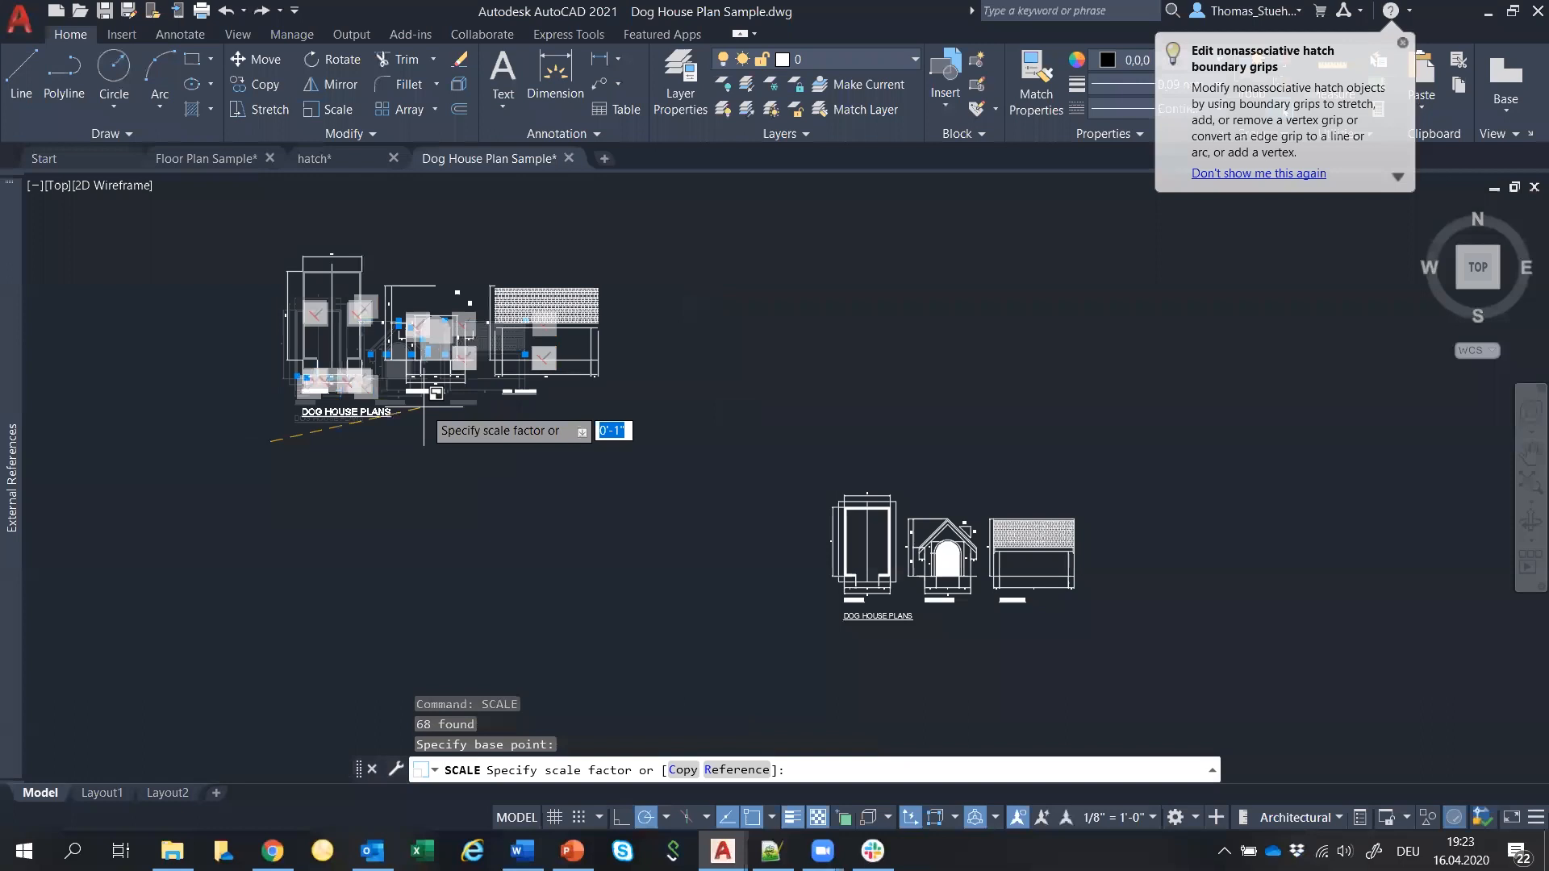
click(485, 432)
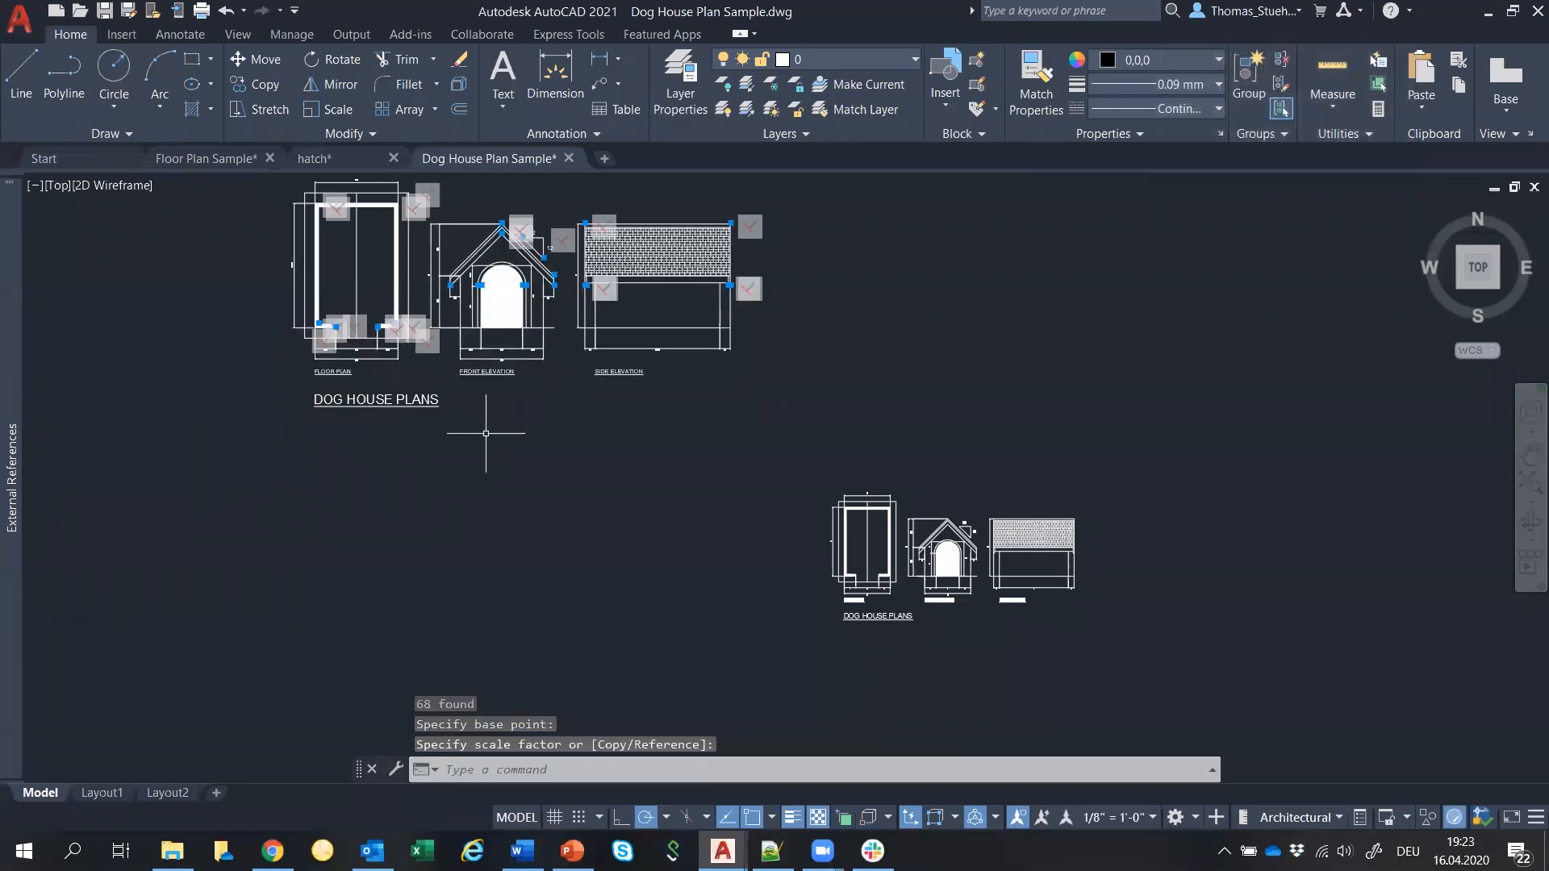
scroll(485, 433, down, 2)
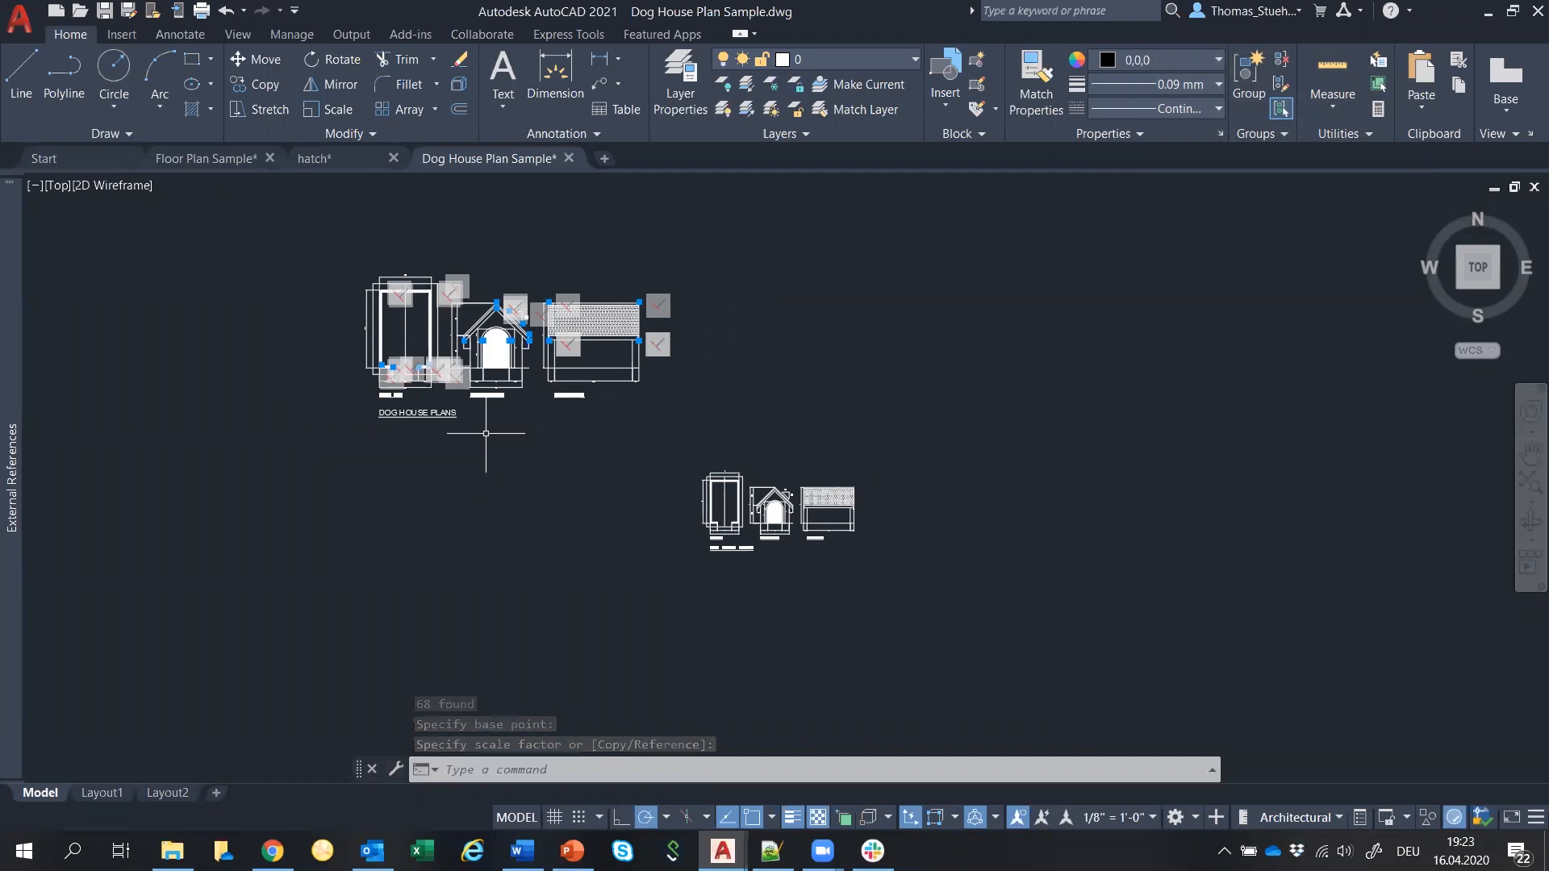
Draw a rectangular revision cloud around the original dog house plans.
click(126, 135)
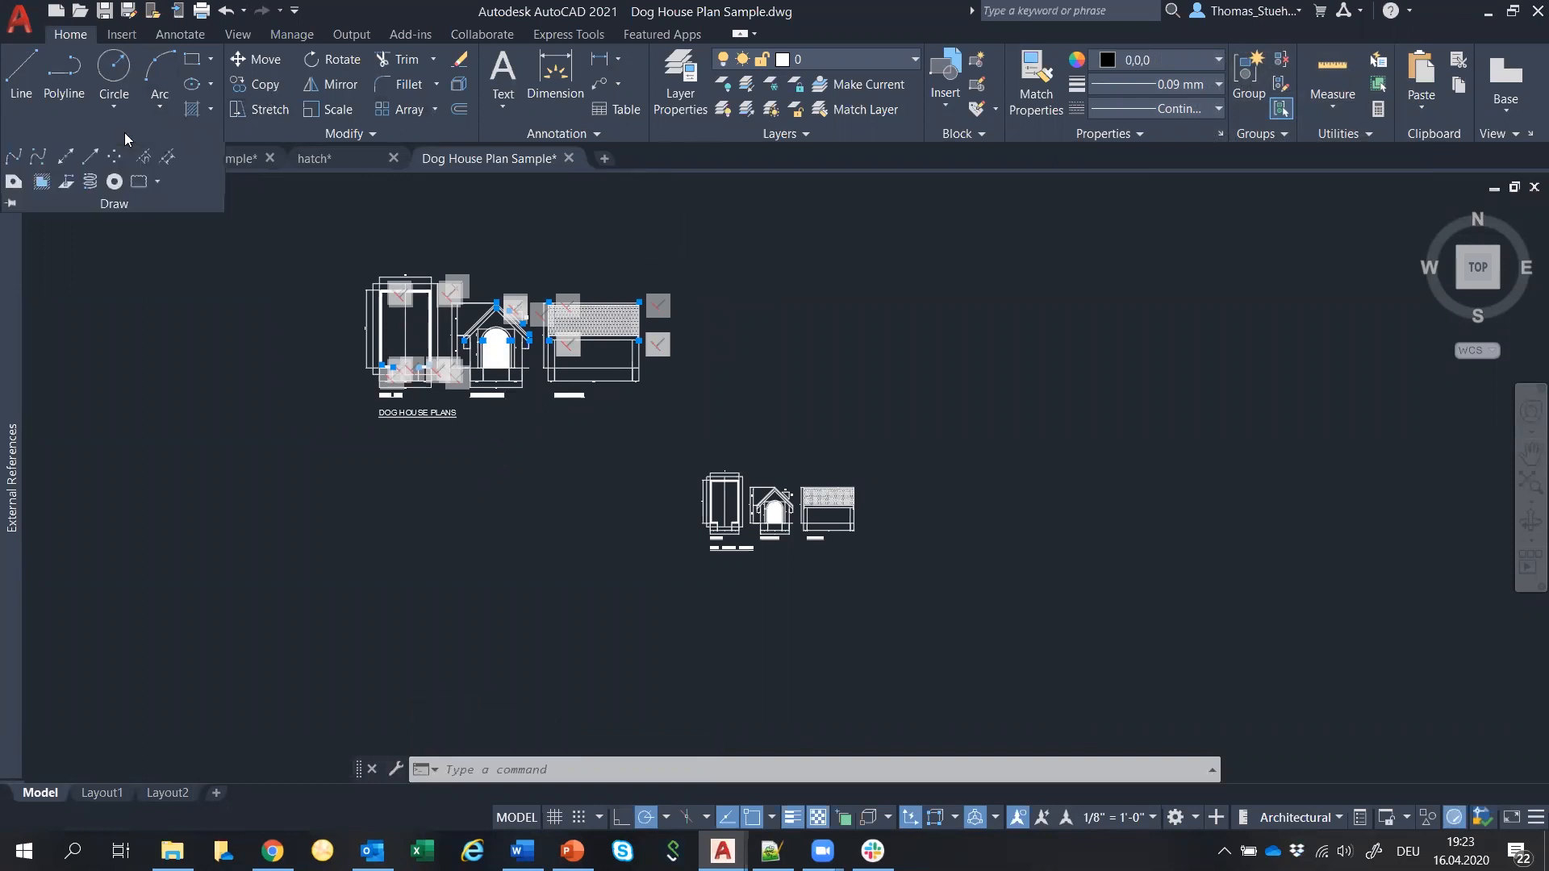
click(138, 183)
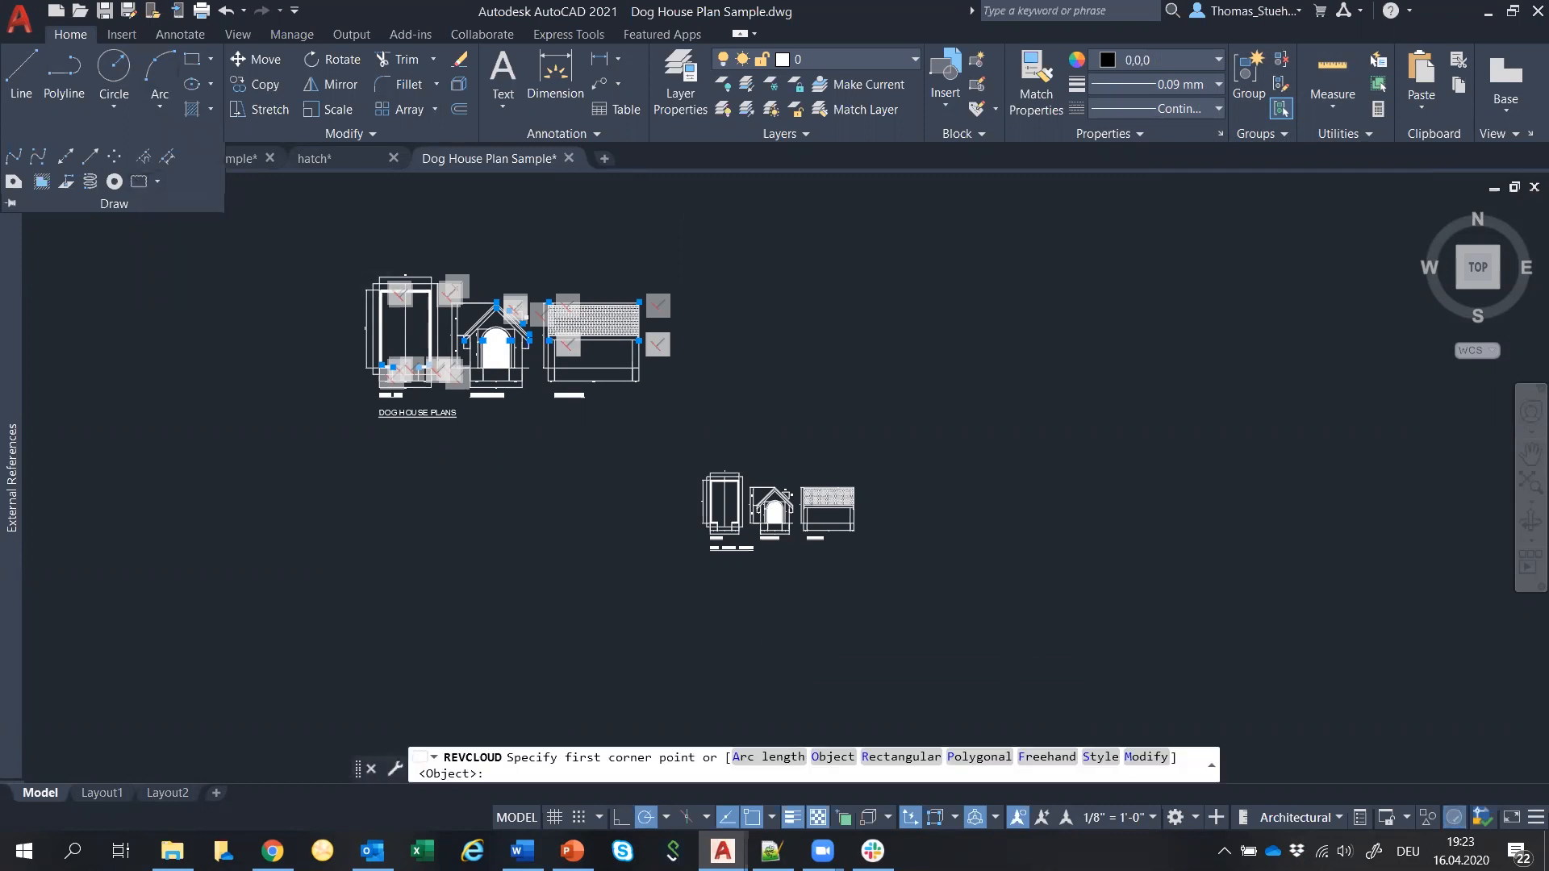
click(645, 435)
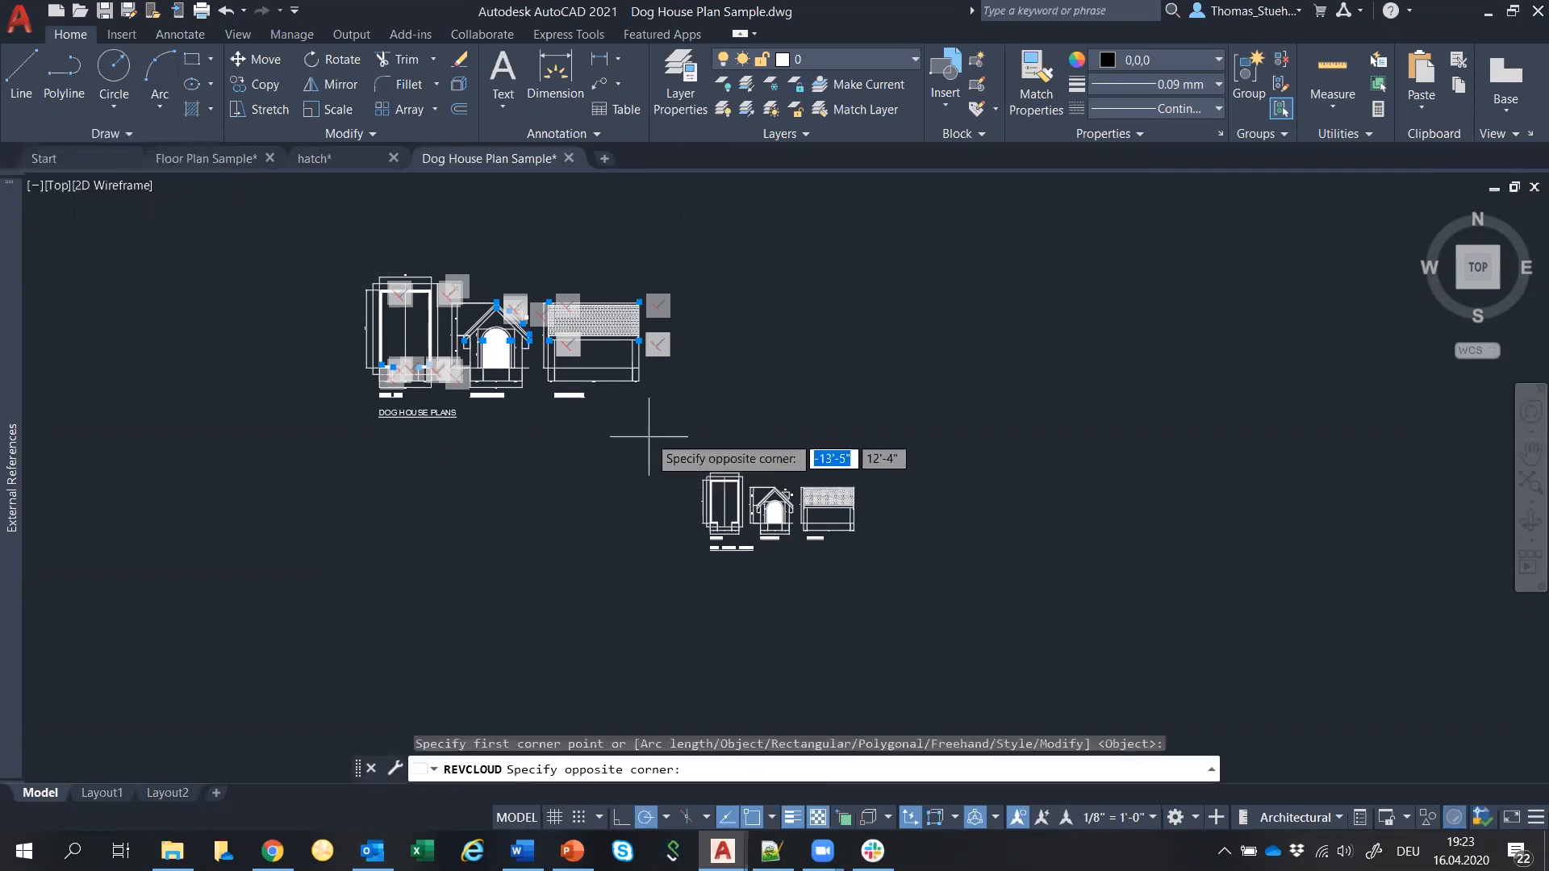
click(927, 596)
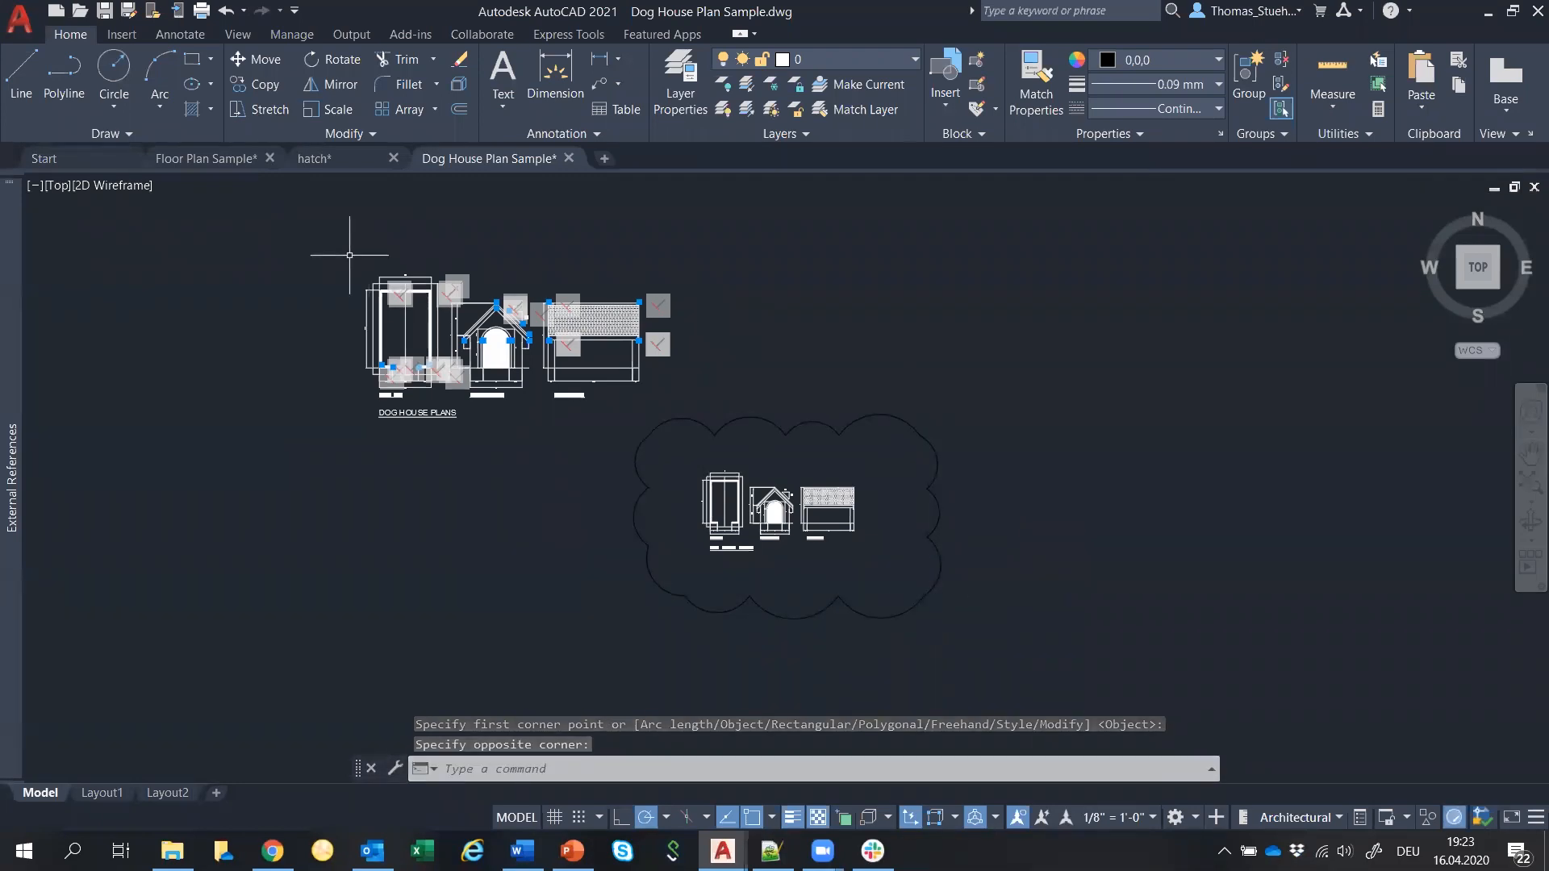
Draw a second rectangular revision cloud around the enlarged copy of the plans.
click(128, 133)
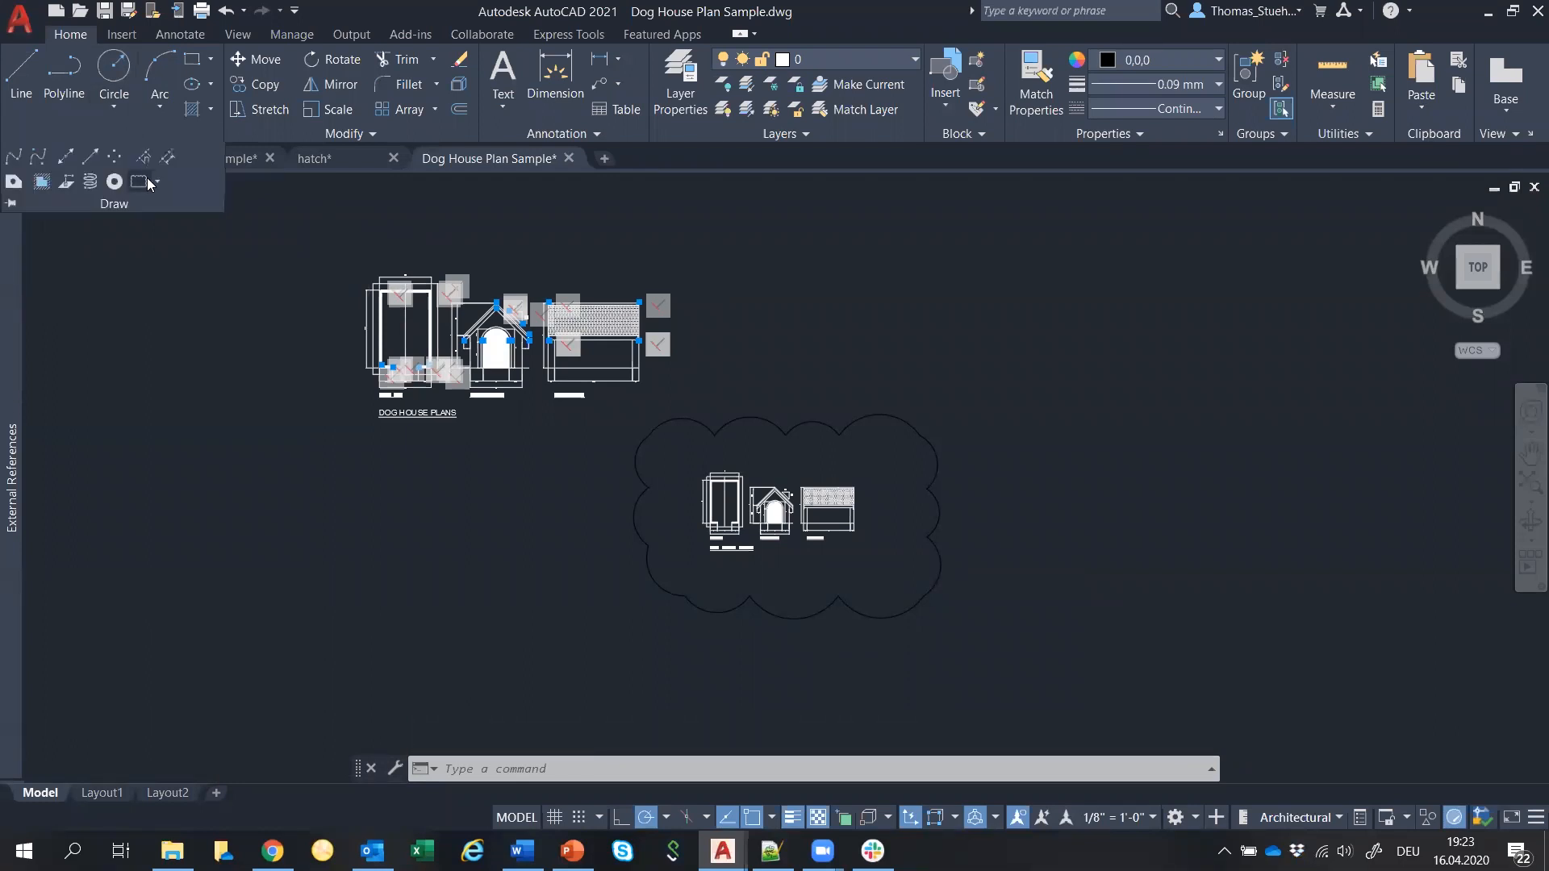
click(139, 181)
click(337, 221)
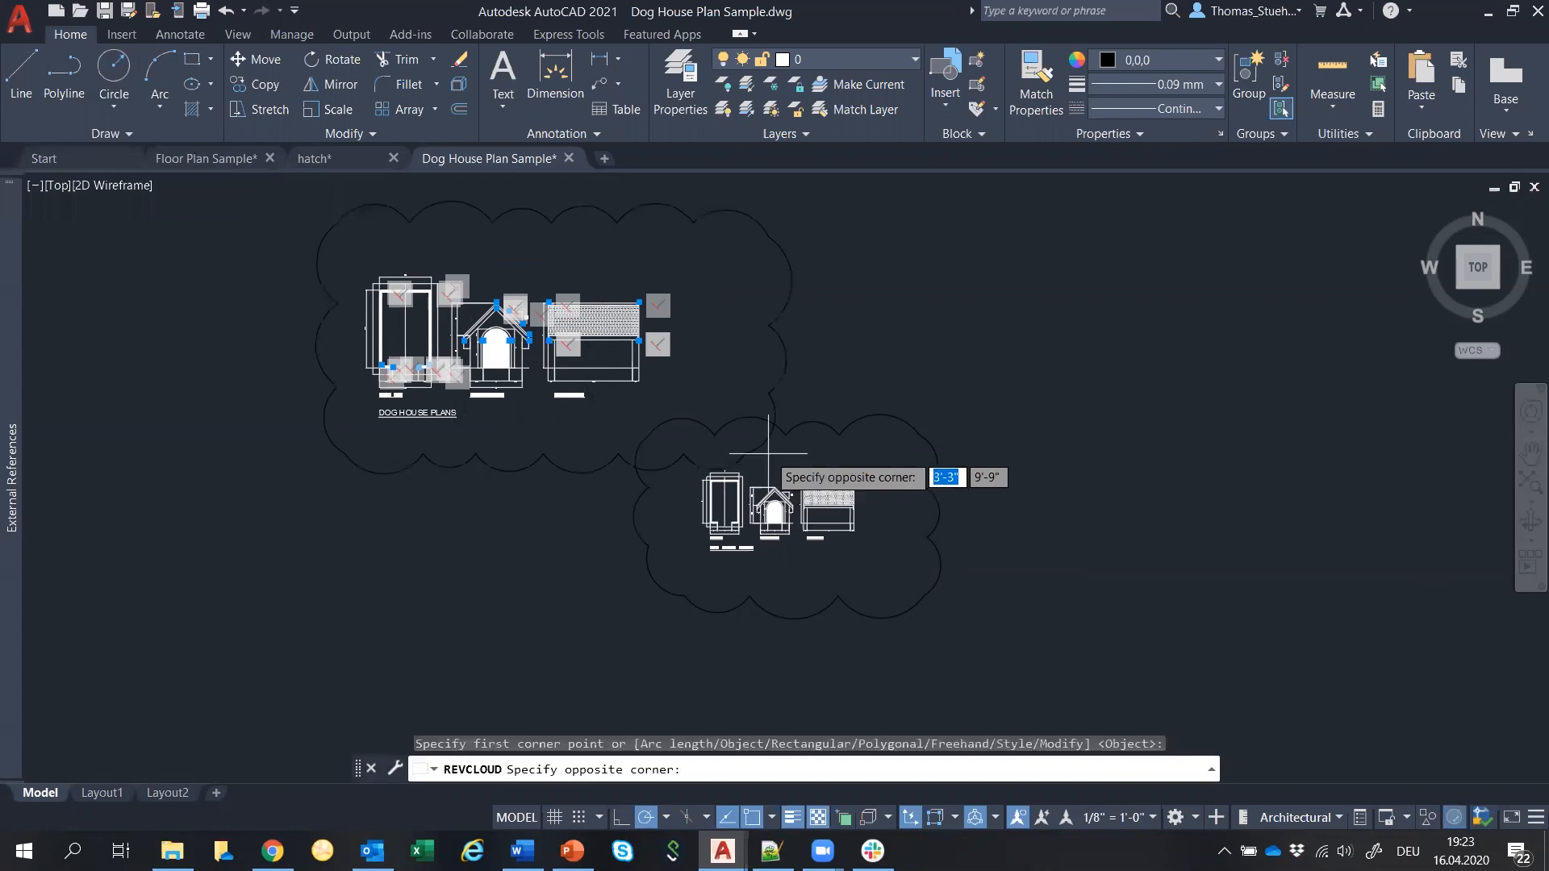
click(701, 412)
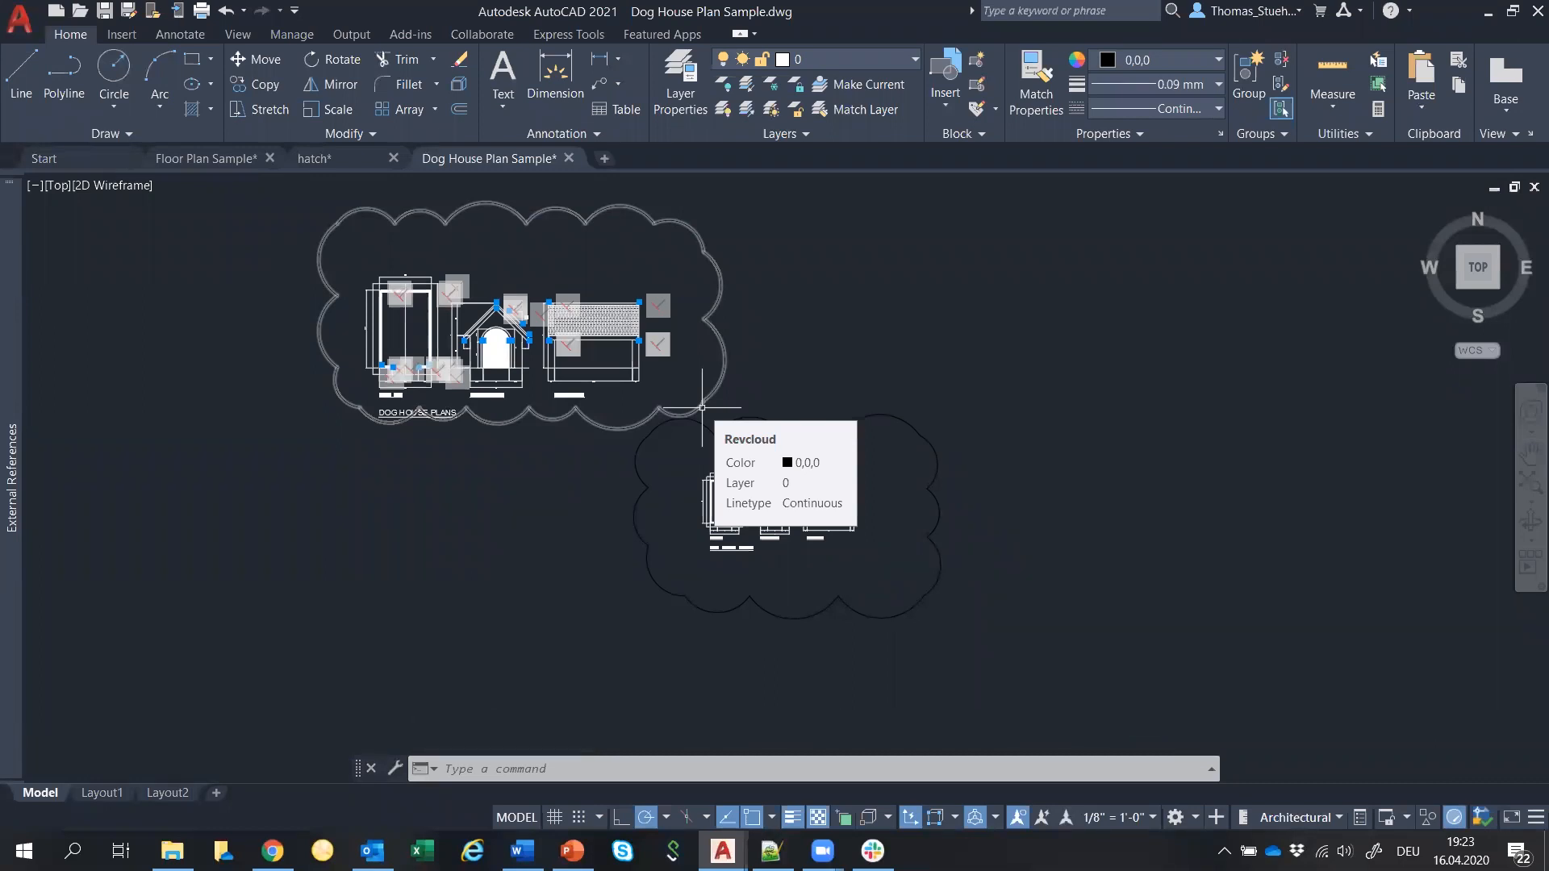
Set the upper revision cloud's Arc Length to 7'-5" in its Properties.
click(701, 408)
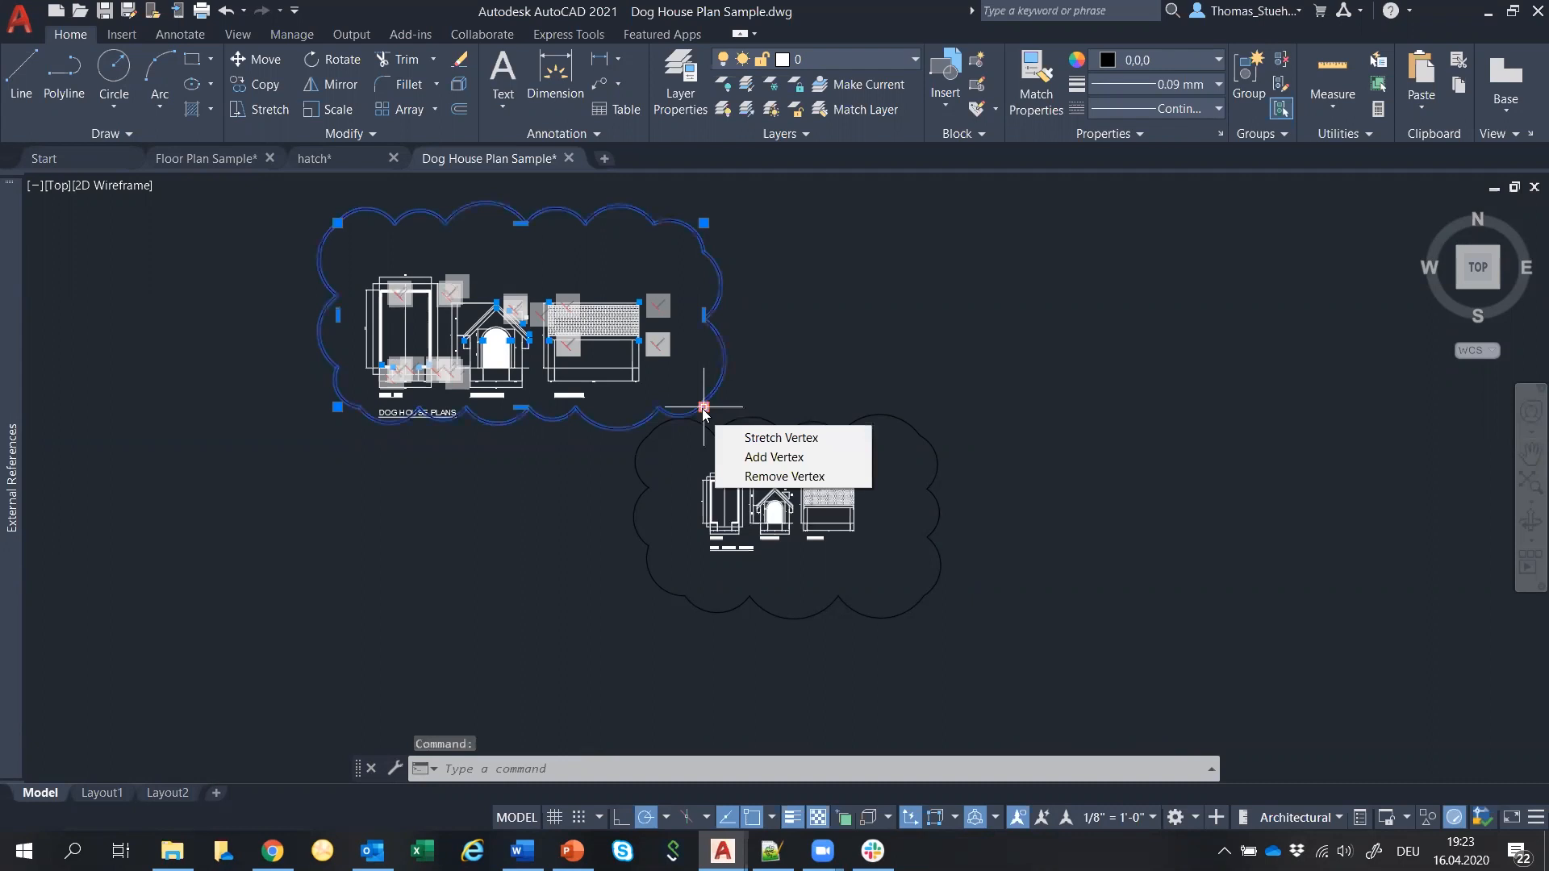
right_click(682, 420)
click(785, 802)
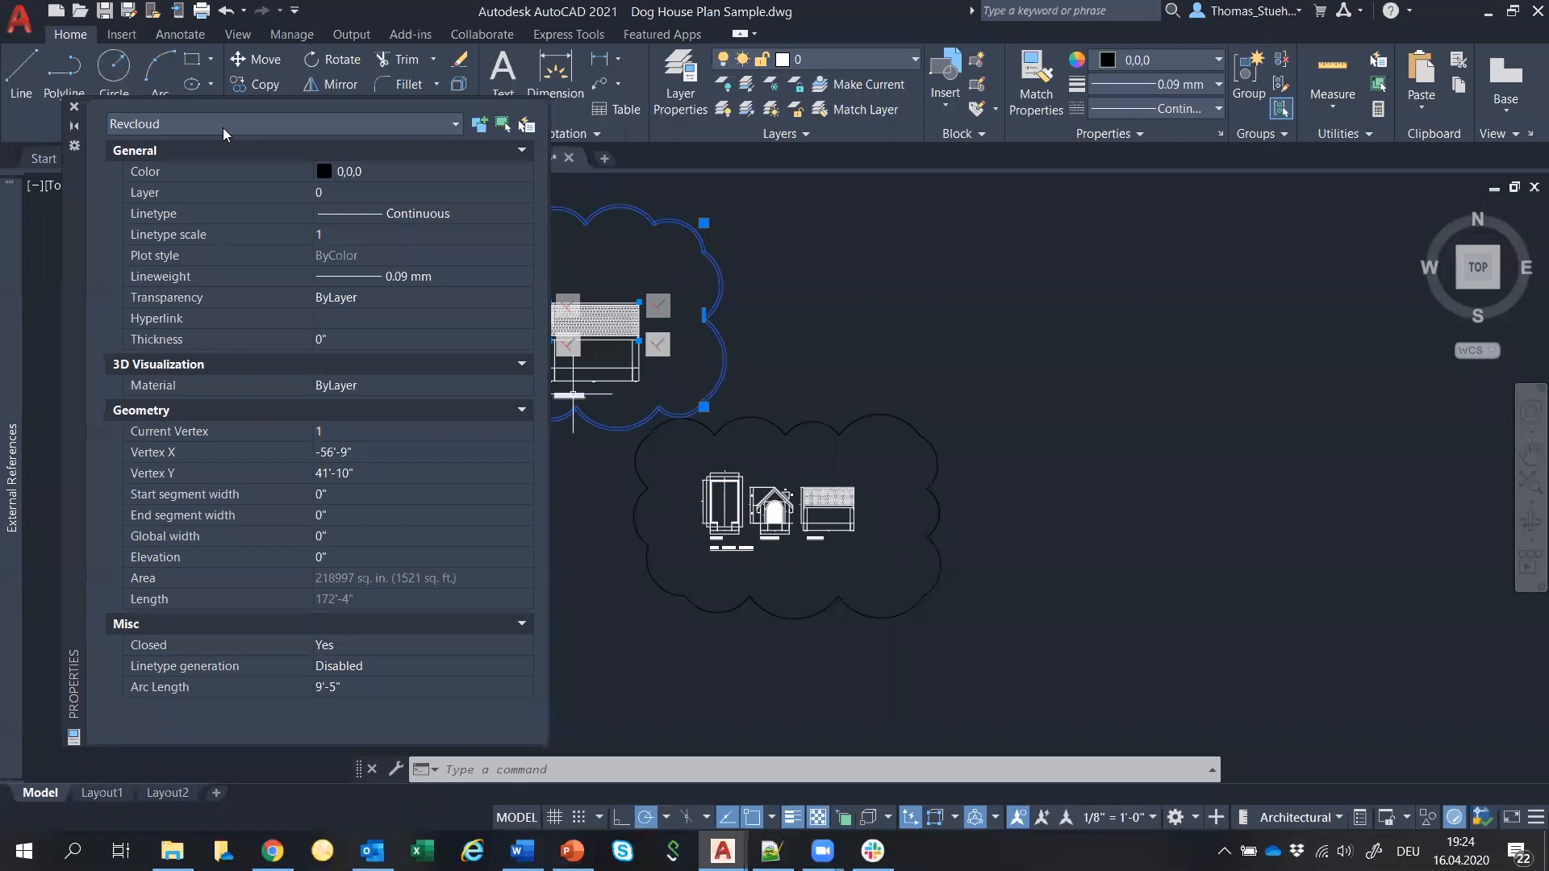
click(321, 687)
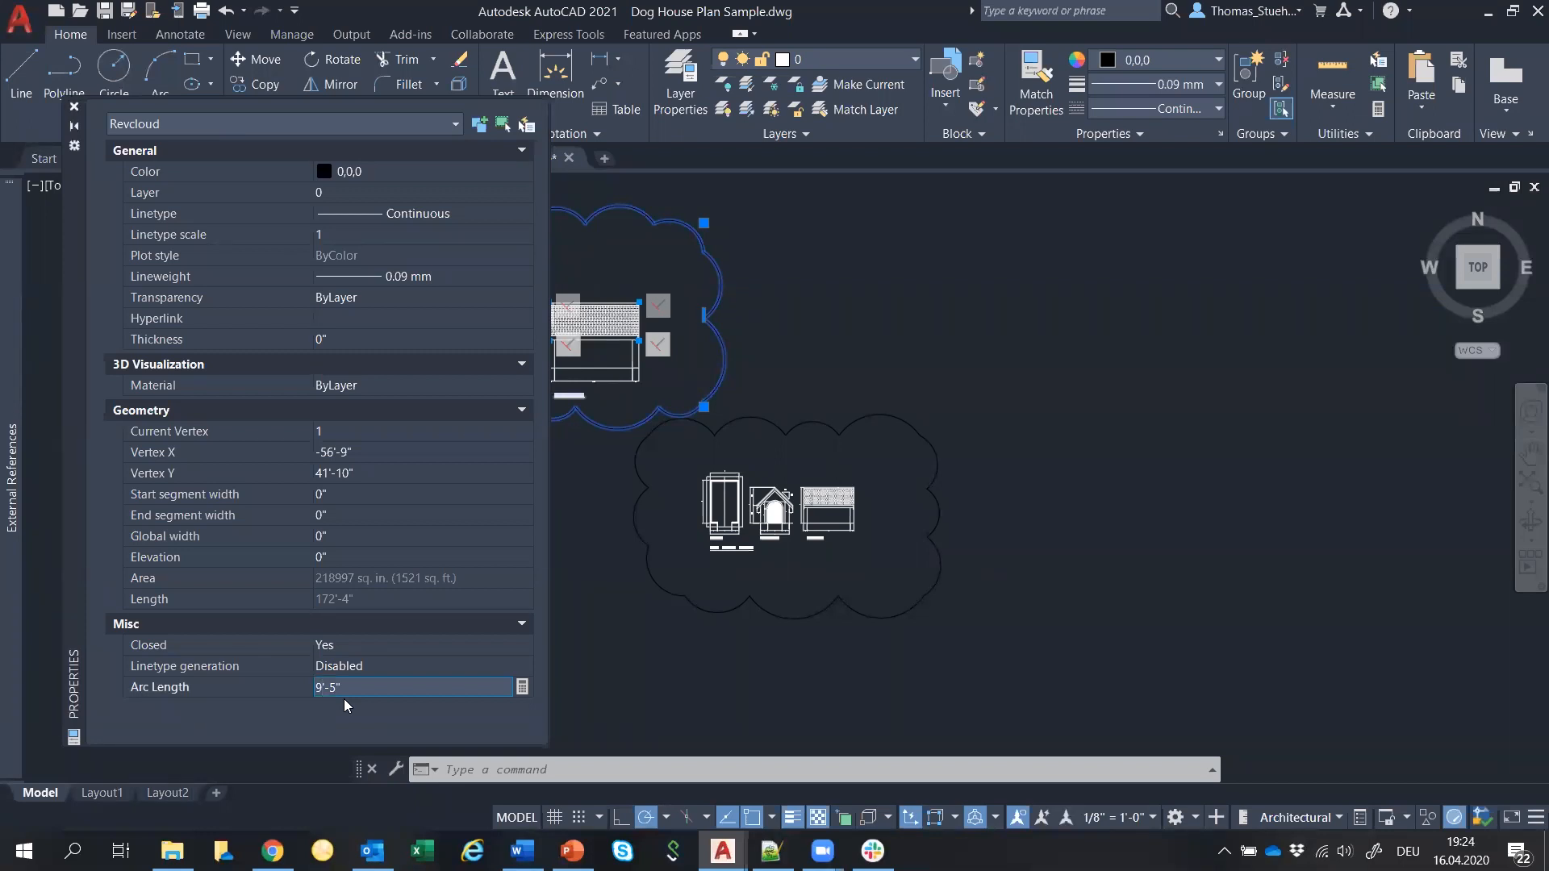
key(Return)
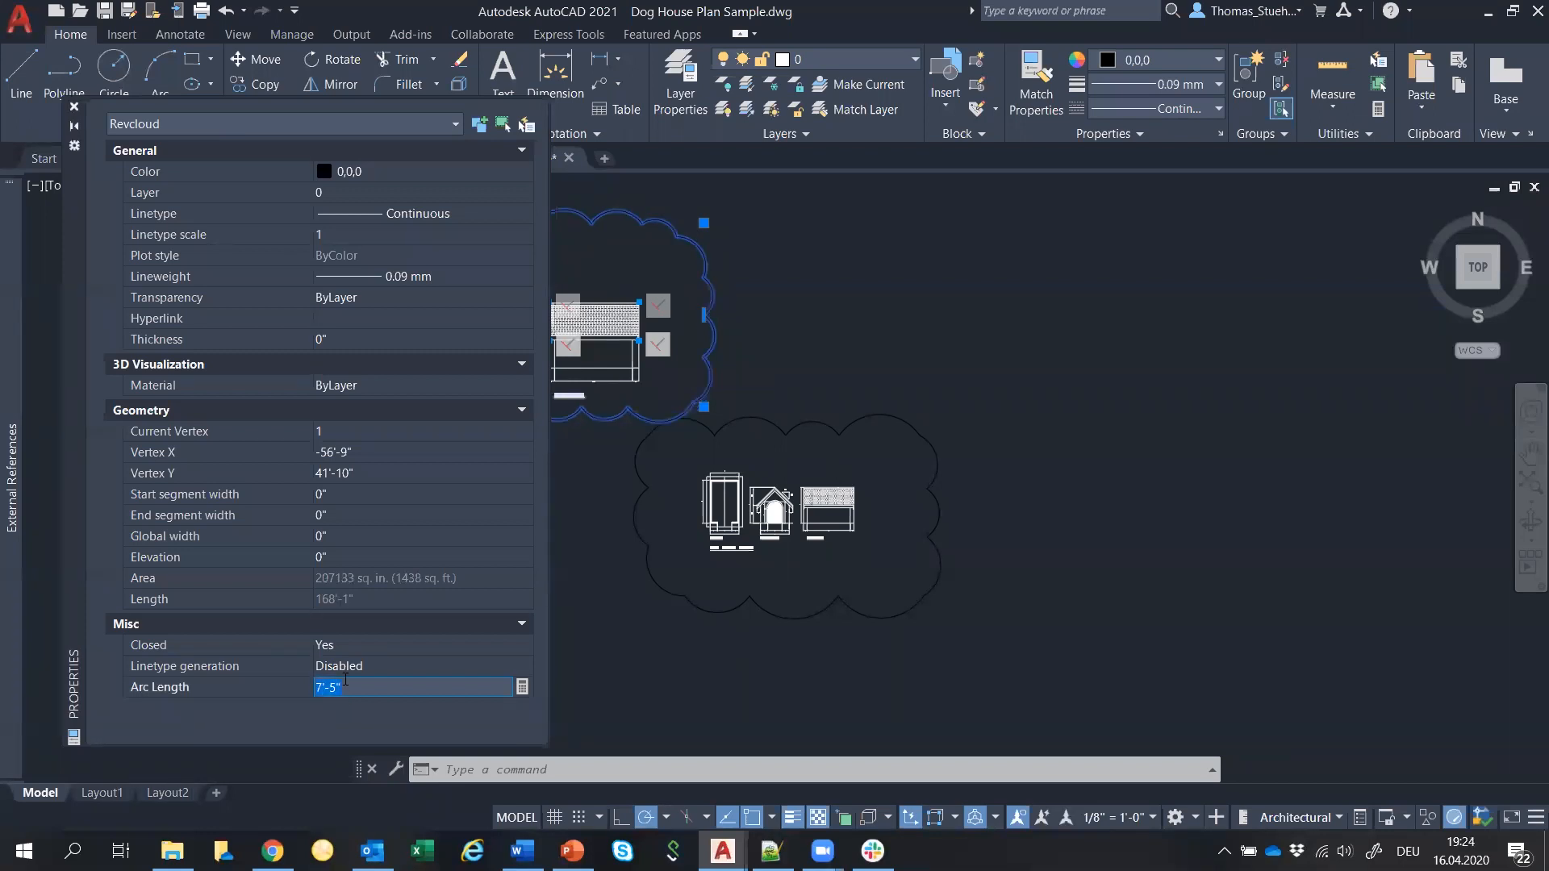
click(74, 107)
scroll(405, 388, down, 2)
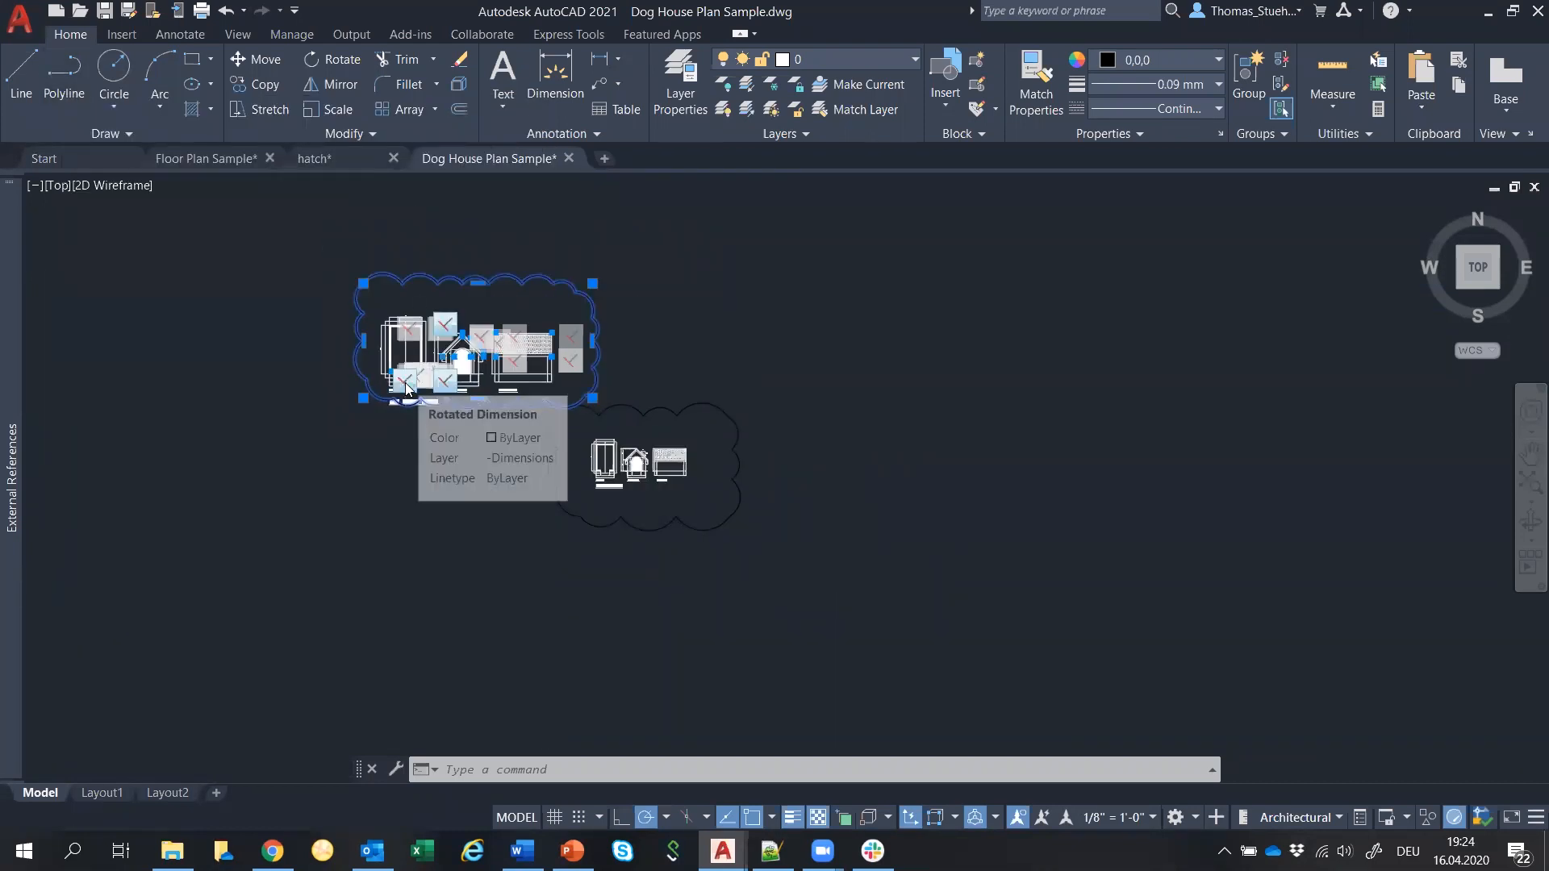
scroll(335, 328, up, 2)
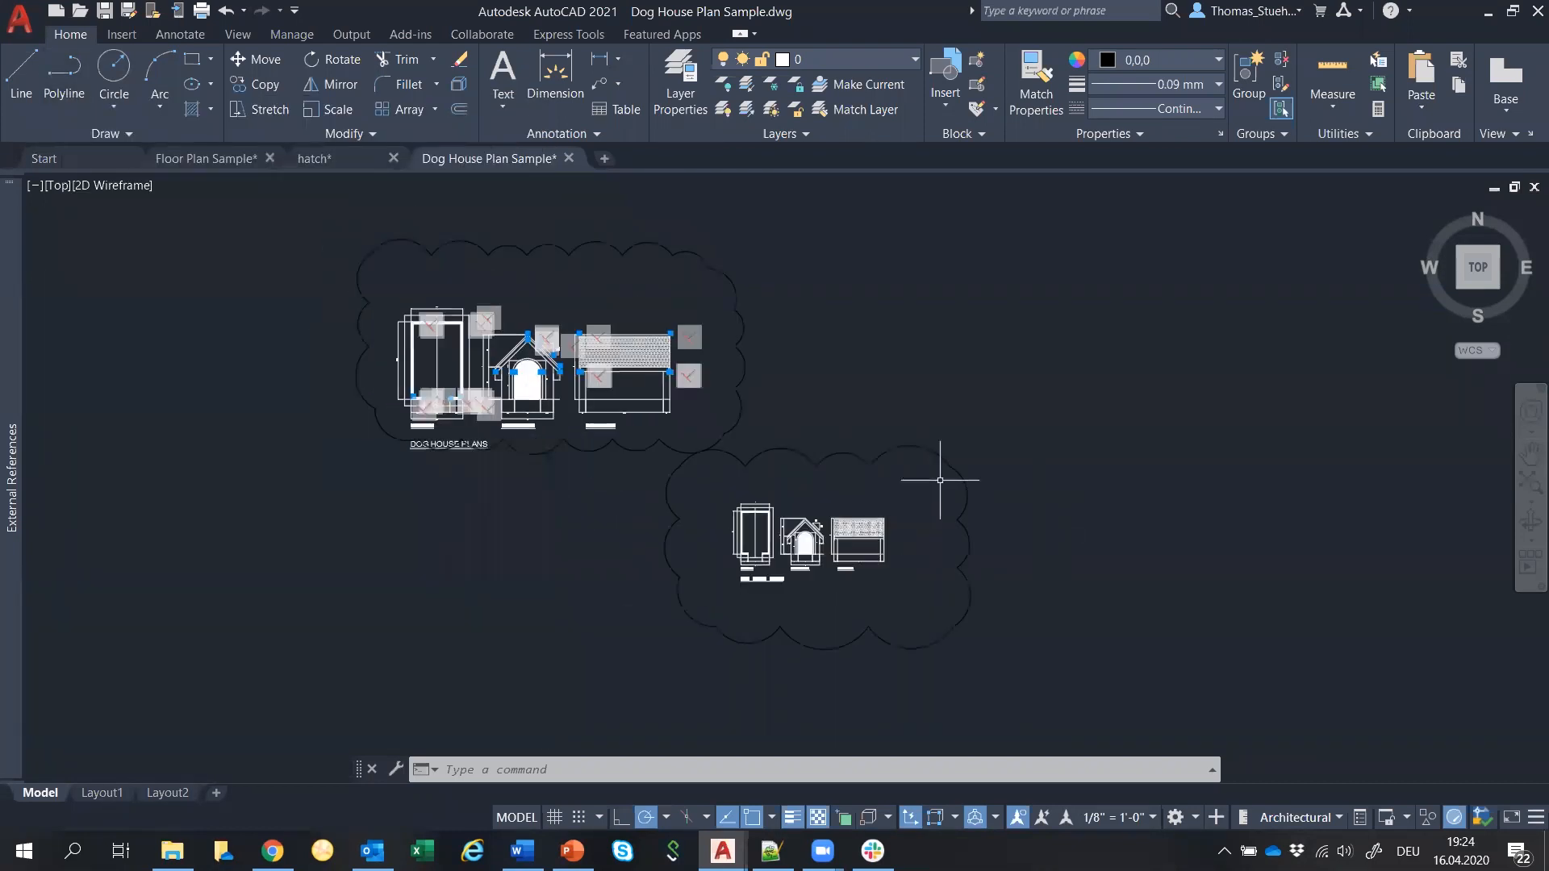
key(alt+Tab)
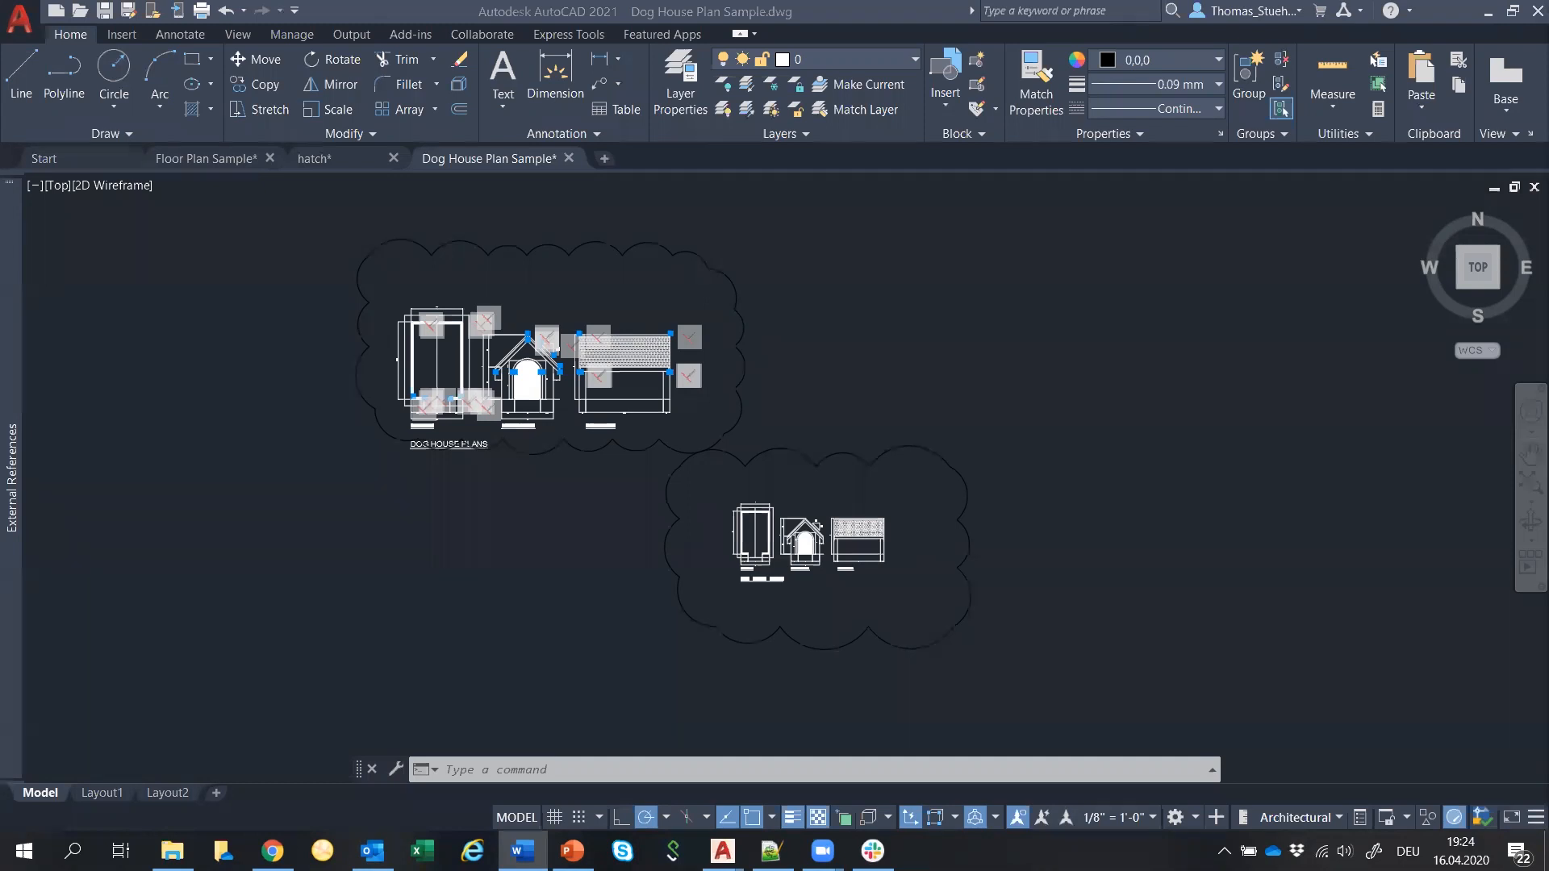
Zoom out and pan the plans down-left to clear empty space above them.
click(818, 376)
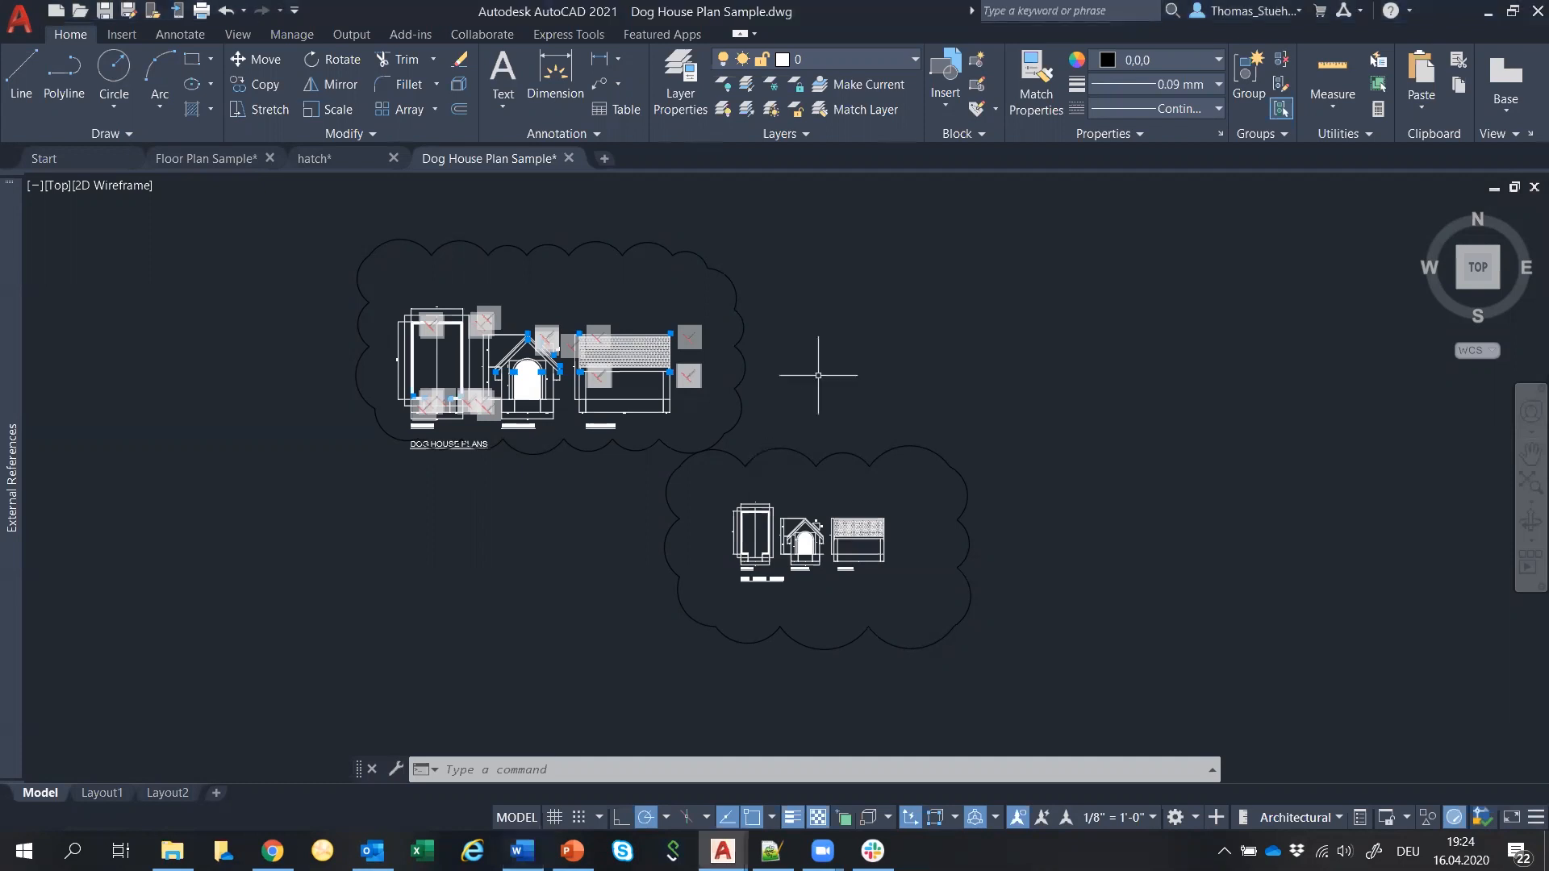
click(907, 361)
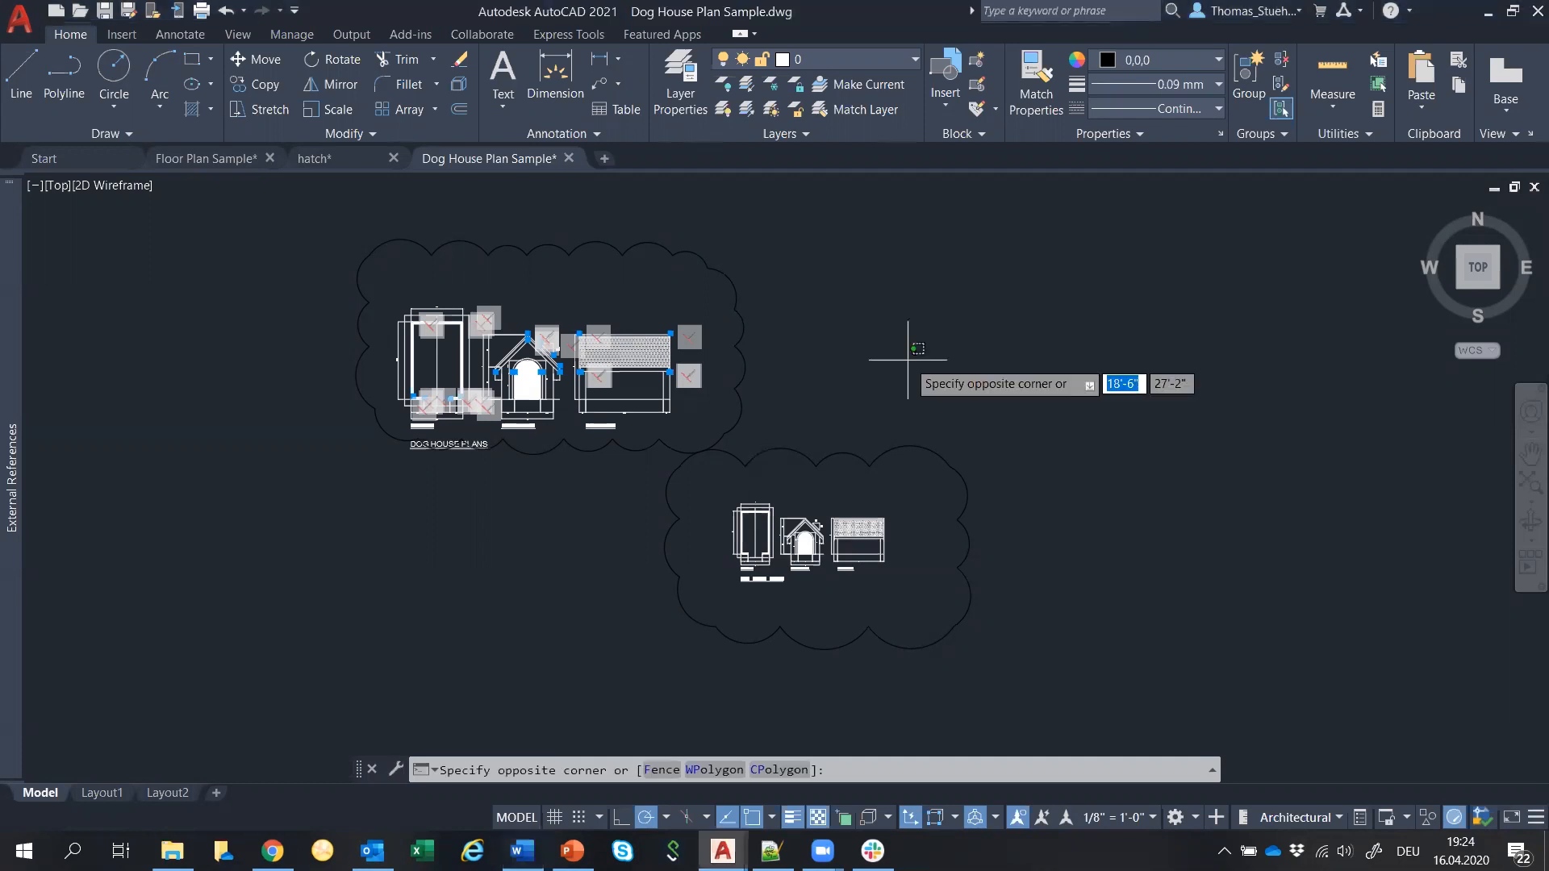
click(1029, 395)
scroll(1030, 394, down, 2)
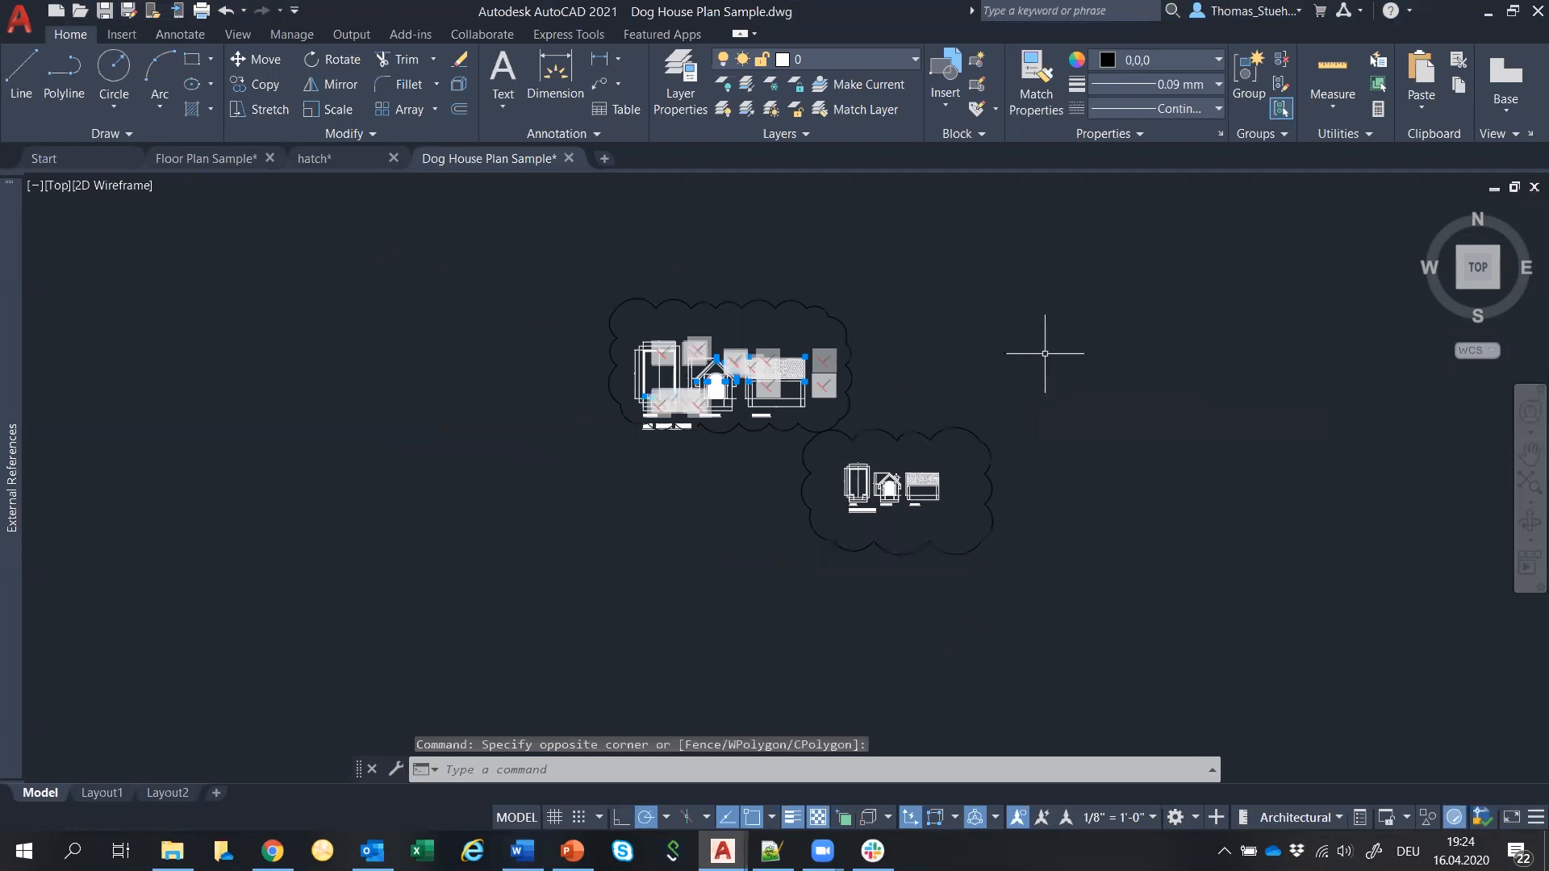
mouse_move(1046, 351)
middle_down()
mouse_move(1013, 363)
mouse_move(965, 446)
middle_up()
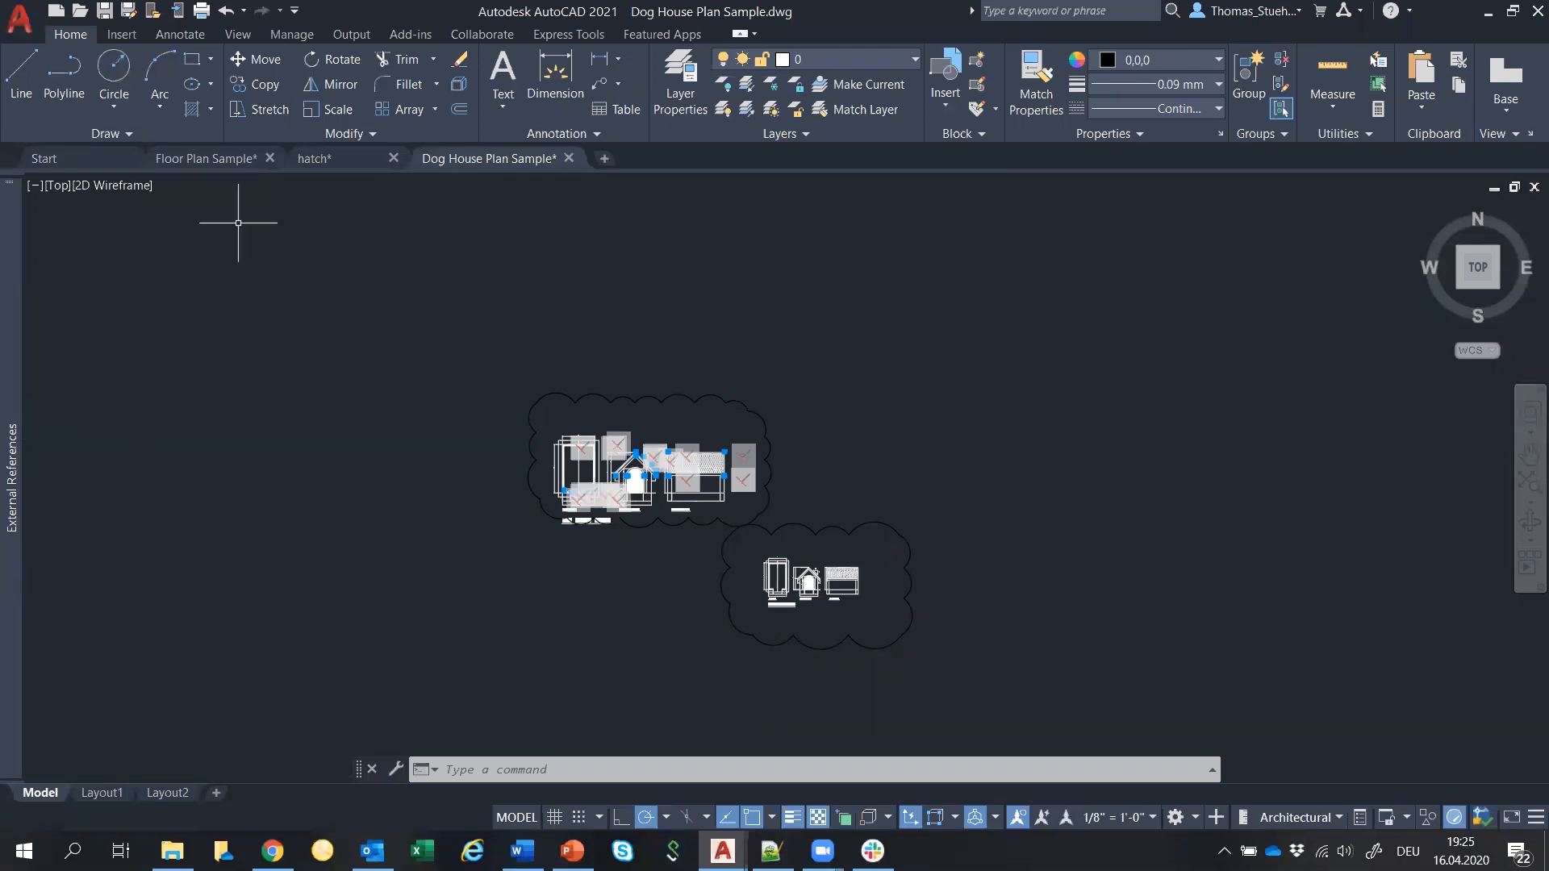
Start a line with its first point in the empty space above the plans.
click(364, 137)
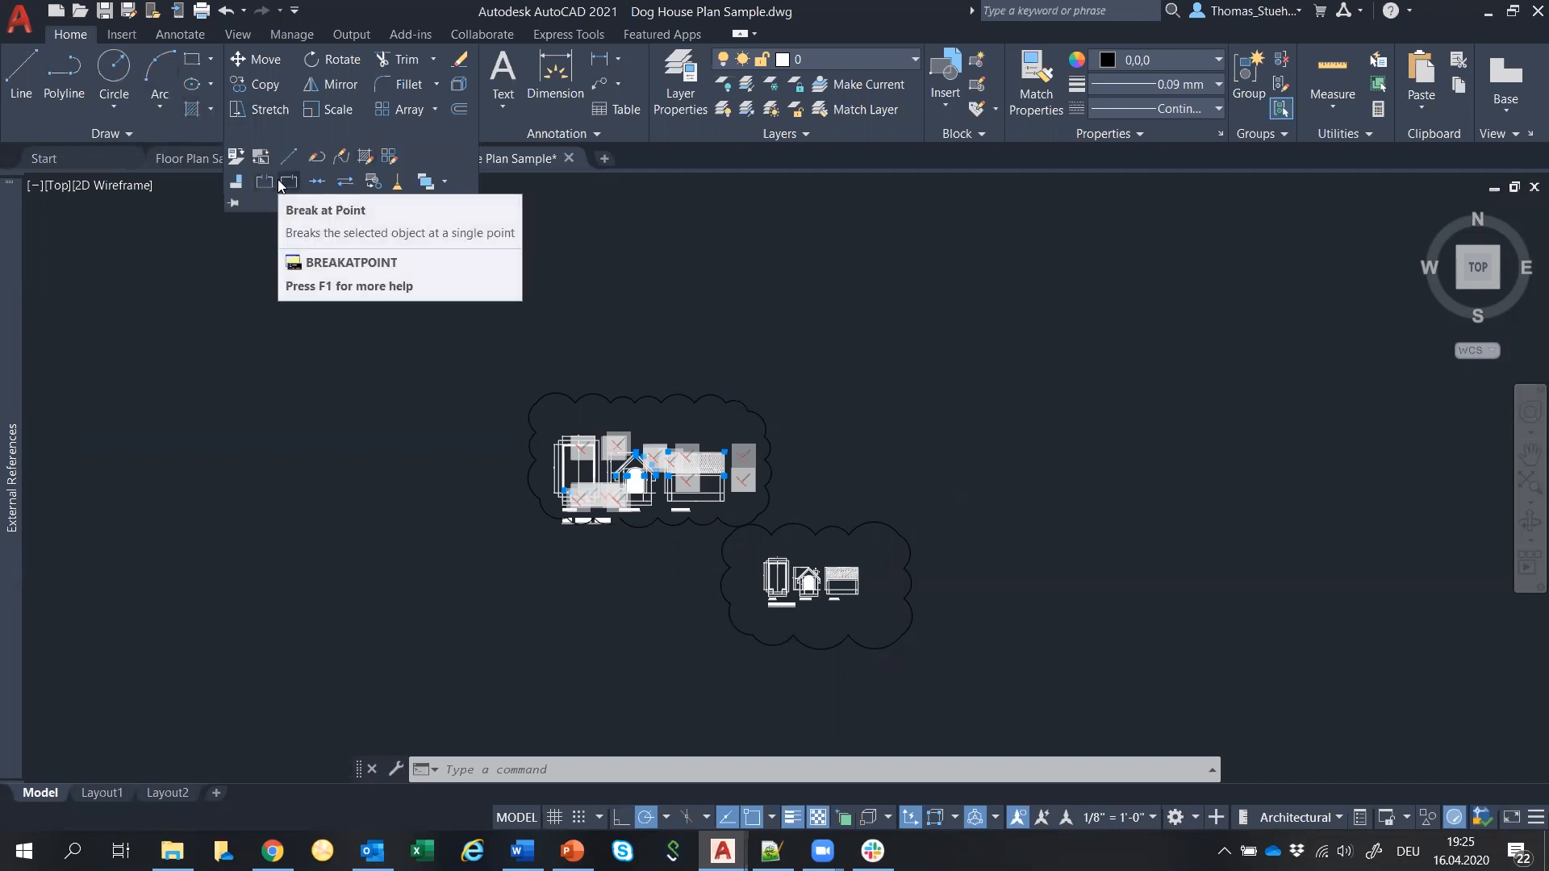
click(297, 313)
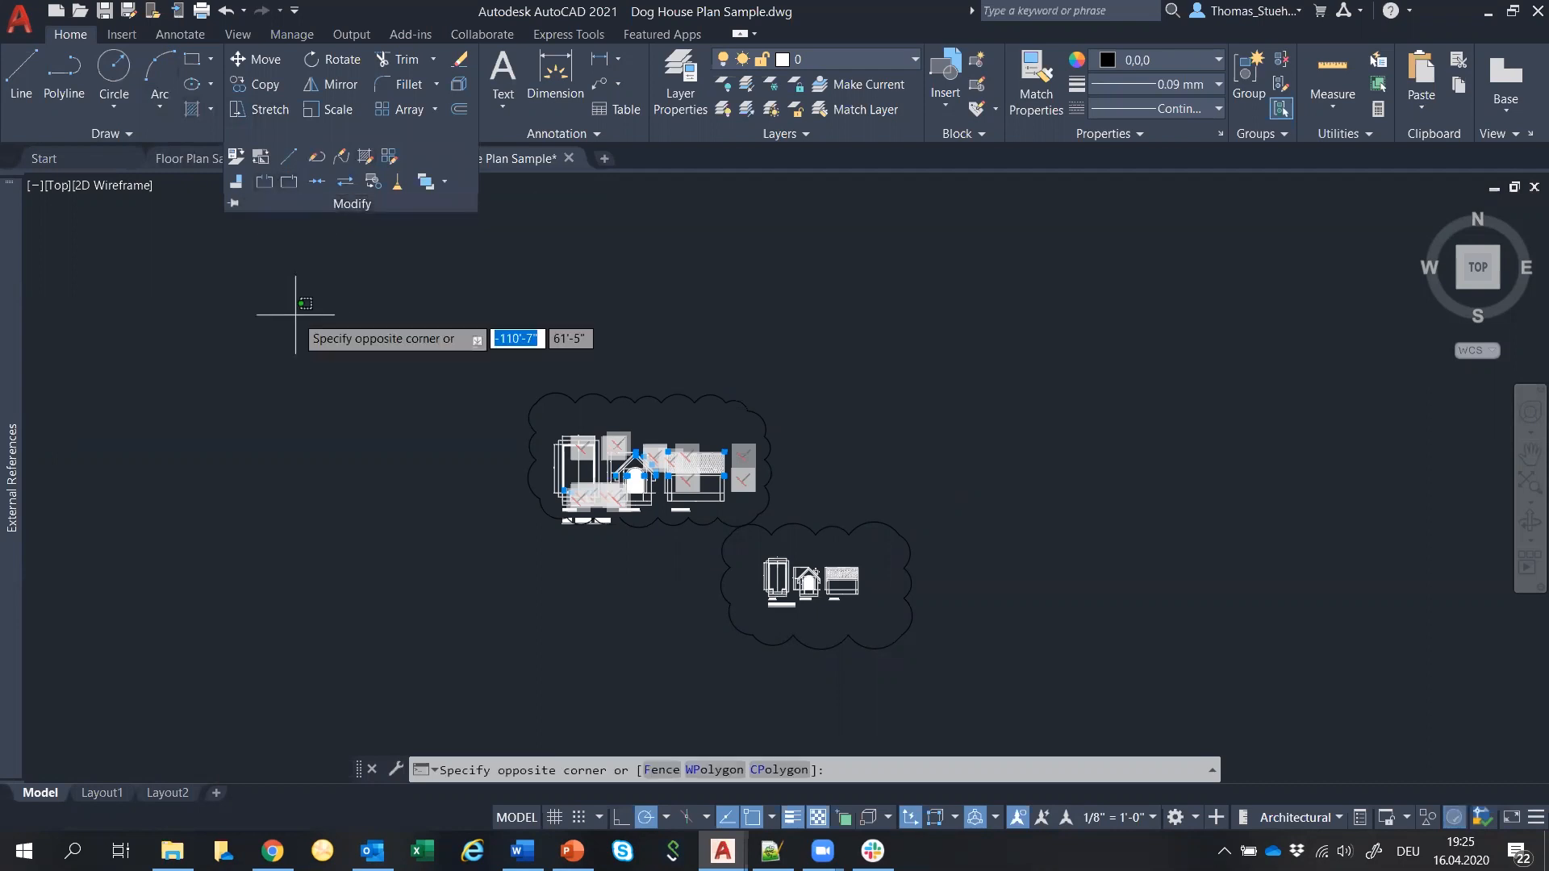
click(334, 283)
click(21, 72)
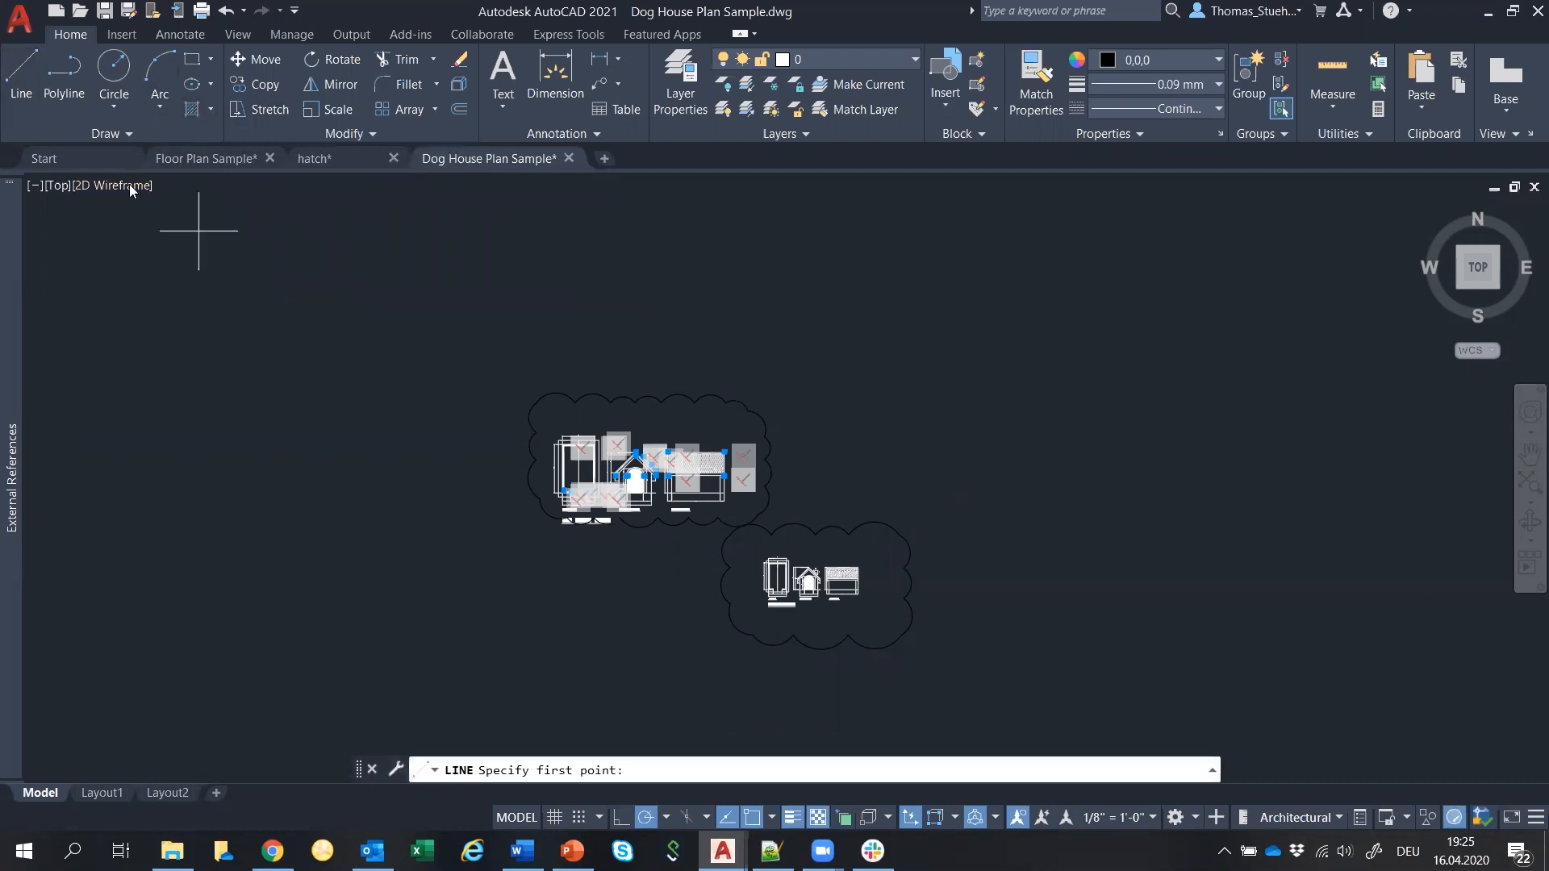
click(500, 329)
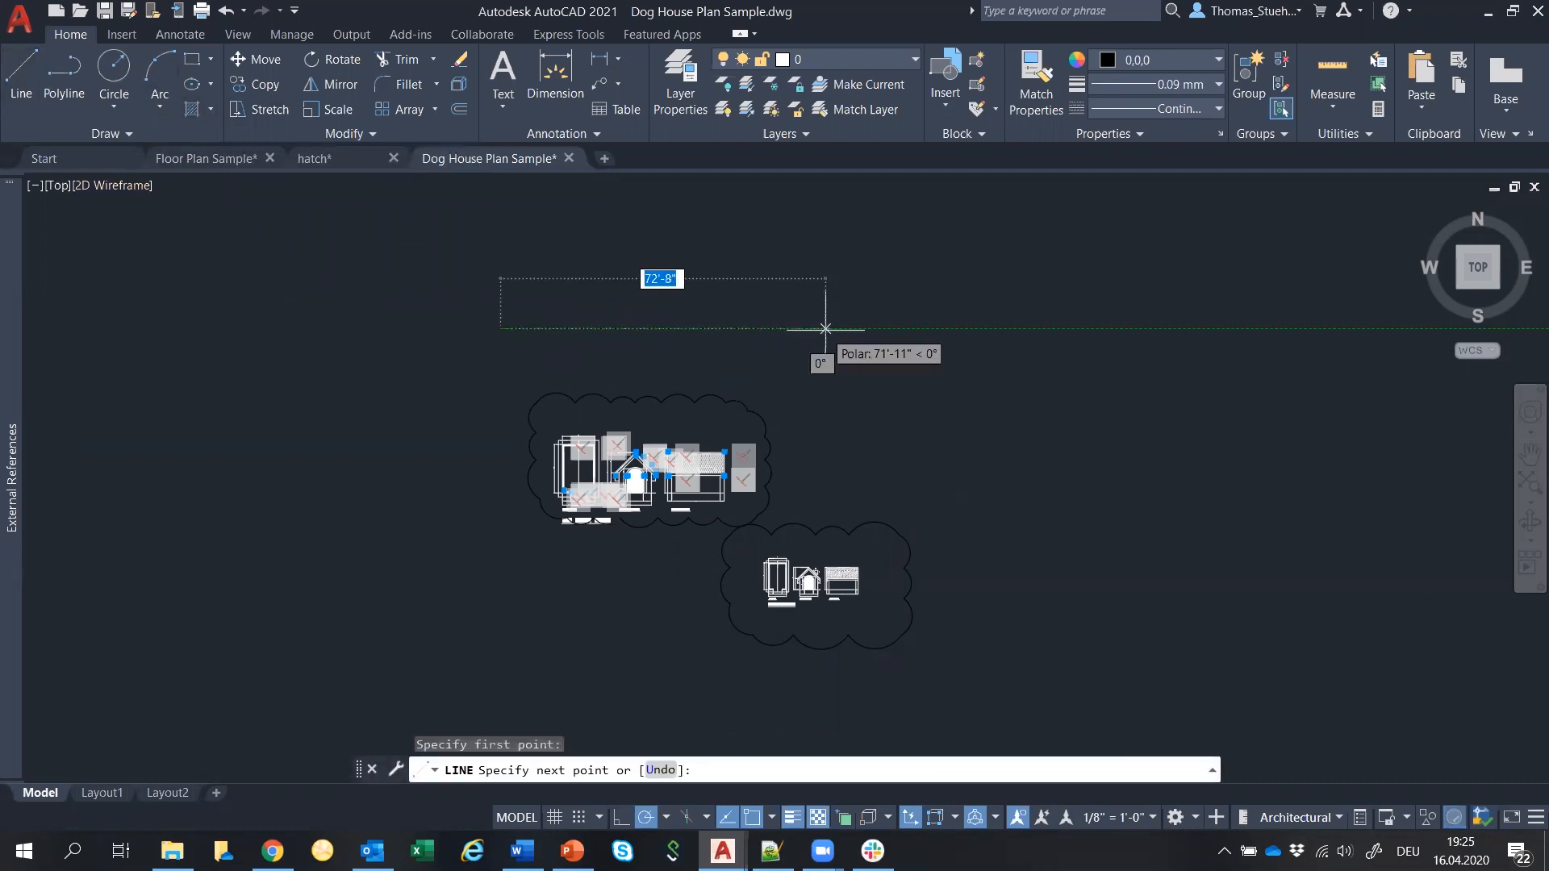
Complete the 79'-8" horizontal line and set its colour to ByBlock.
click(856, 328)
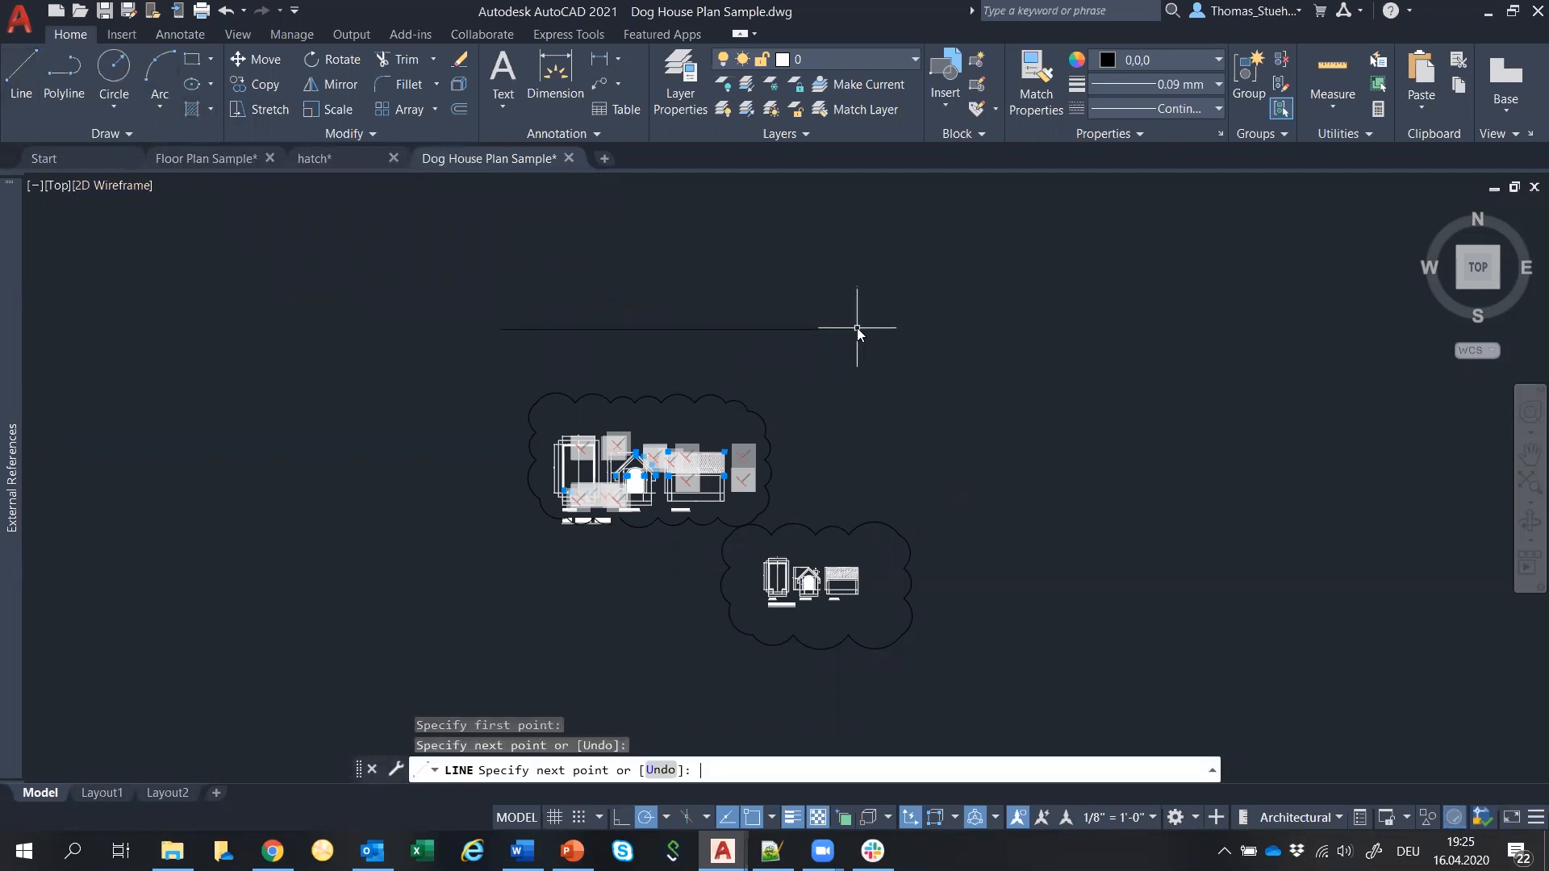
key(Return)
click(753, 328)
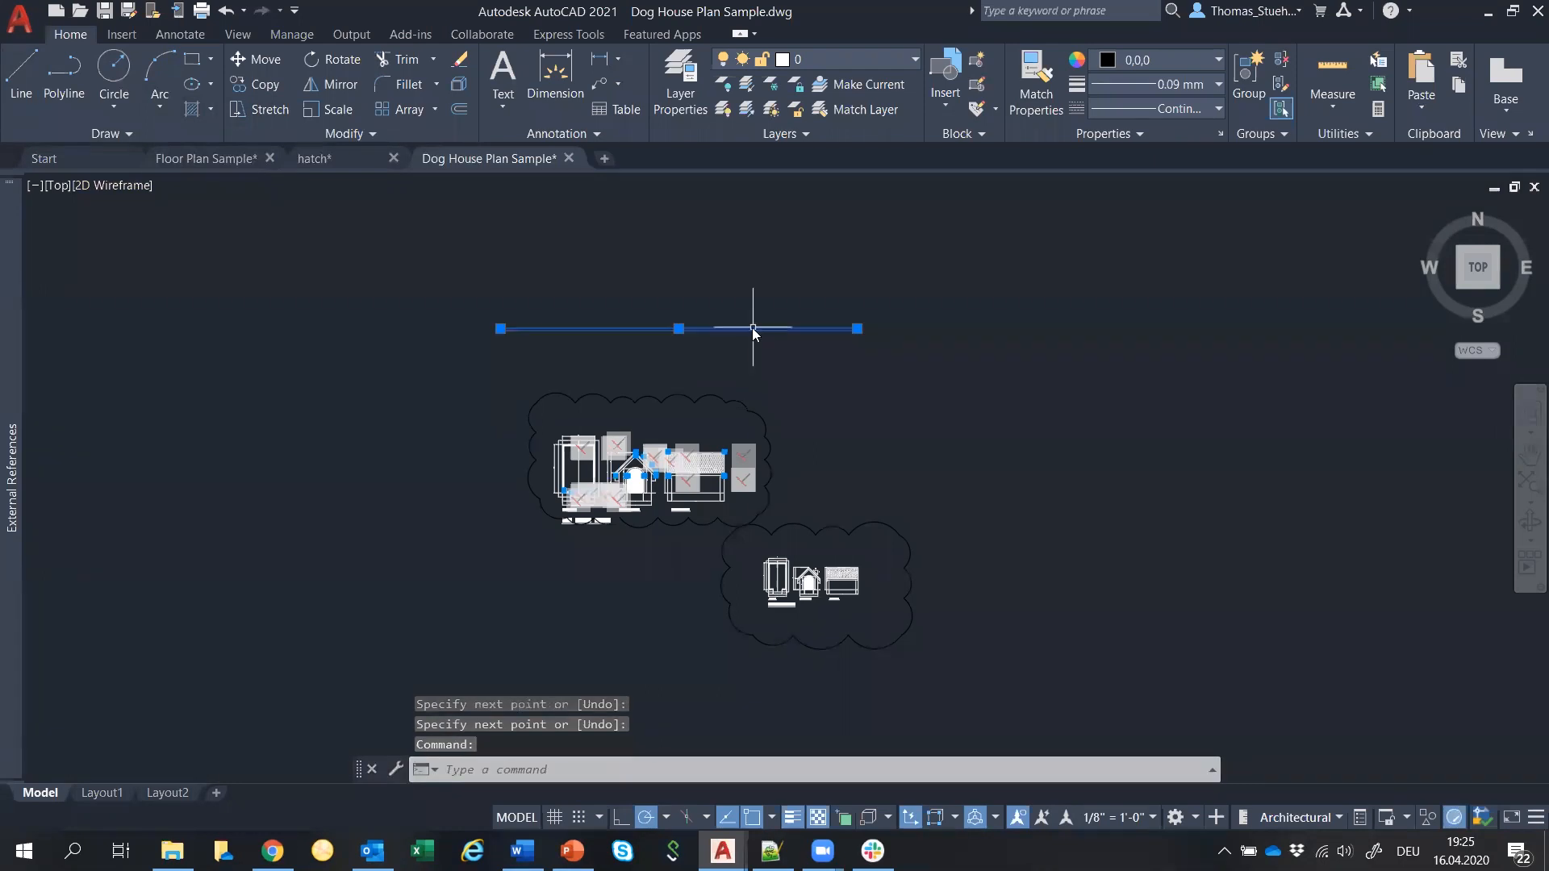
right_click(753, 328)
click(837, 740)
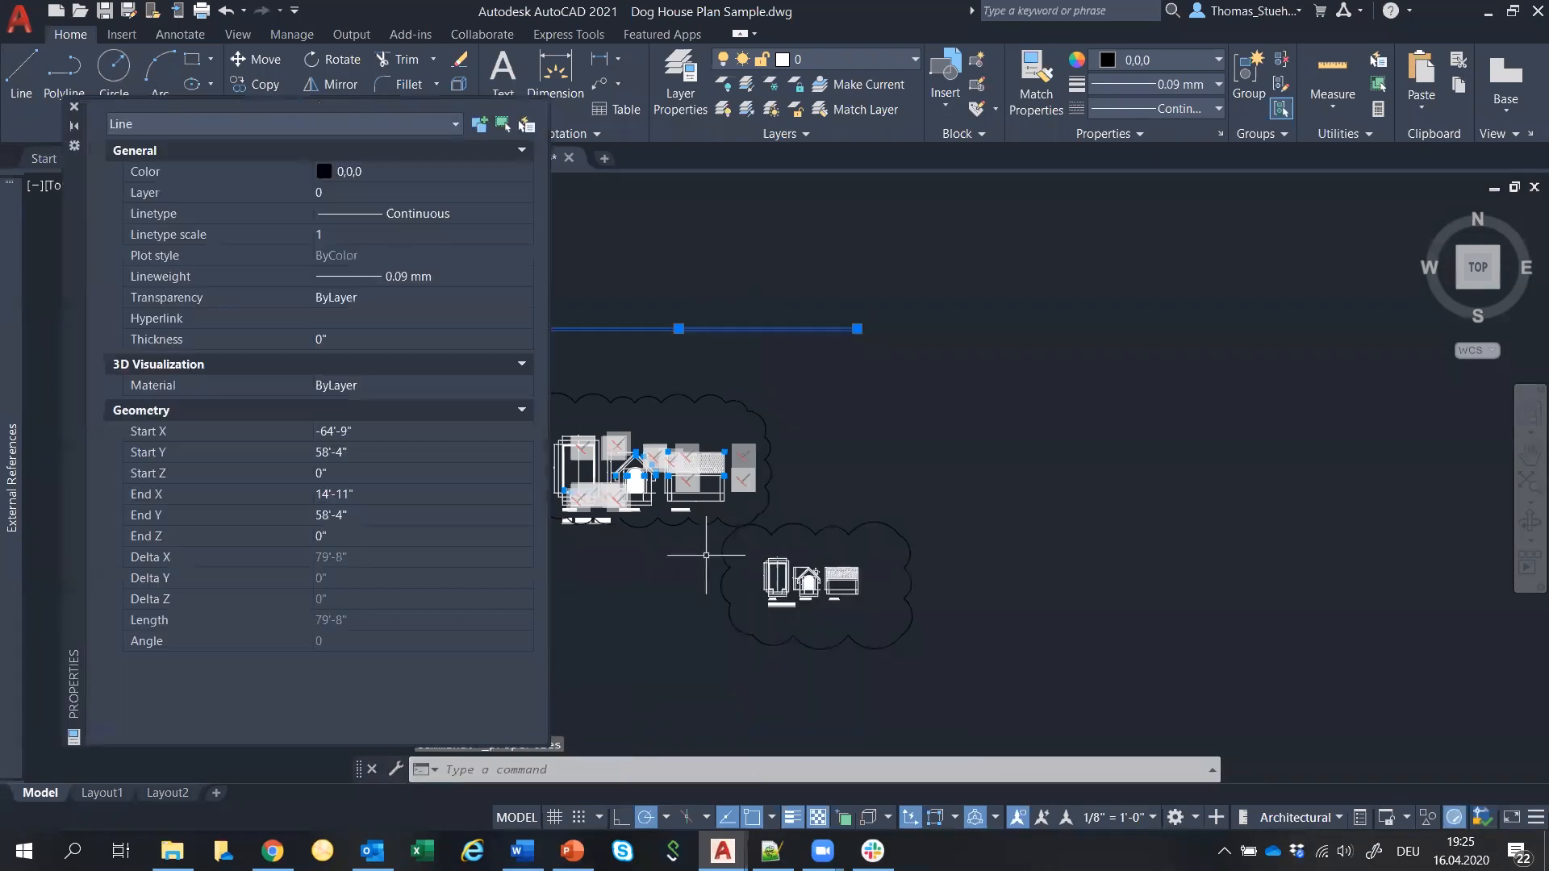
click(526, 171)
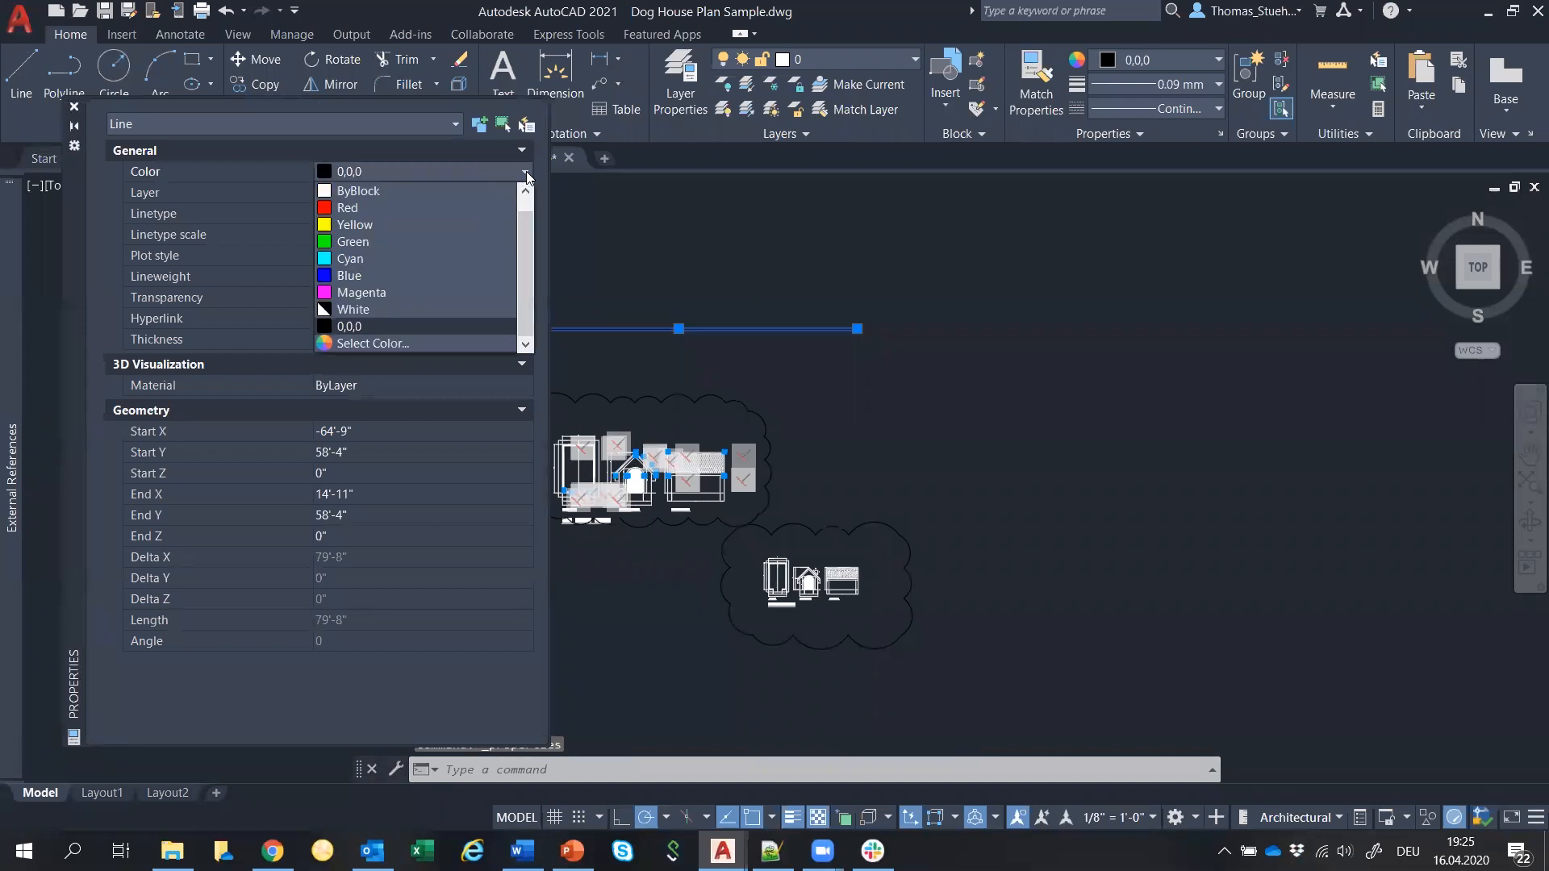
click(474, 191)
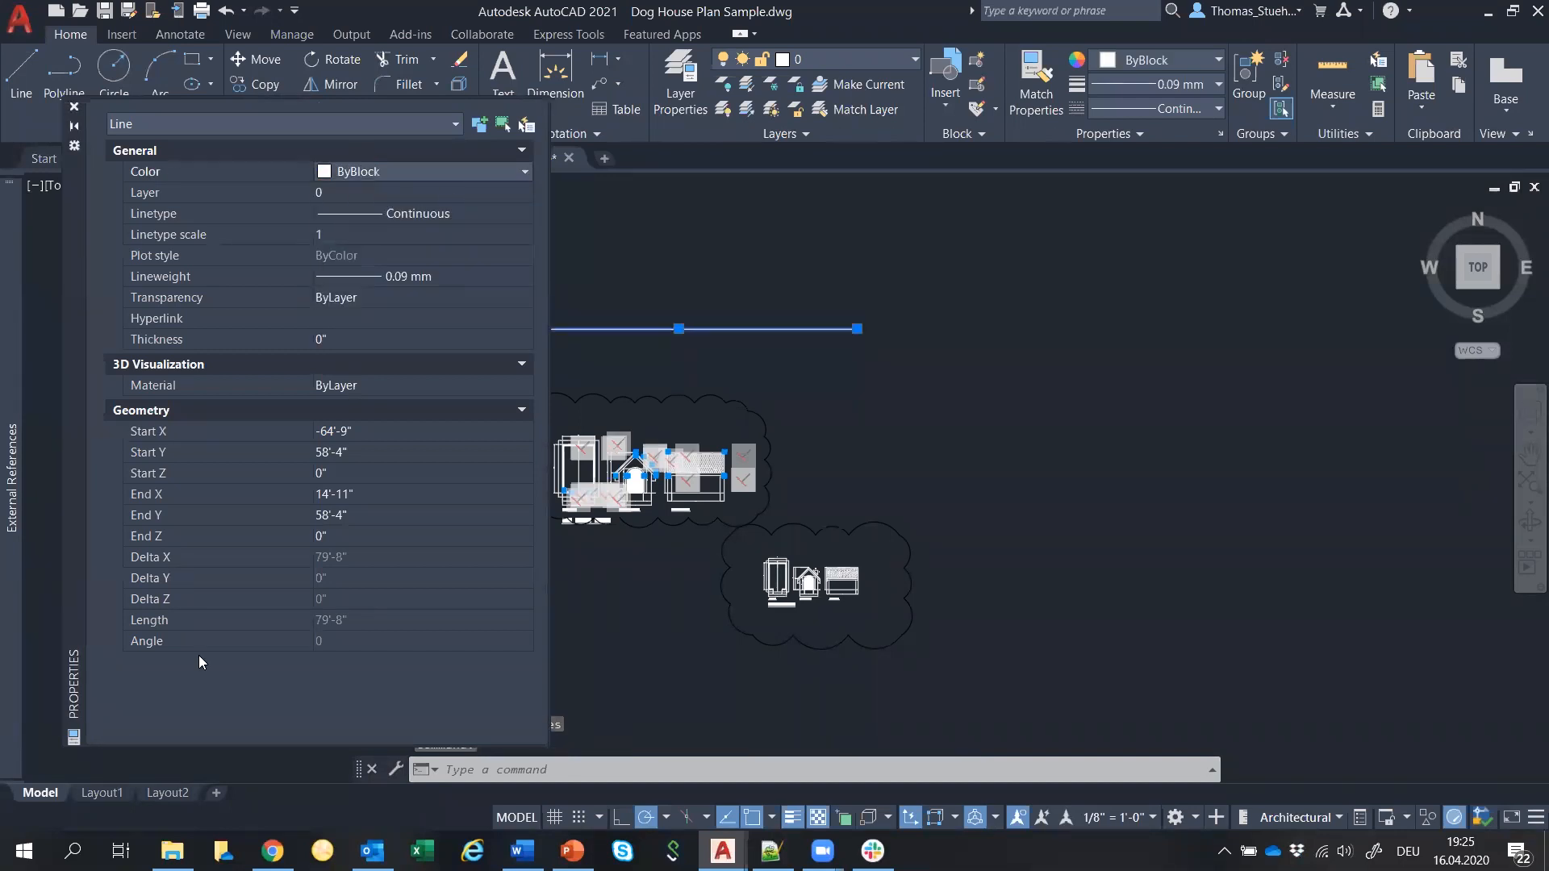
click(361, 621)
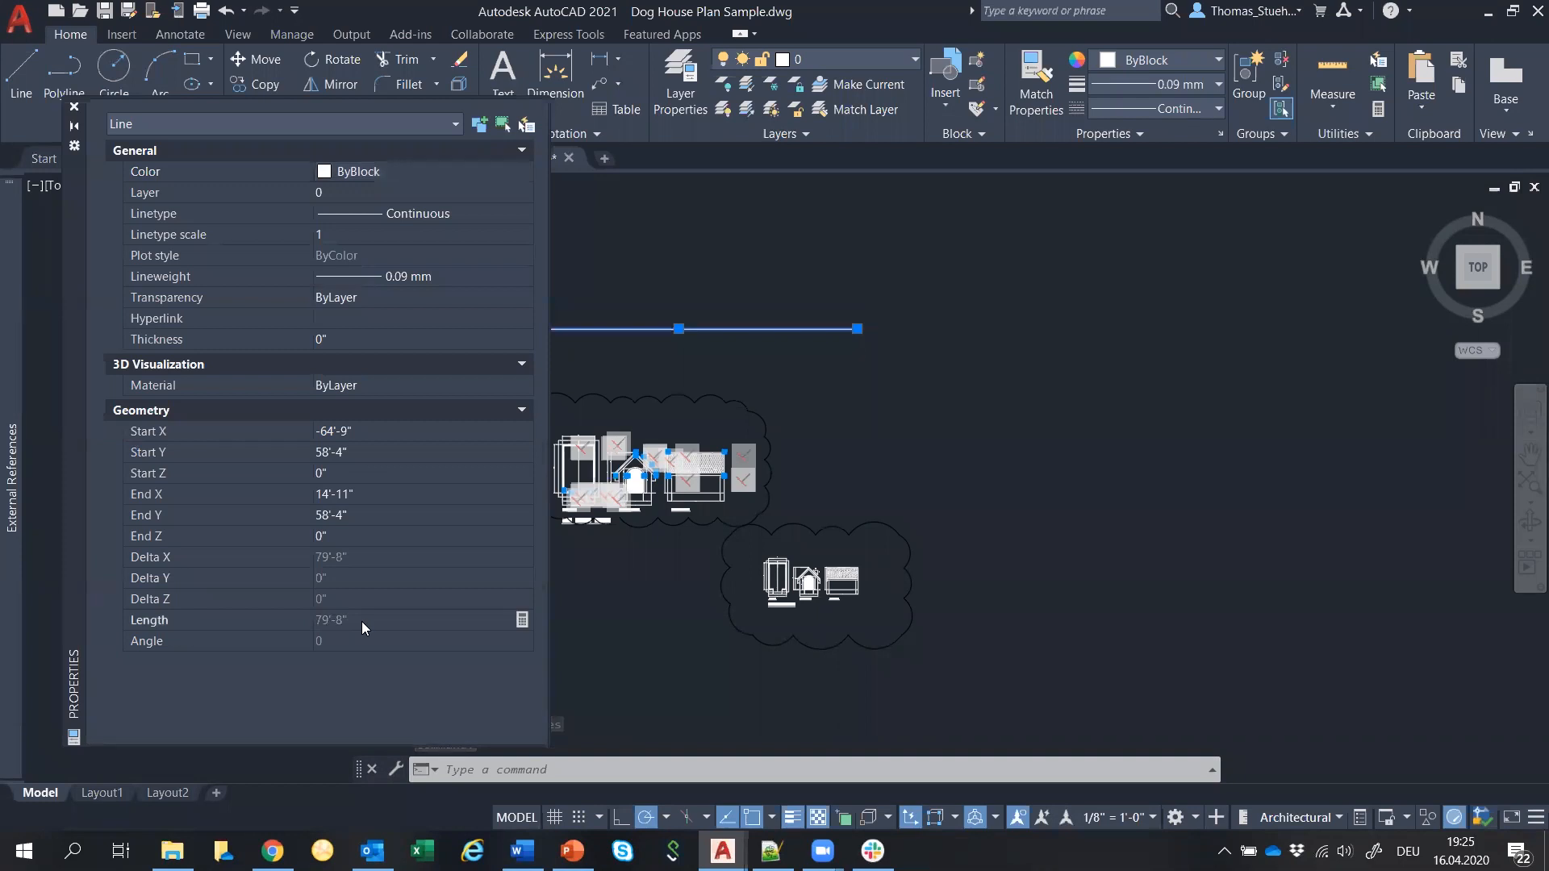
click(74, 106)
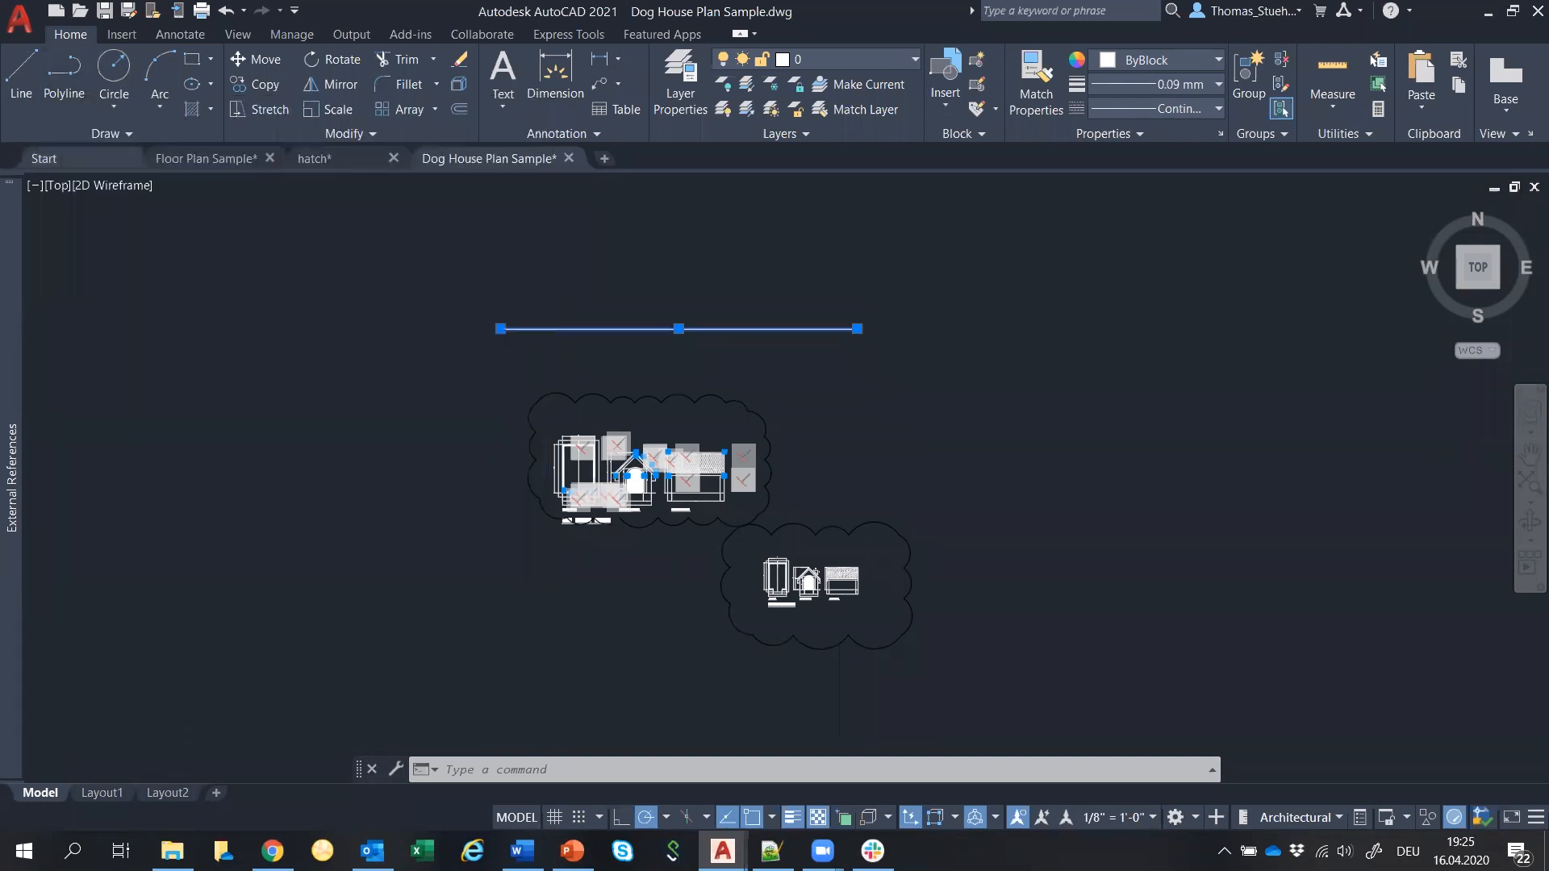
scroll(535, 301, up, 2)
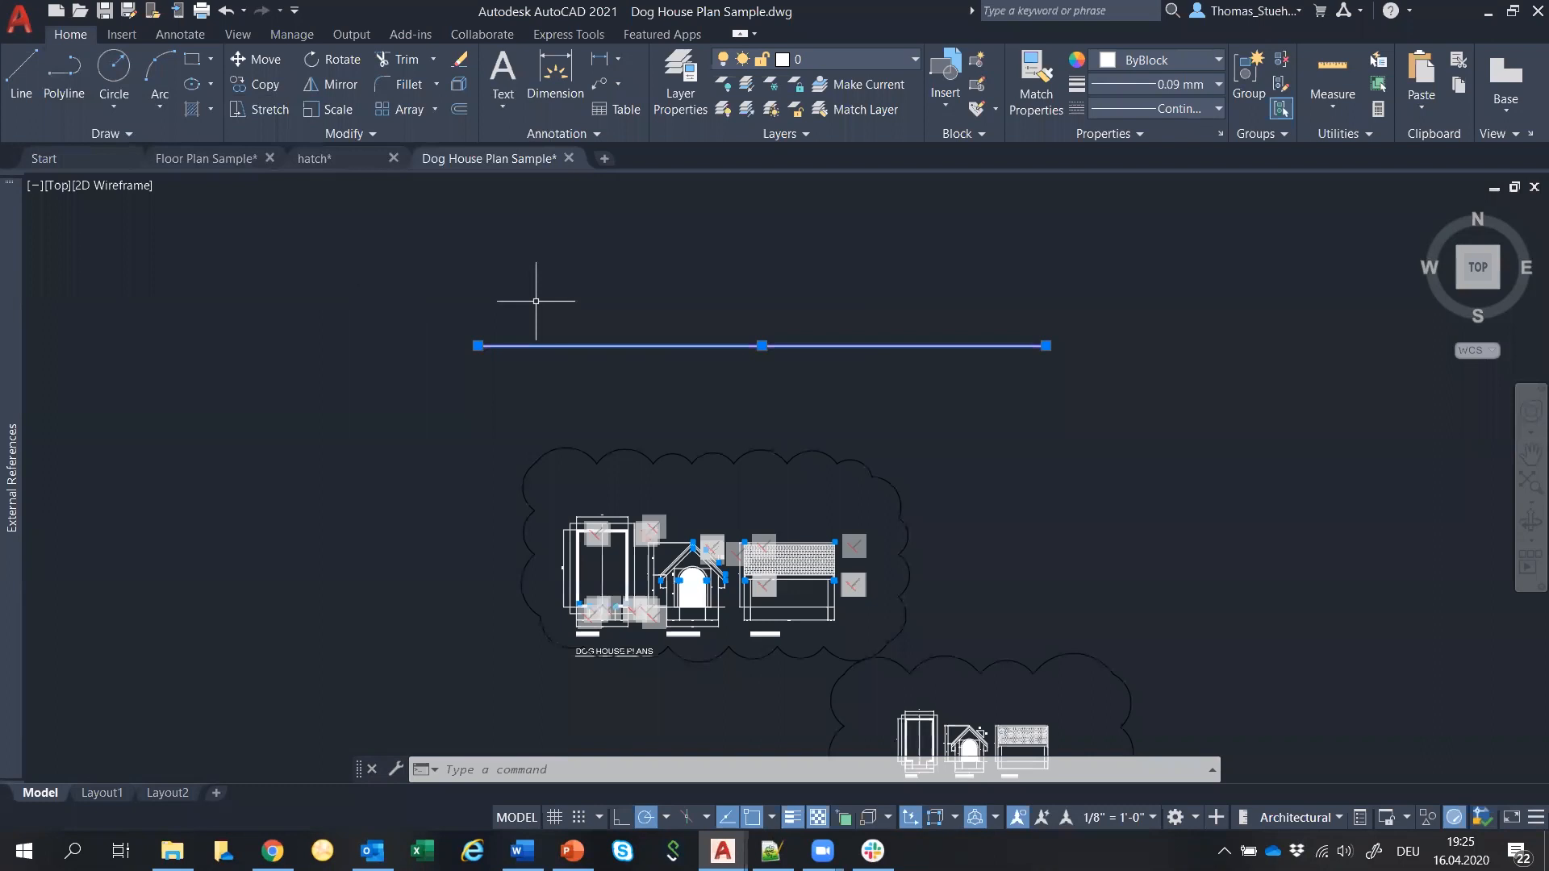
key(Escape)
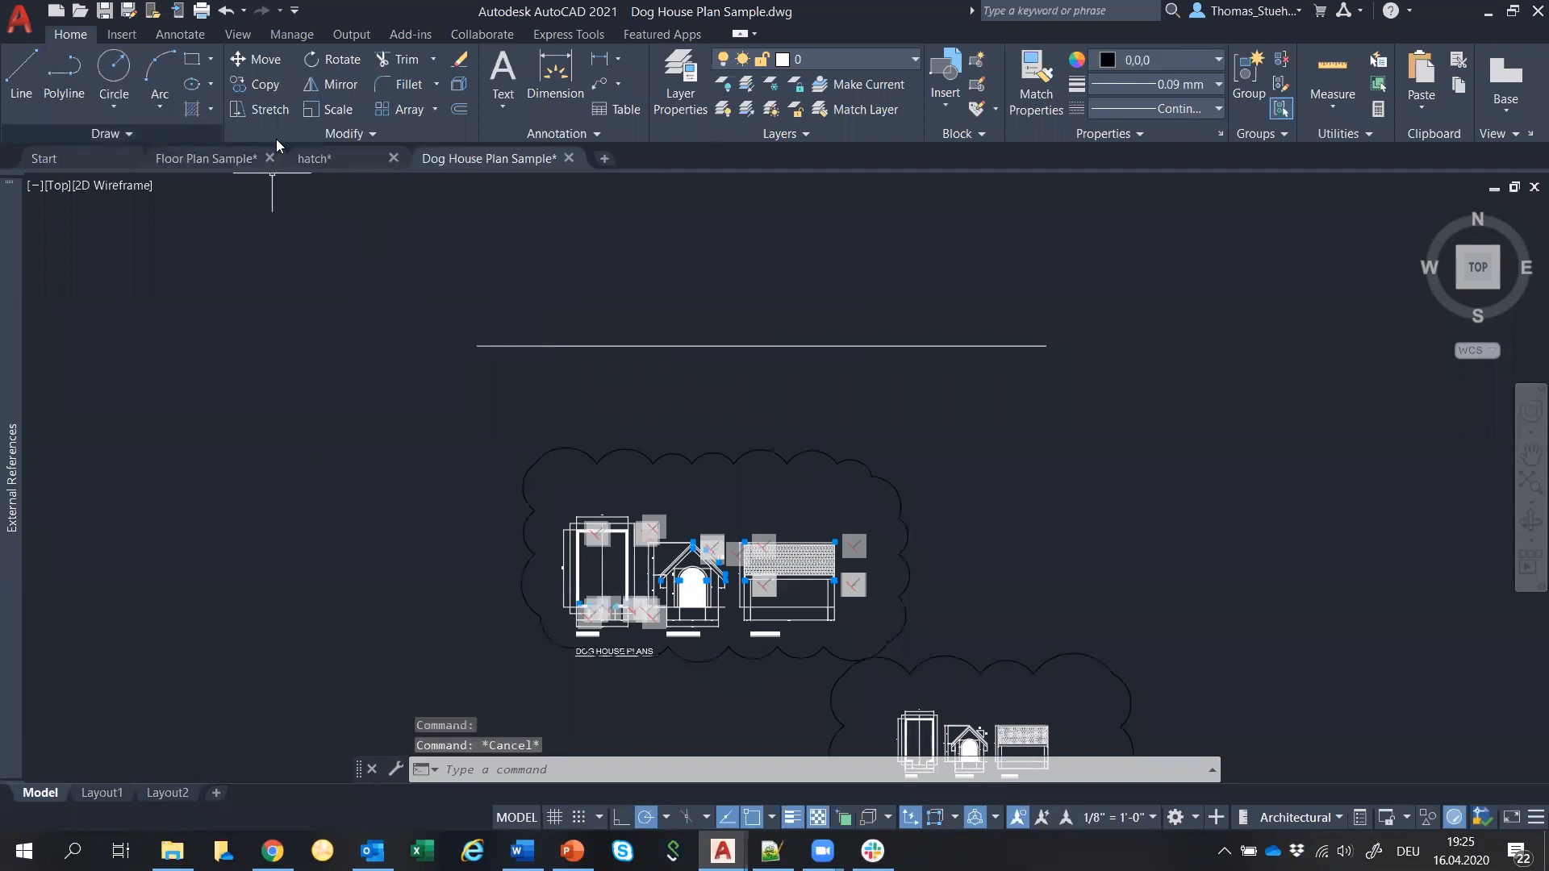
click(372, 134)
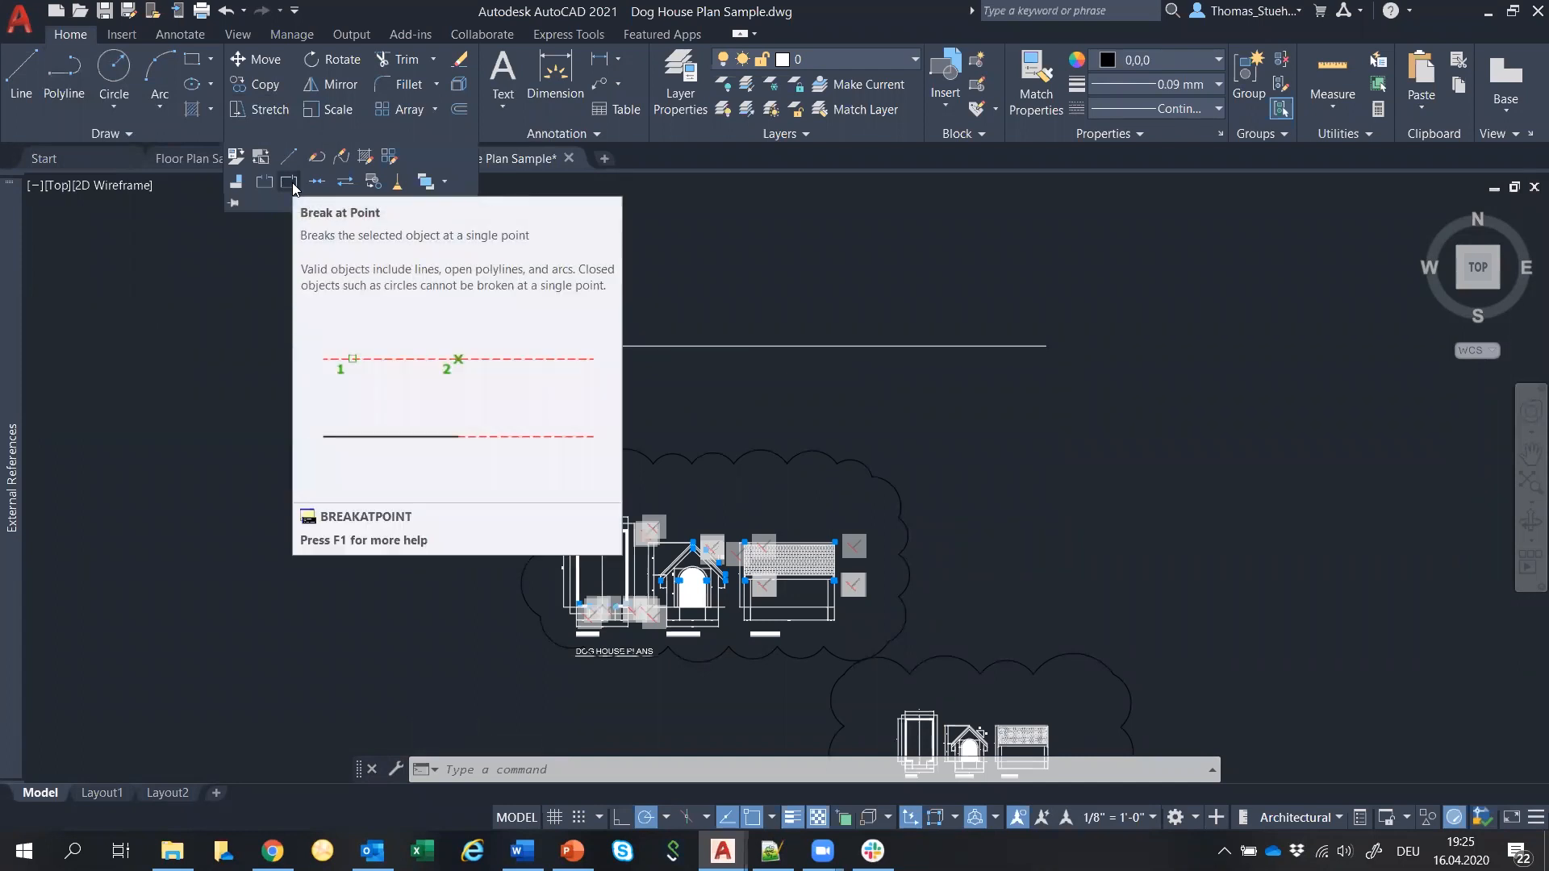
Break the horizontal line 10' from its left end and confirm the piece's 10' length.
click(290, 181)
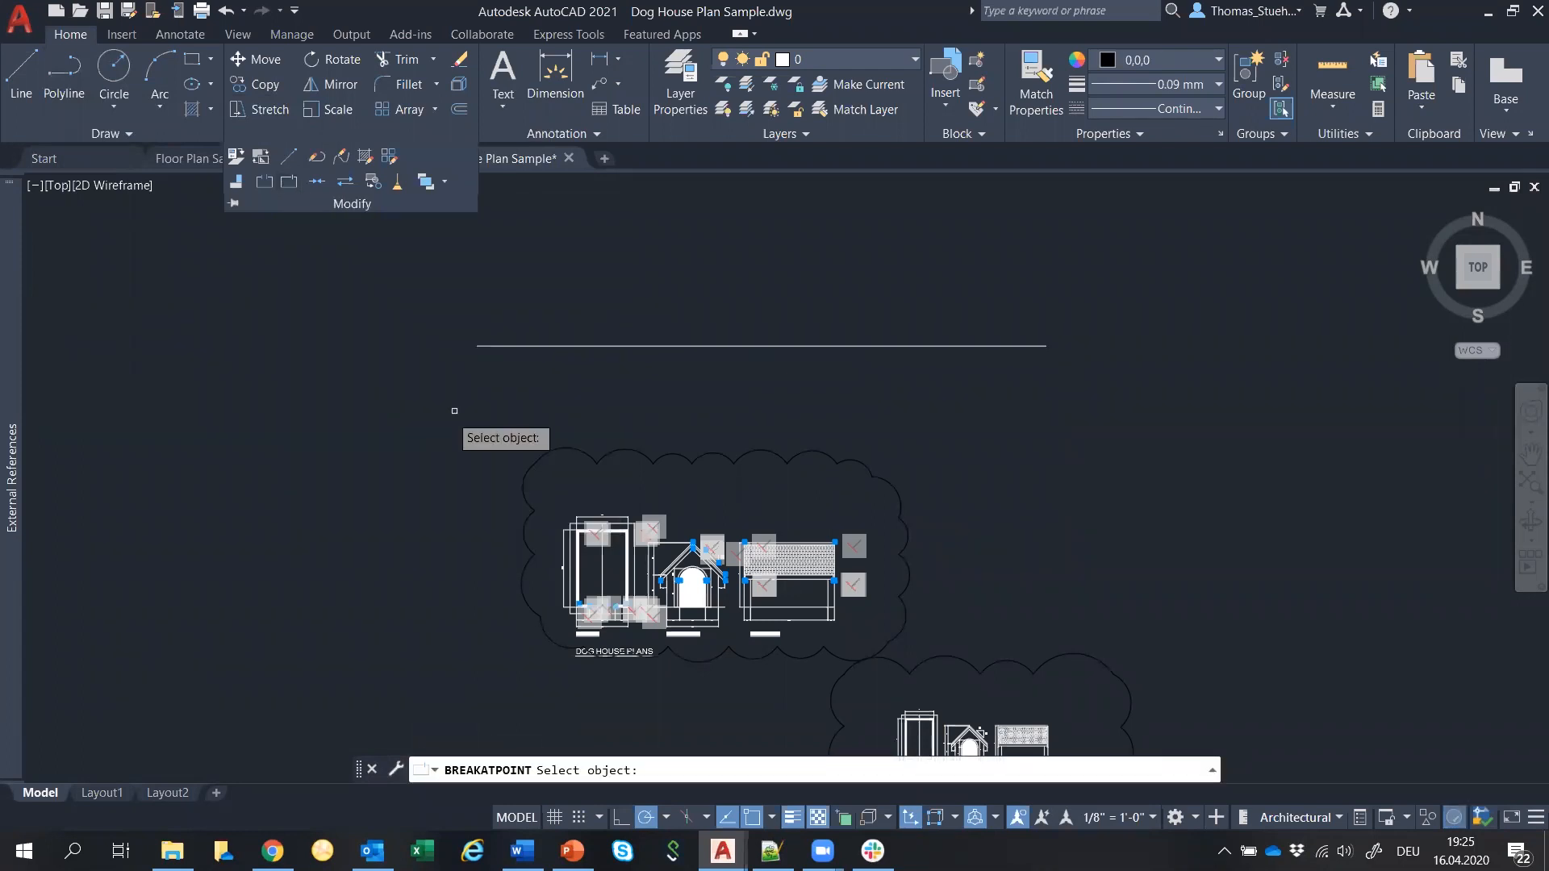
click(488, 346)
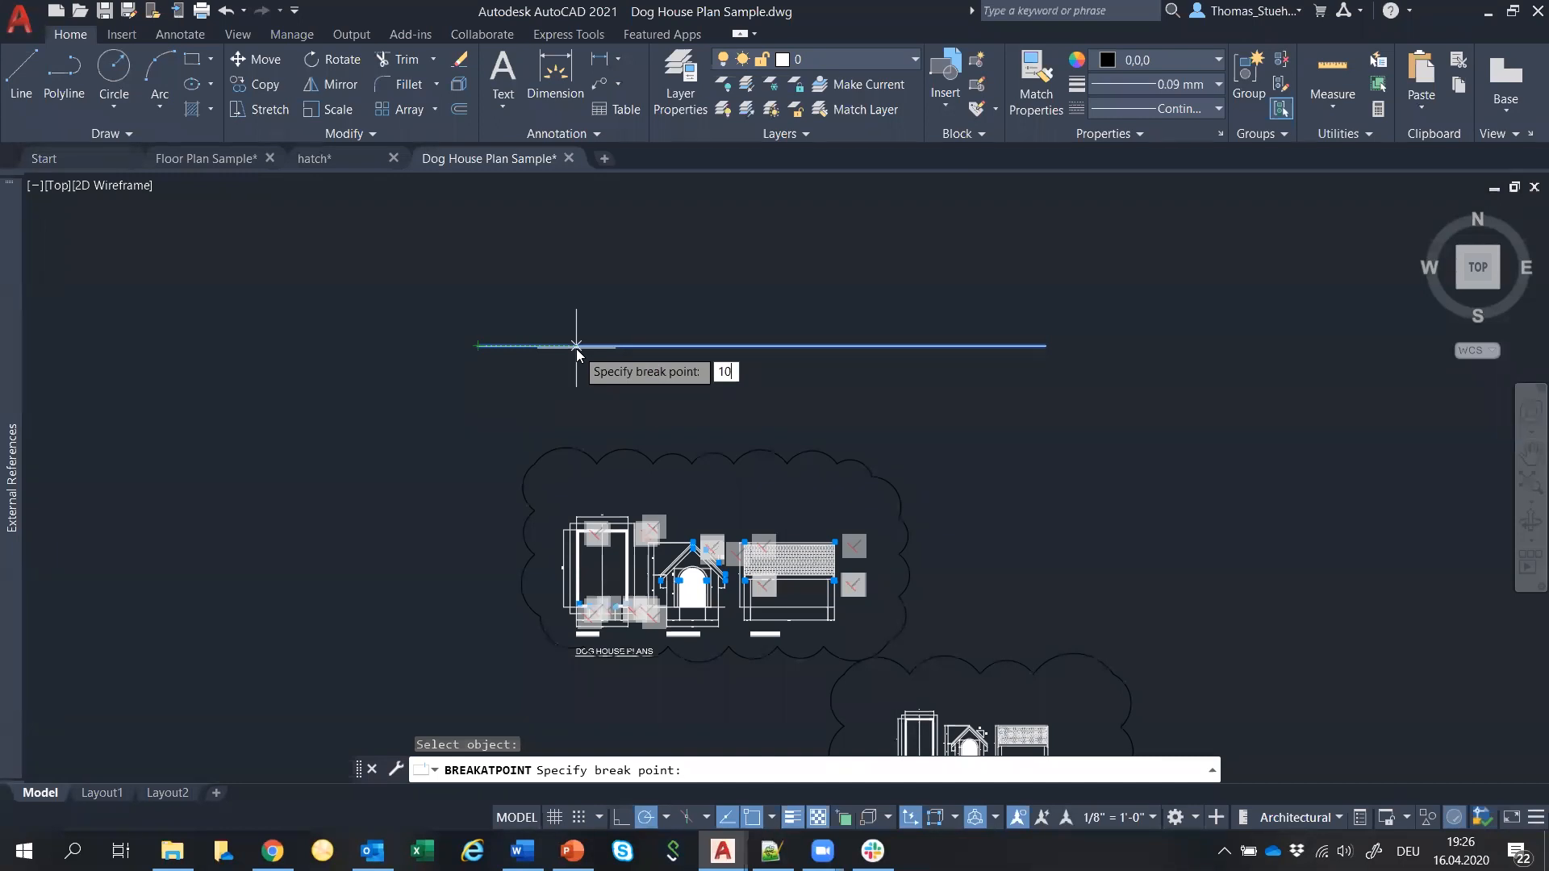
click(575, 345)
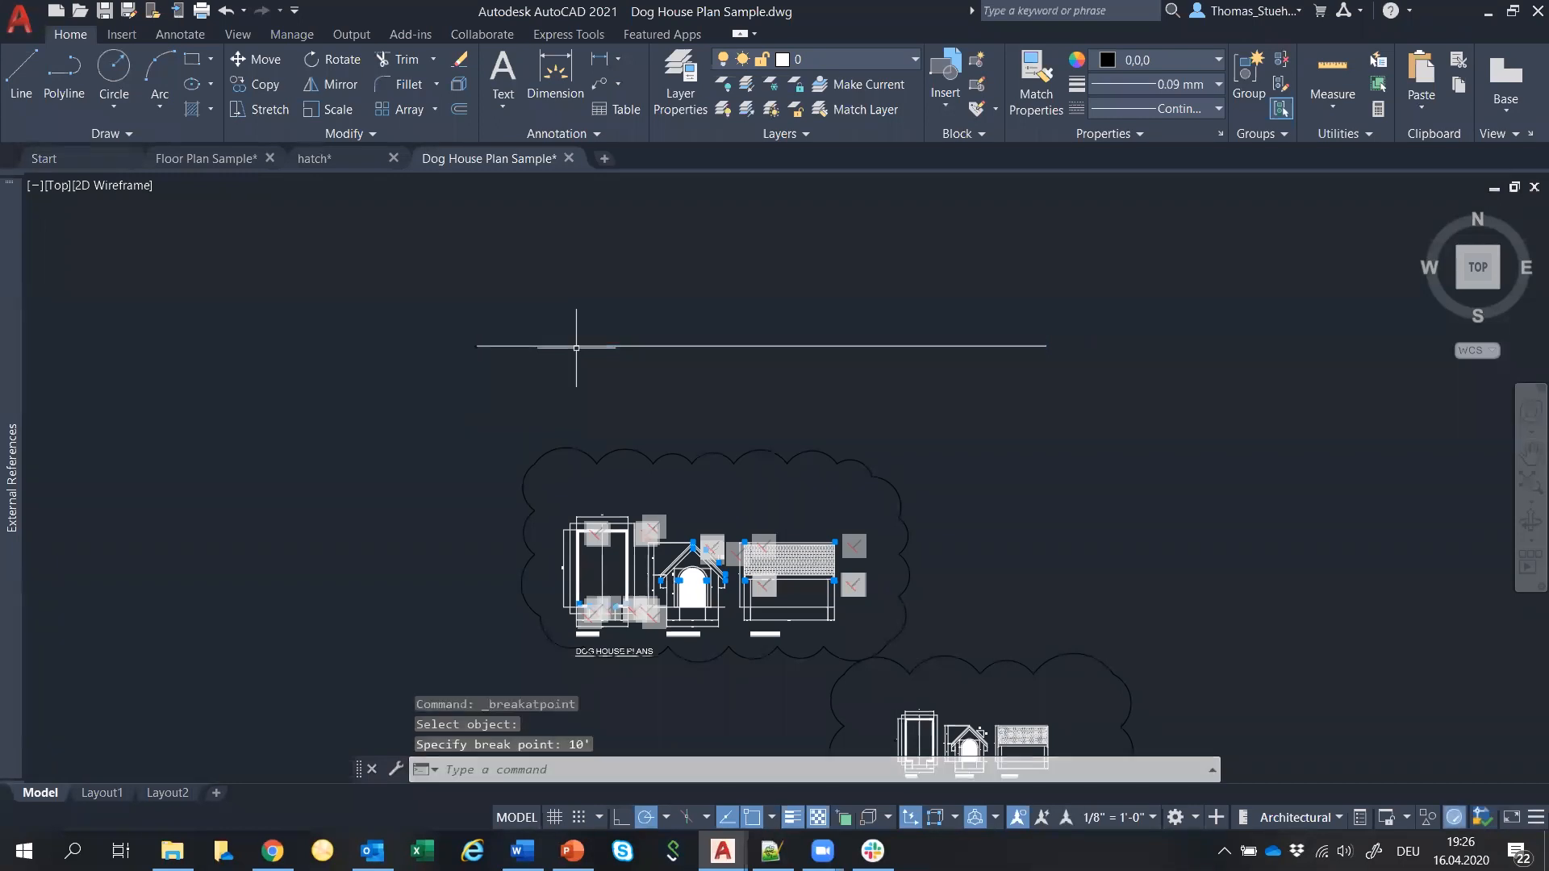
click(576, 346)
click(501, 346)
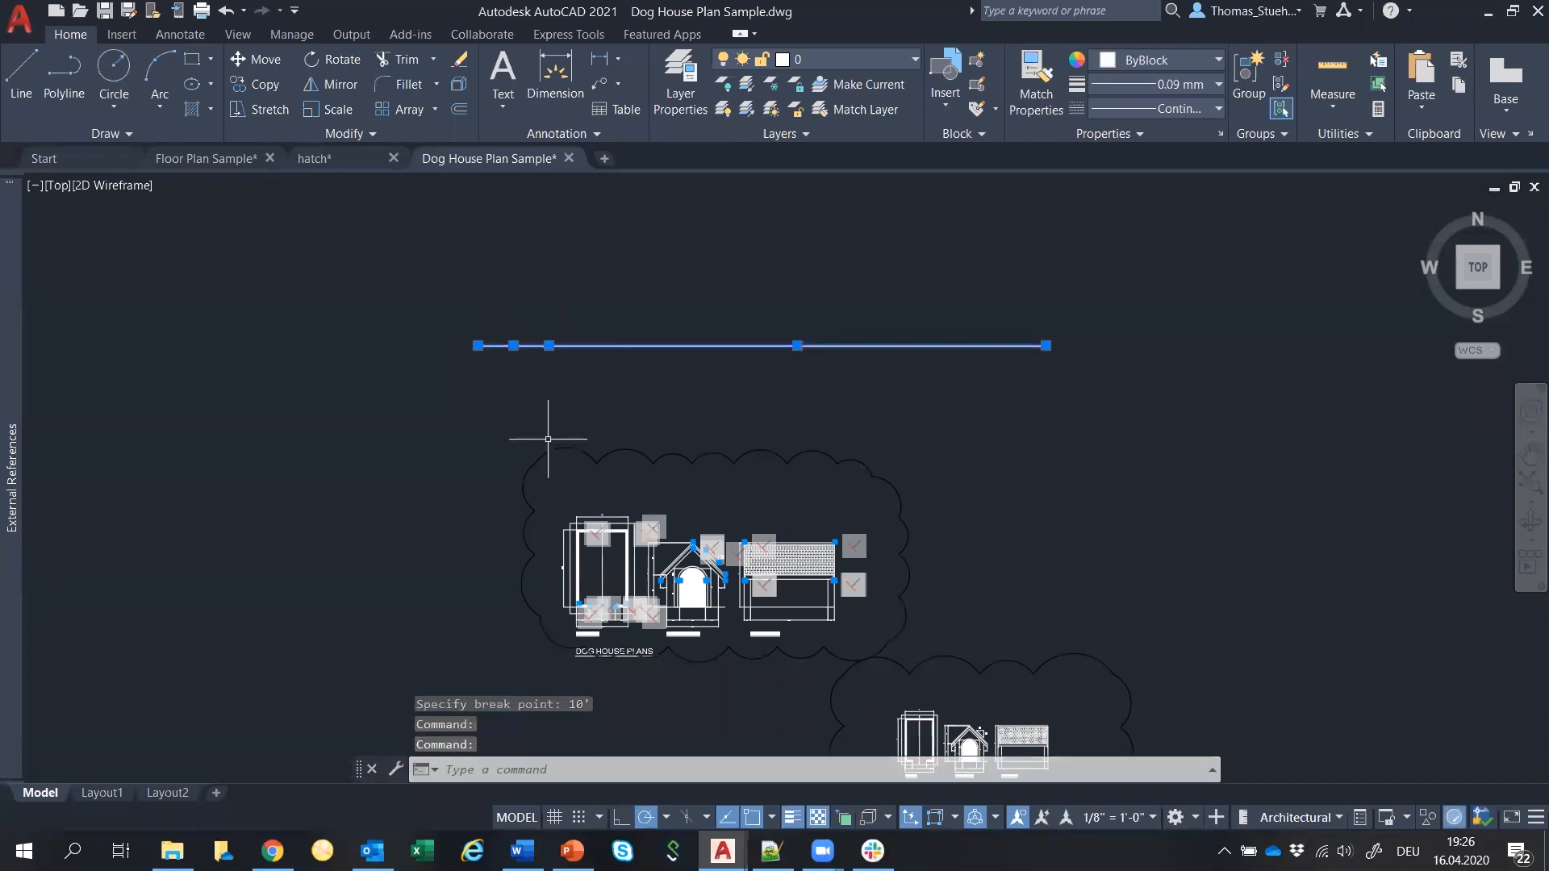
key(Escape)
click(515, 347)
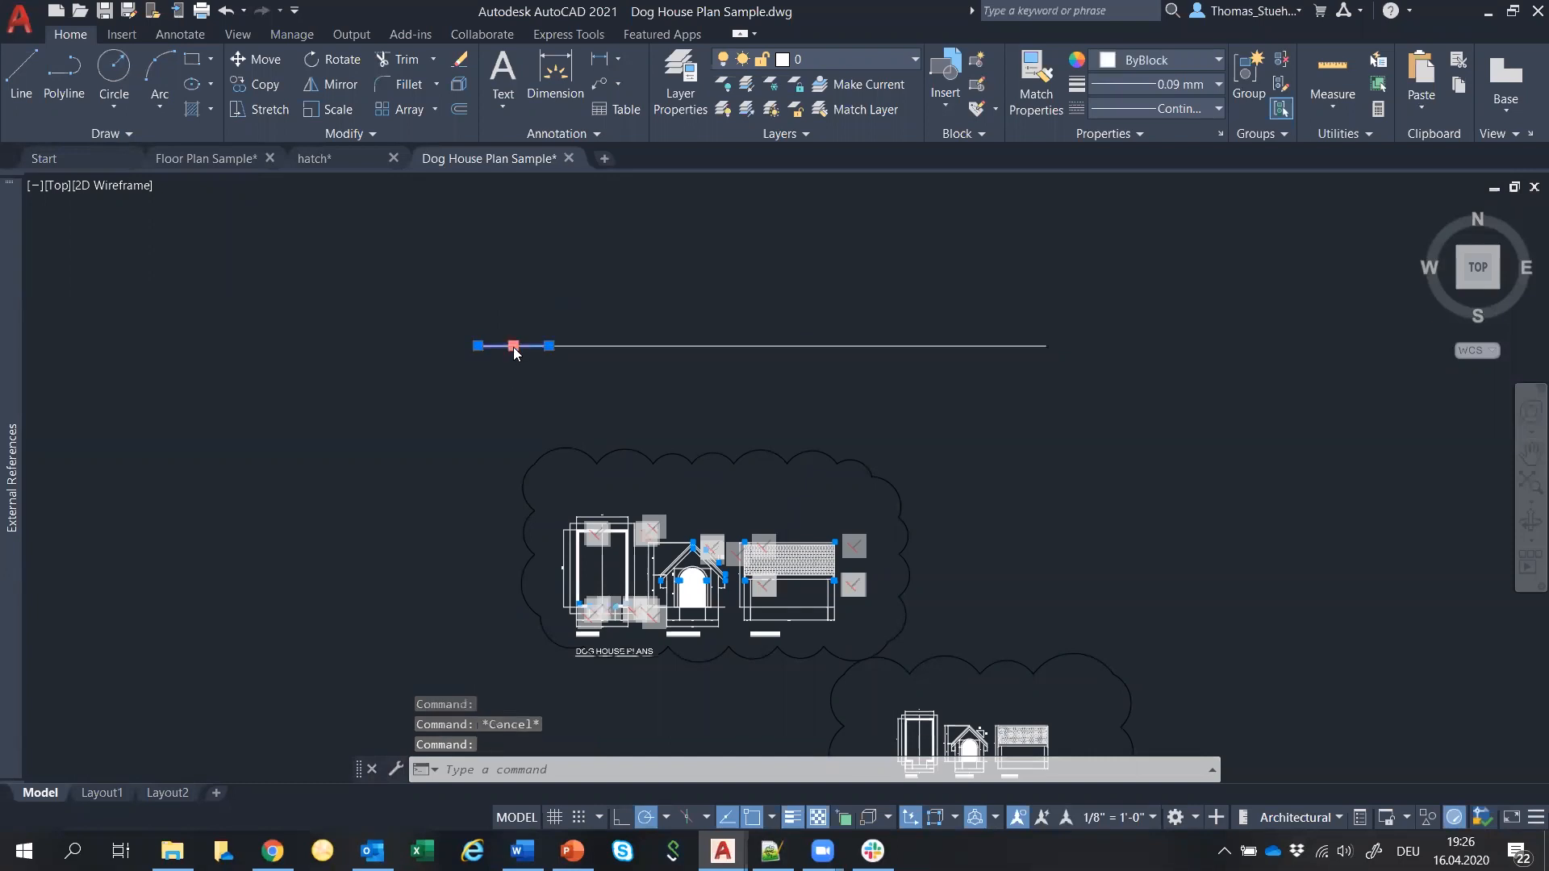
right_click(515, 351)
click(542, 757)
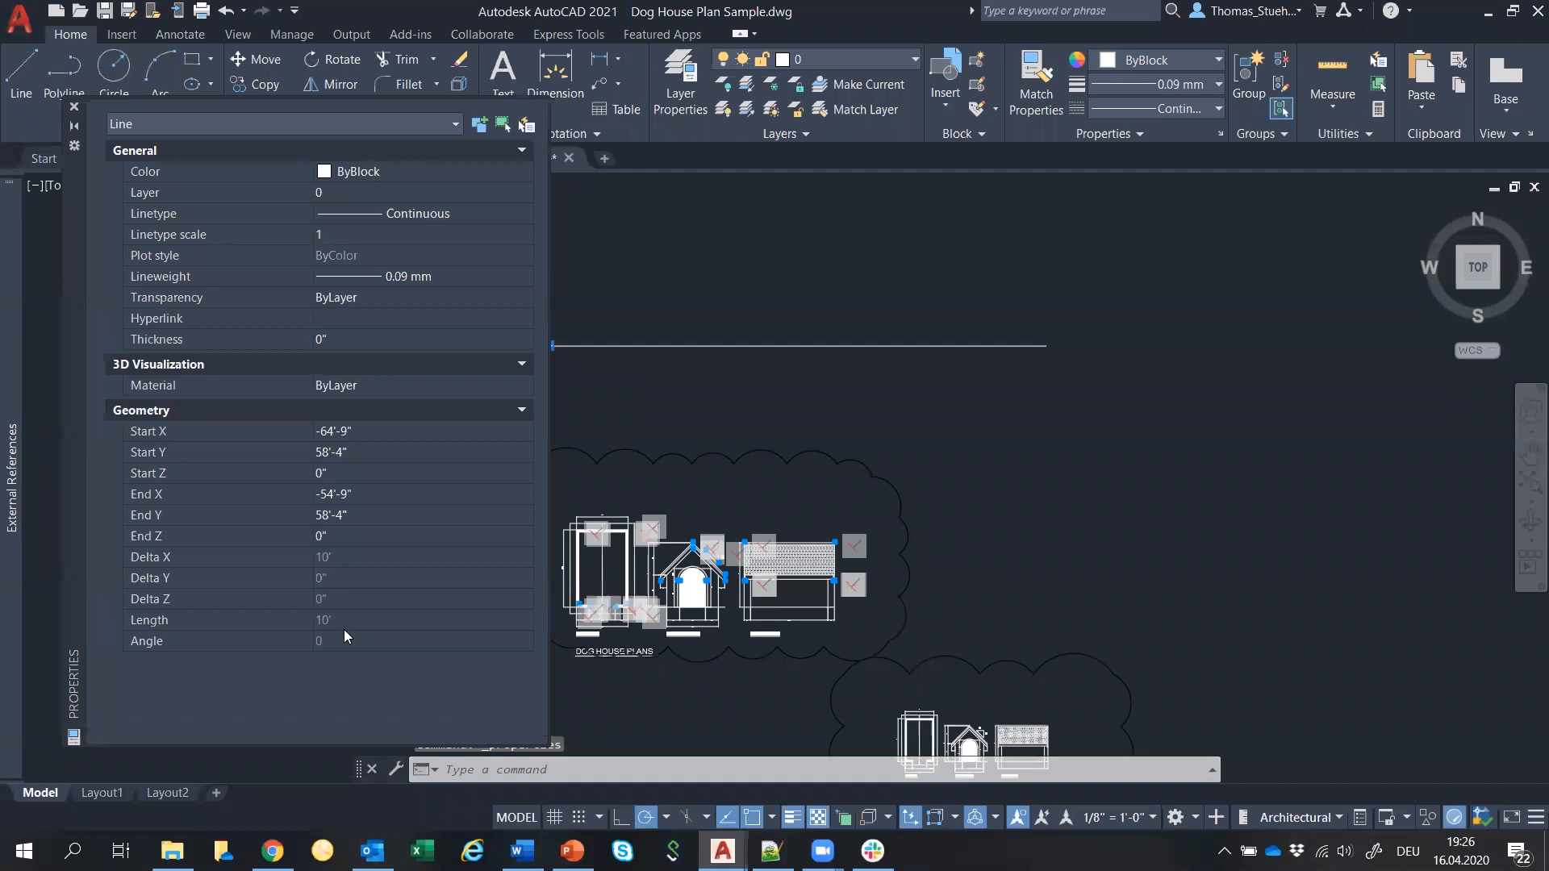
click(75, 110)
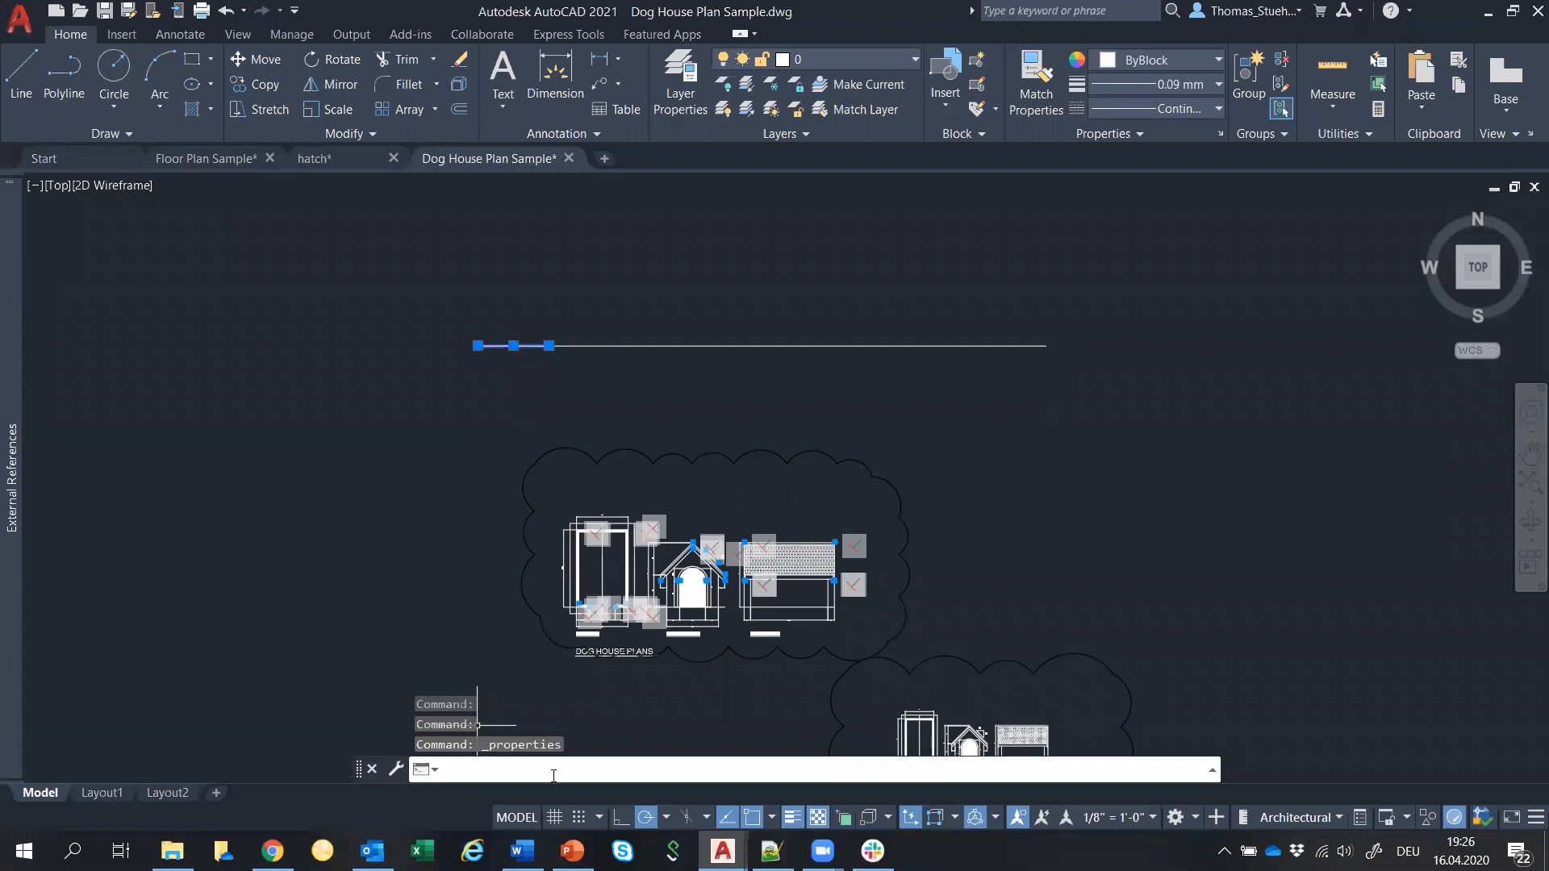
Run BREAKATPOINT again to break the line at a second point.
text(BREAKATPOINT)
key(Return)
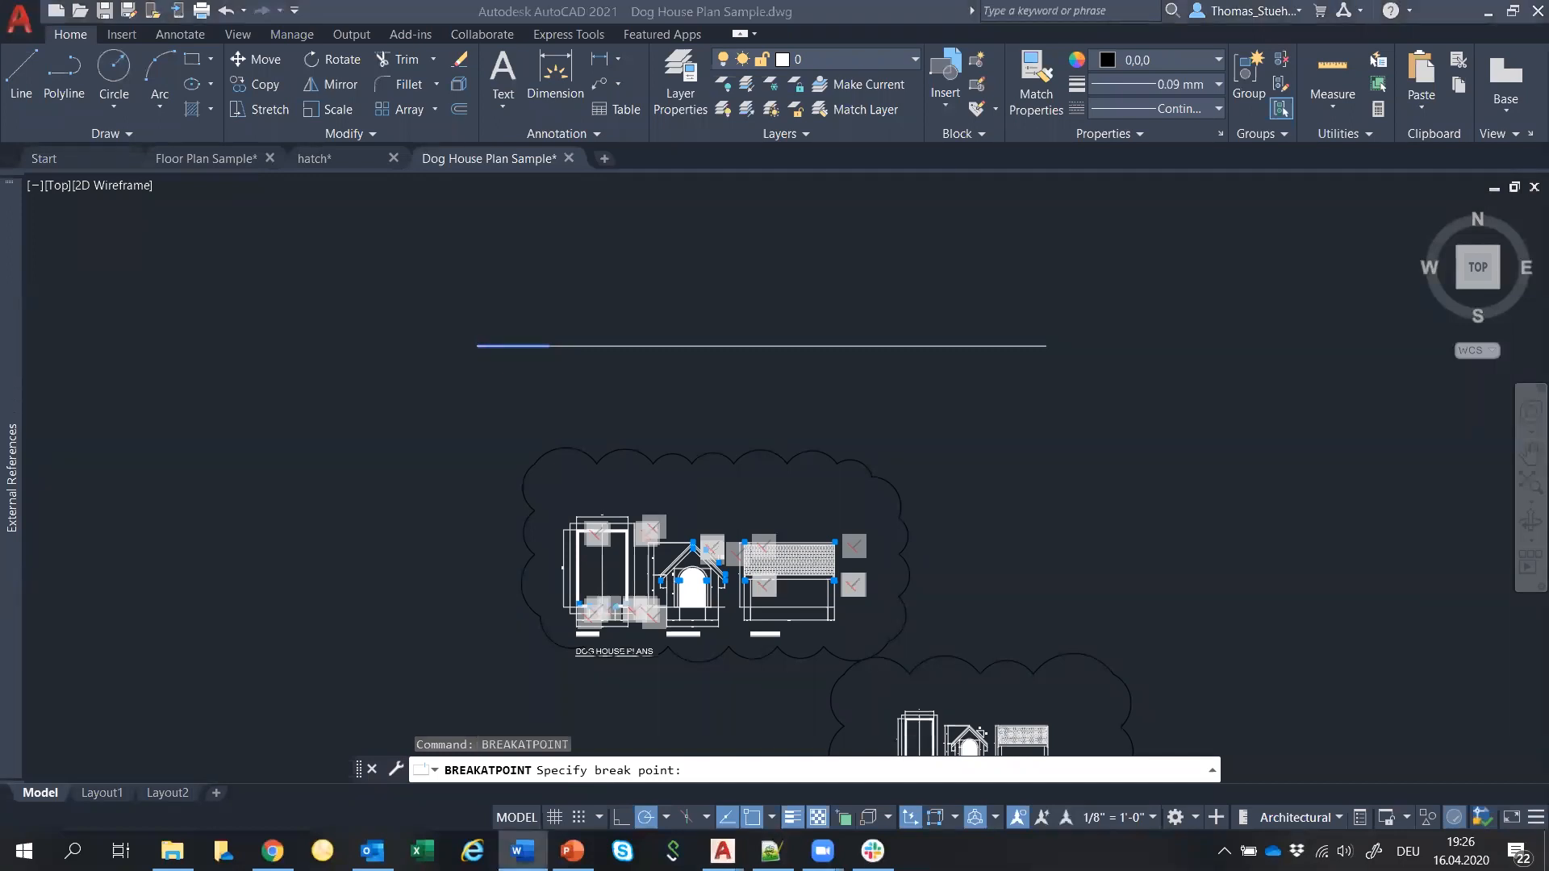
click(947, 300)
click(781, 280)
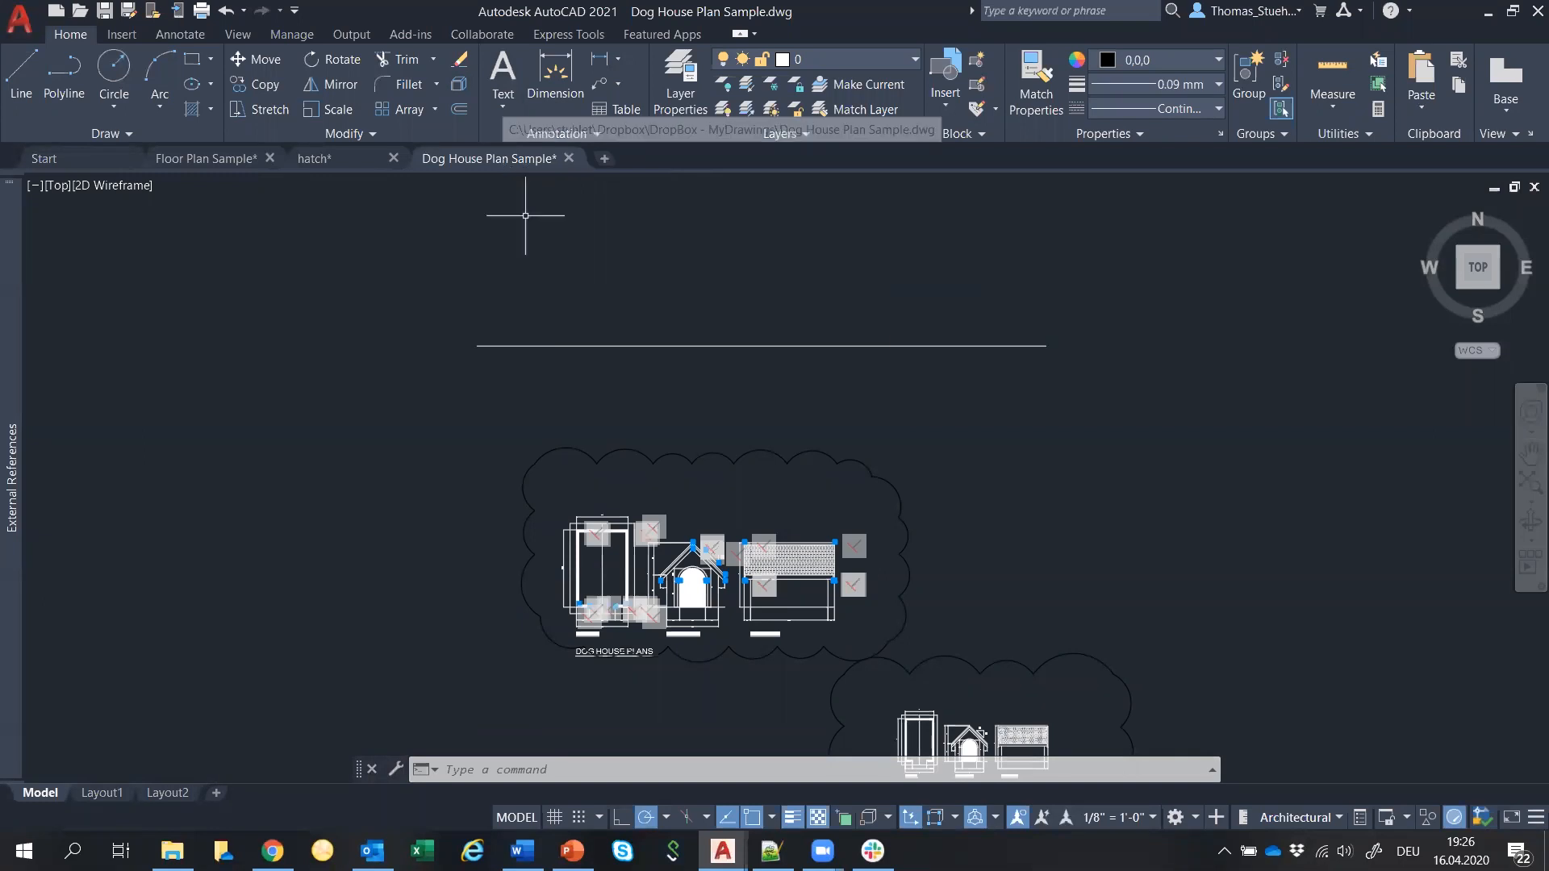
scroll(996, 453, down, 2)
mouse_move(1151, 560)
middle_down()
mouse_move(1135, 568)
mouse_move(976, 492)
middle_up()
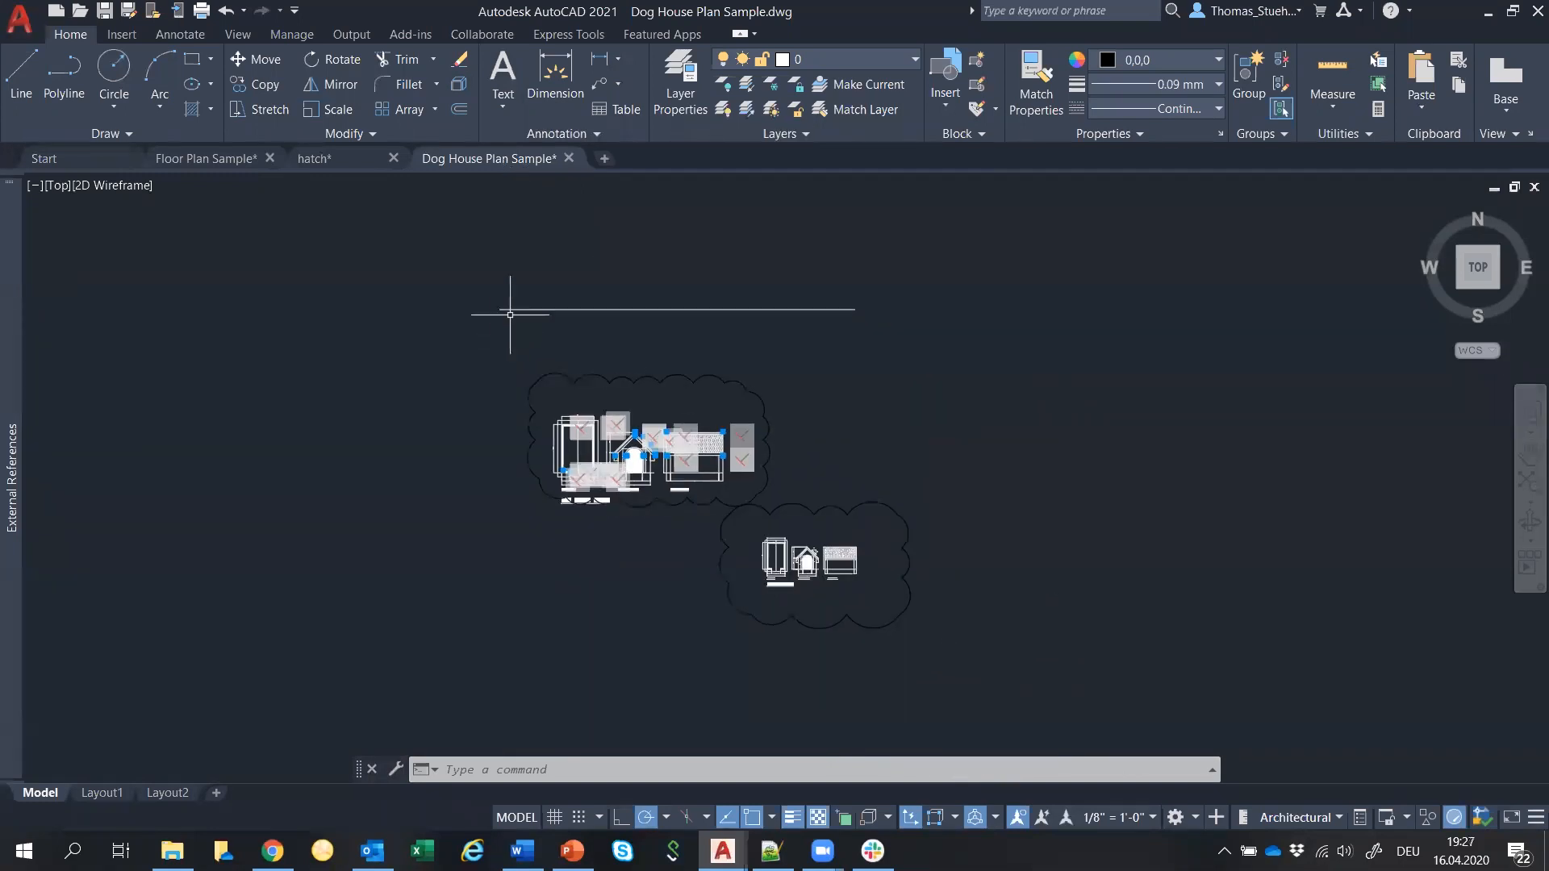
Save the dog house and hatch drawings, then return to the Floor Plan Sample drawing.
click(106, 10)
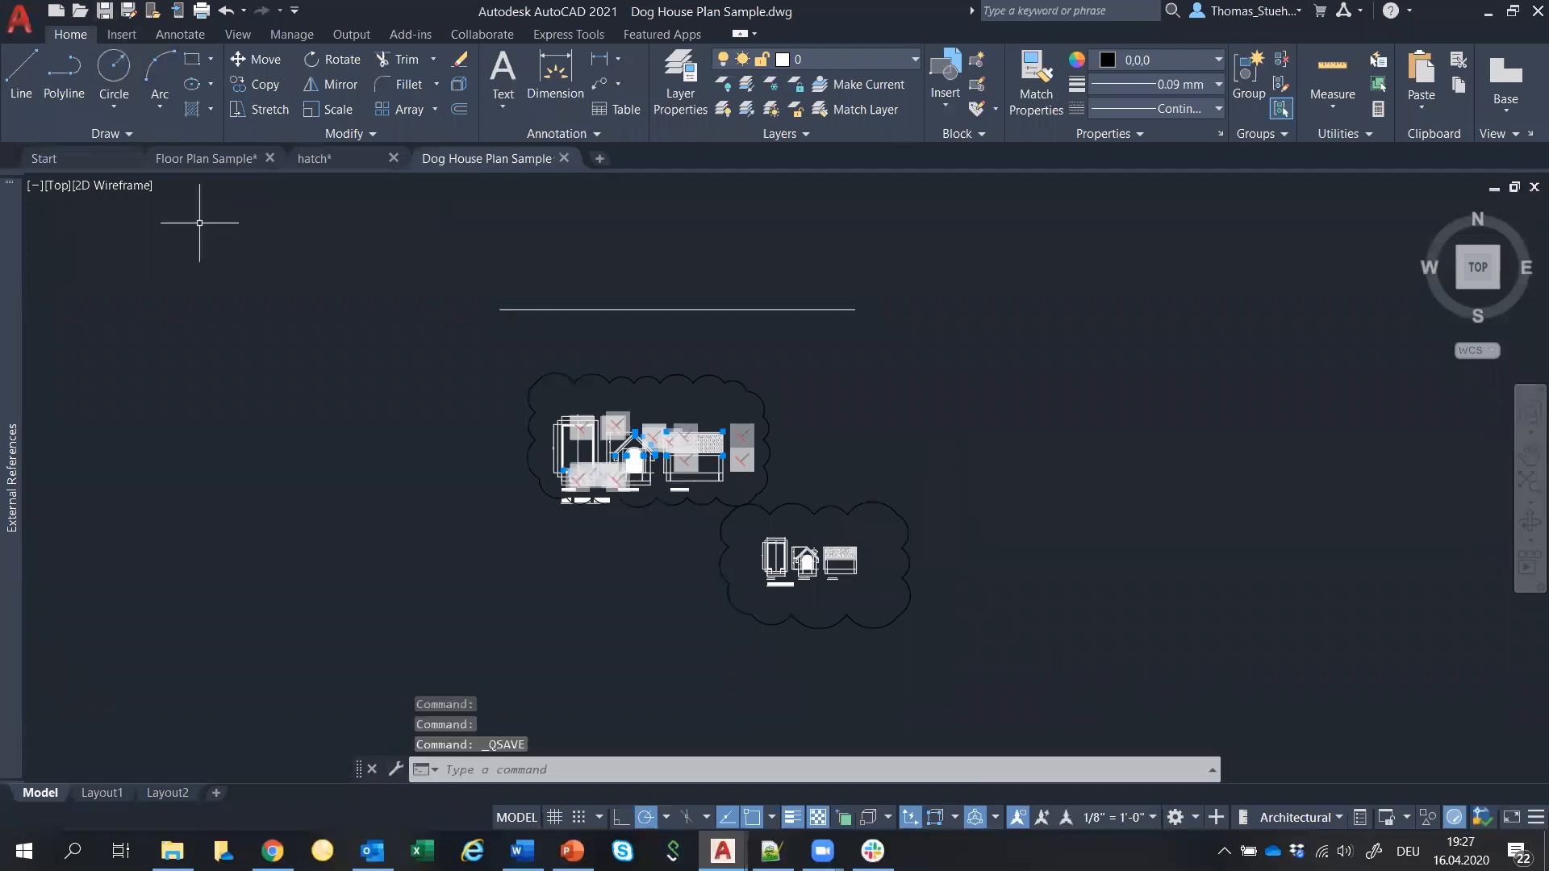
click(342, 159)
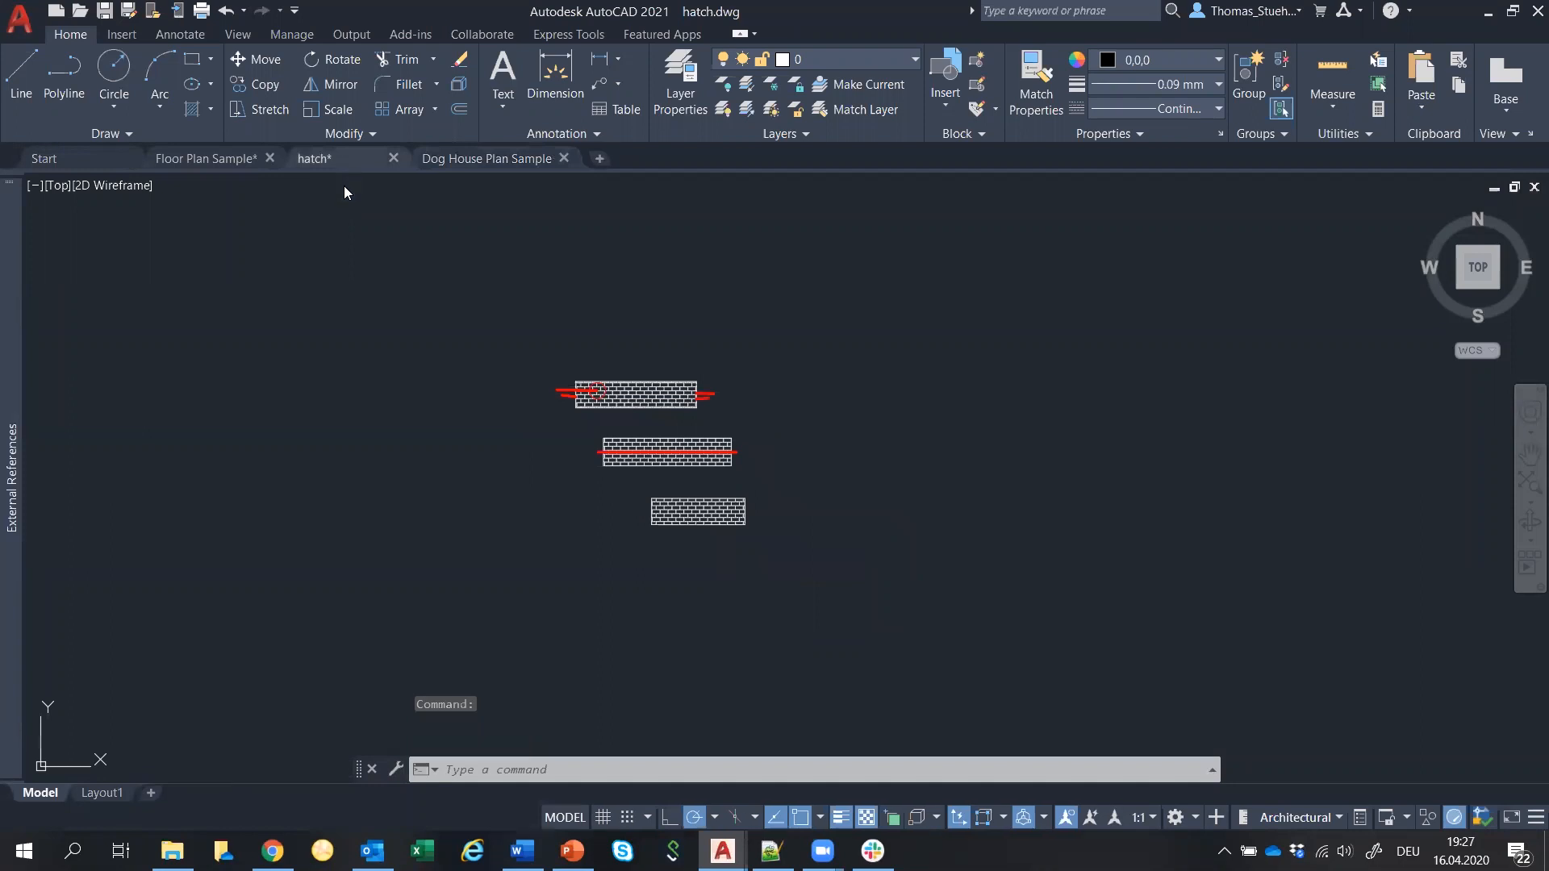
click(105, 10)
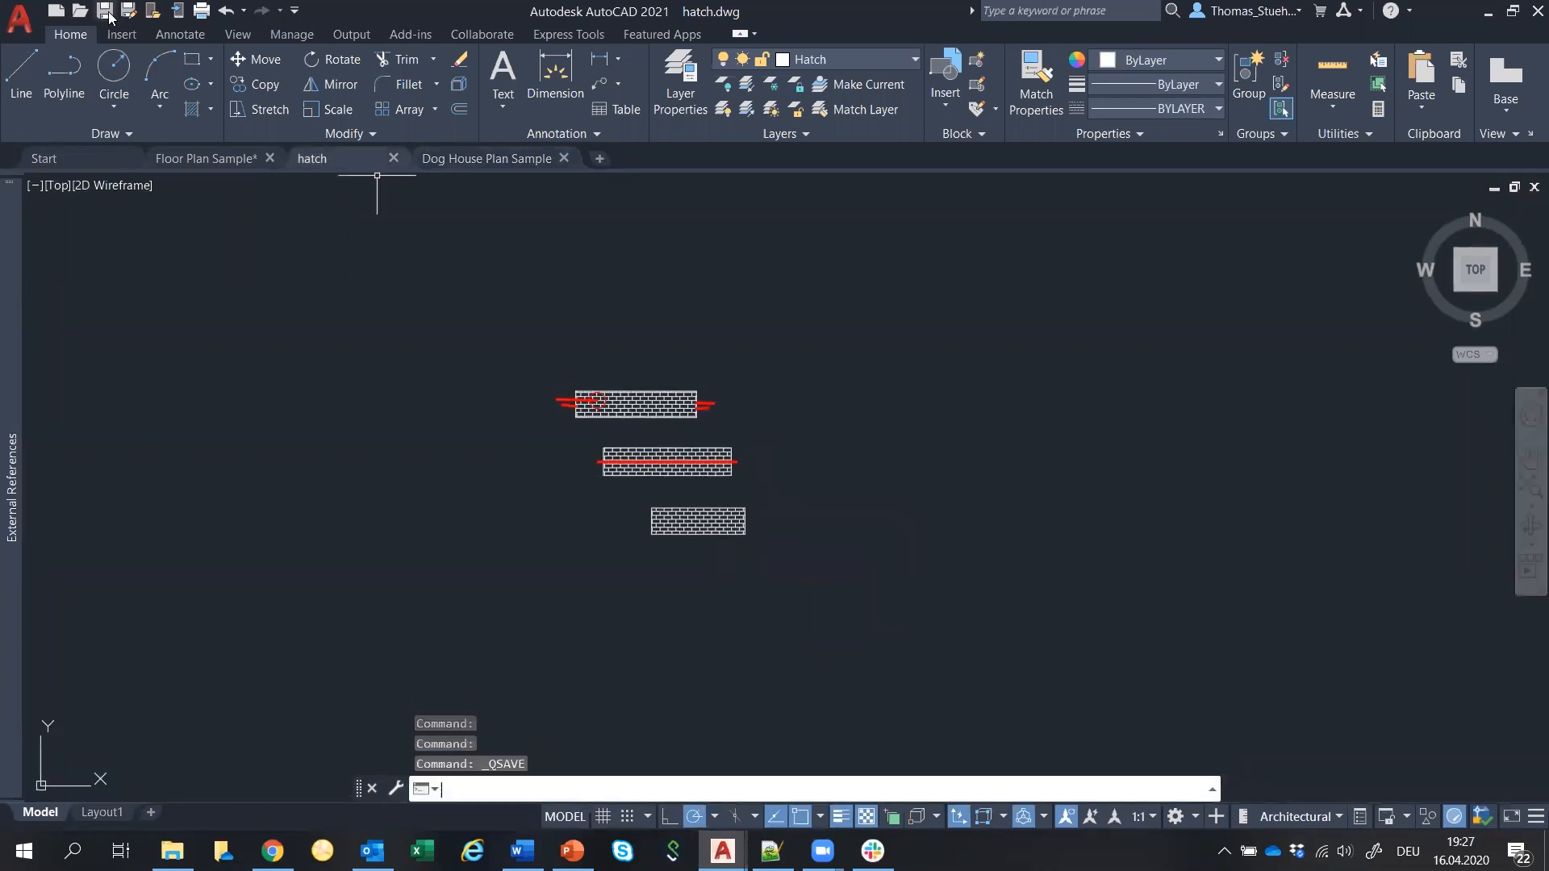
click(229, 155)
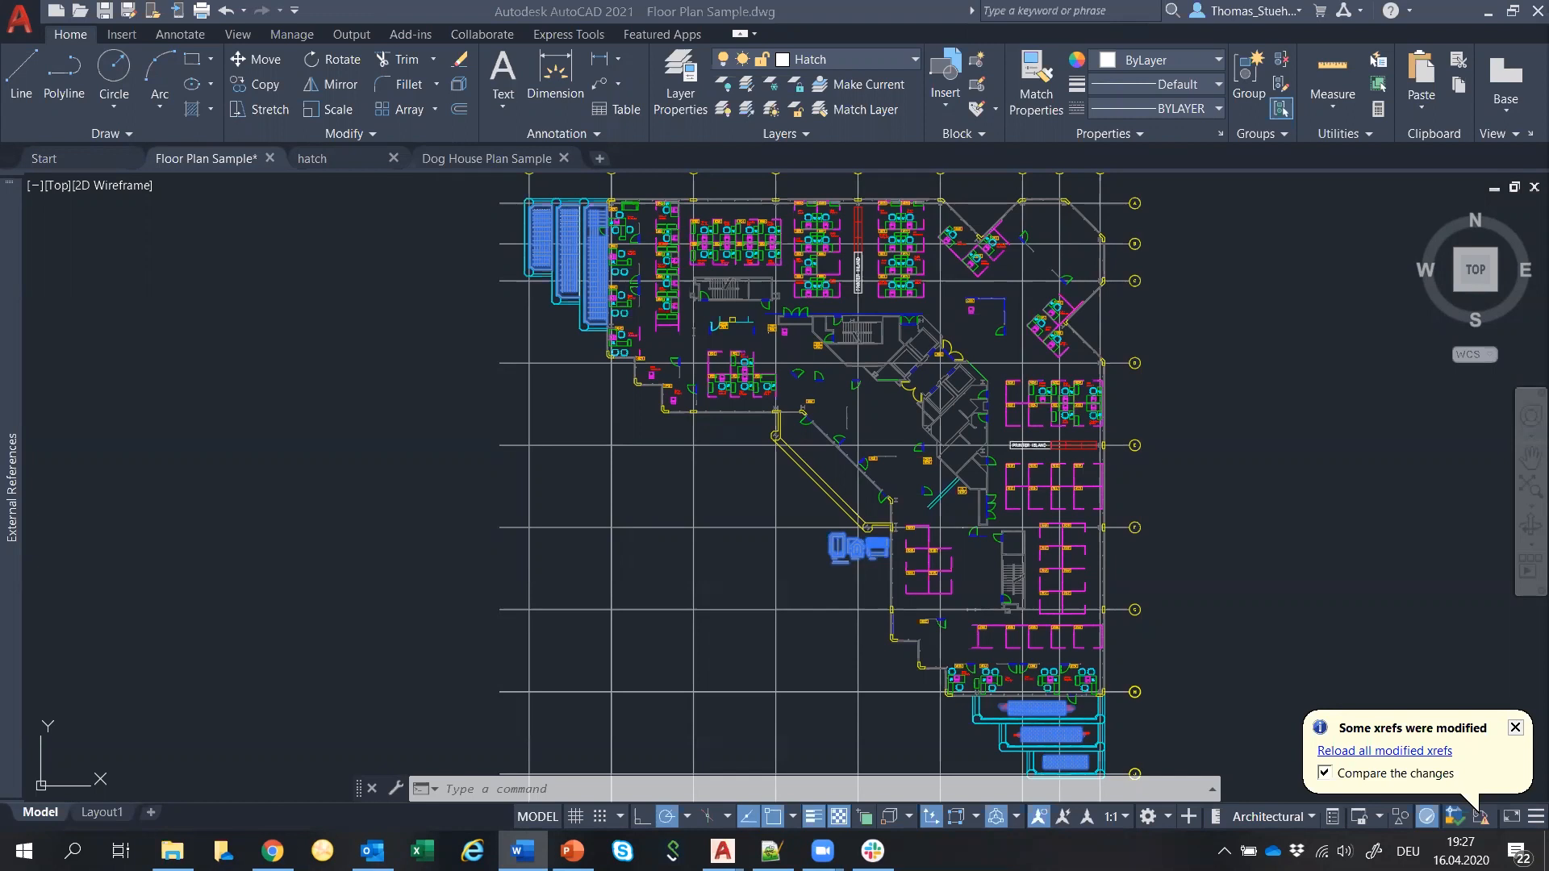
Reload the modified hatch xref with comparison enabled and bring up the compare display settings.
click(1413, 752)
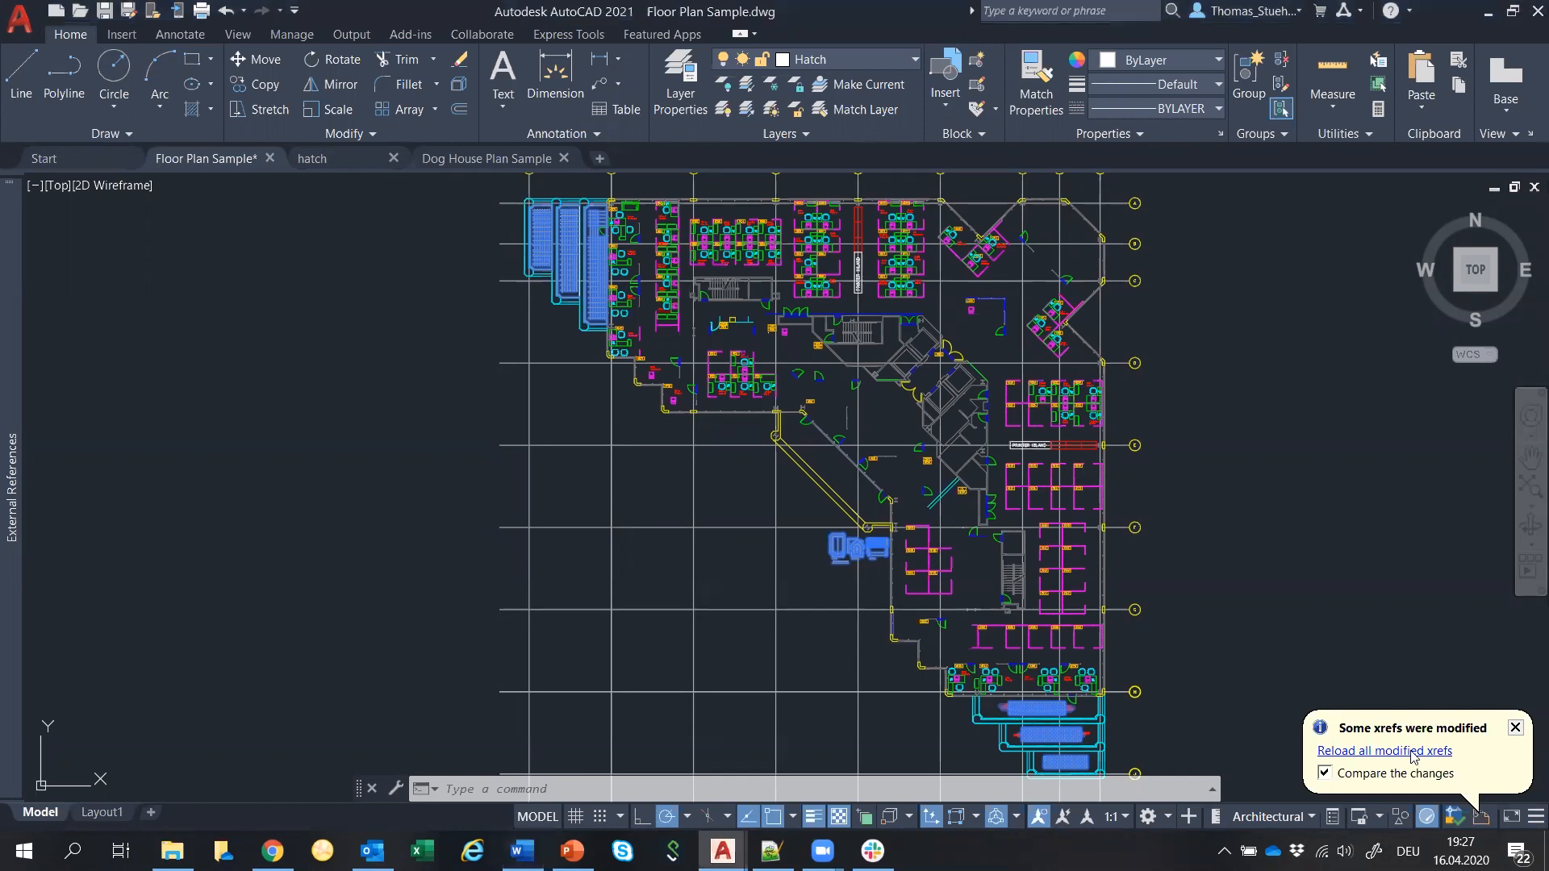
click(1412, 751)
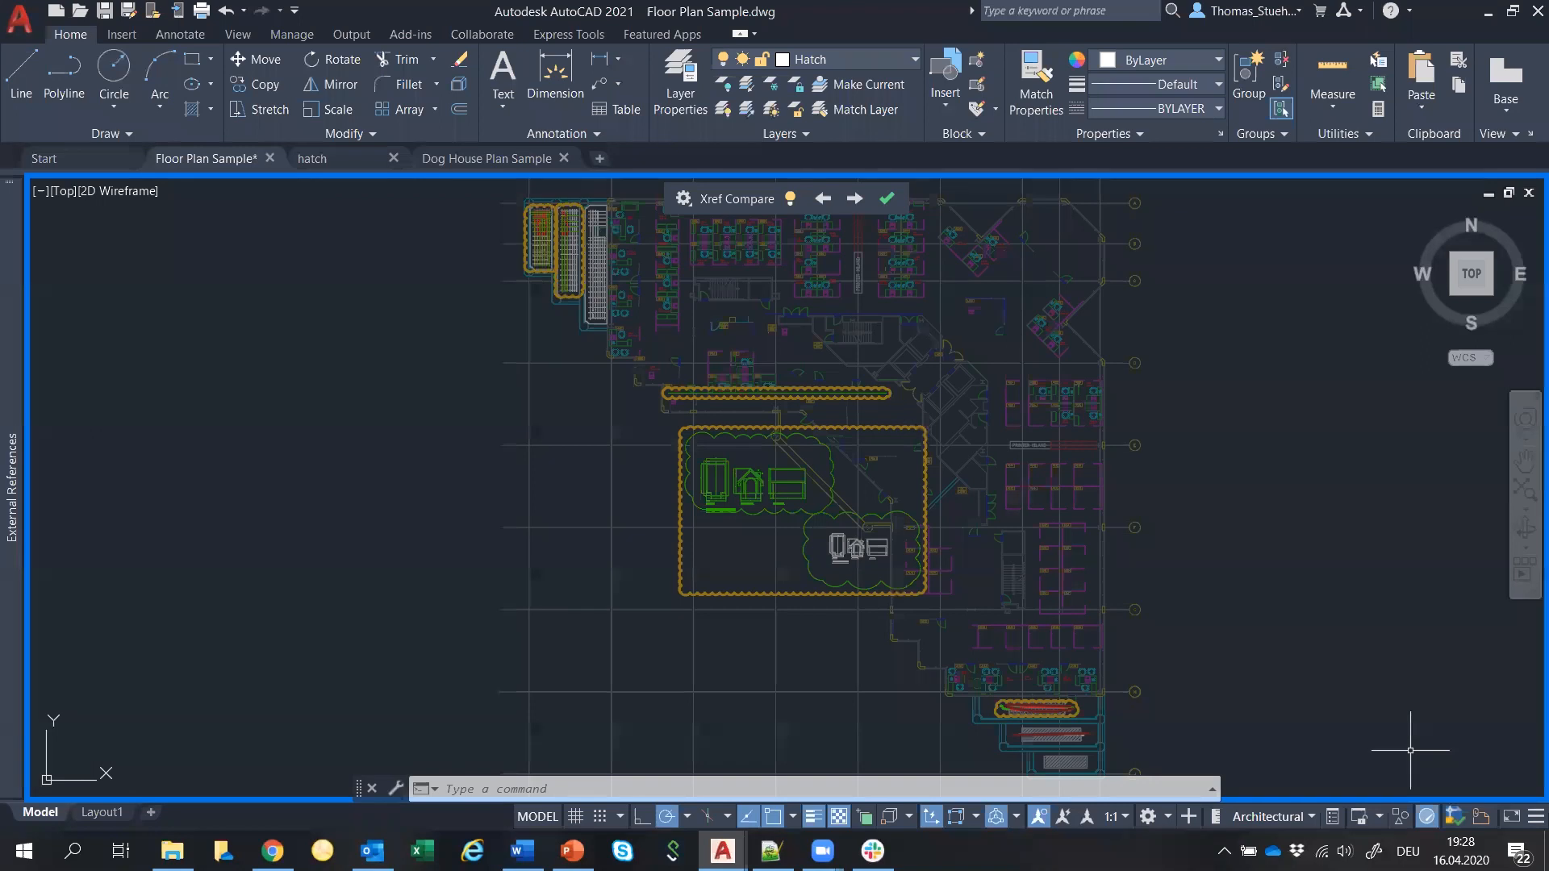
click(681, 199)
drag(551, 219, 308, 215)
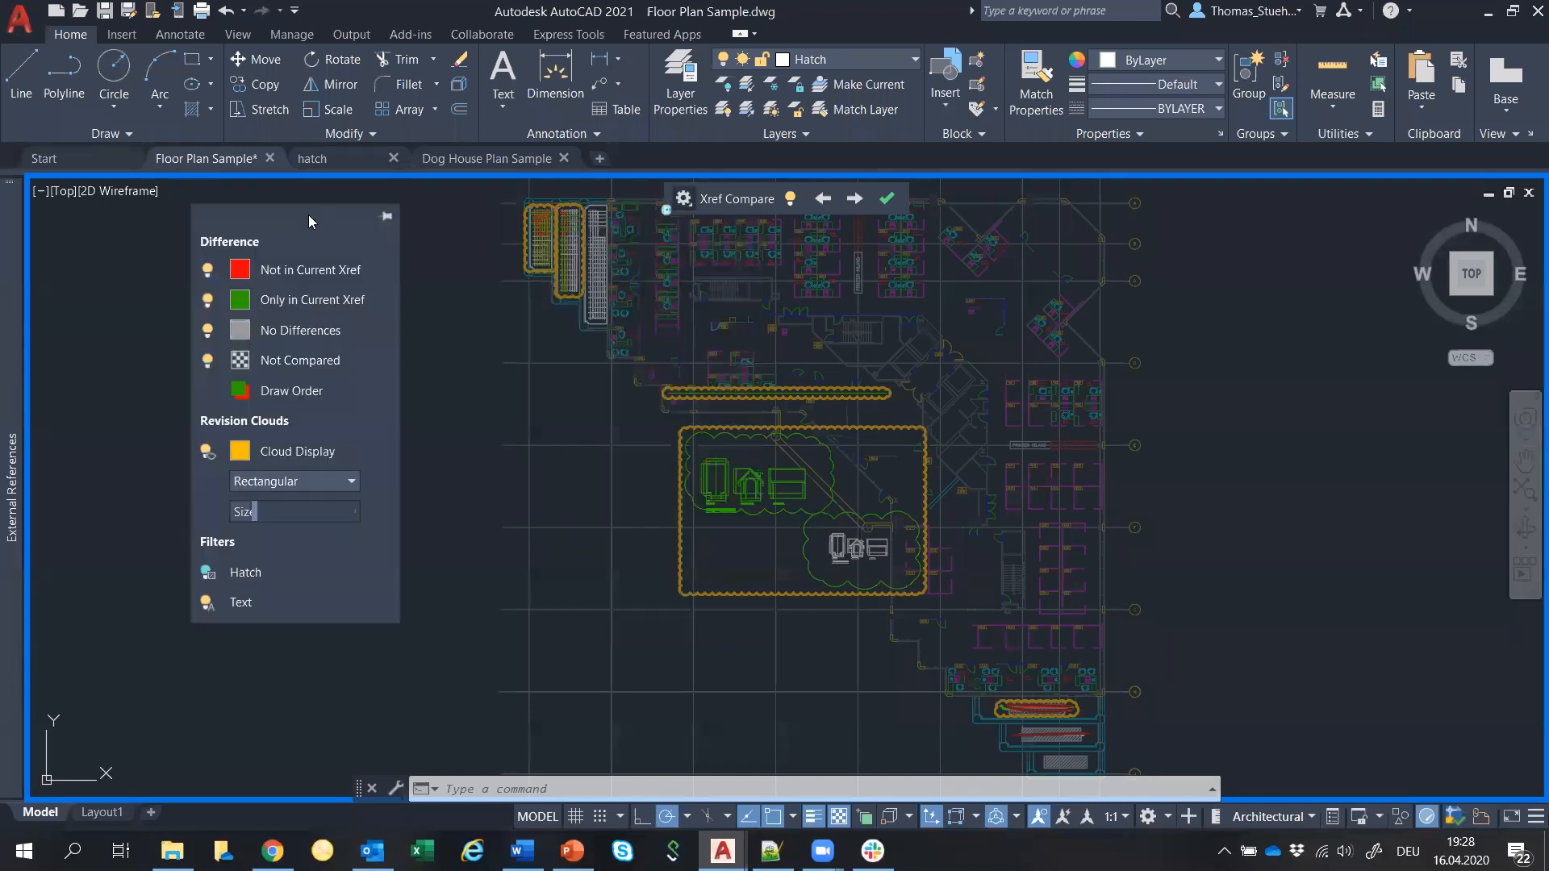
Toggle visibility of current-only, missing, common and not-compared objects off and back on.
click(206, 300)
click(207, 300)
click(208, 271)
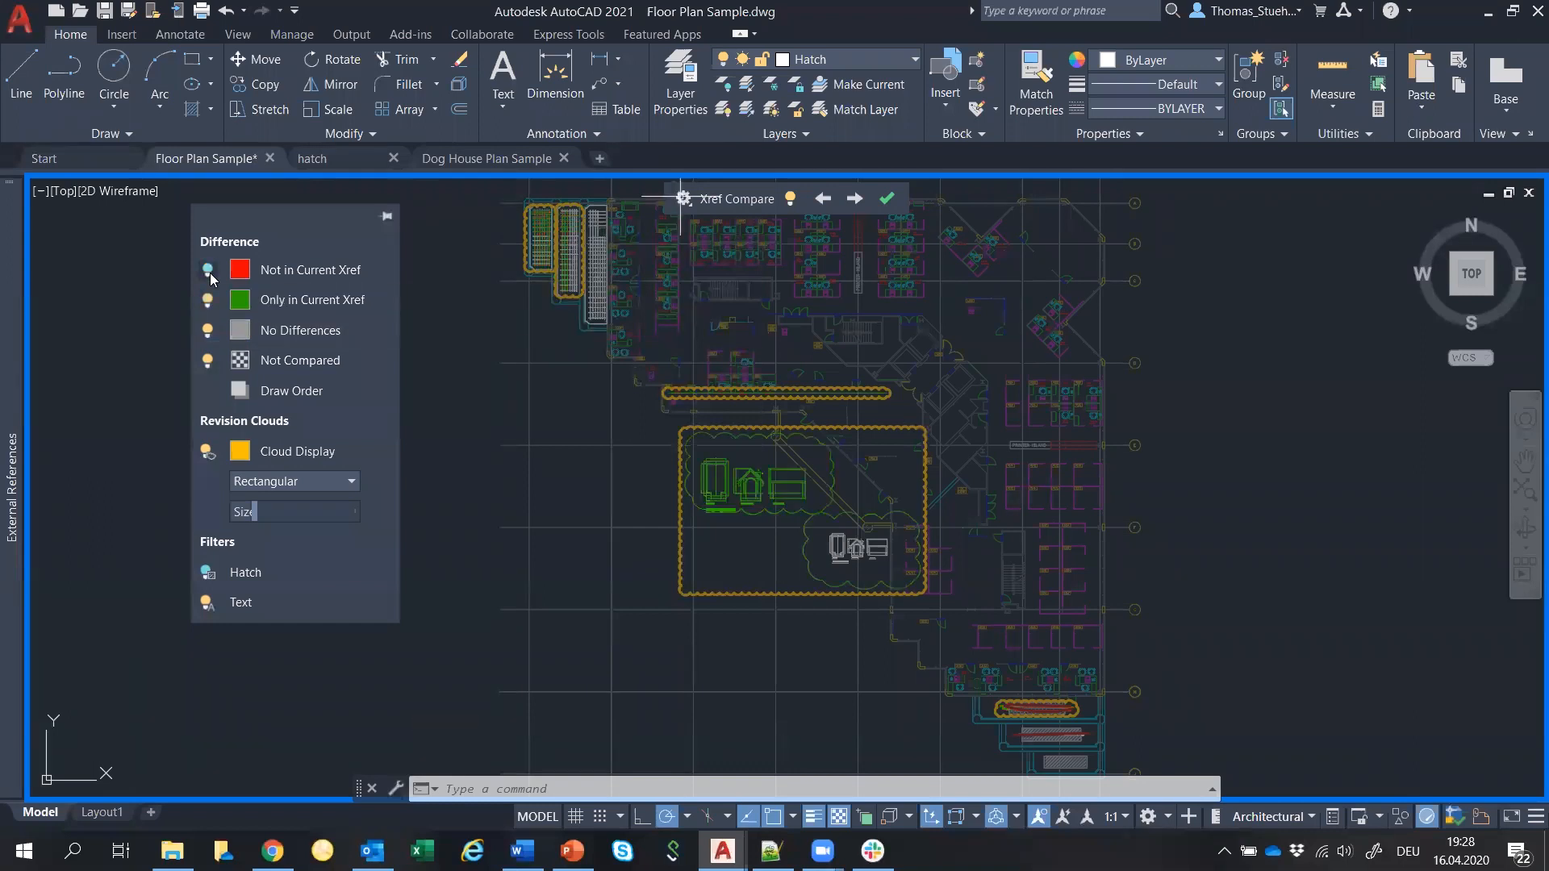
click(208, 271)
click(207, 330)
click(207, 331)
click(207, 331)
click(207, 330)
click(207, 361)
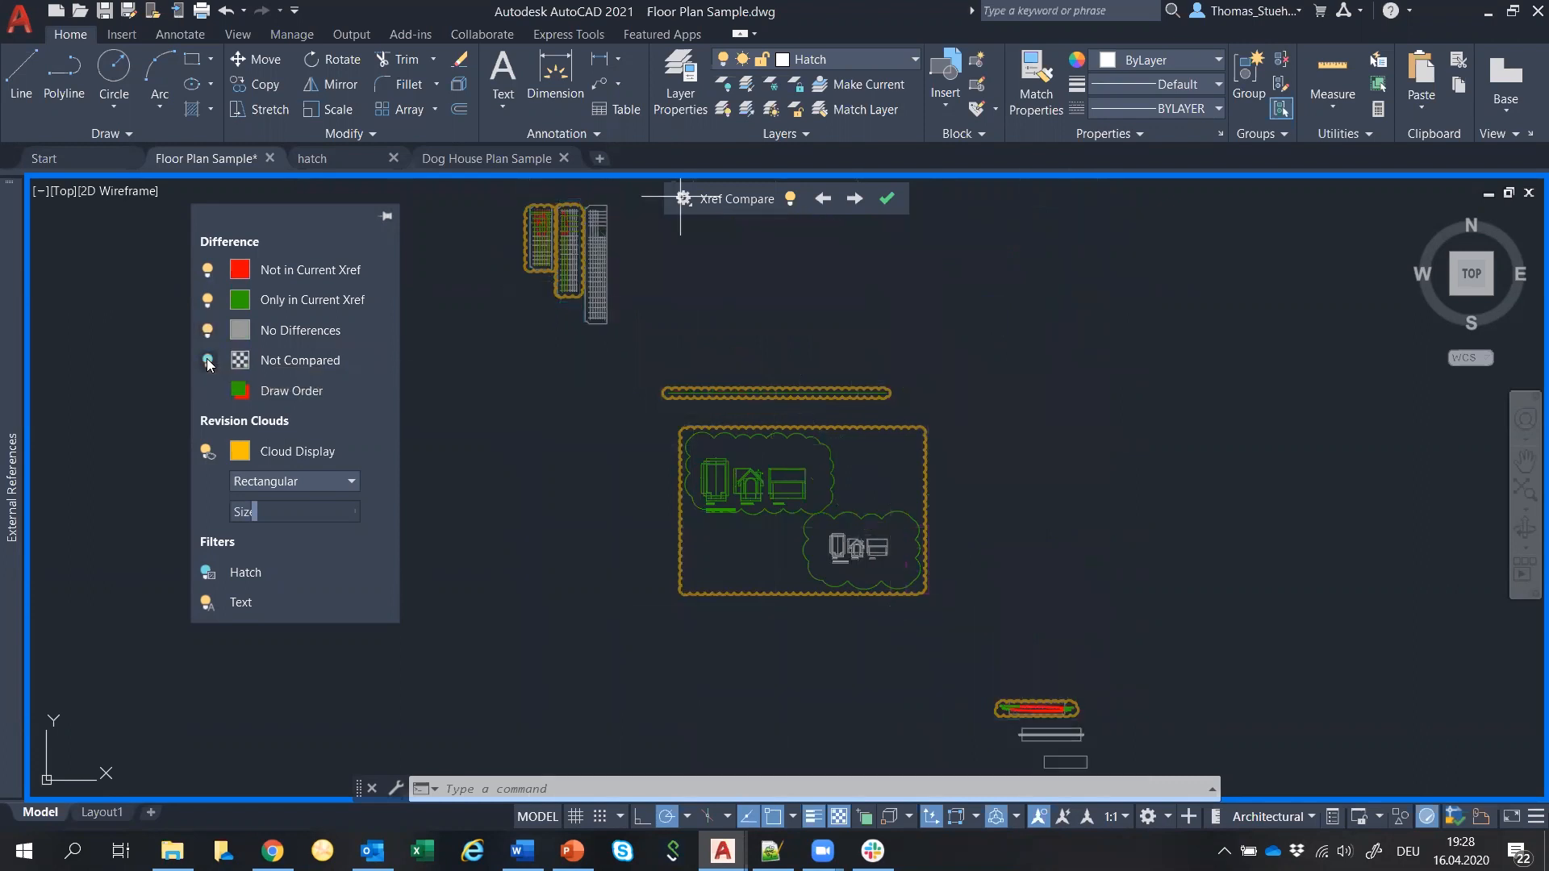
click(207, 360)
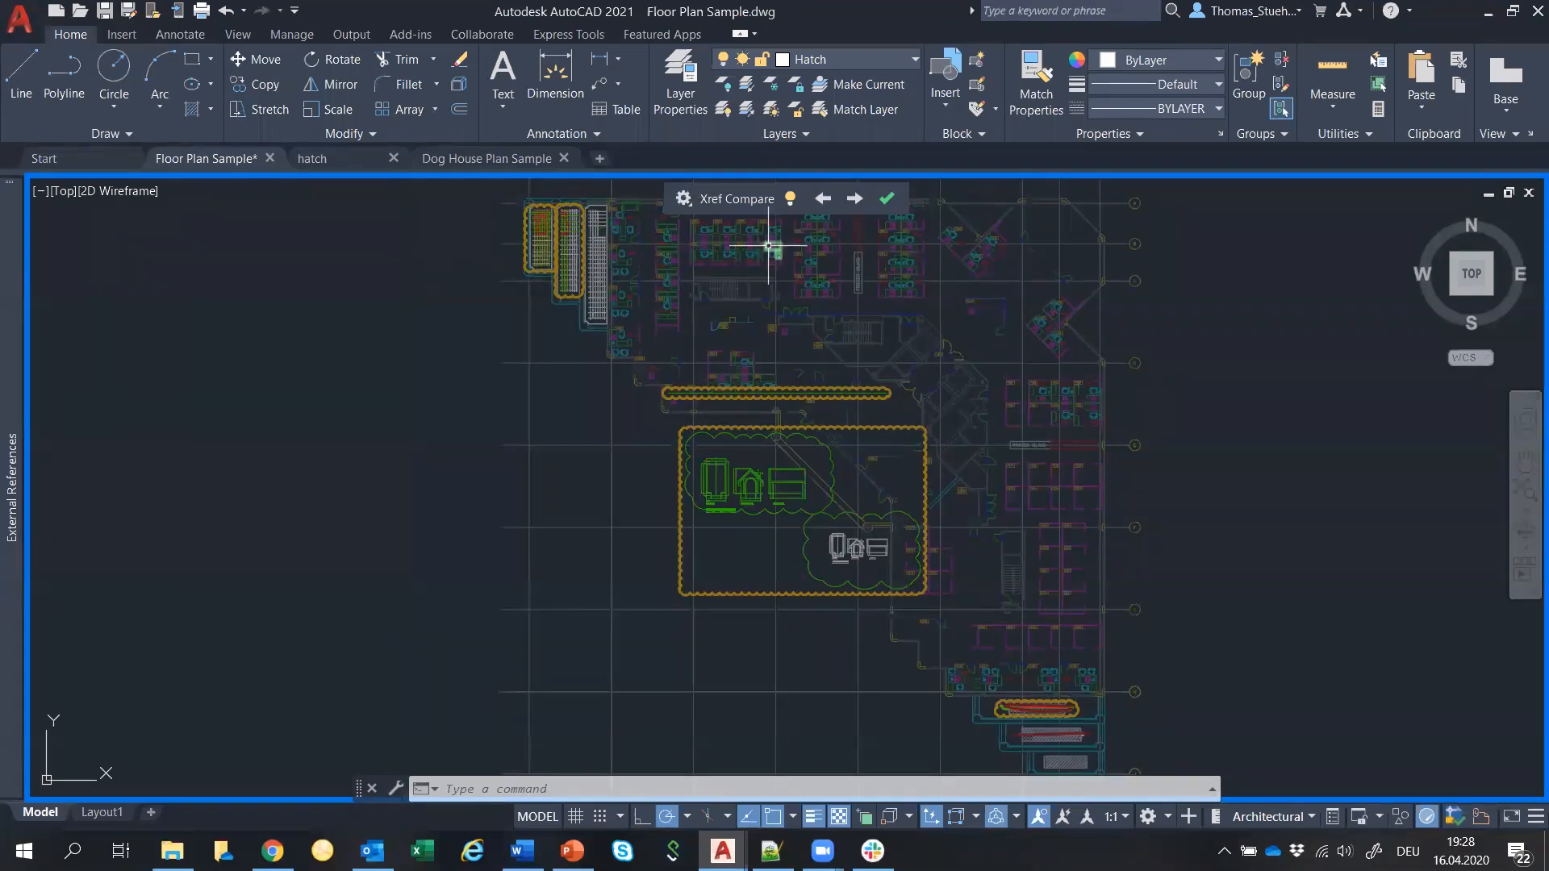
Step through the clouded changes to the dog house plans, then exit Xref Compare.
click(823, 198)
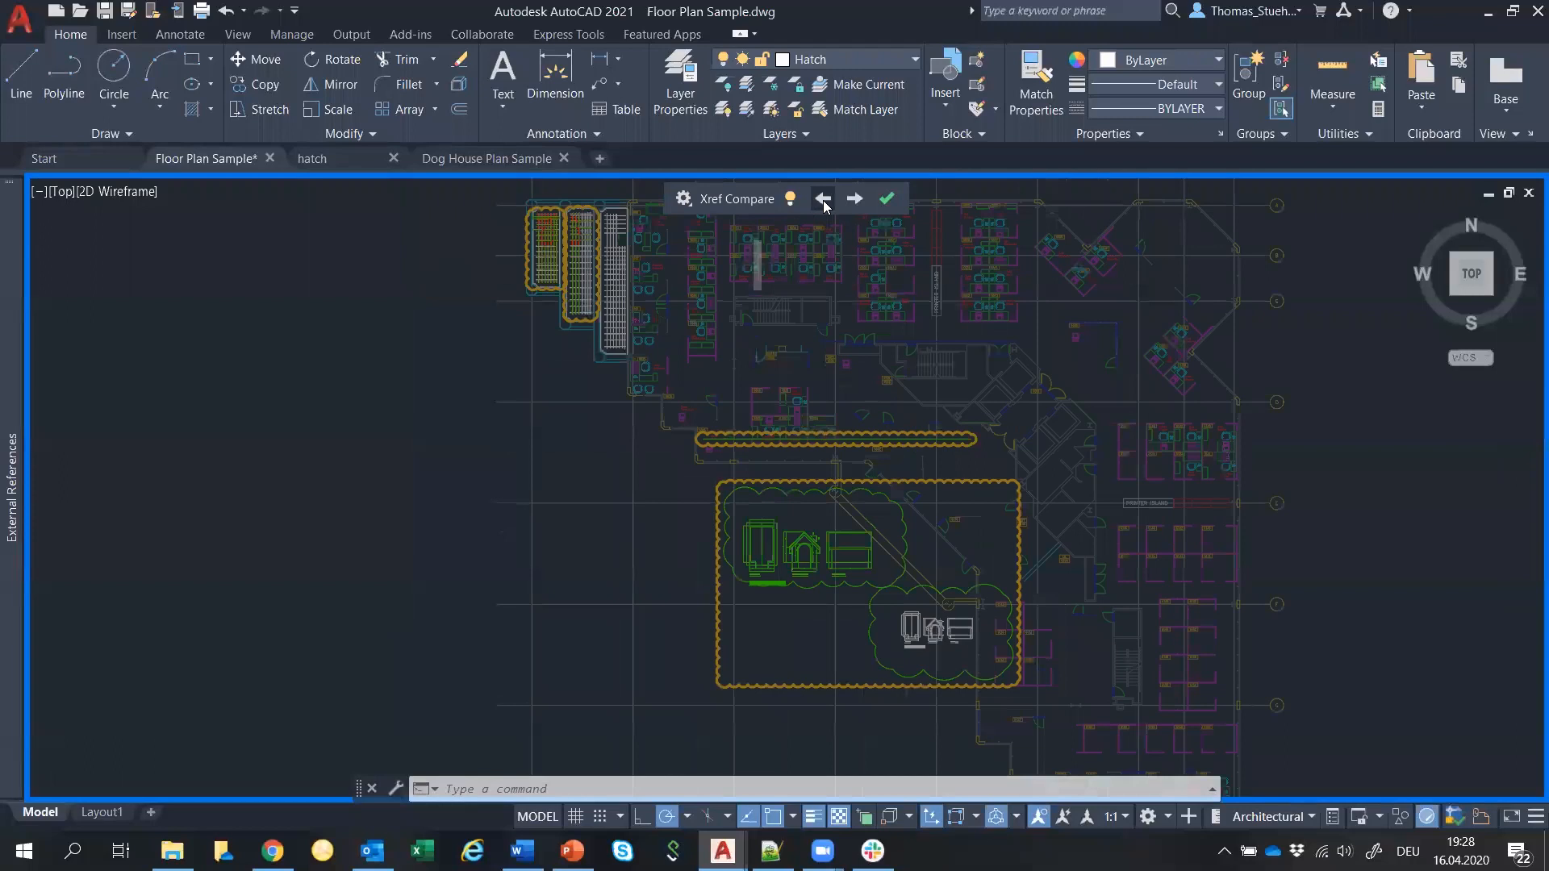
click(855, 198)
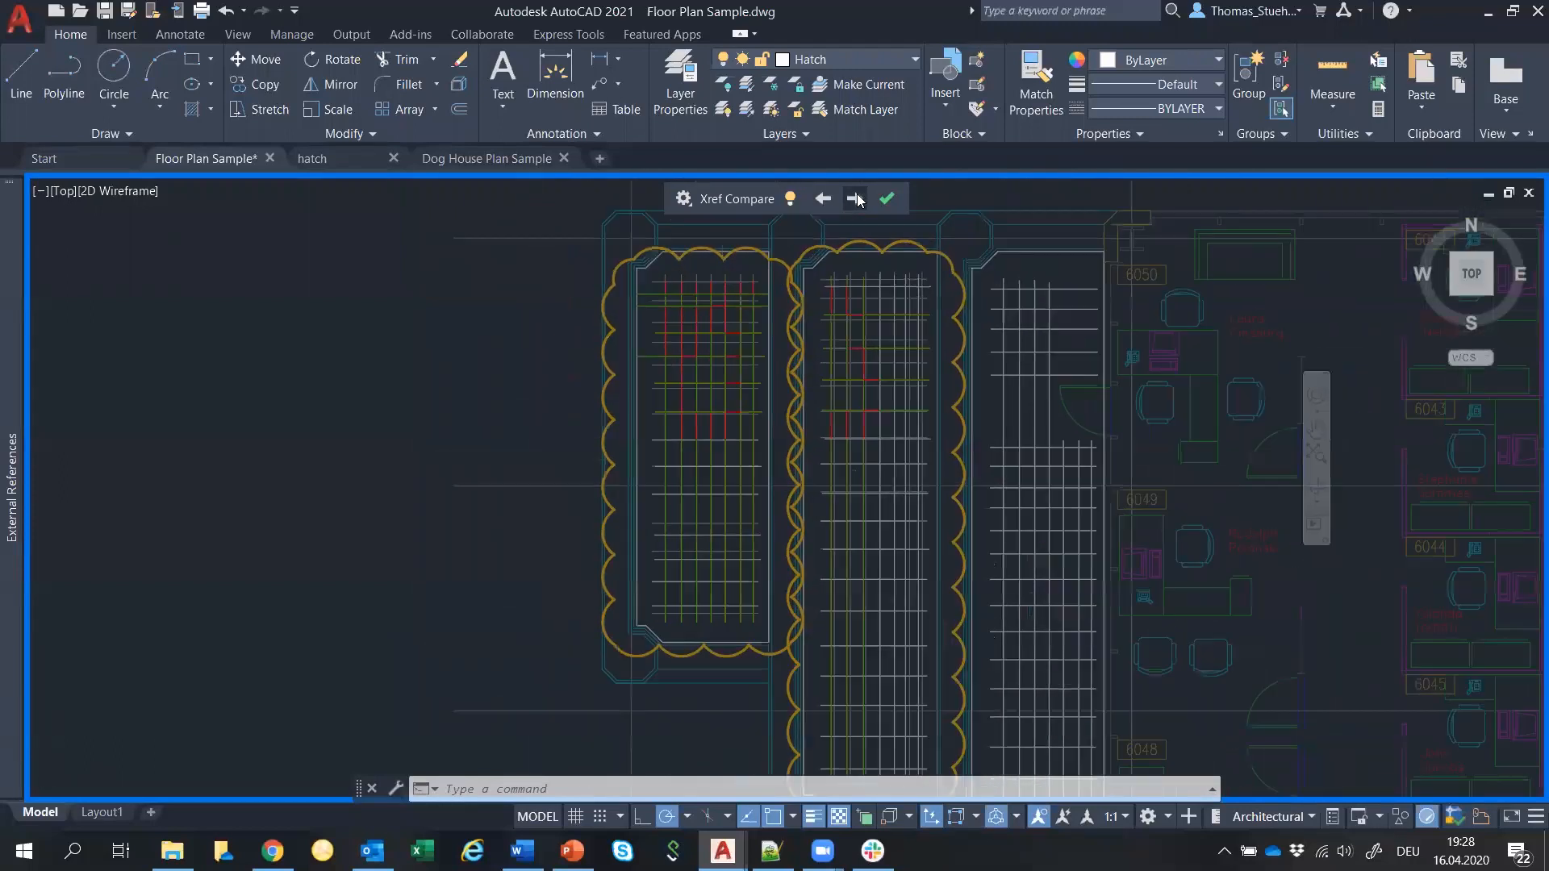
click(855, 199)
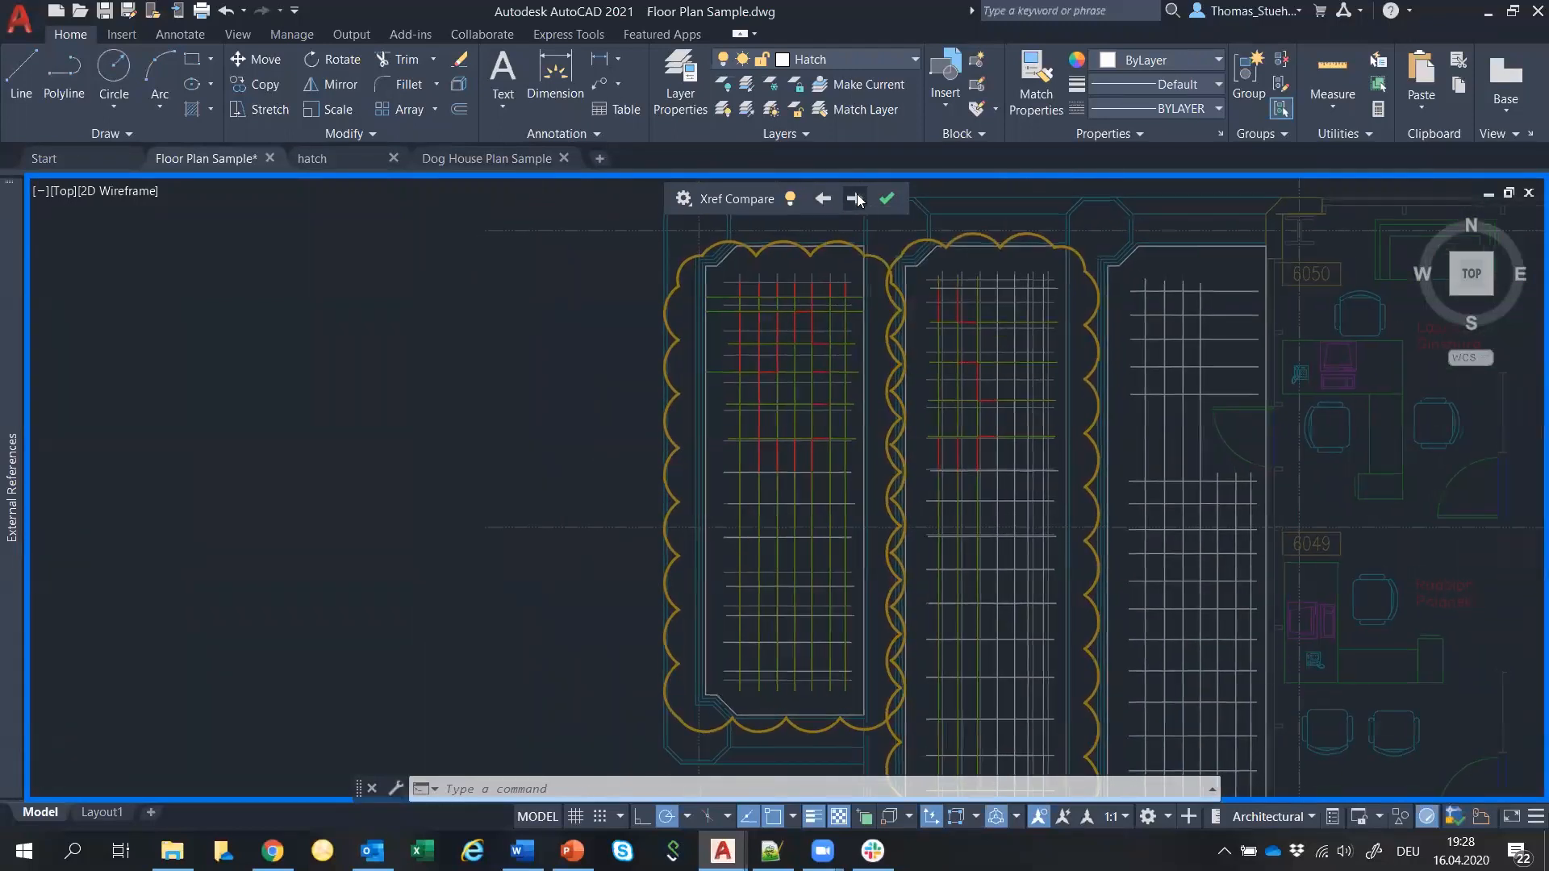
click(855, 199)
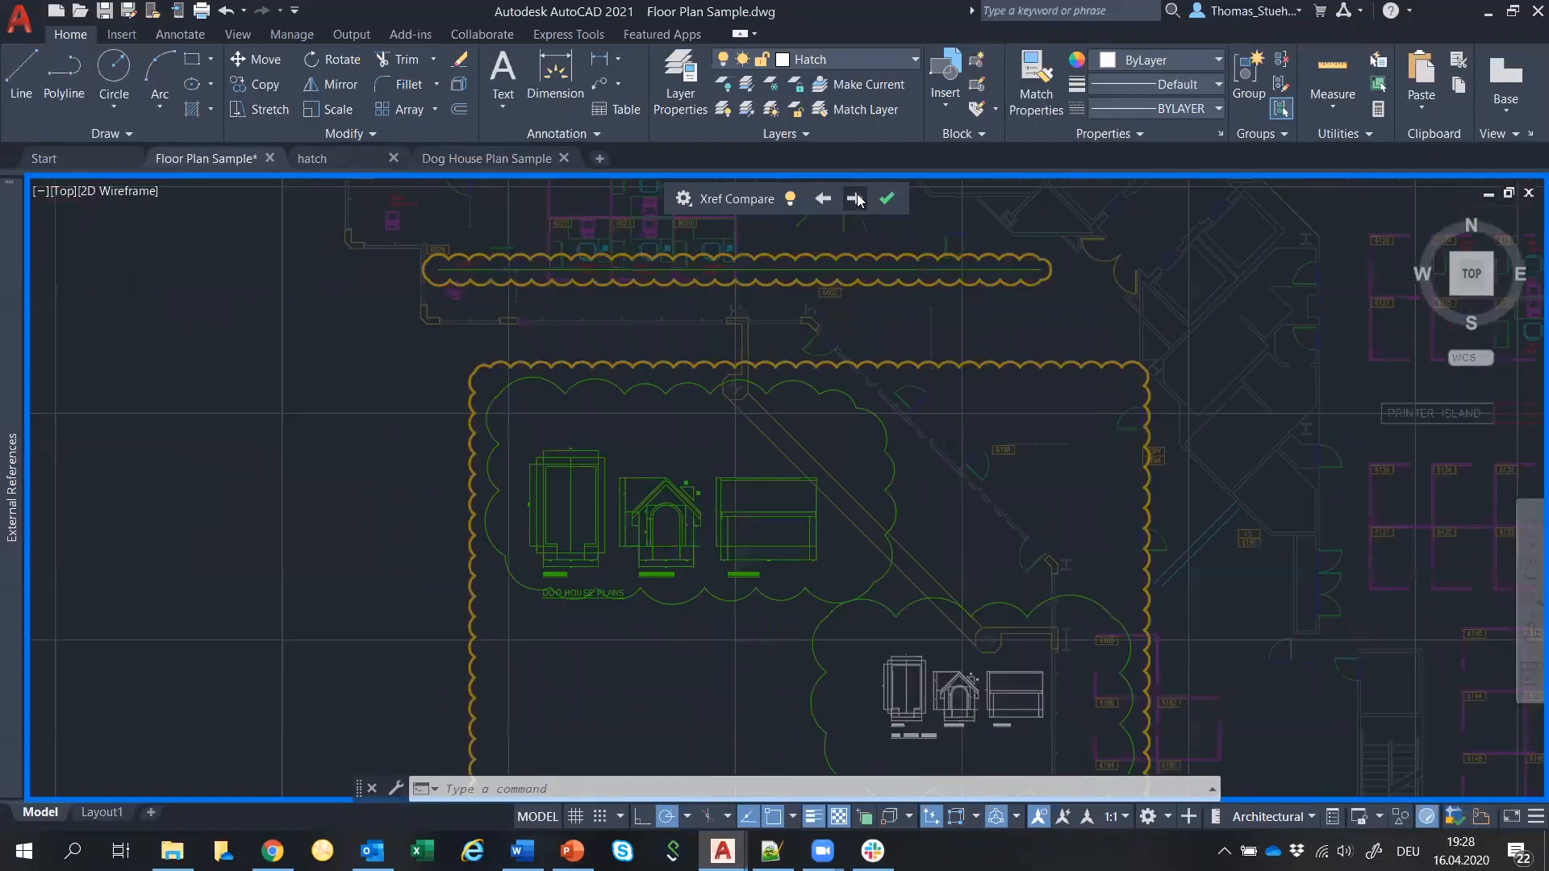
click(885, 204)
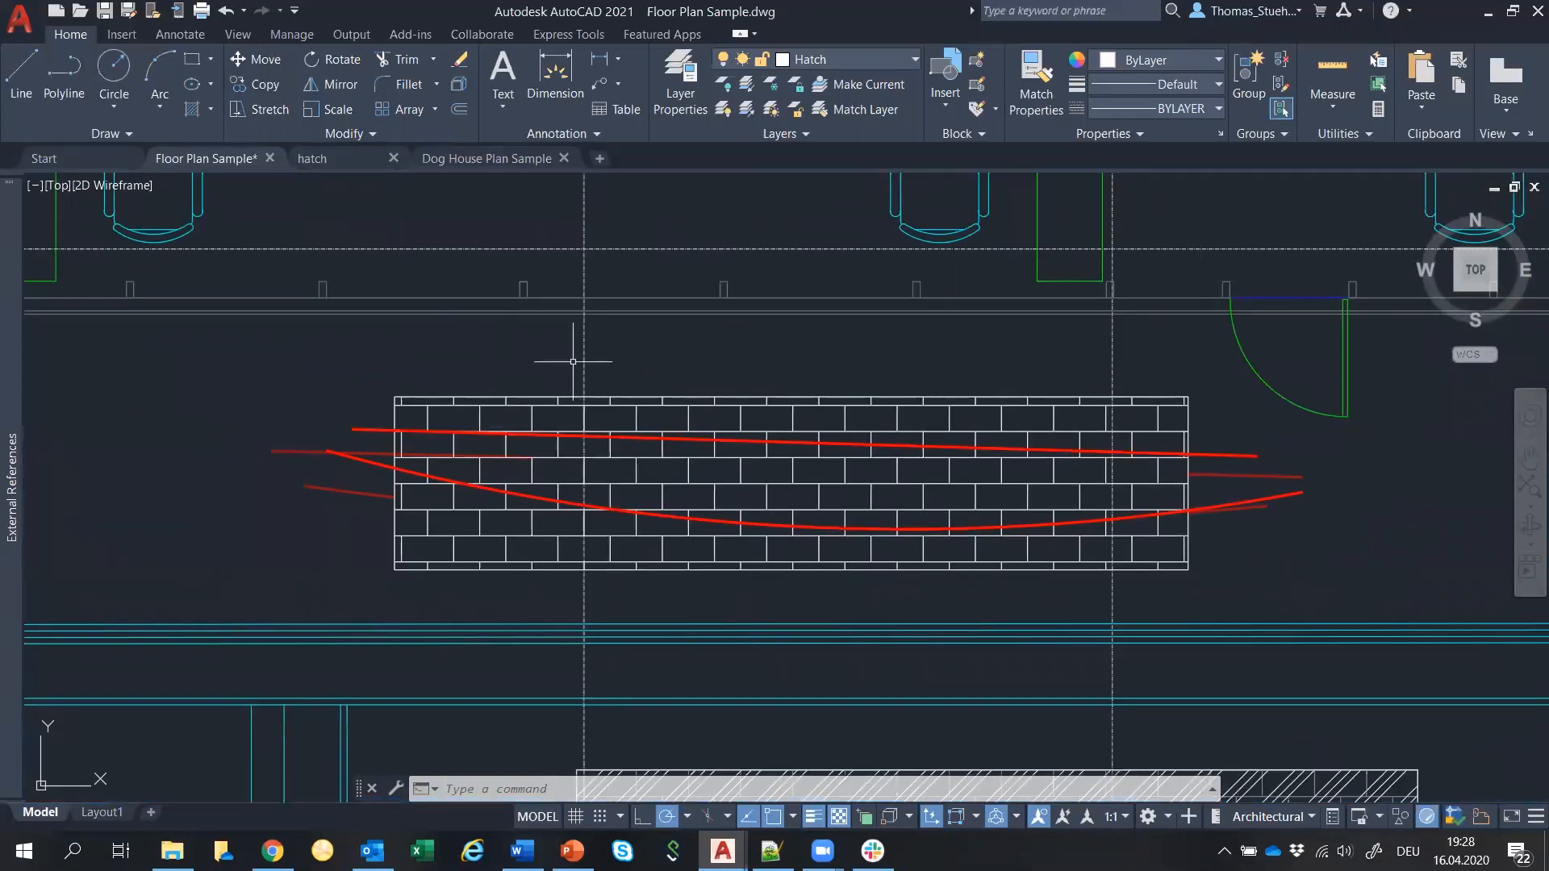
scroll(573, 361, down, 2)
scroll(573, 361, down, 6)
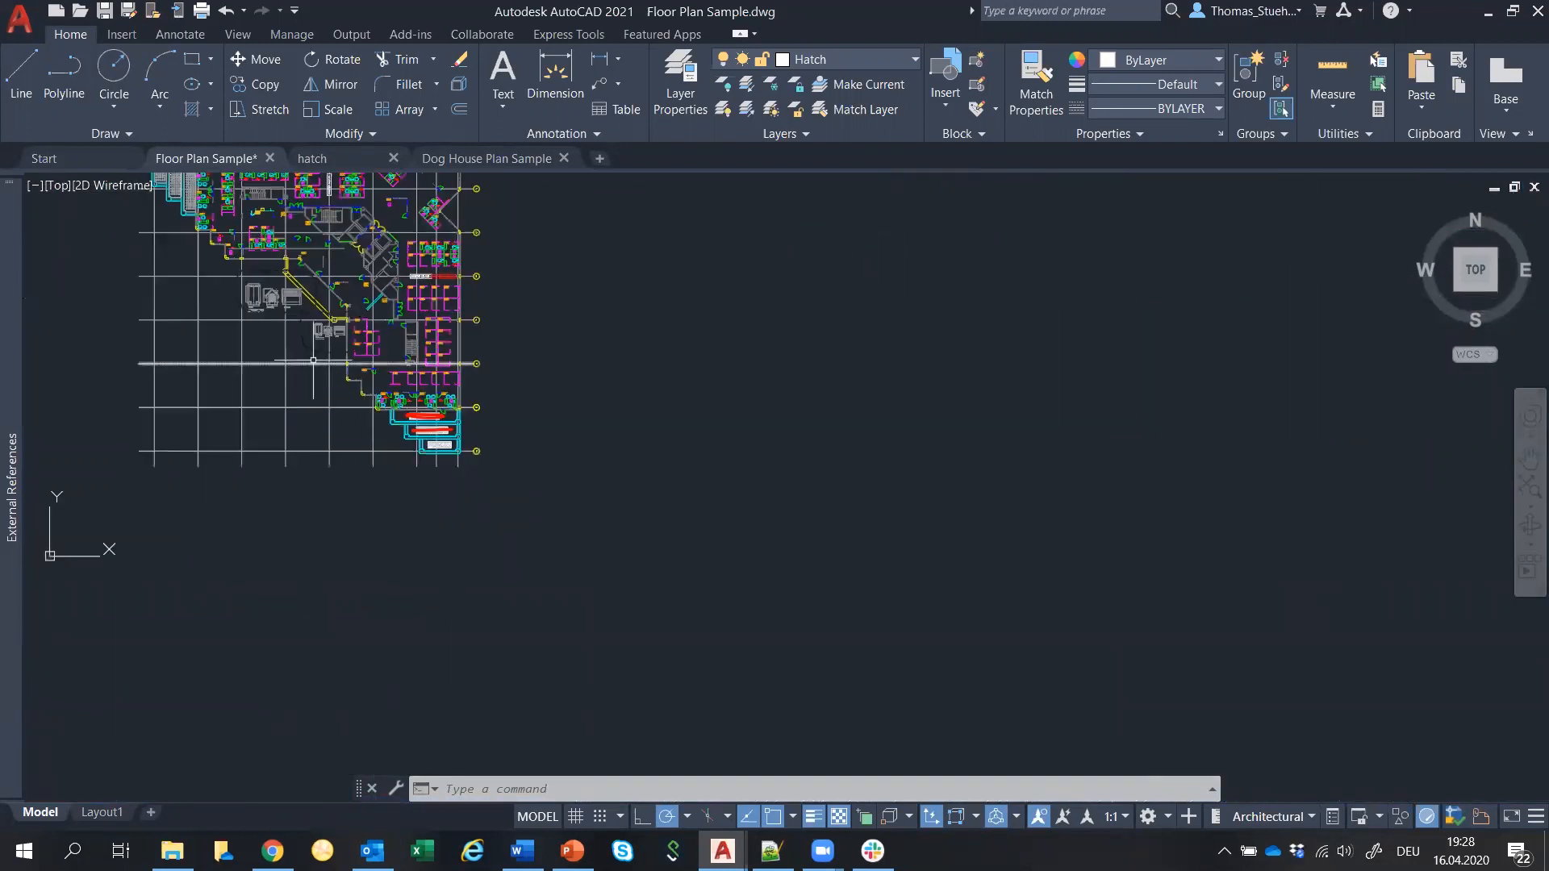
Pan and zoom in on the dog house floor plan, front elevation and side elevation.
scroll(311, 316, up, 5)
middle_drag(310, 316, 492, 466)
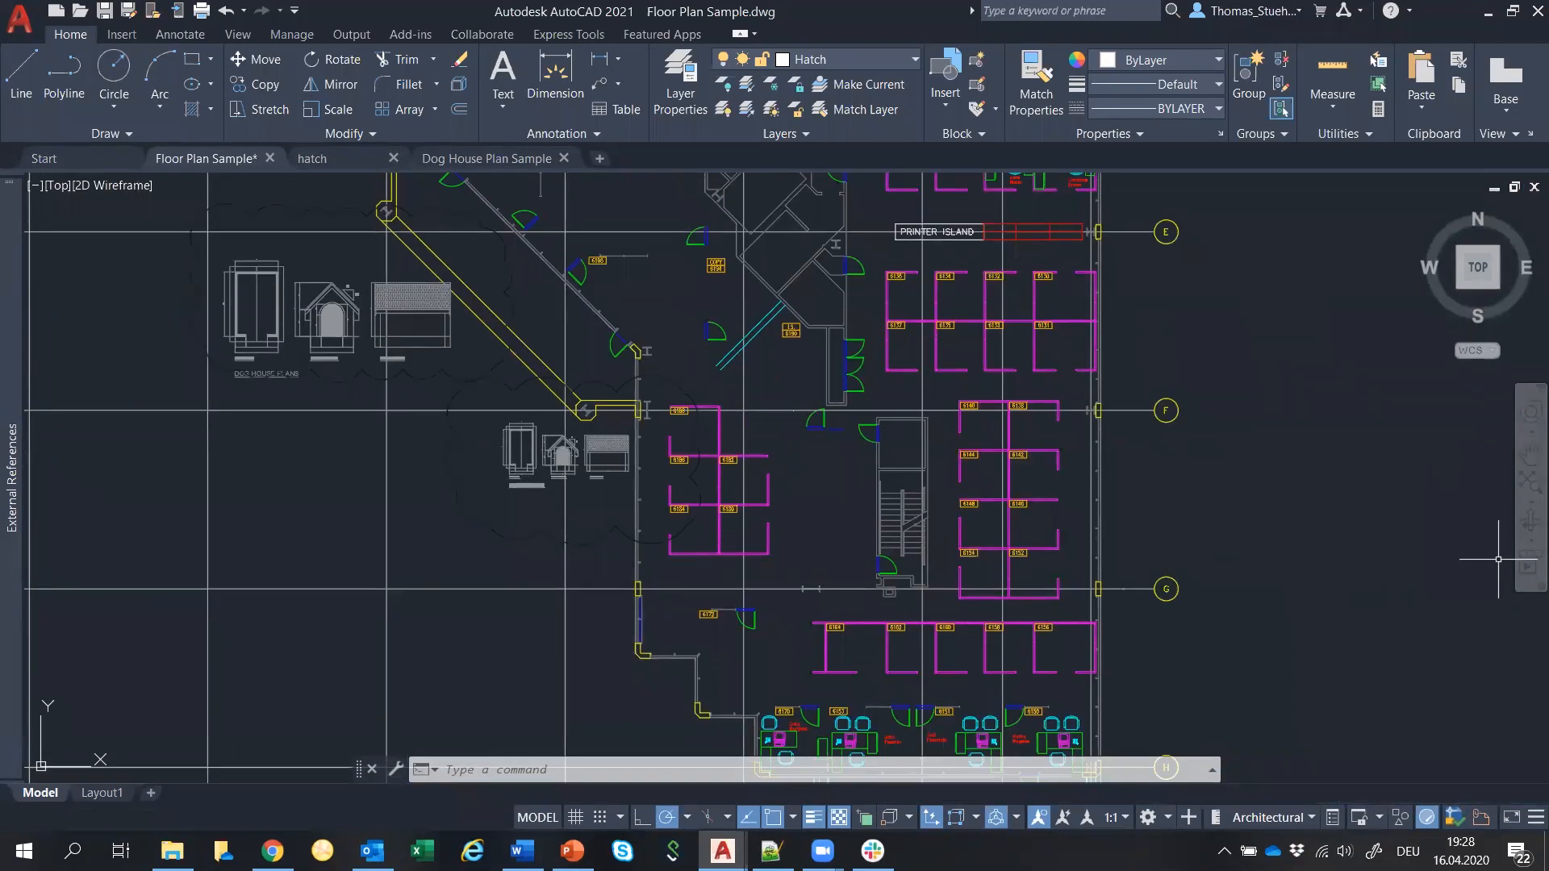
key(alt+Tab)
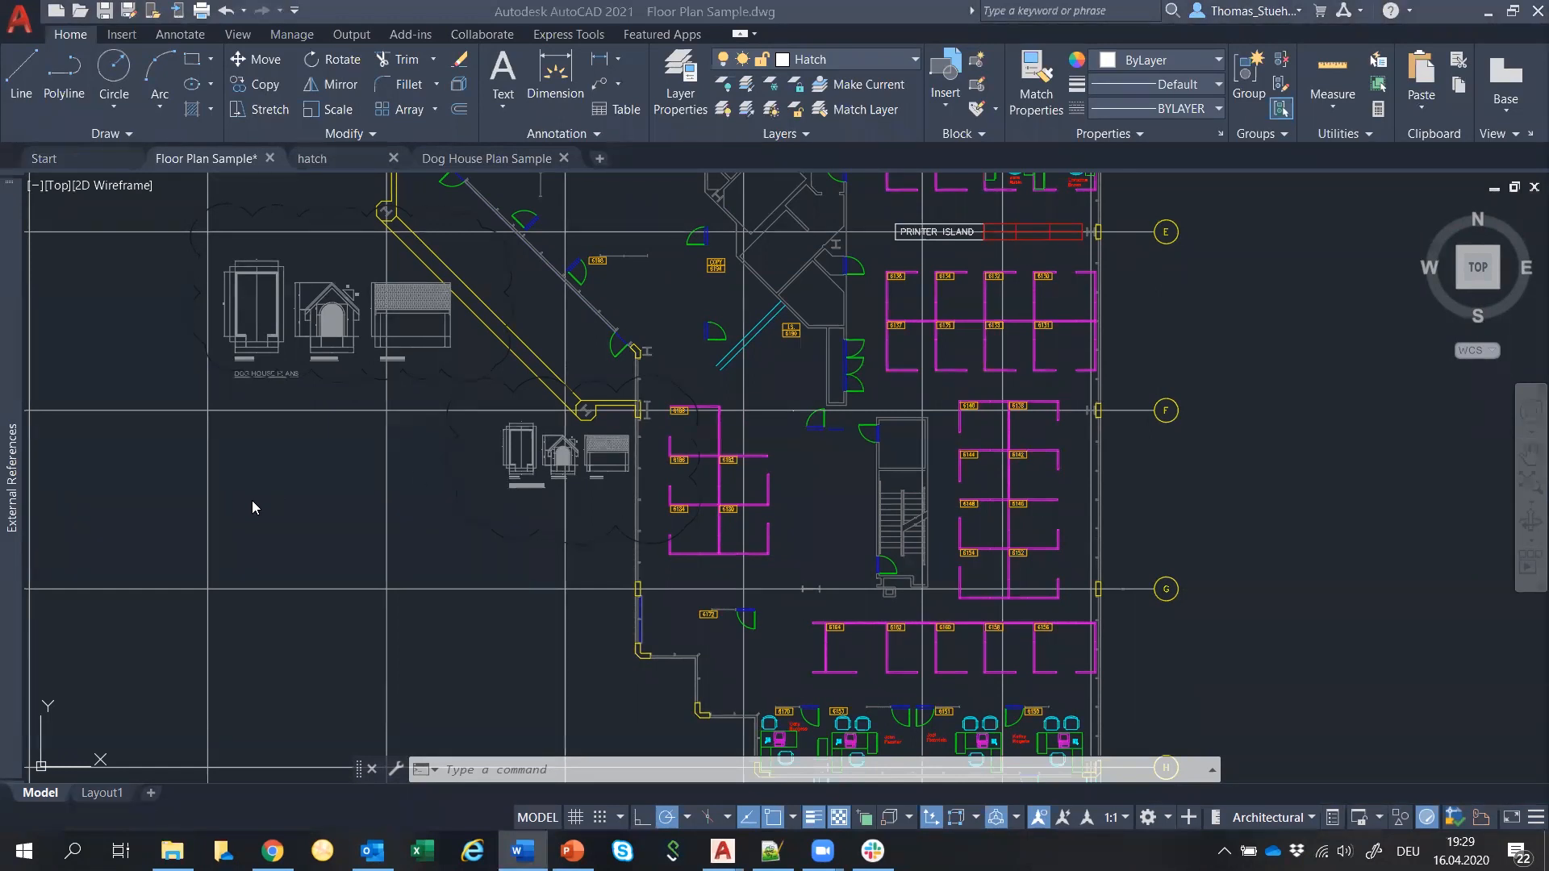
click(323, 469)
click(344, 508)
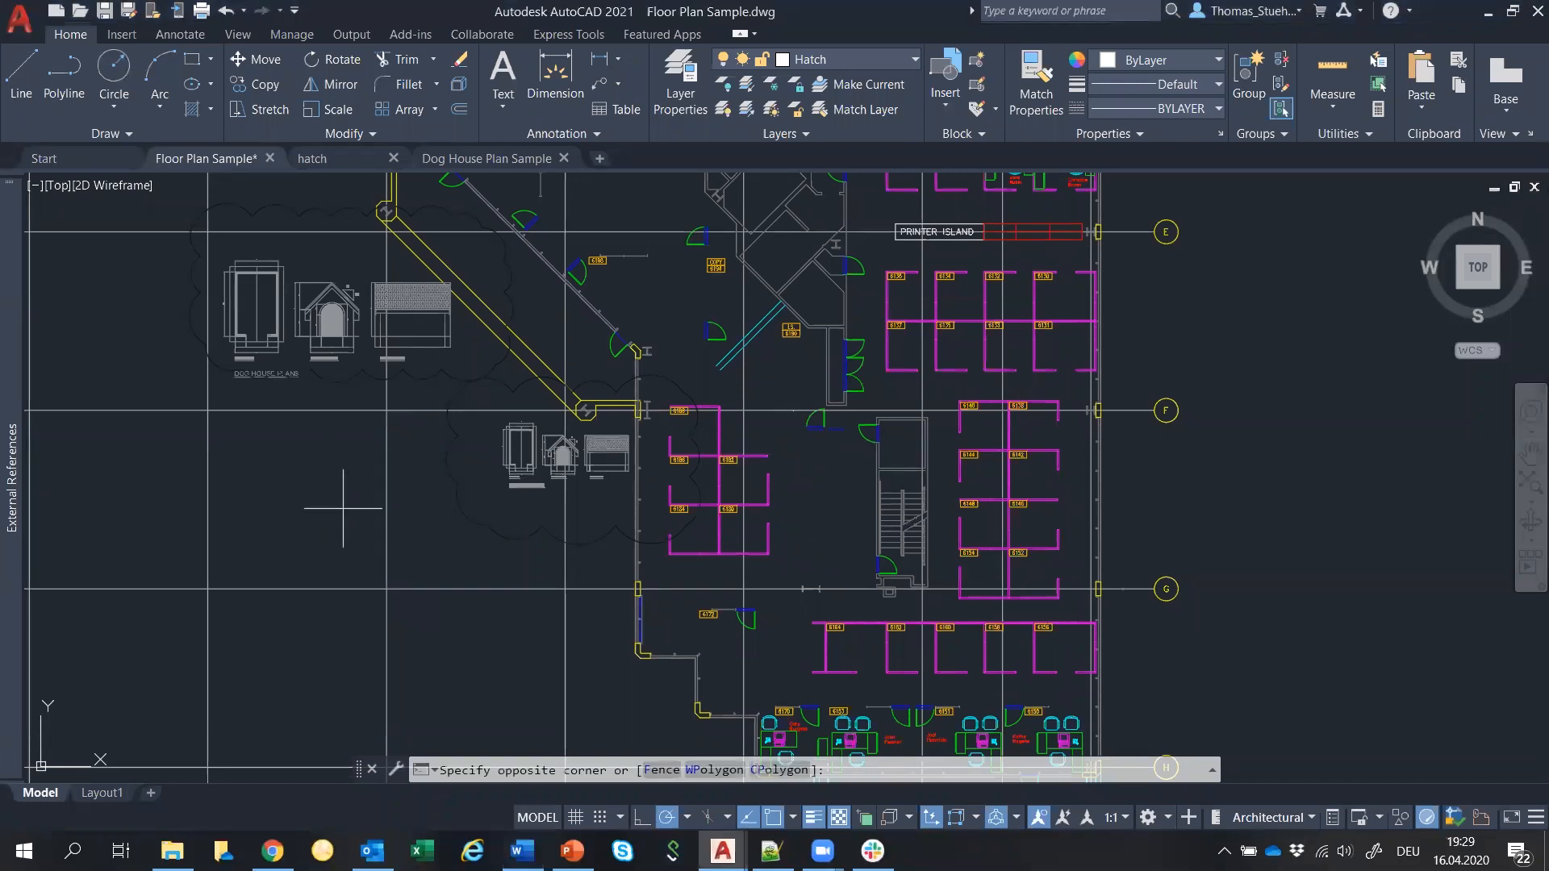
click(270, 455)
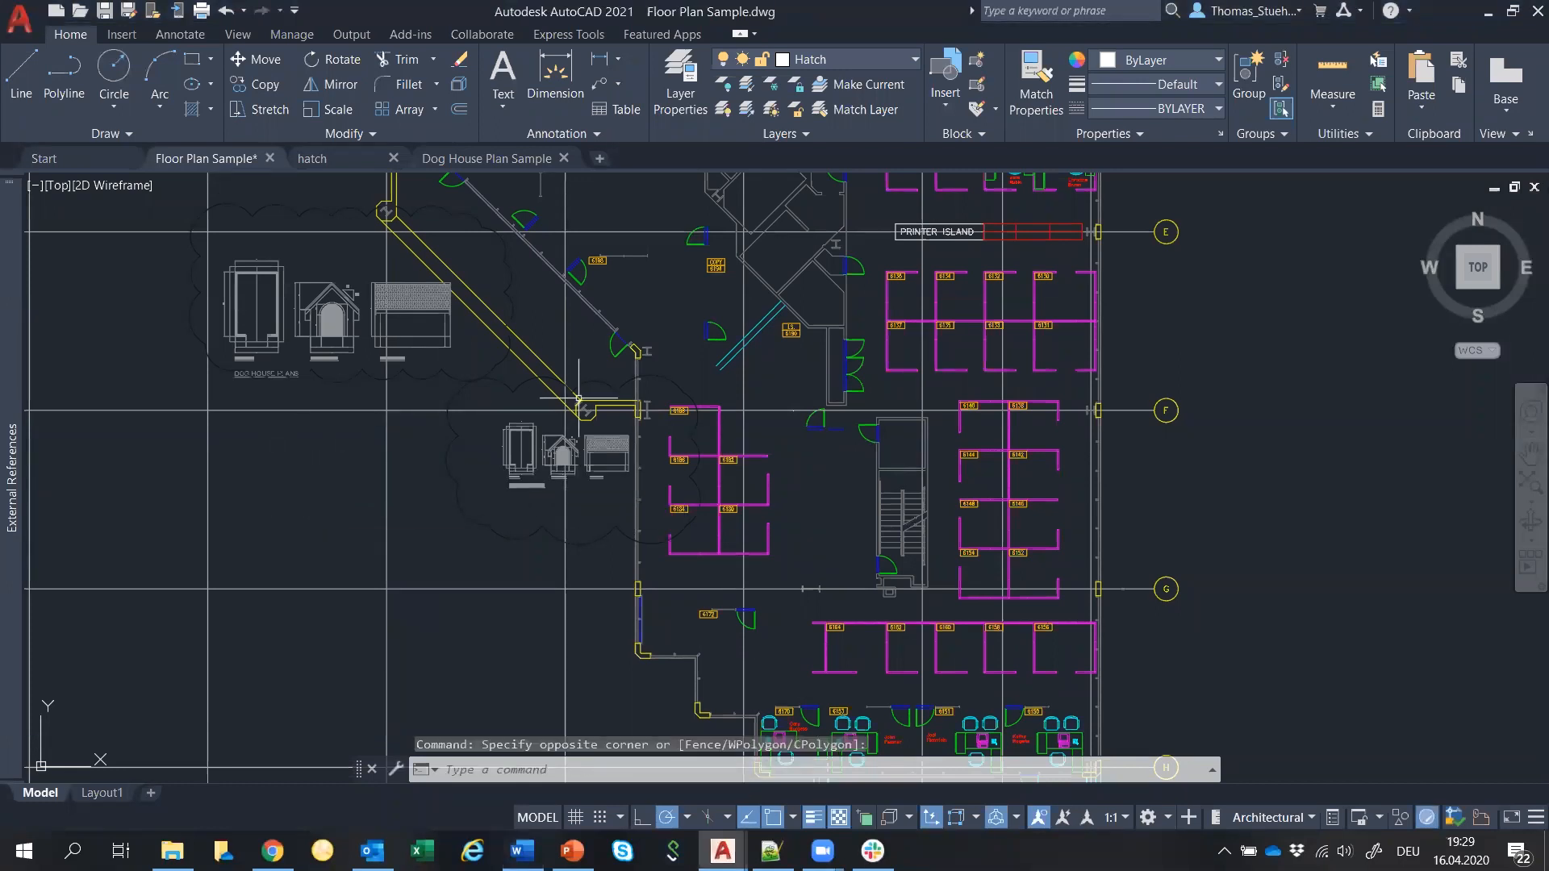
scroll(609, 413, up, 4)
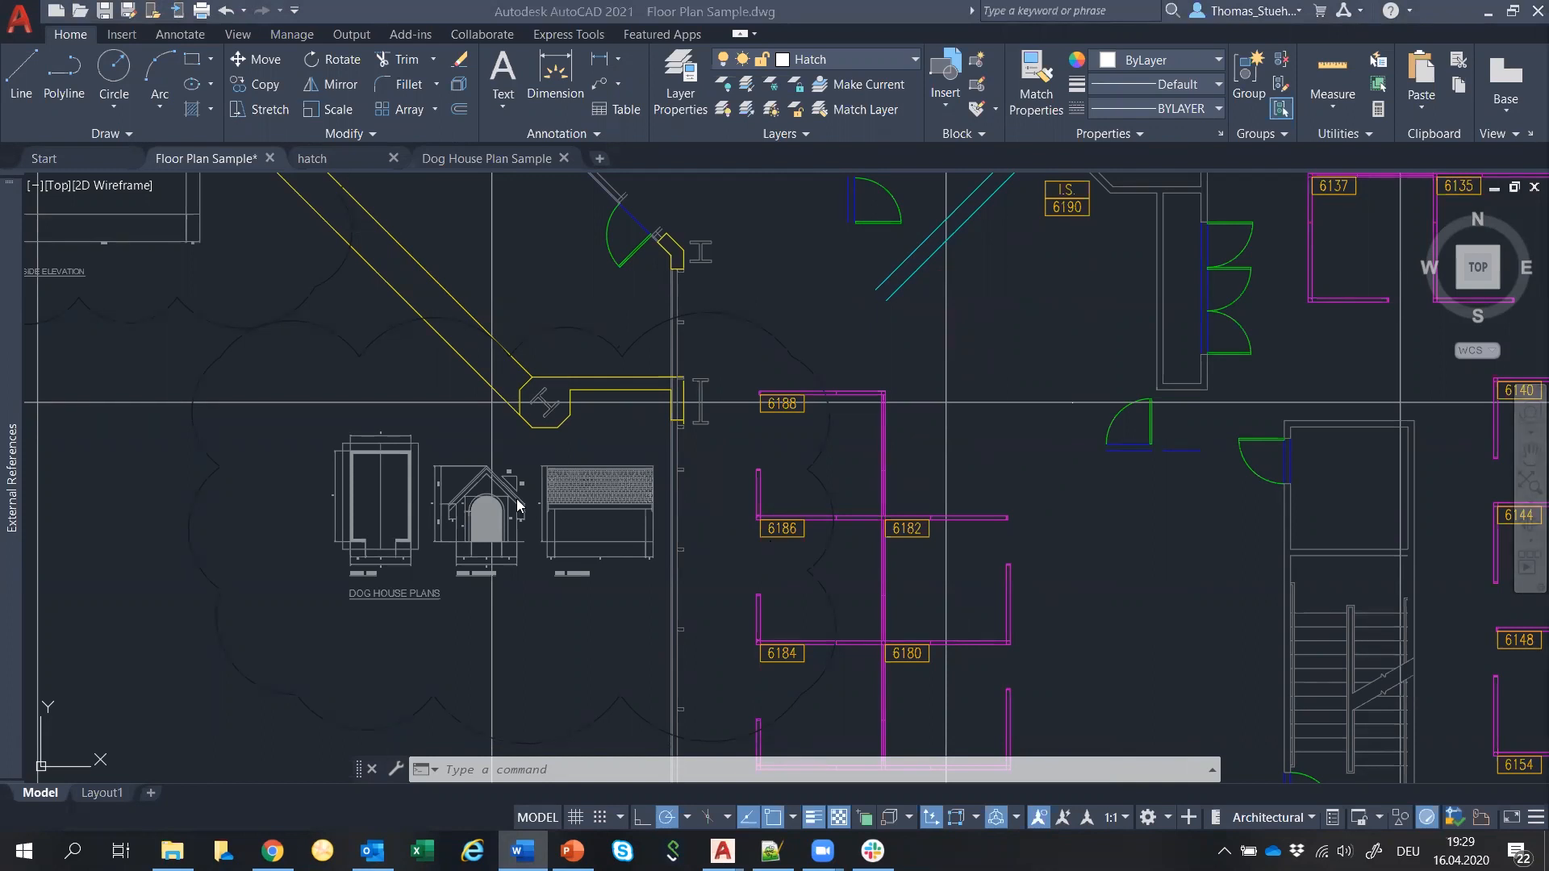
scroll(505, 498, up, 6)
middle_drag(636, 456, 902, 416)
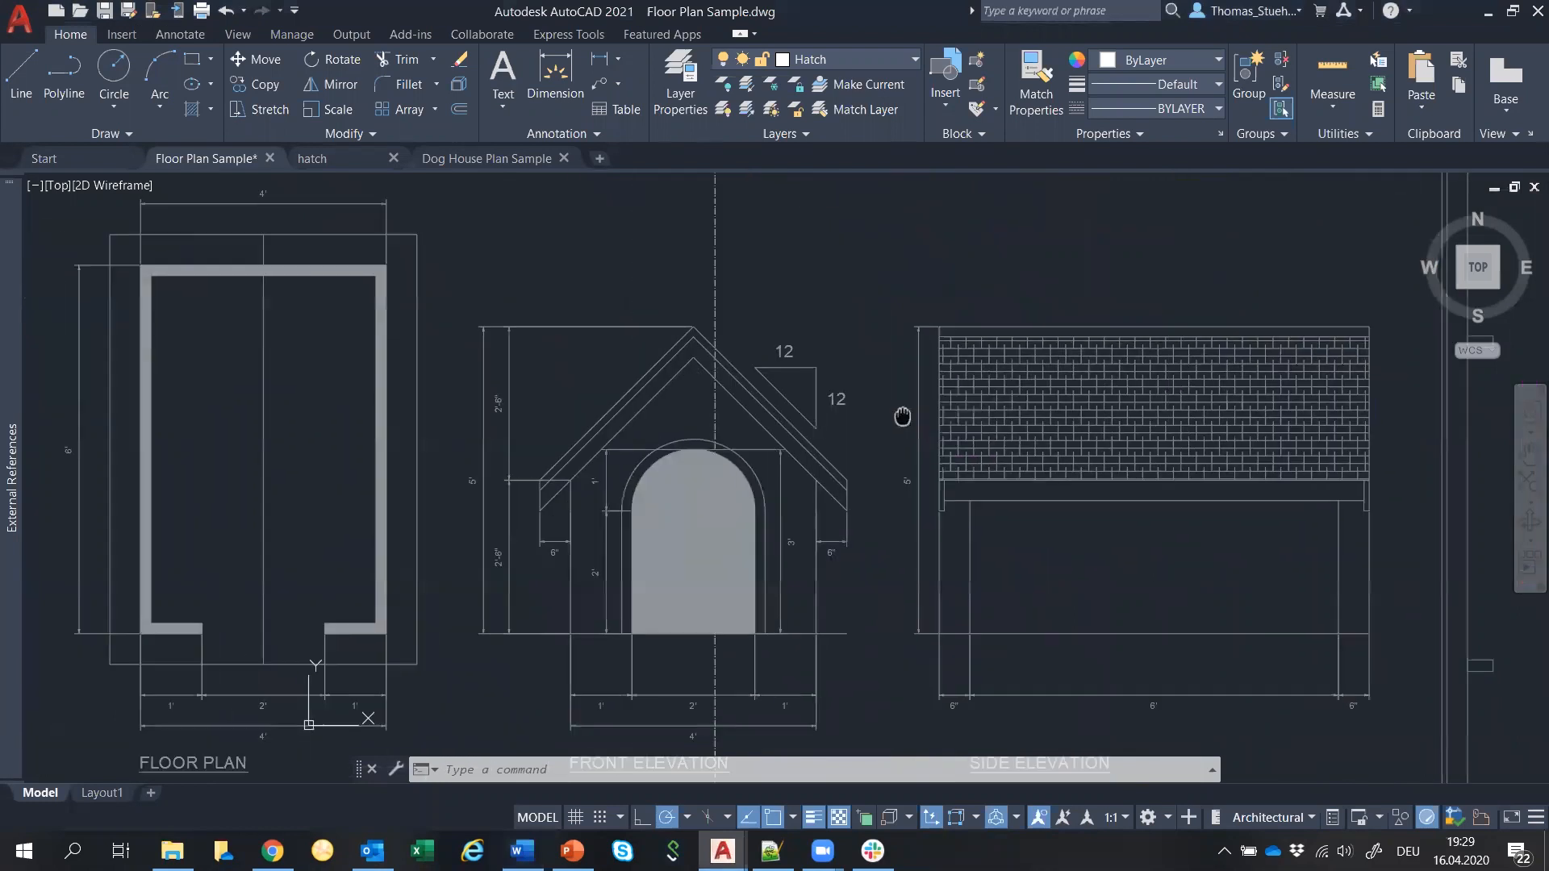
Measure the dog house front wall area, reading 2980.12 square in., then cancel the measurement.
click(1333, 105)
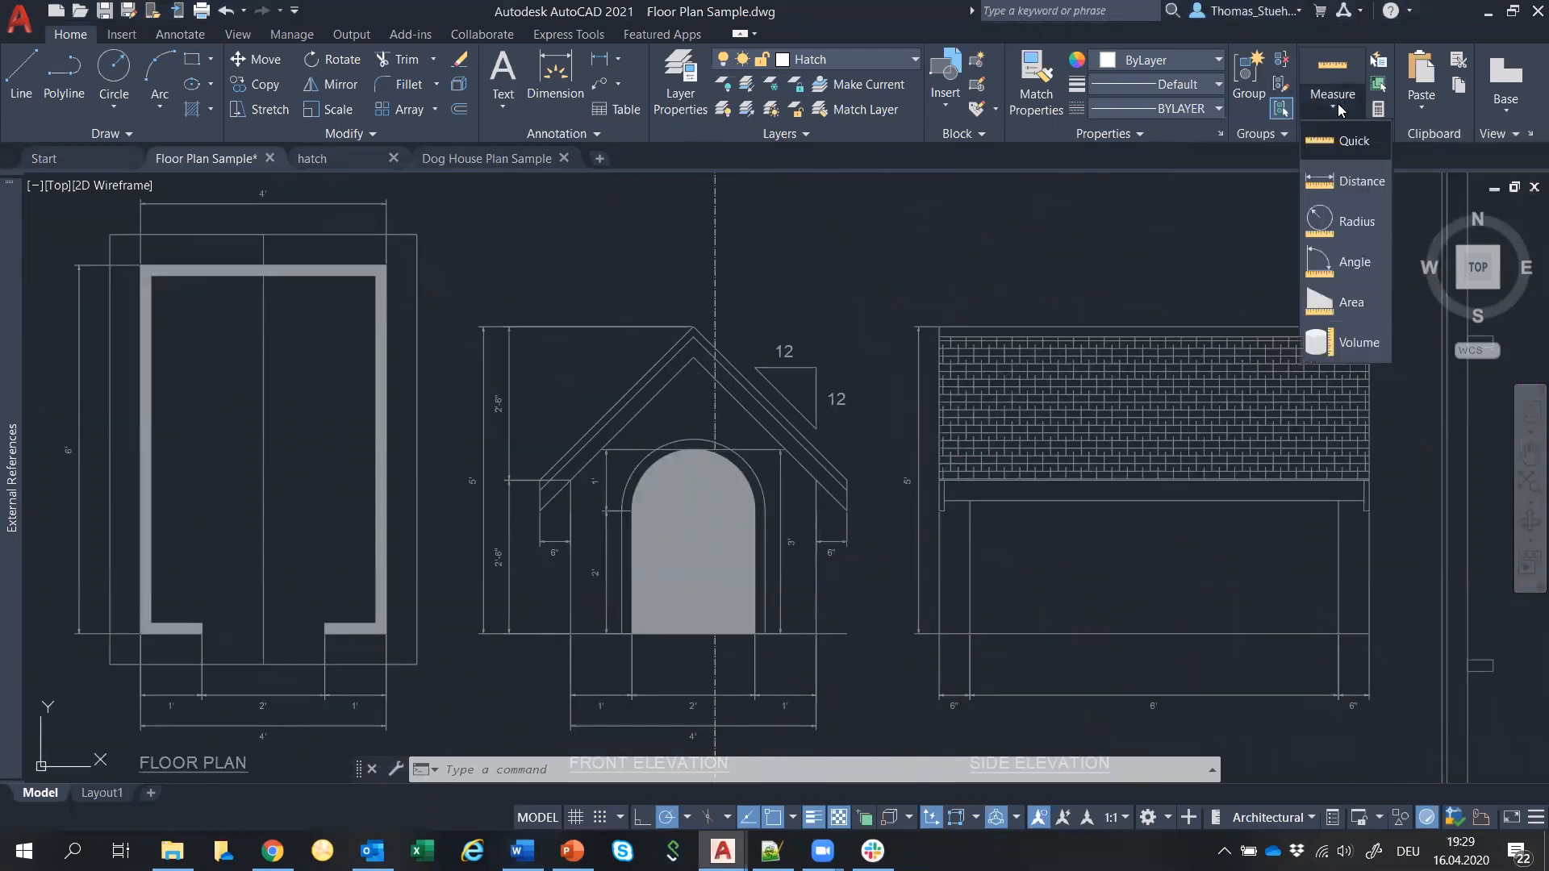
click(1355, 143)
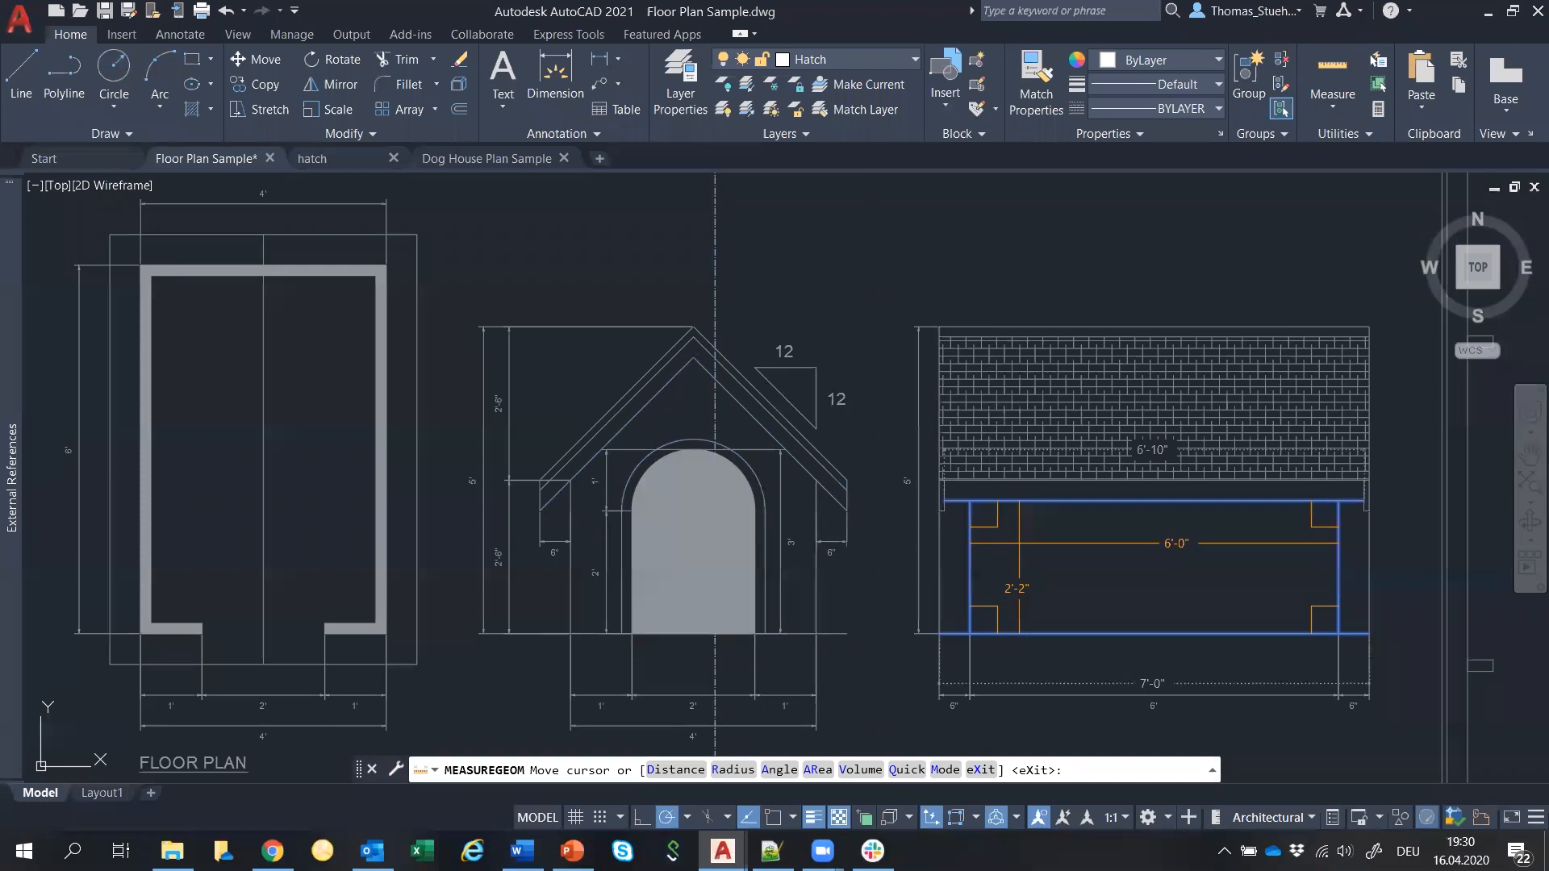
click(1018, 542)
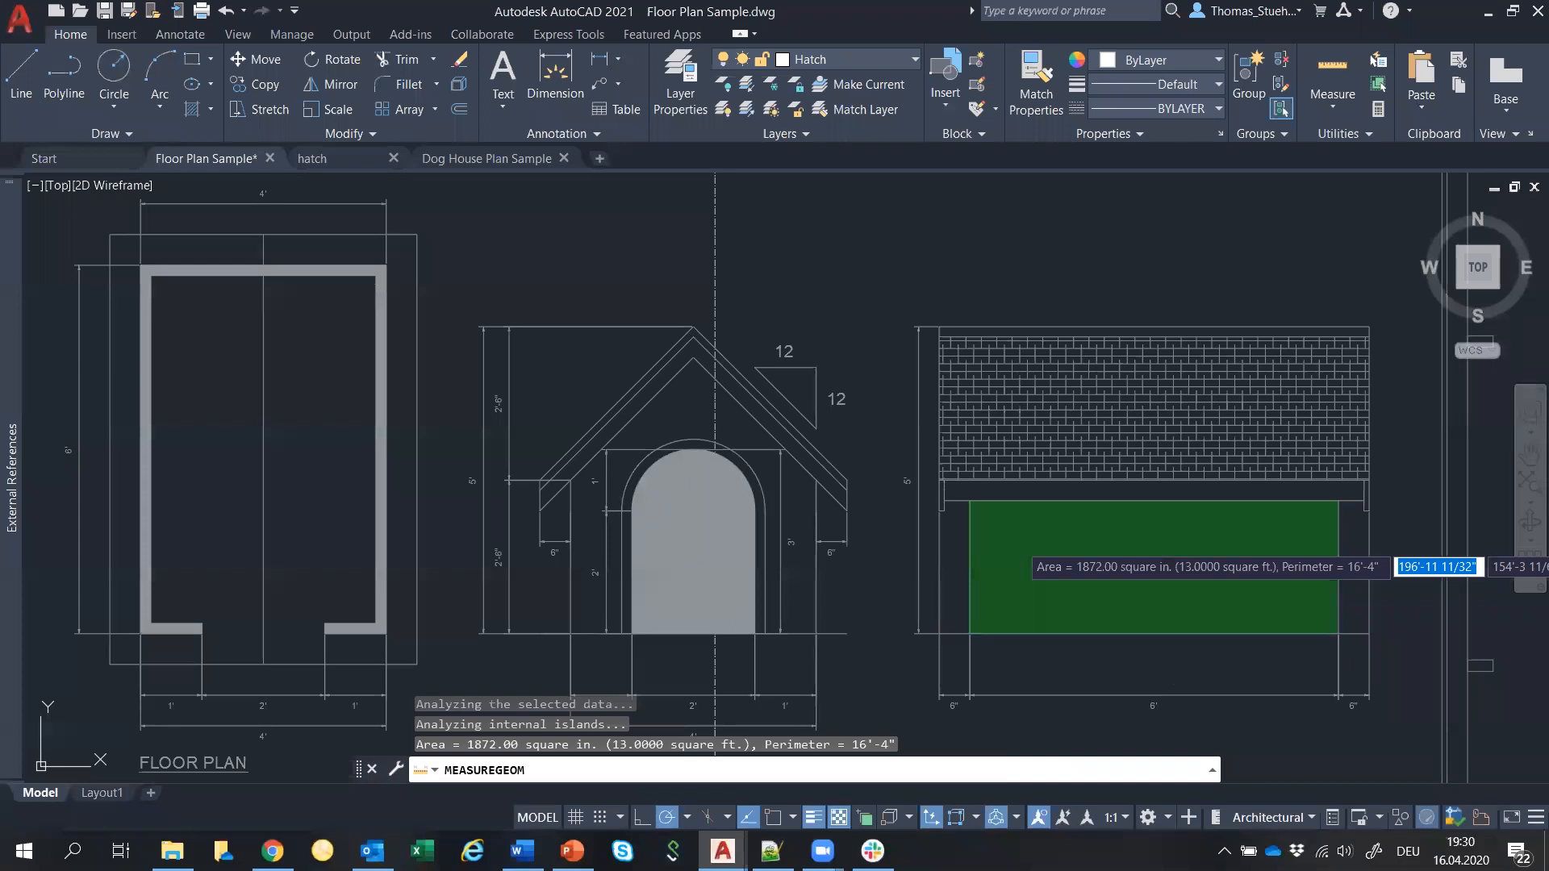
click(959, 546)
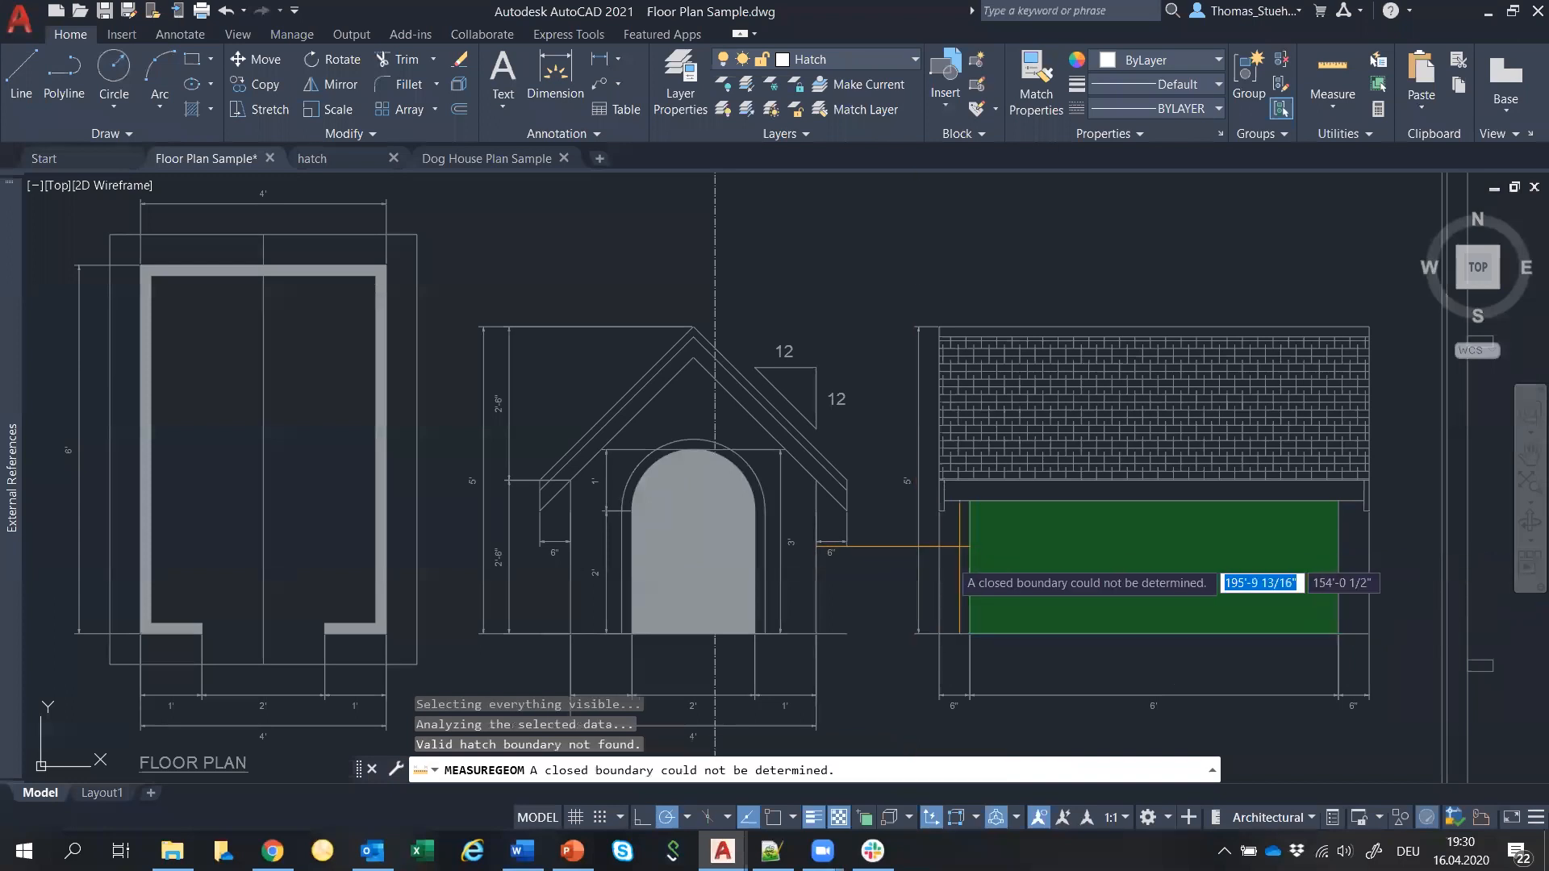
click(666, 408)
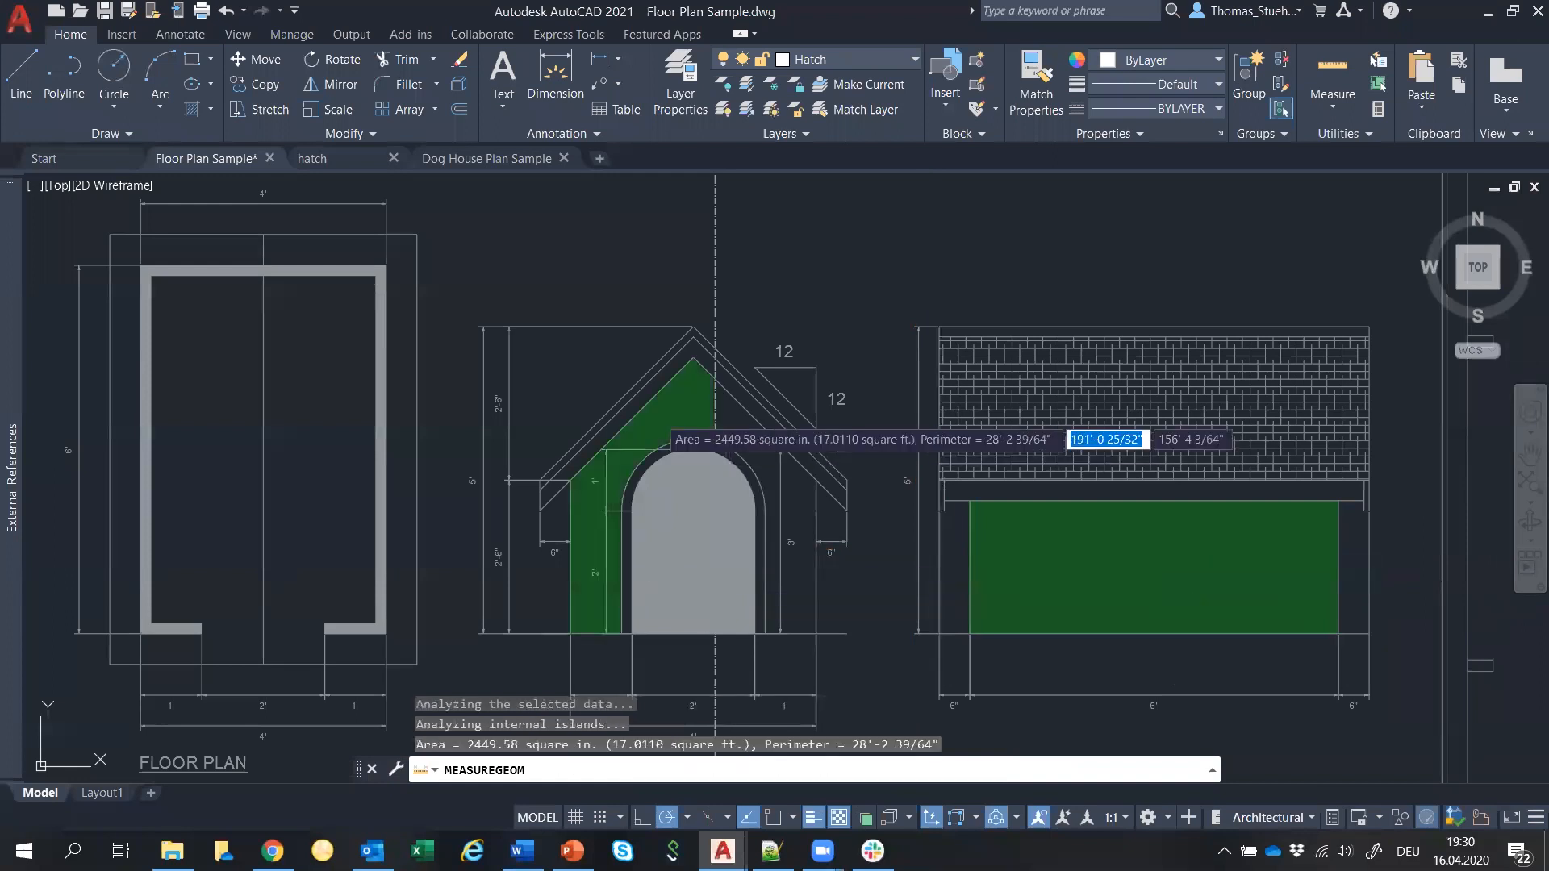
click(795, 385)
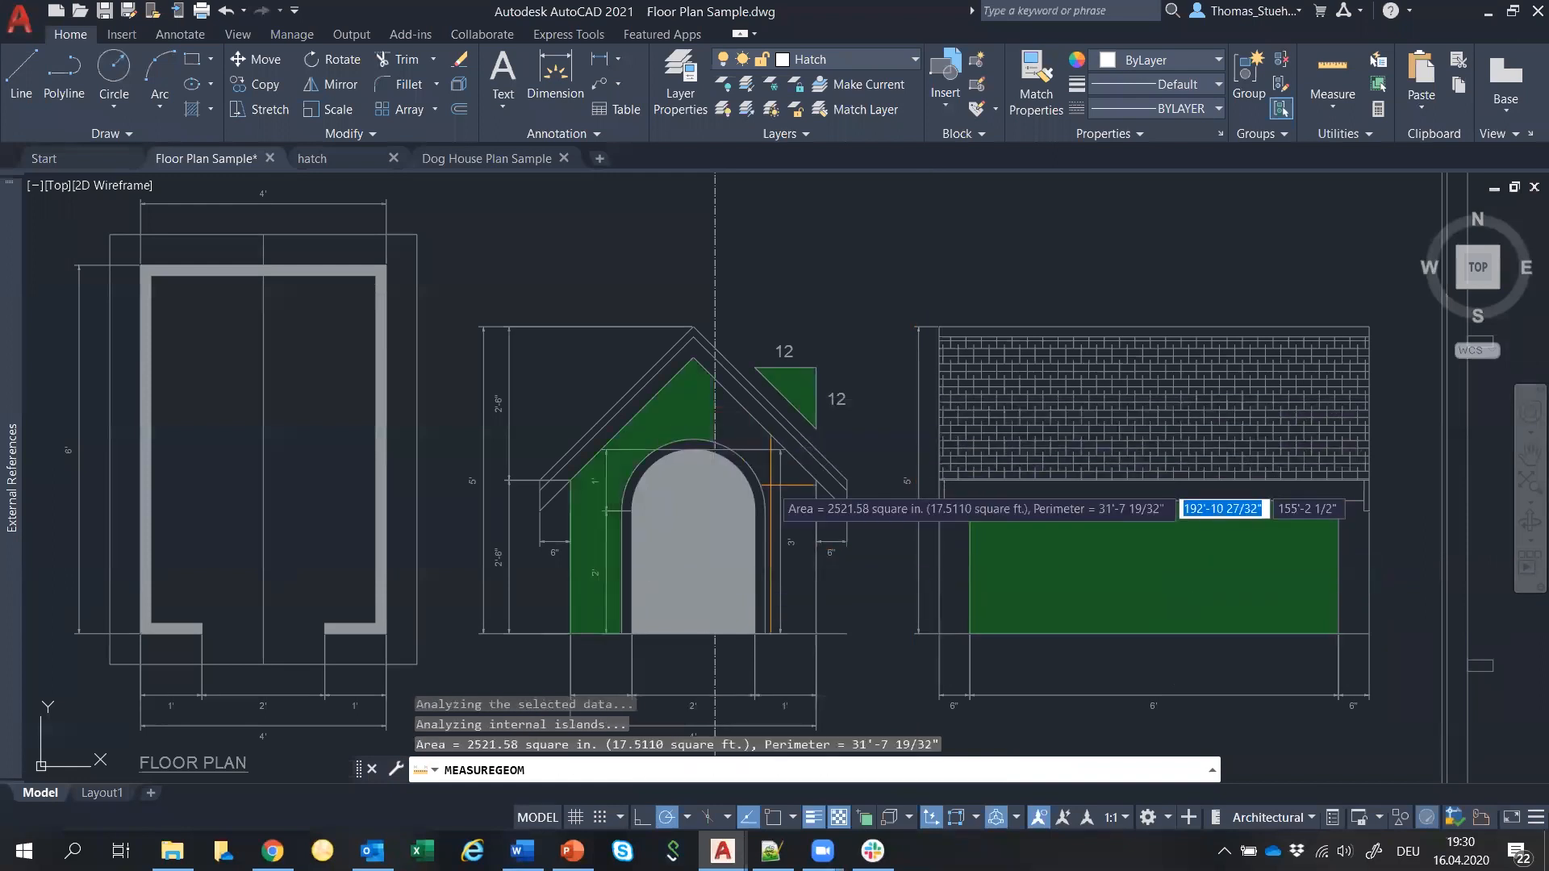
click(789, 493)
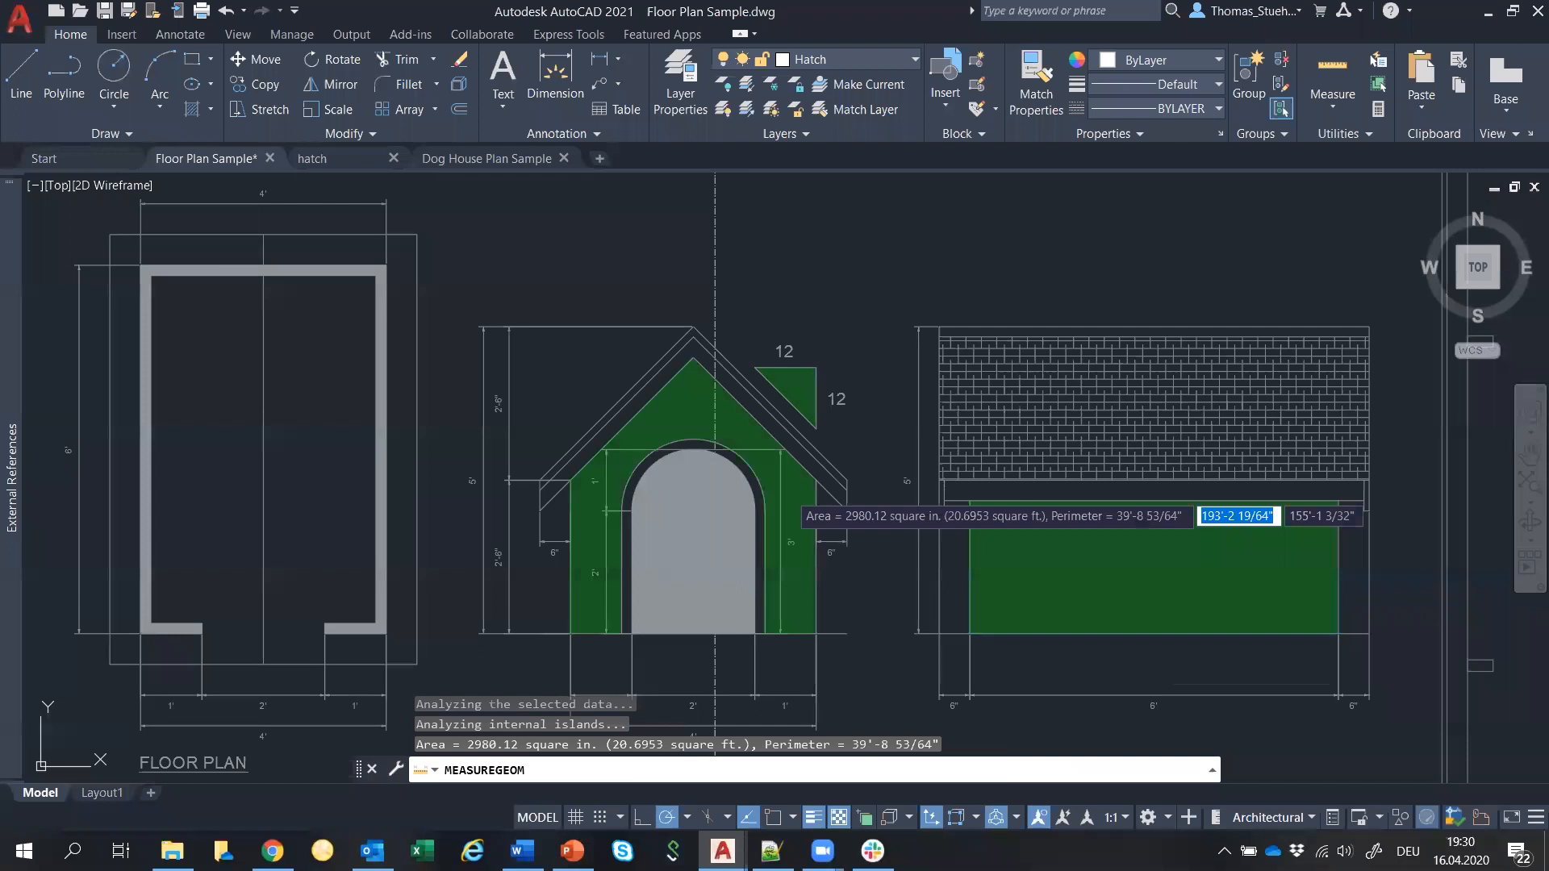
key(Escape)
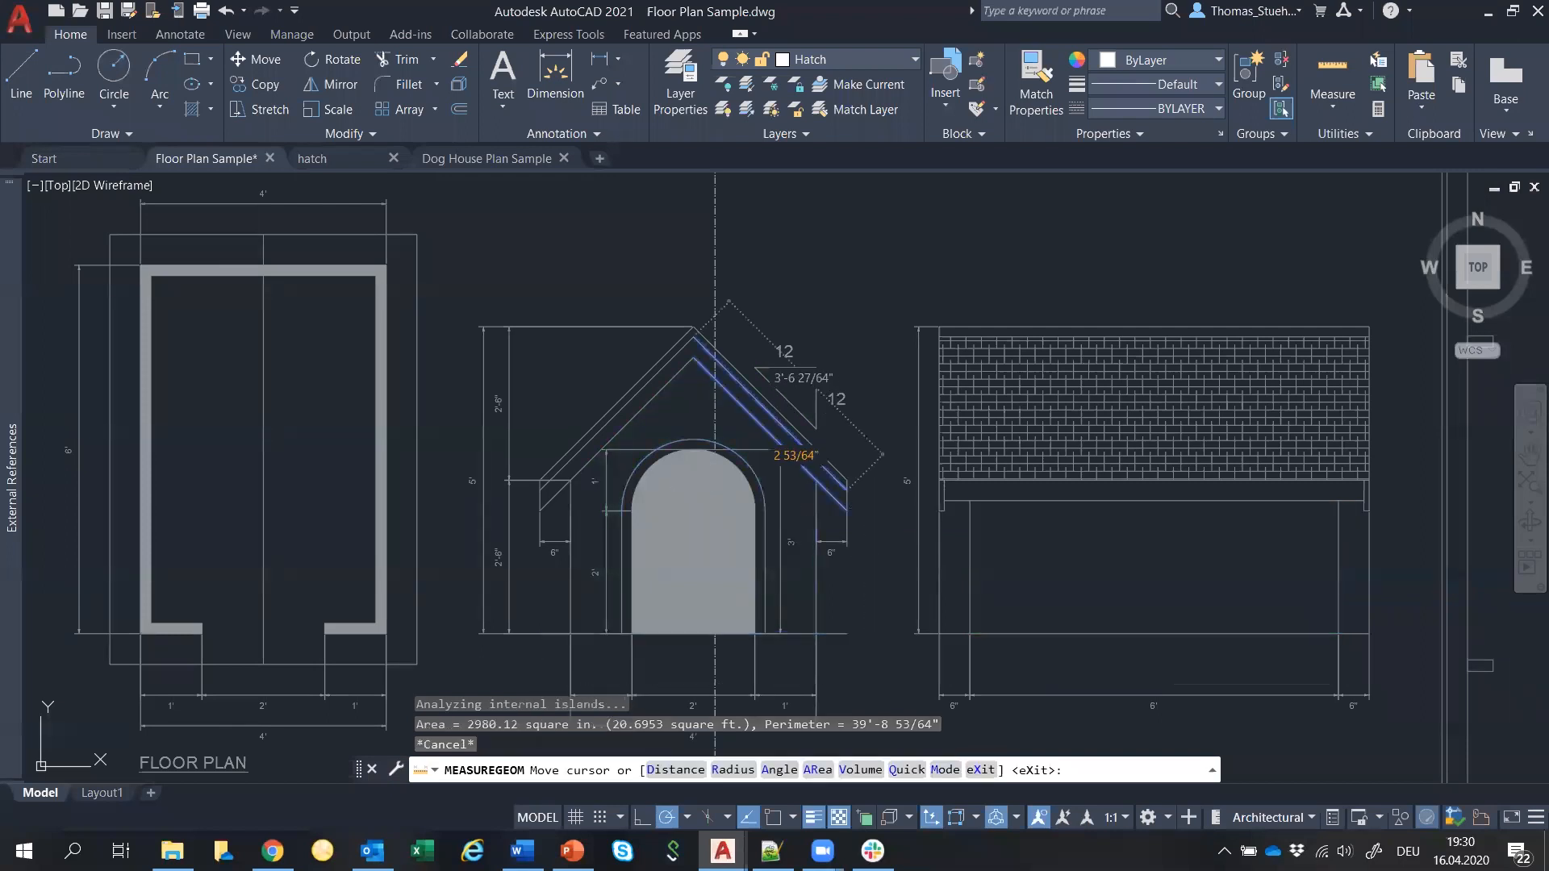
key(Escape)
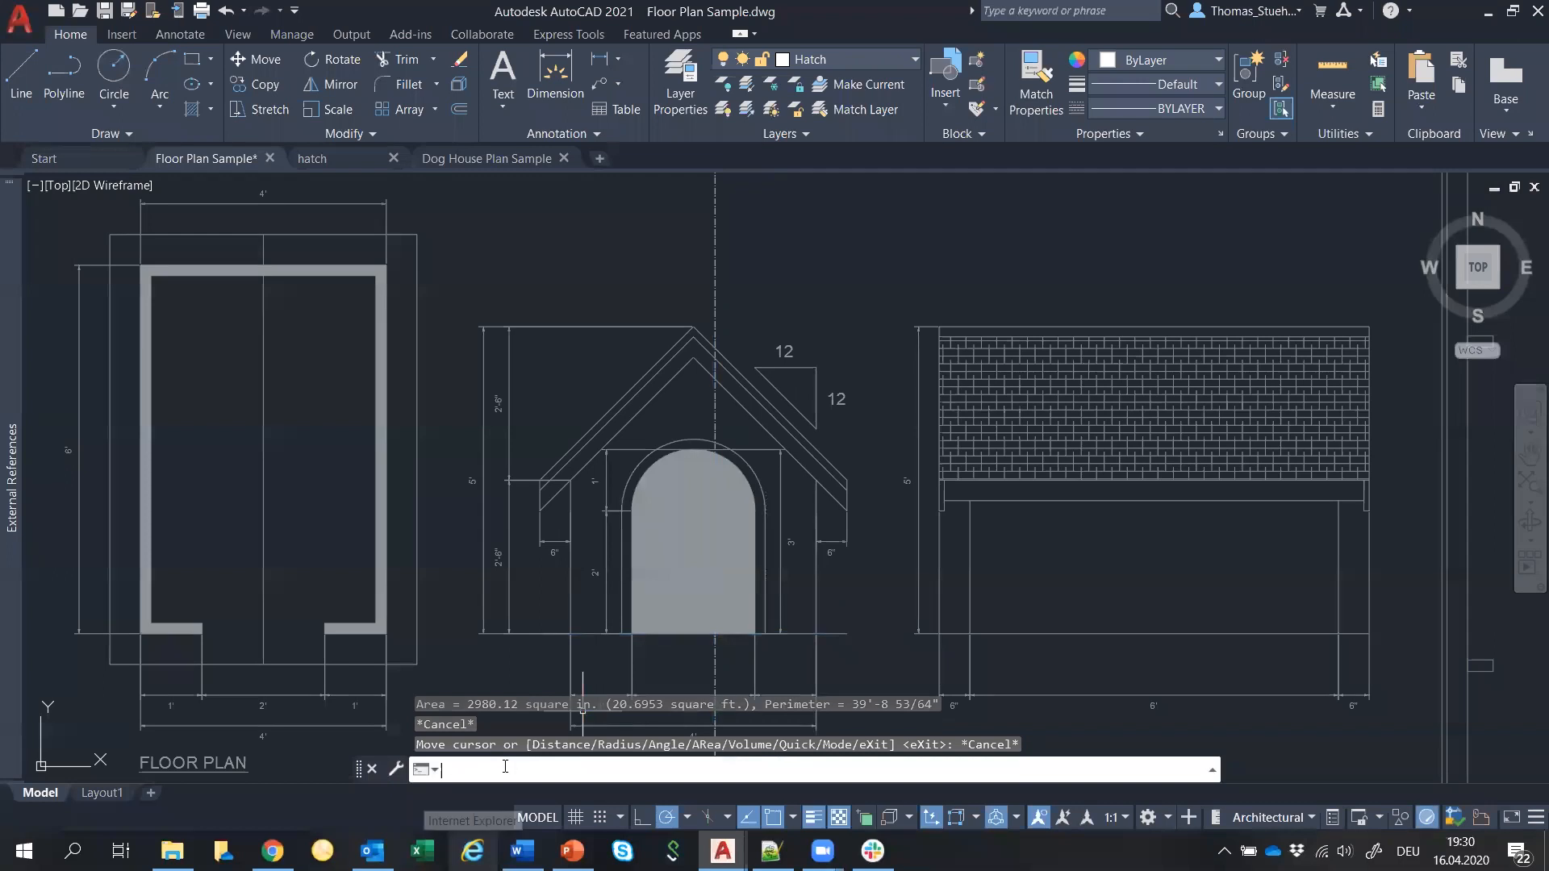
key(F2)
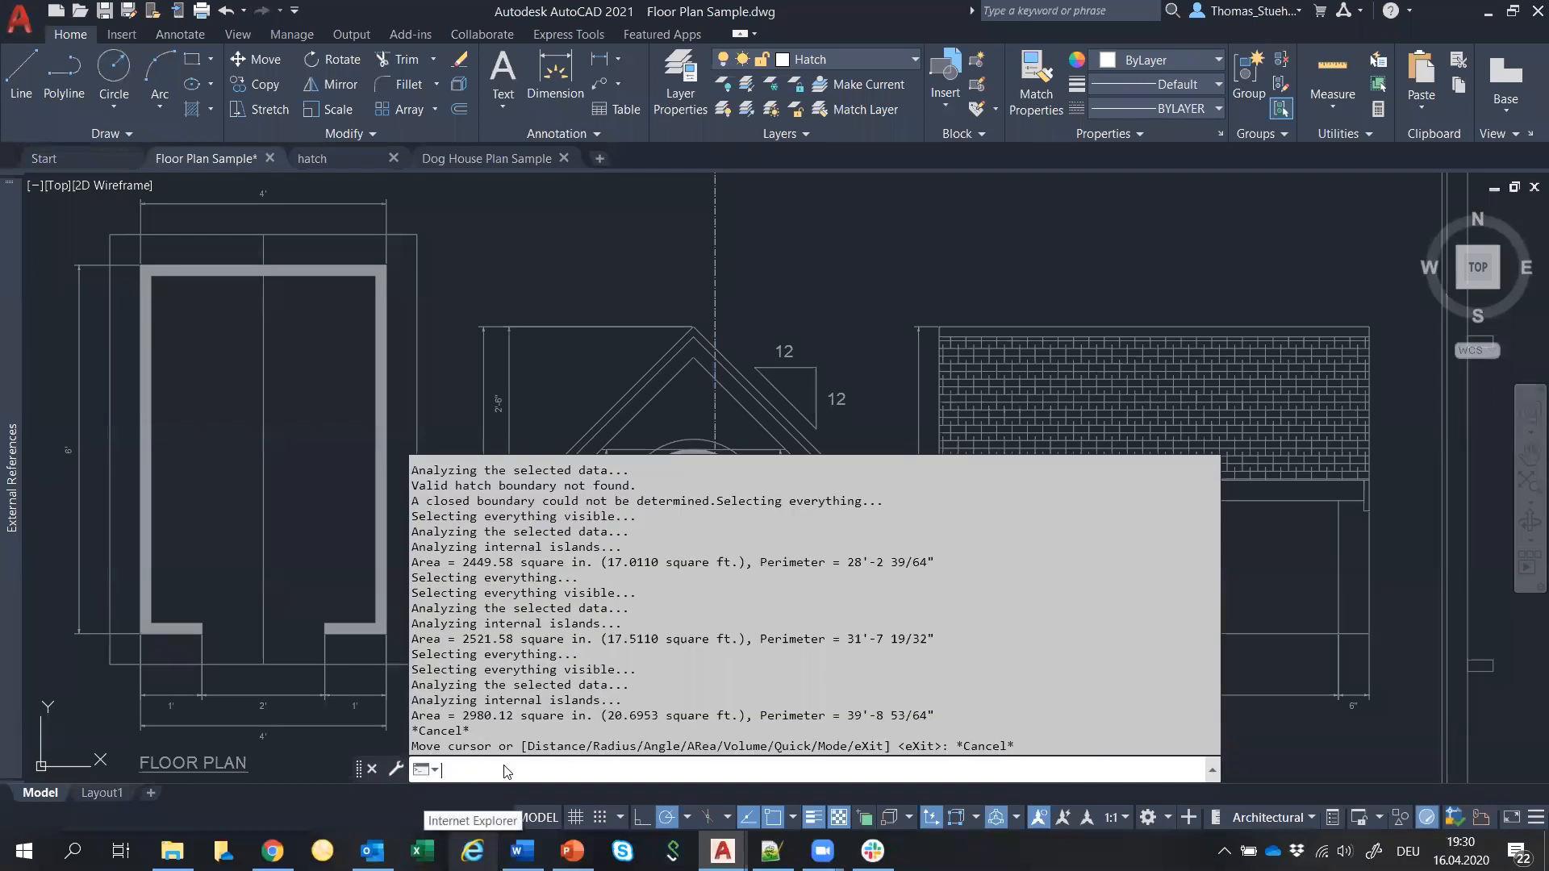
drag(463, 716, 512, 715)
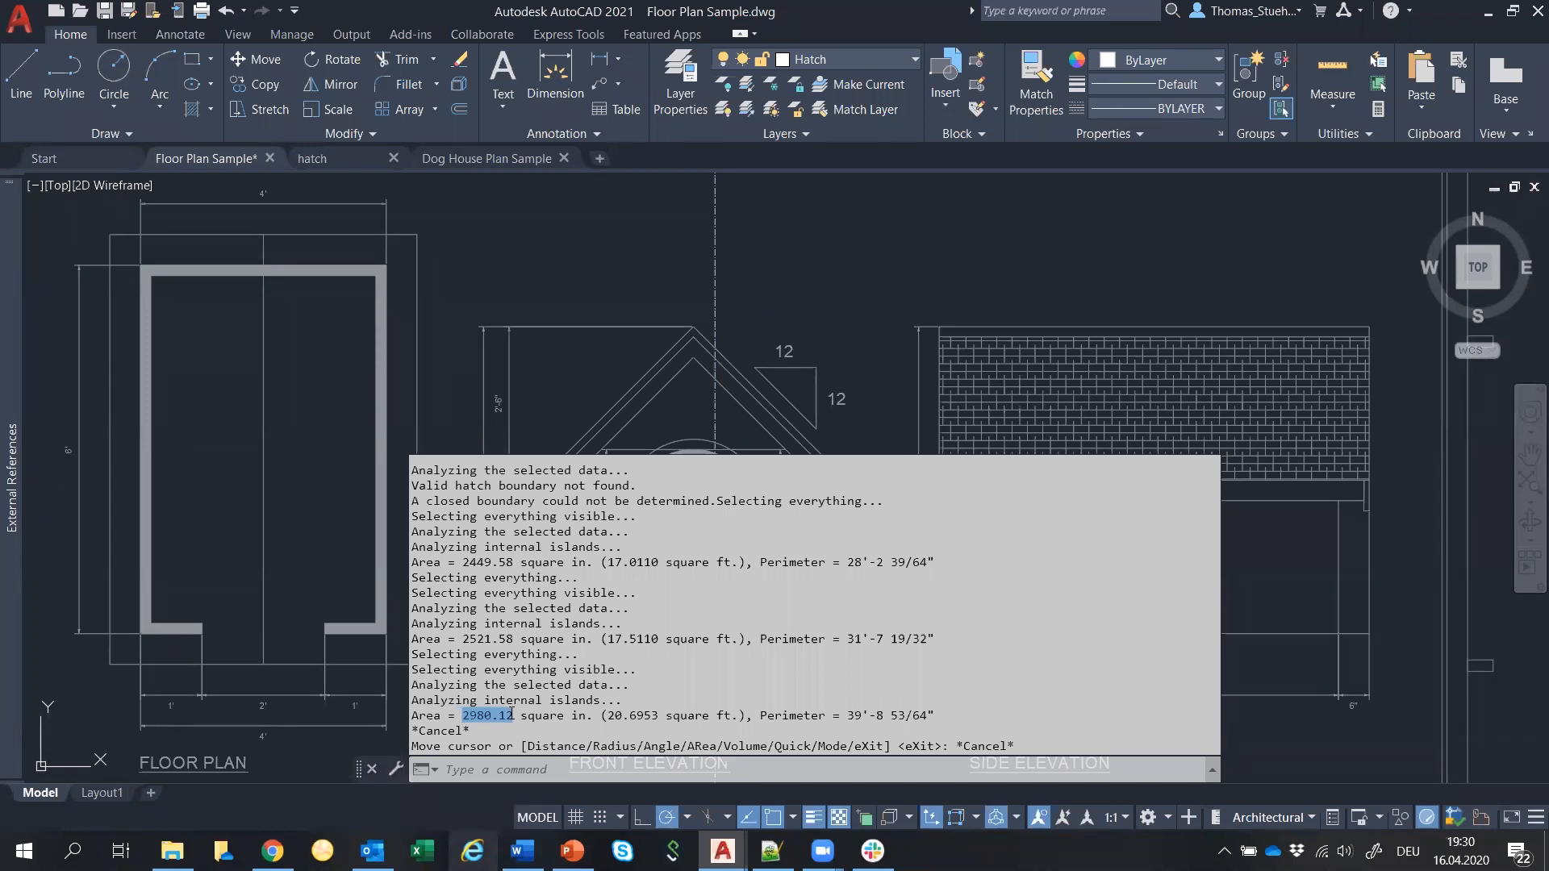
key(F2)
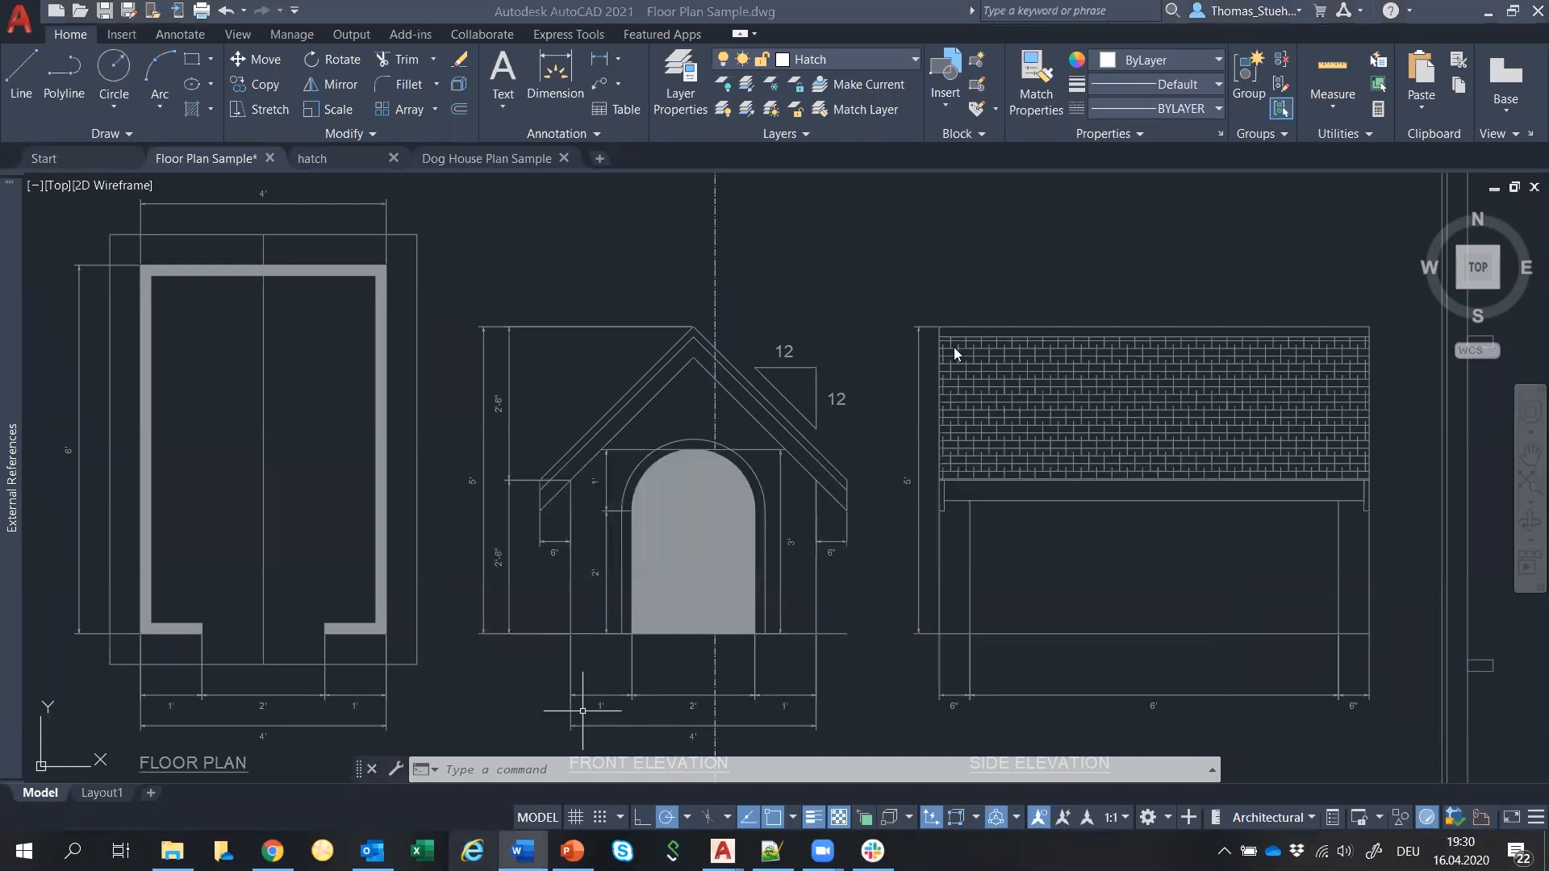
Zoom out around the dog house plans and run INSERT to show recent blocks like Piano and Bed - Queen.
scroll(613, 246, down, 3)
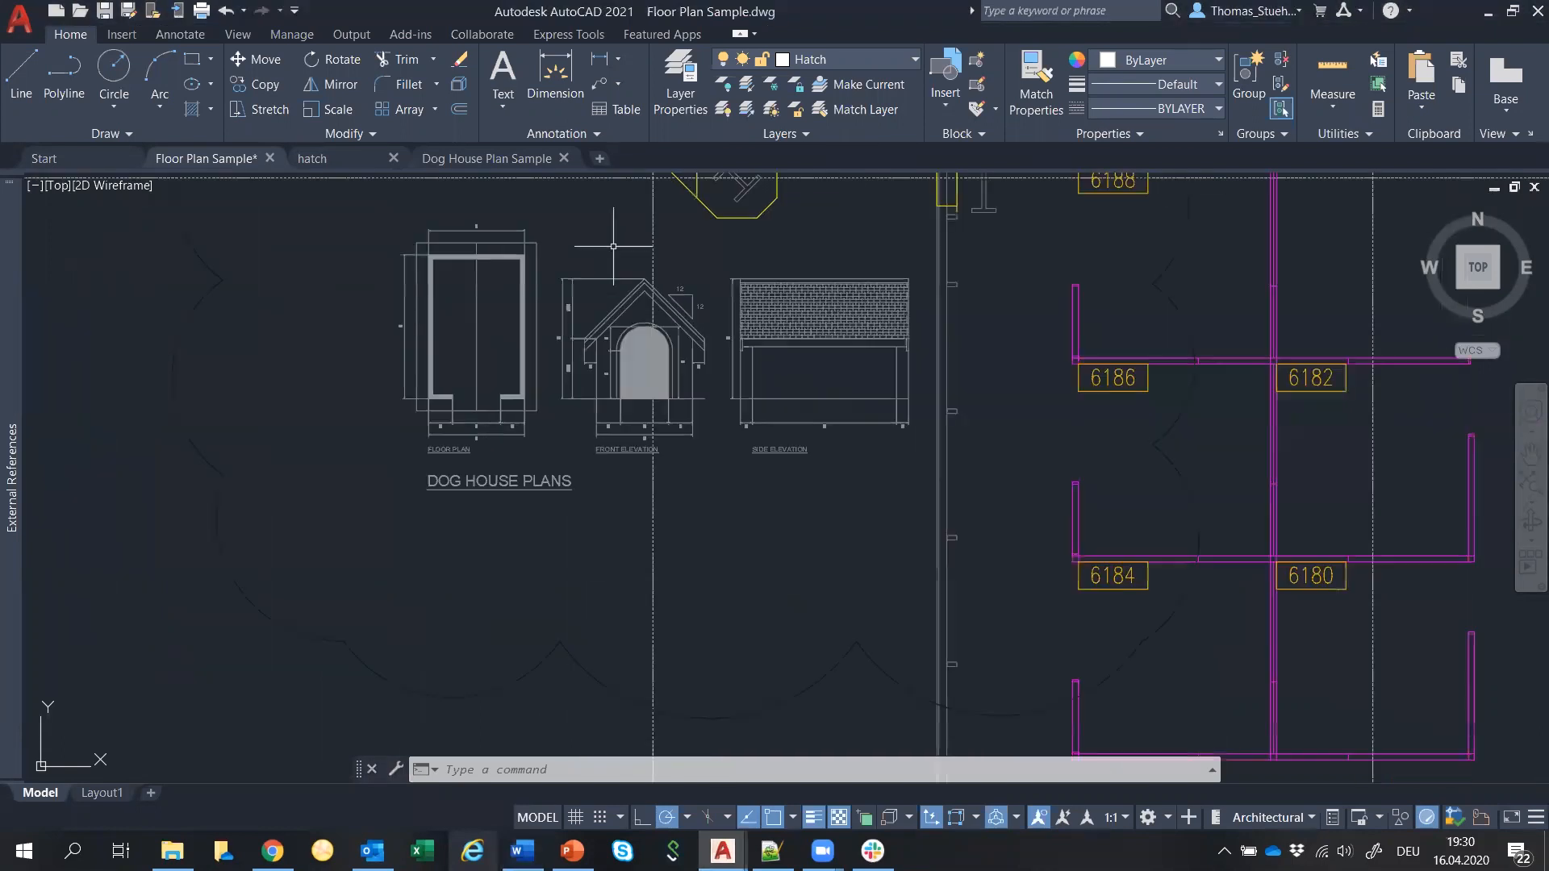
scroll(613, 246, down, 3)
scroll(638, 412, up, 2)
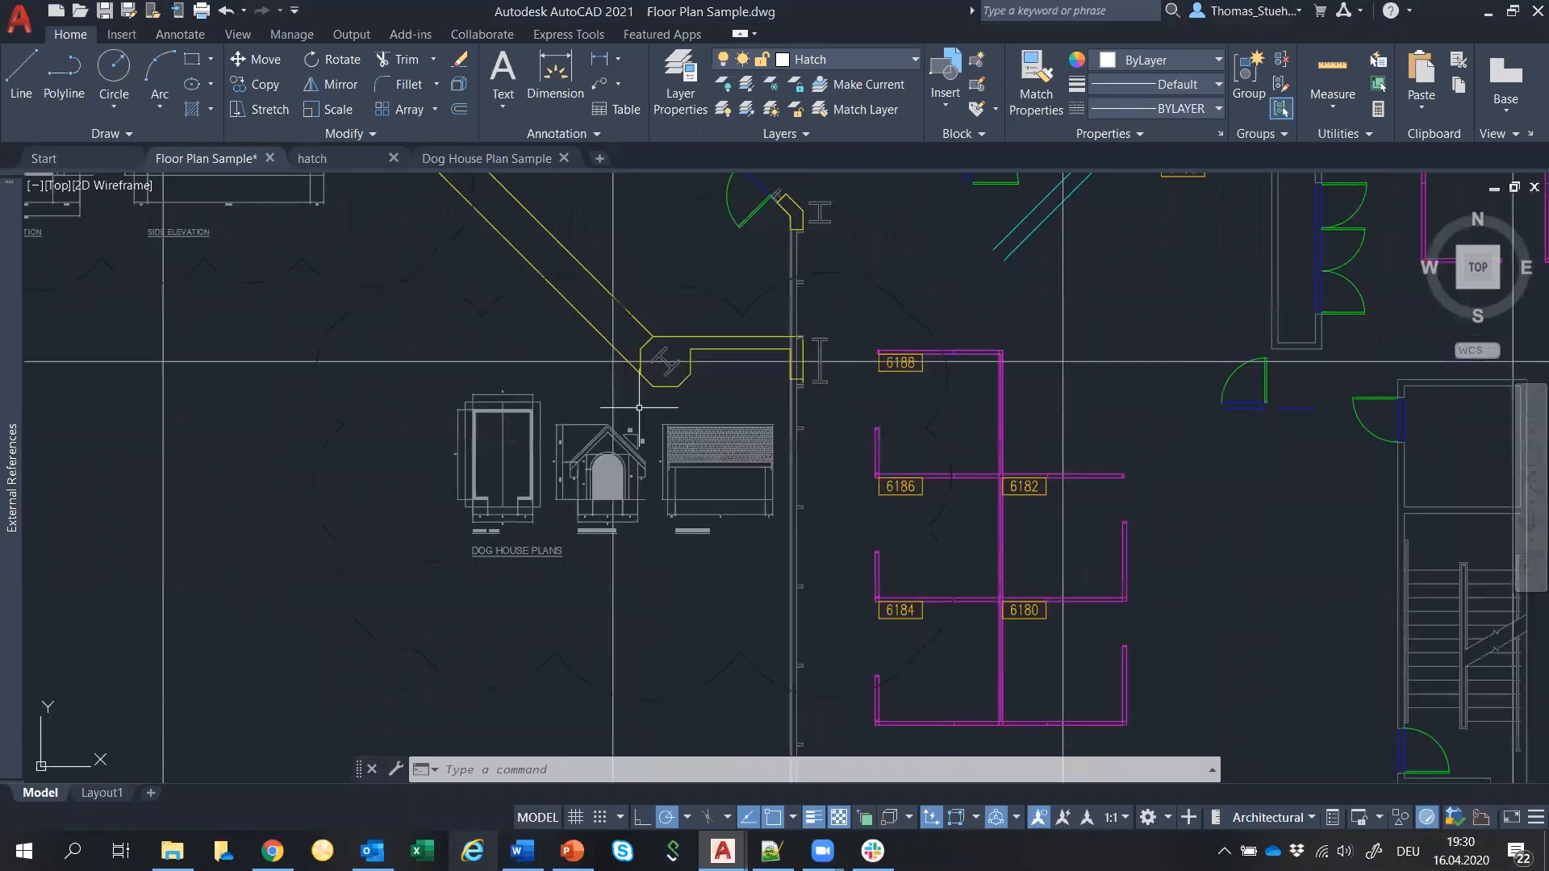
scroll(639, 407, down, 1)
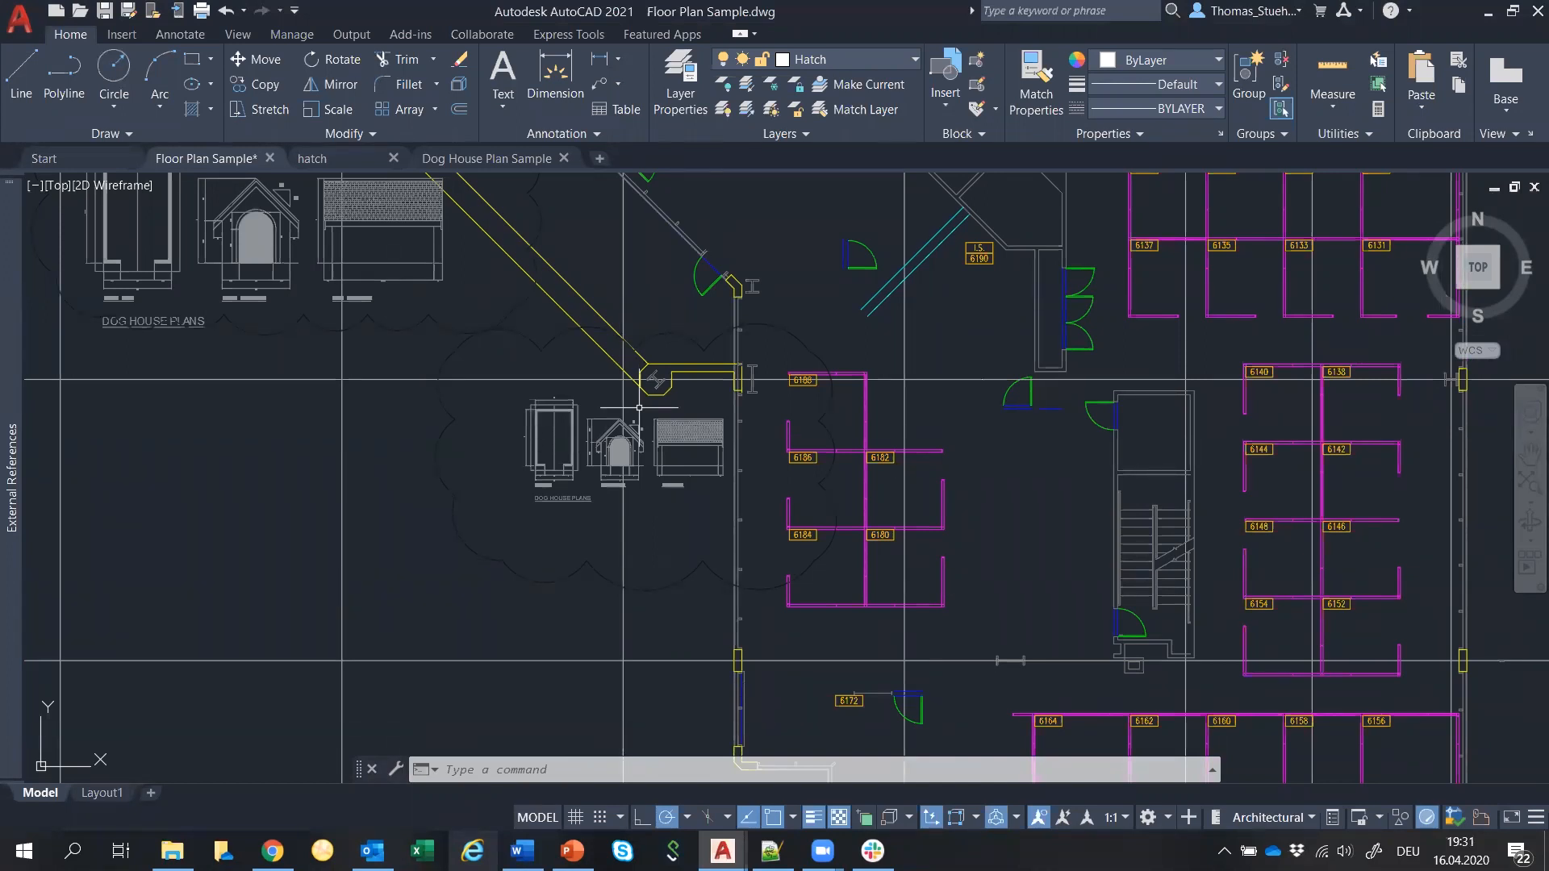
scroll(639, 407, up, 5)
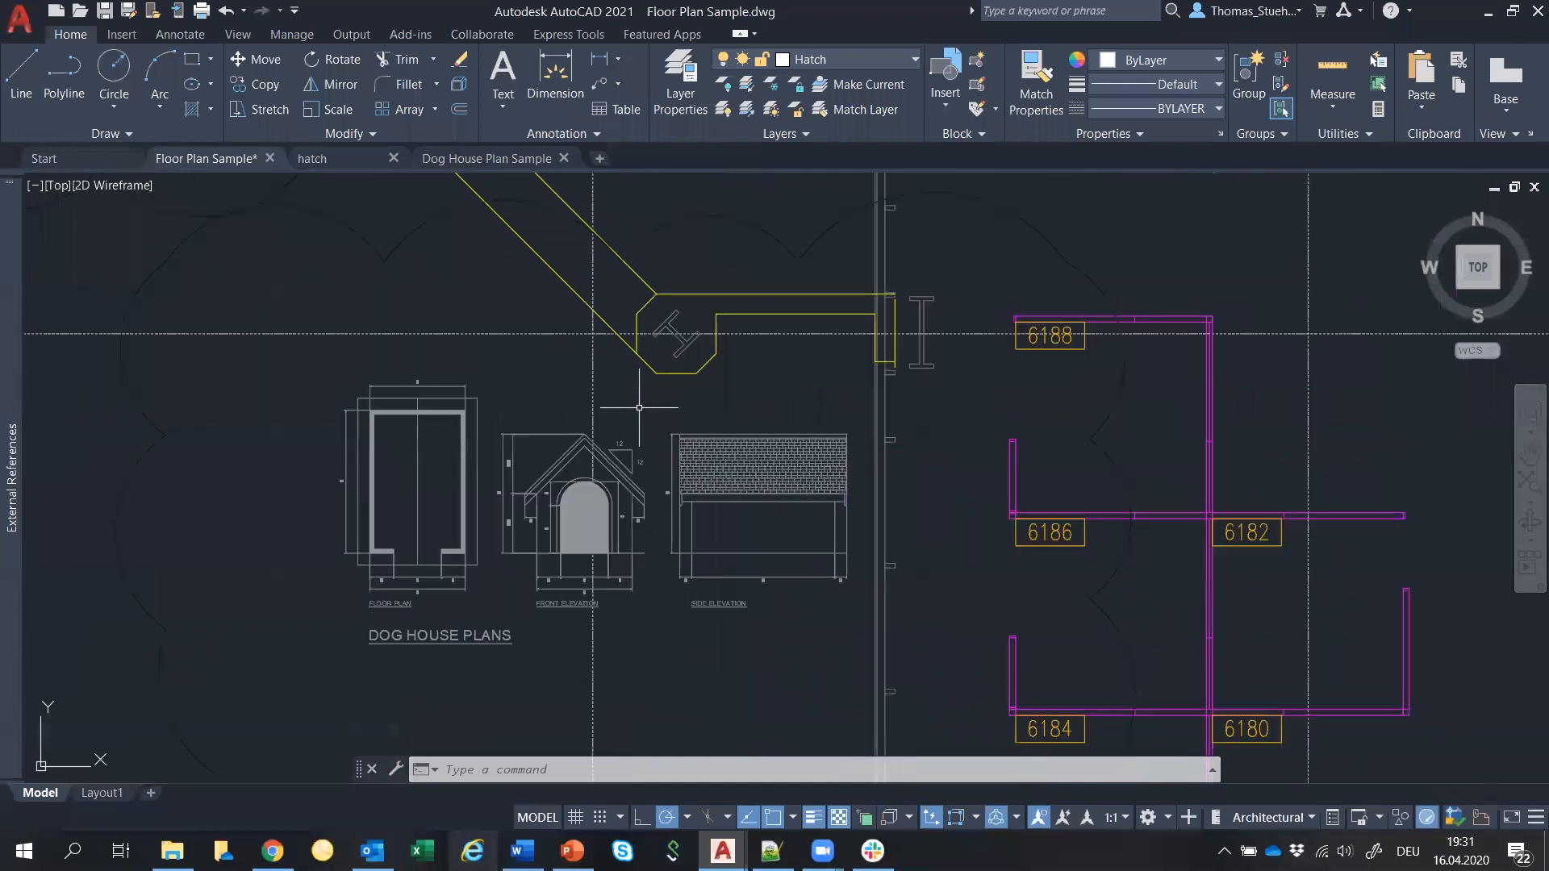
scroll(639, 407, down, 1)
key(alt+Tab)
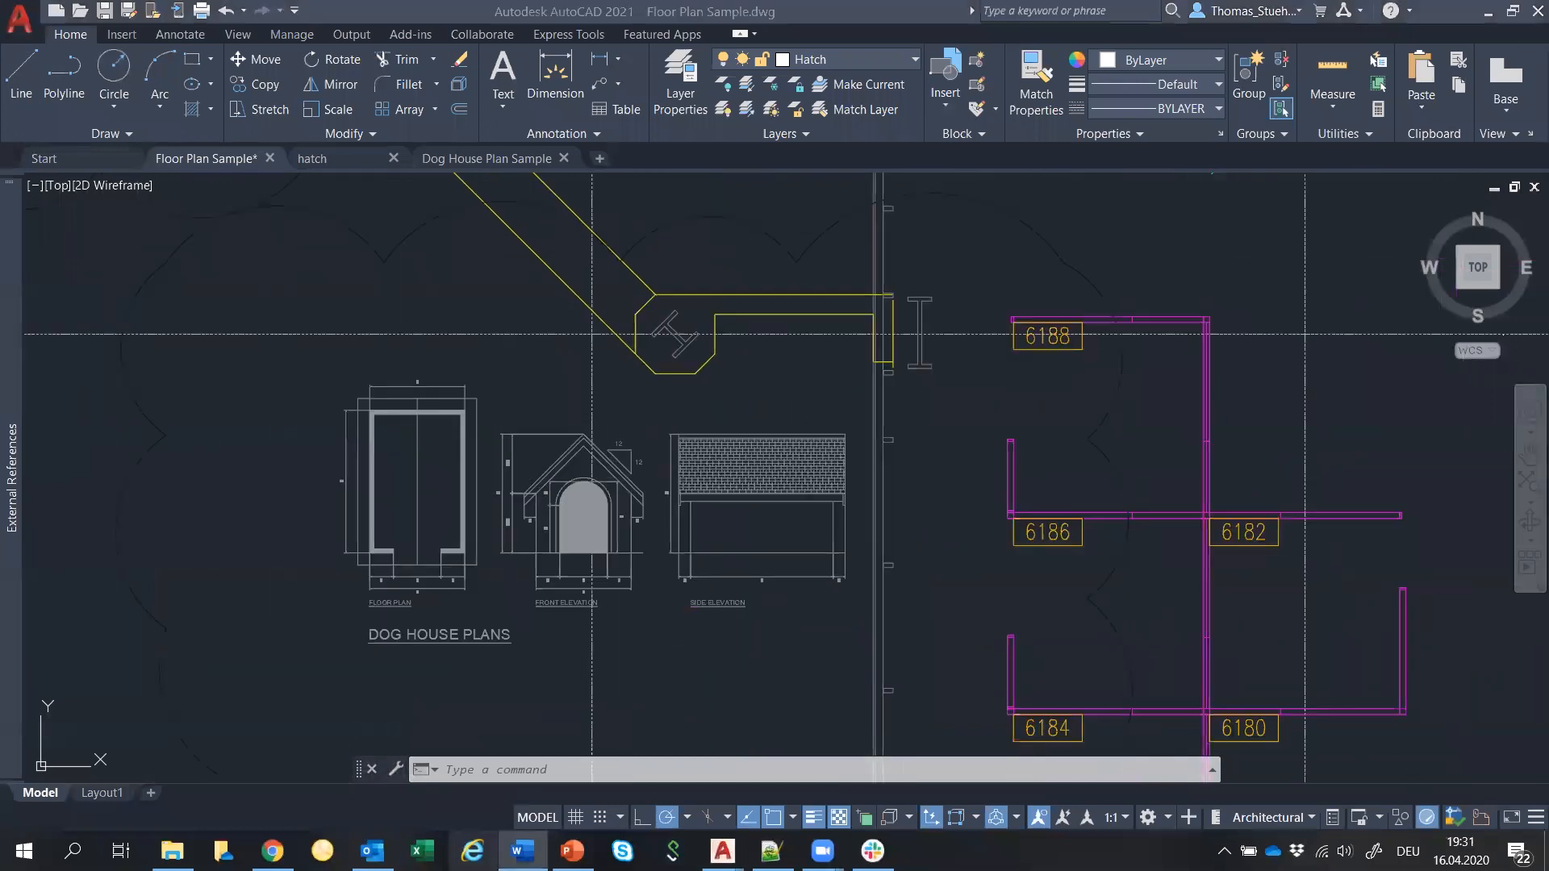
click(574, 768)
text(insert)
key(Return)
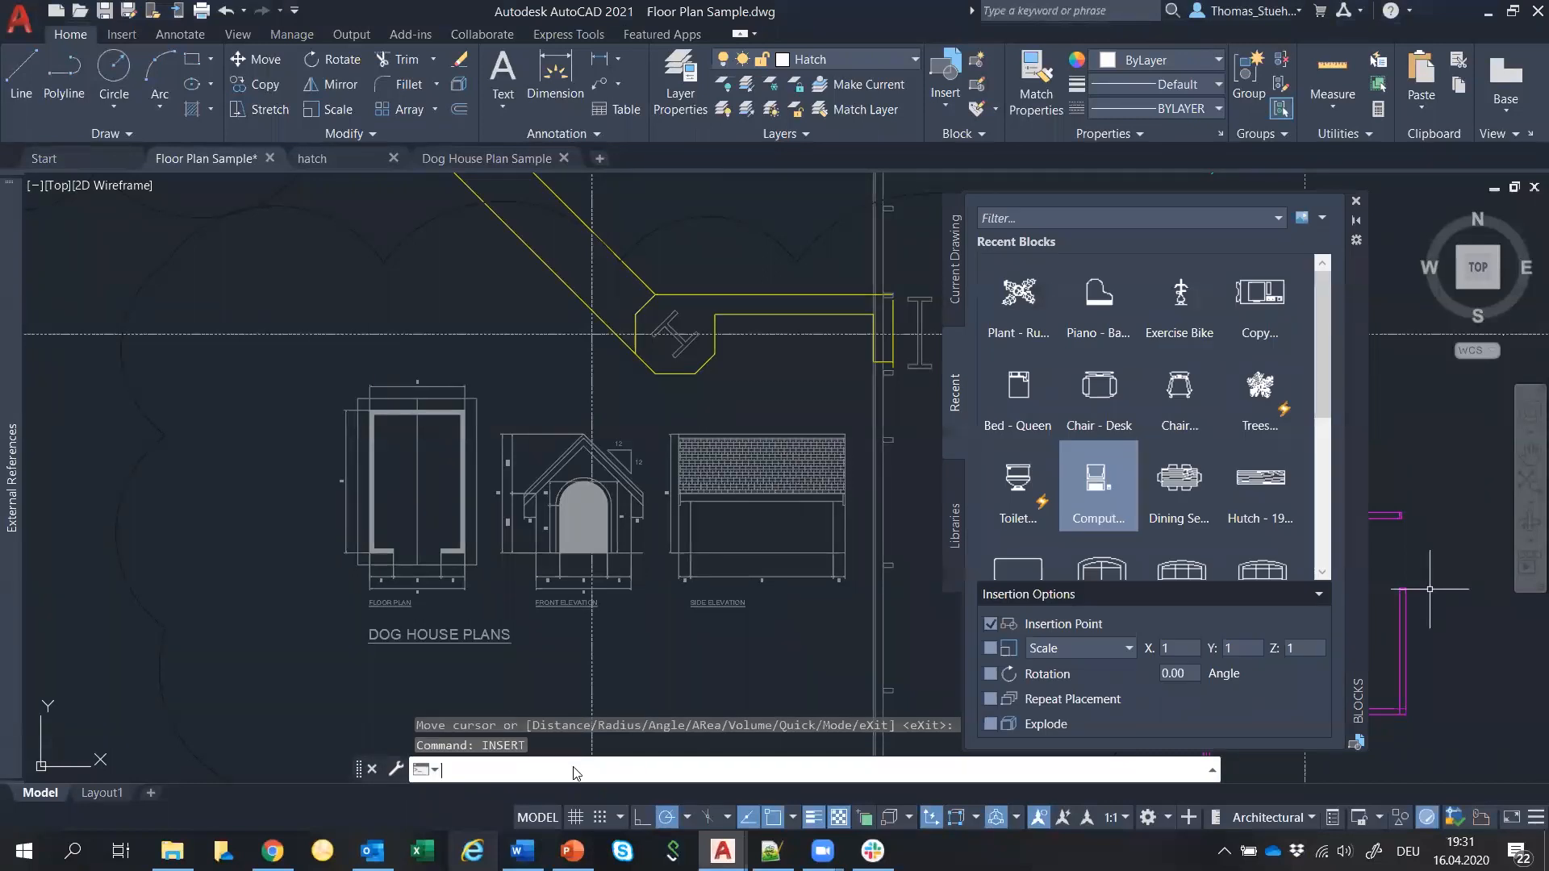
Browse block libraries, trying Architectural - Imperial.dwg, then load Home - Space Planner.dwg's sofas, tables and piano.
click(955, 520)
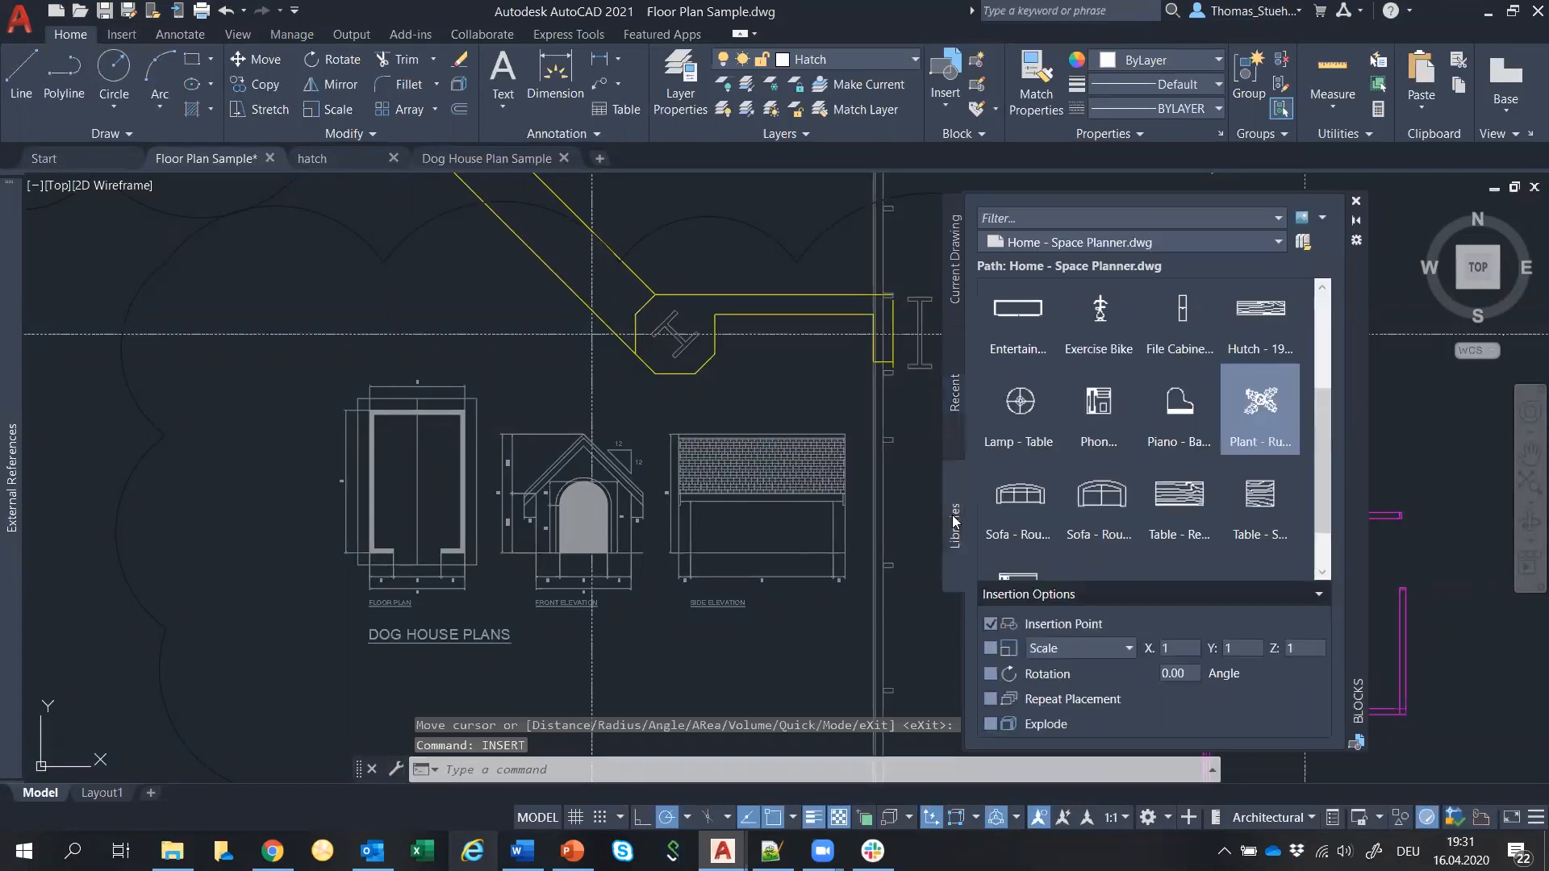
click(952, 426)
click(956, 537)
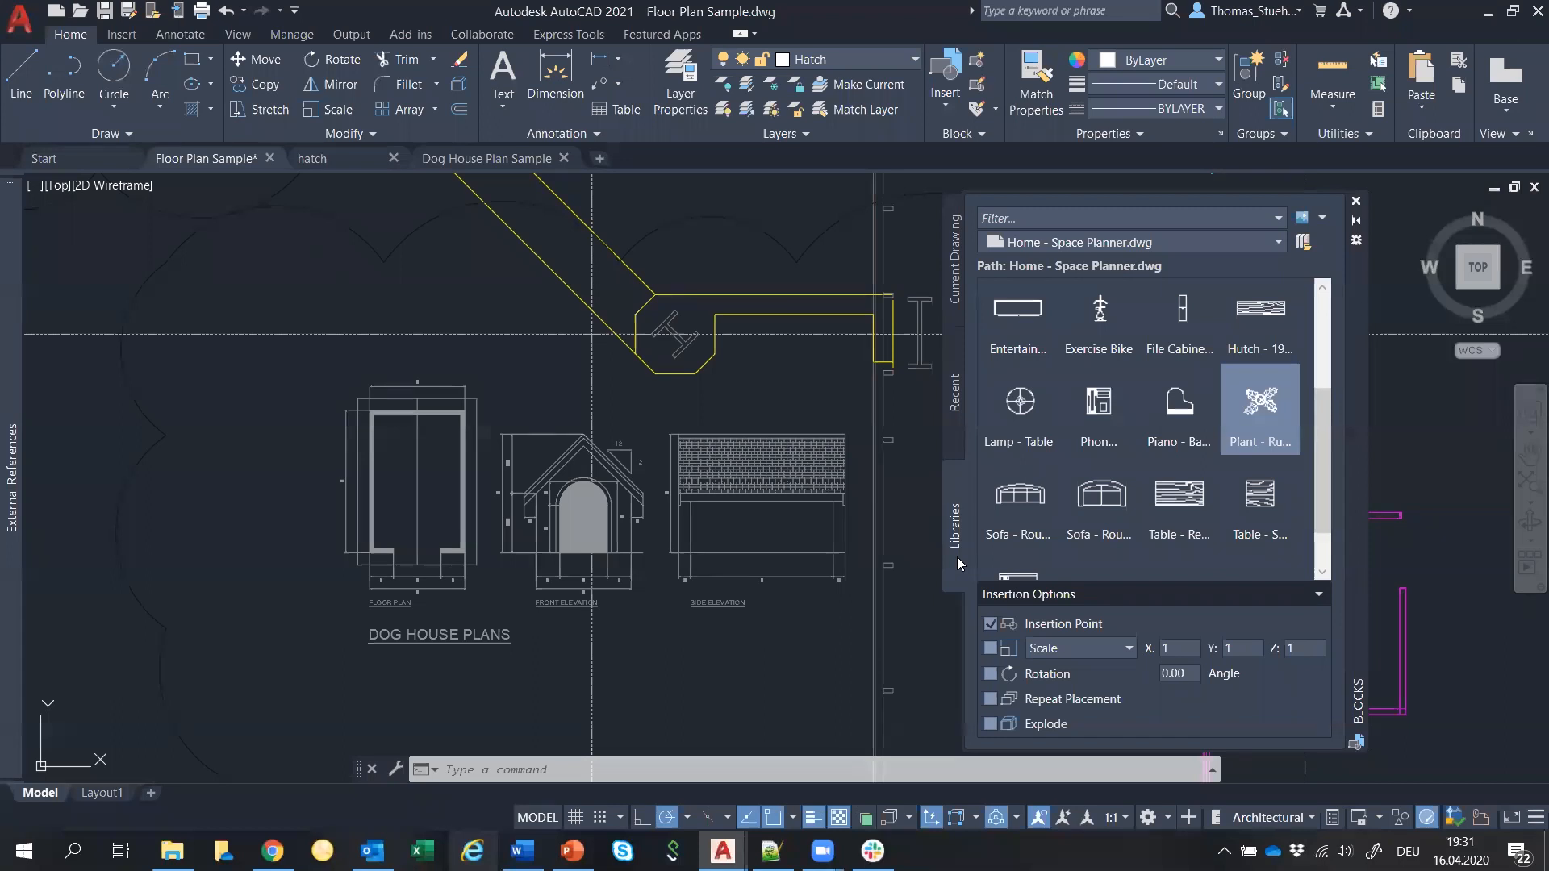
click(1278, 243)
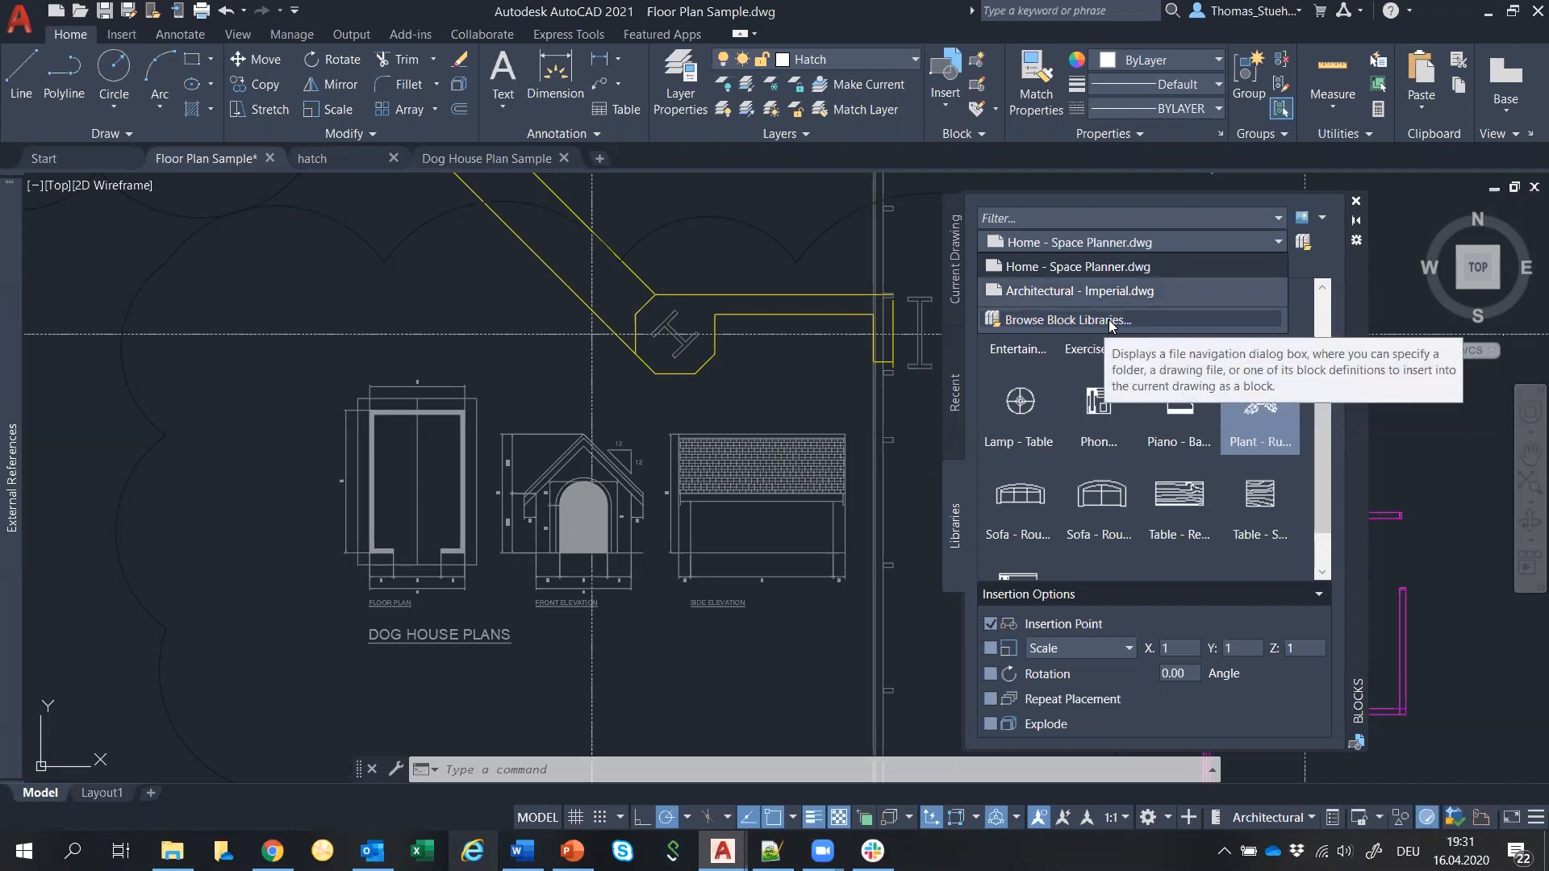
click(1110, 290)
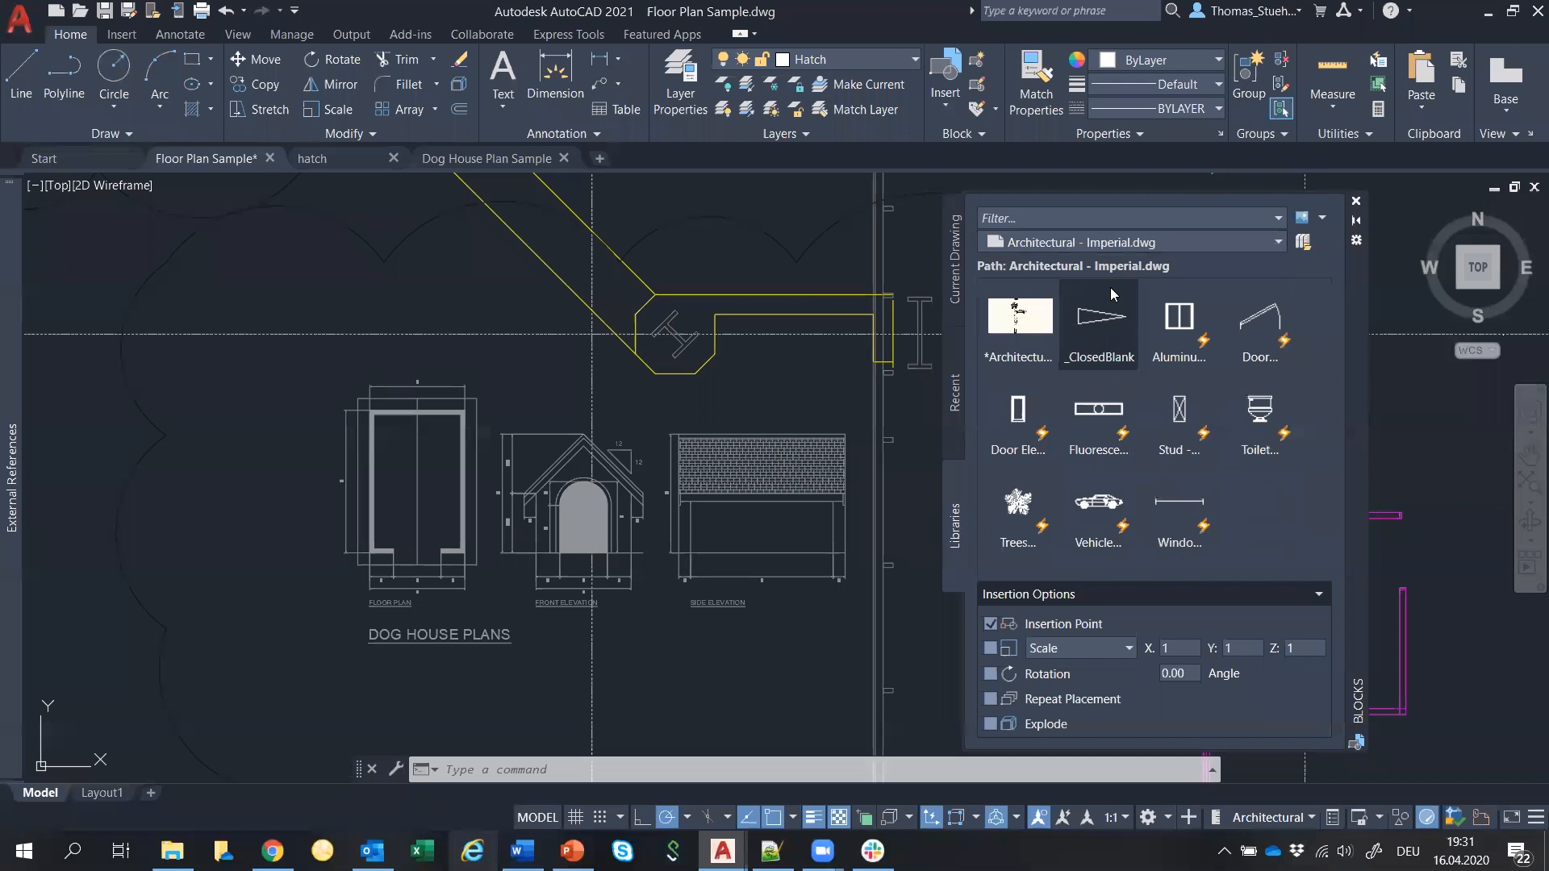
click(1163, 237)
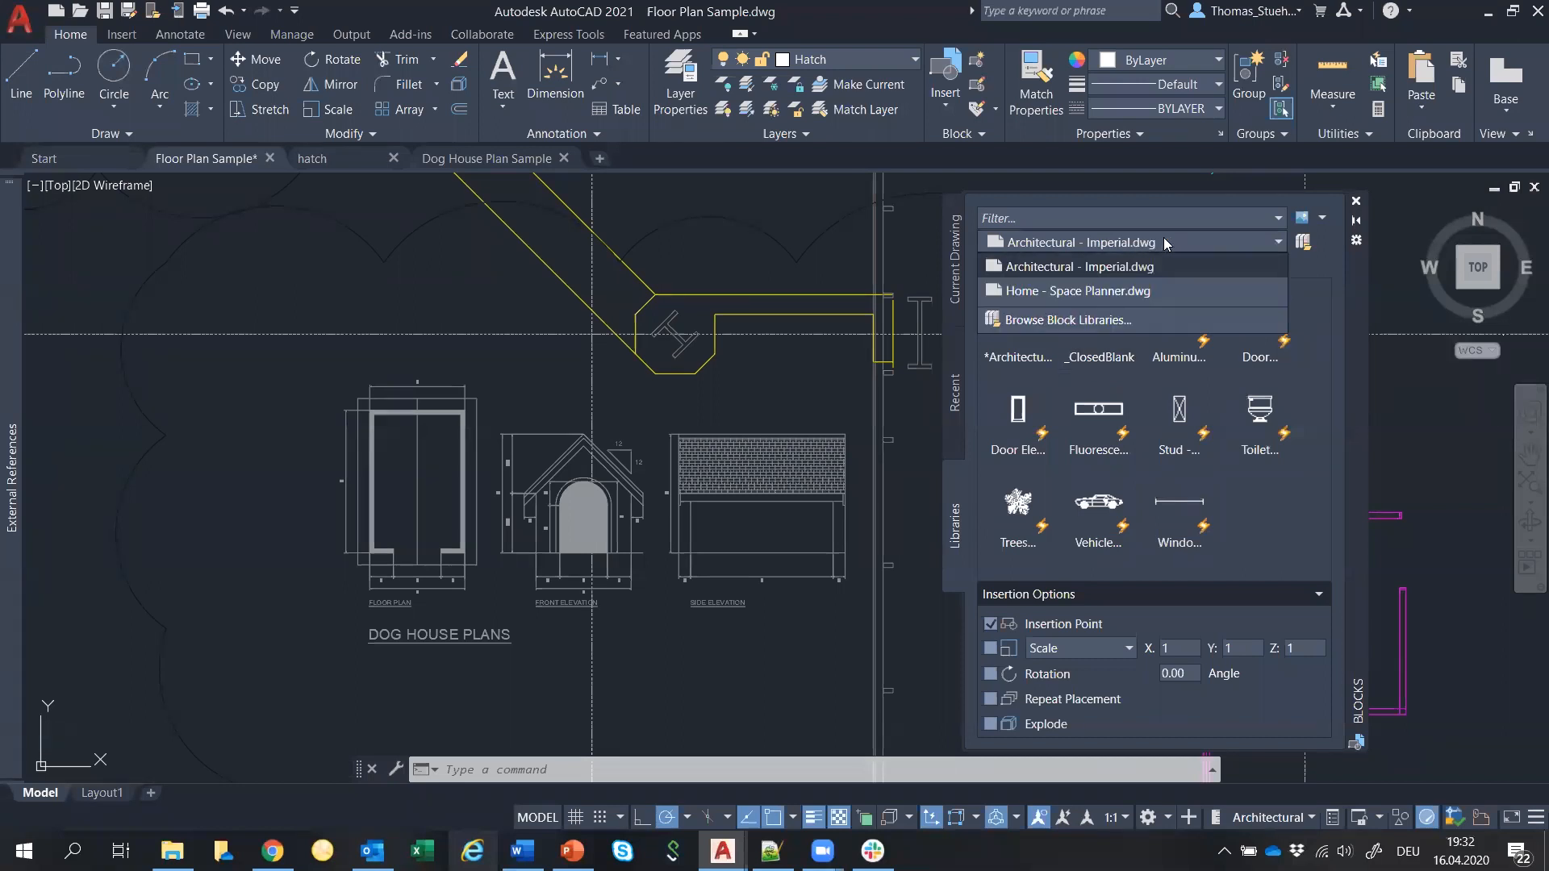
click(1142, 291)
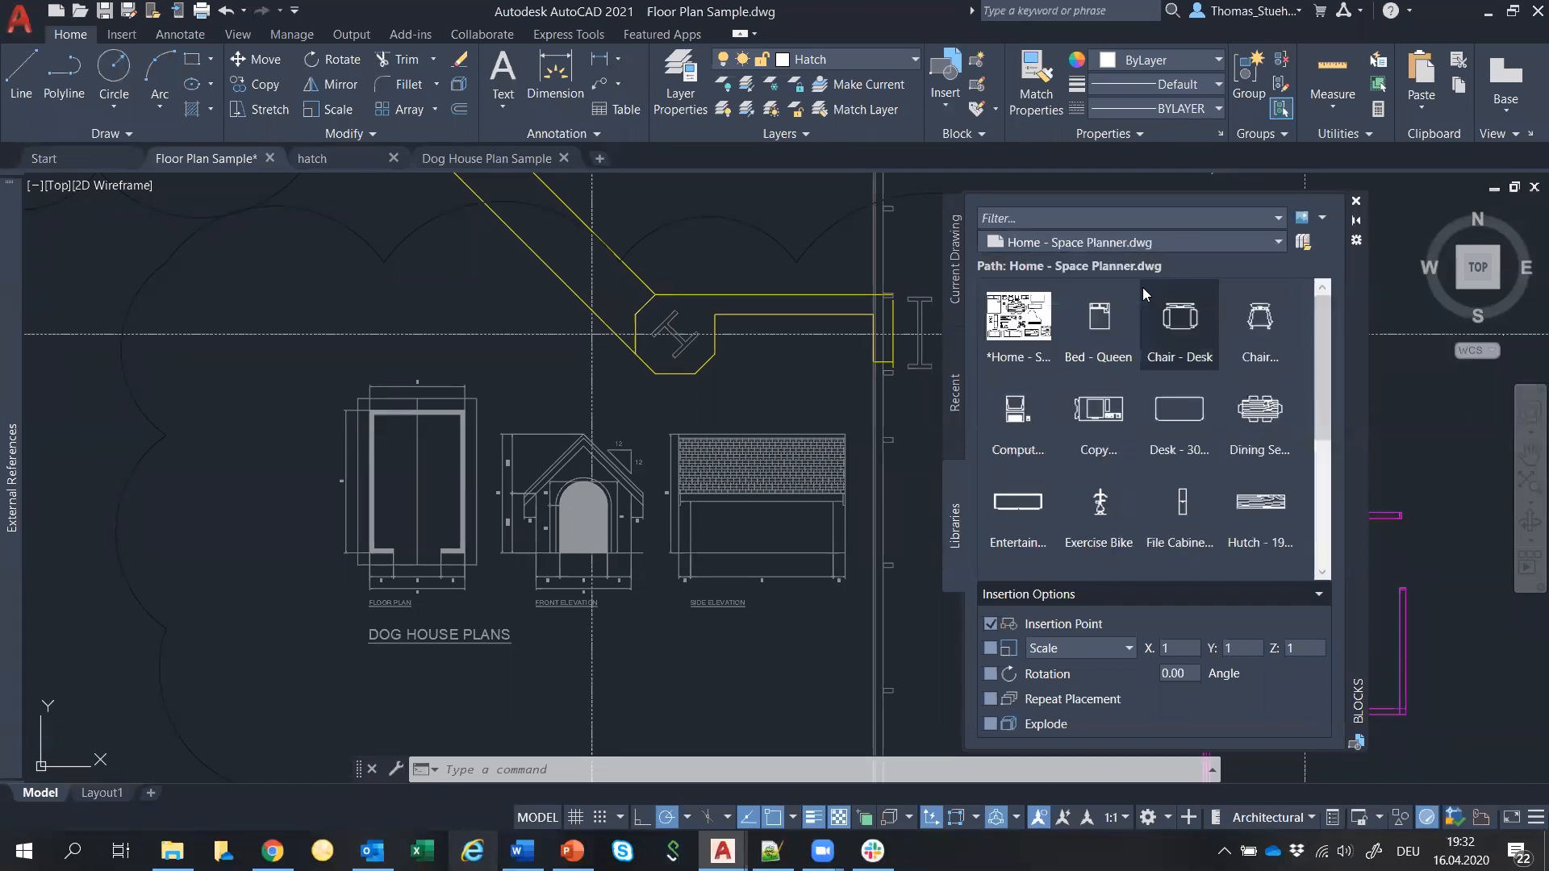
scroll(1137, 399, down, 2)
scroll(1129, 405, down, 2)
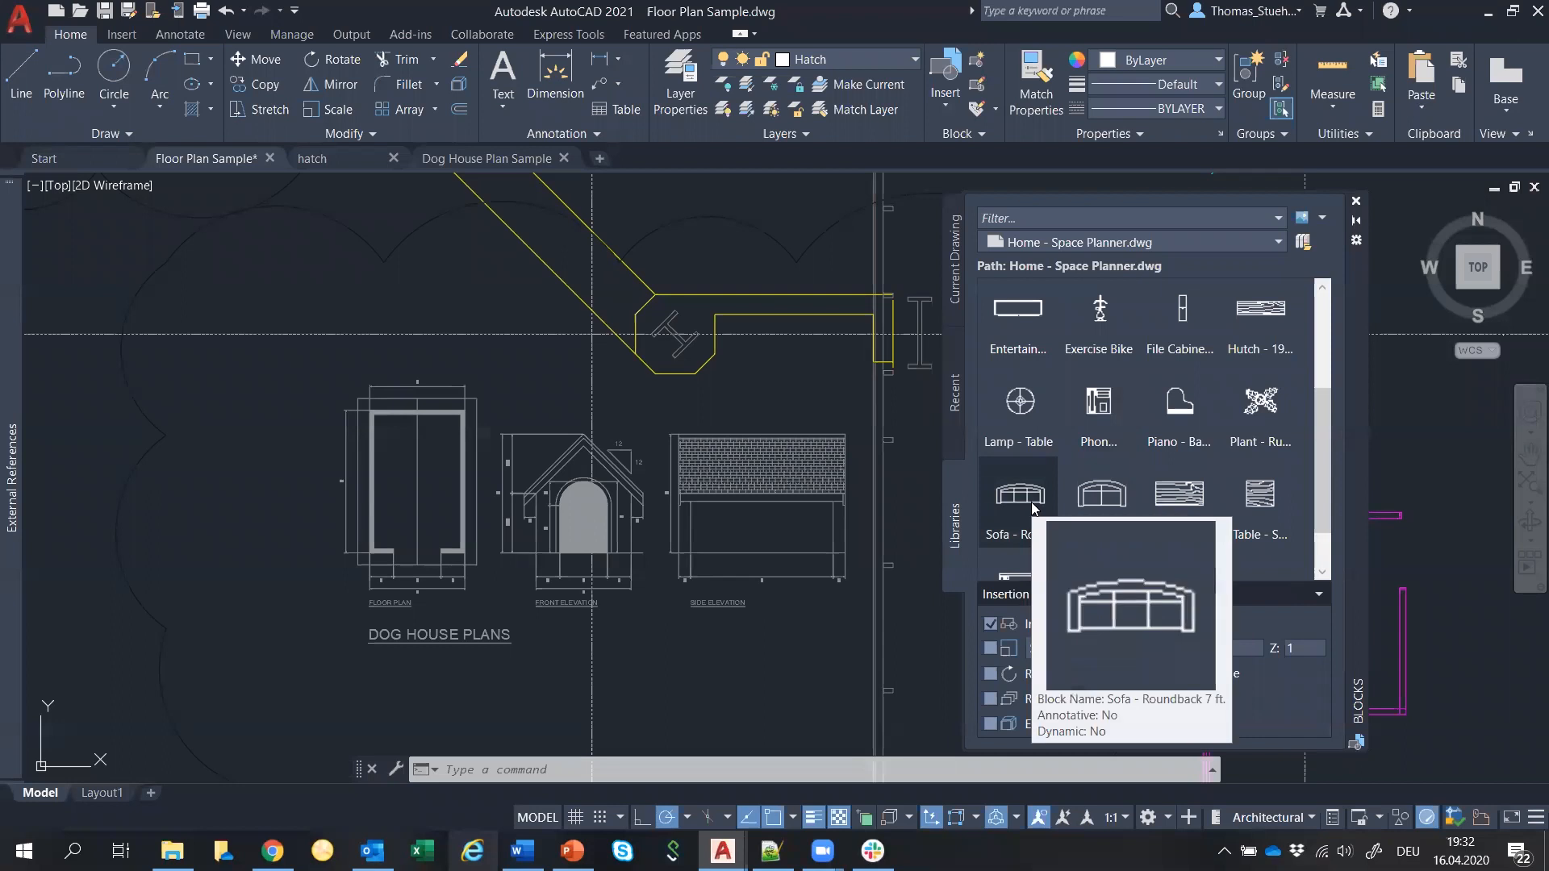
scroll(610, 479, down, 3)
scroll(608, 479, up, 5)
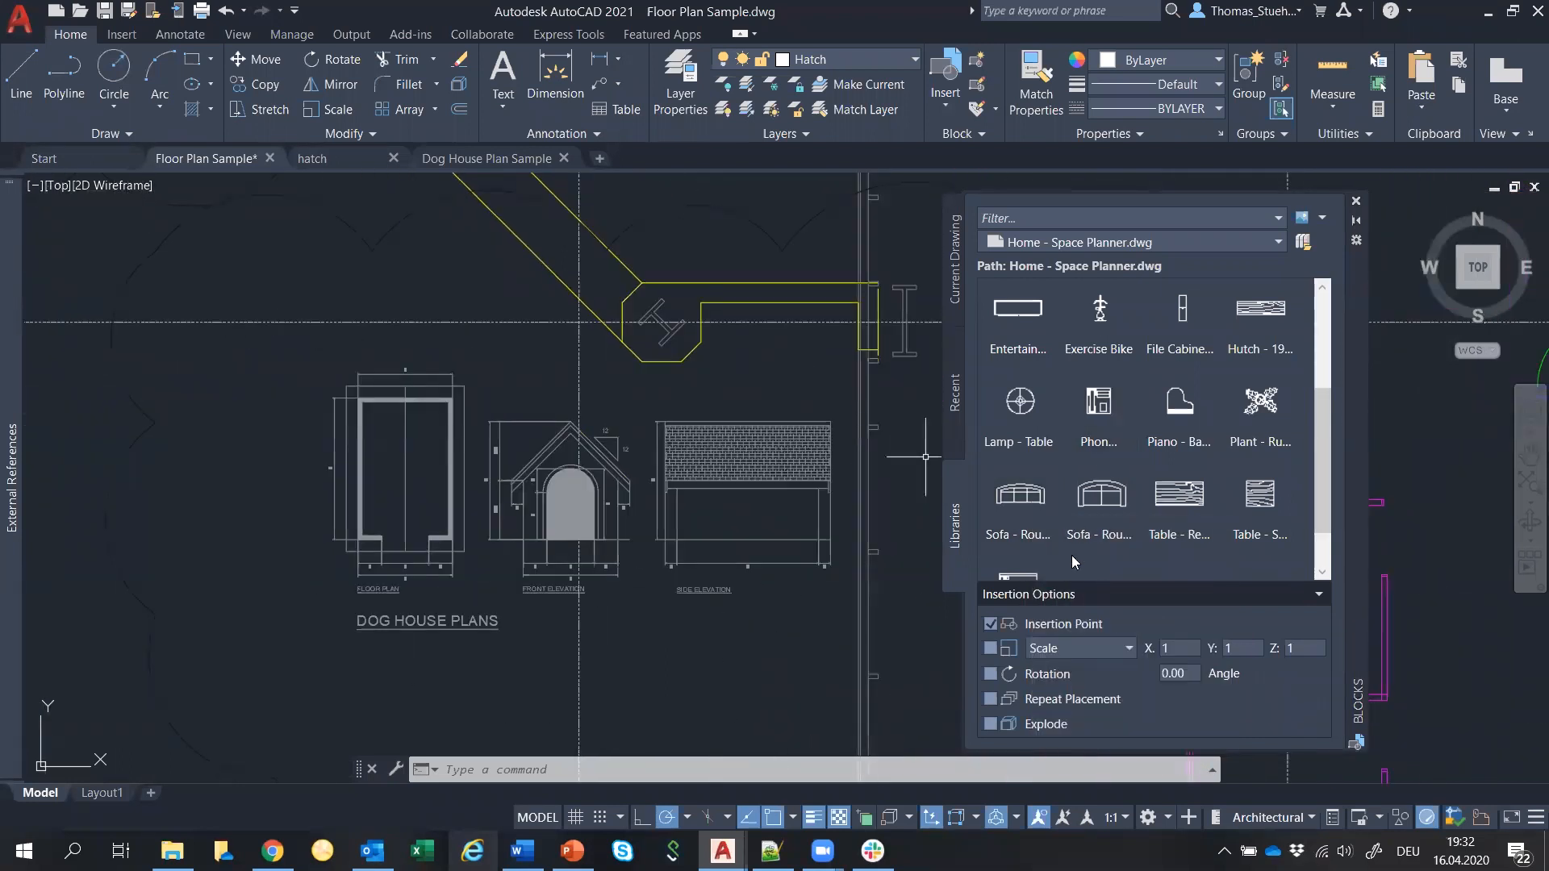
Insert a sofa below the dog house plans, a piano to their left, and a table lamp above it.
right_click(1026, 508)
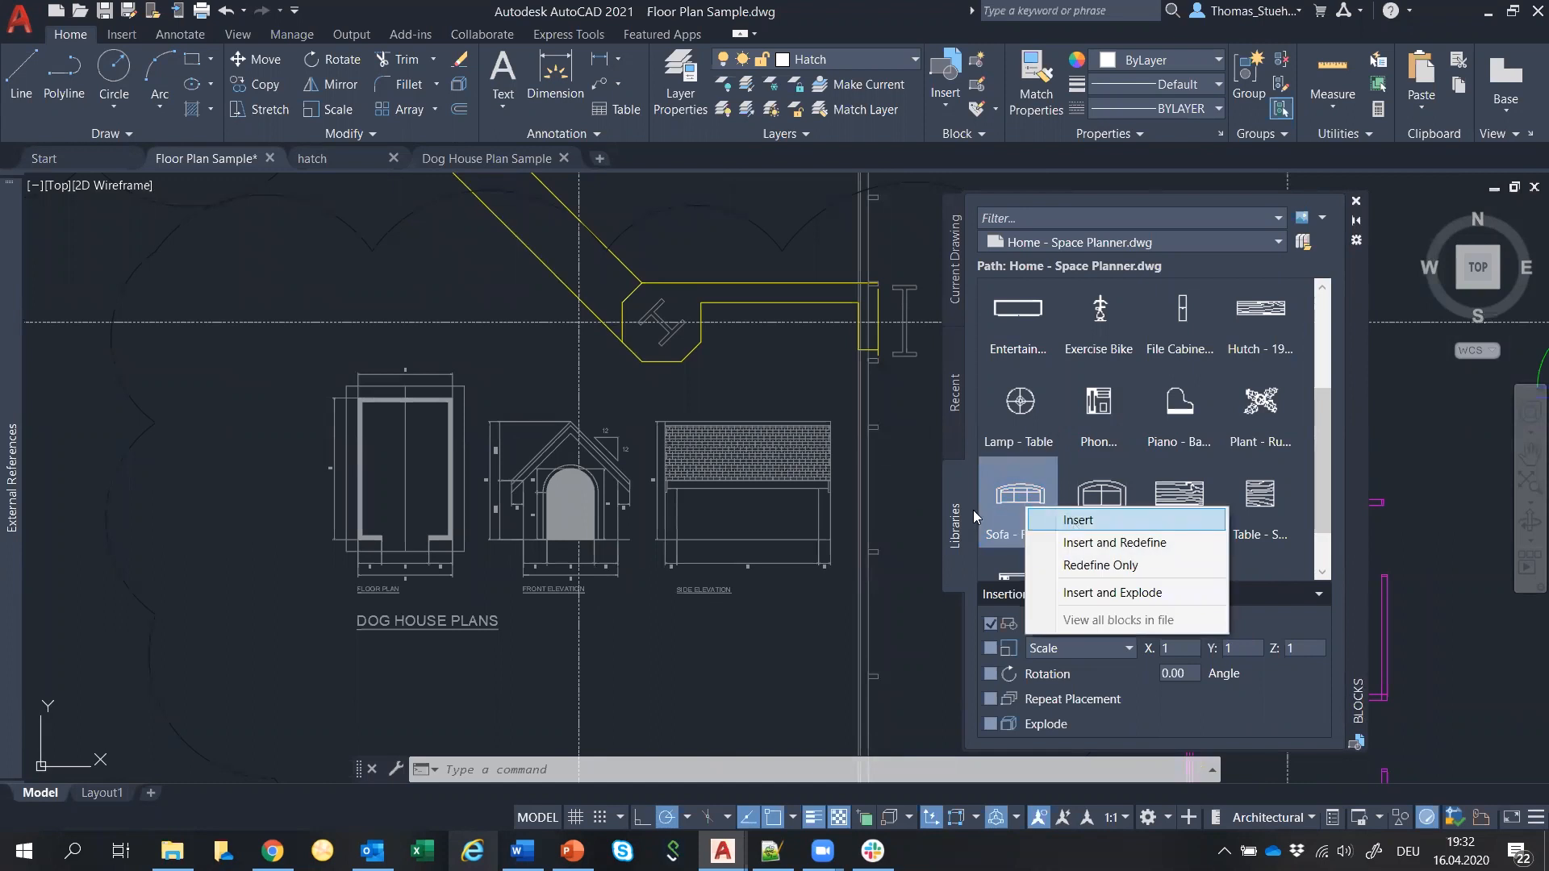
click(1057, 518)
scroll(714, 646, down, 2)
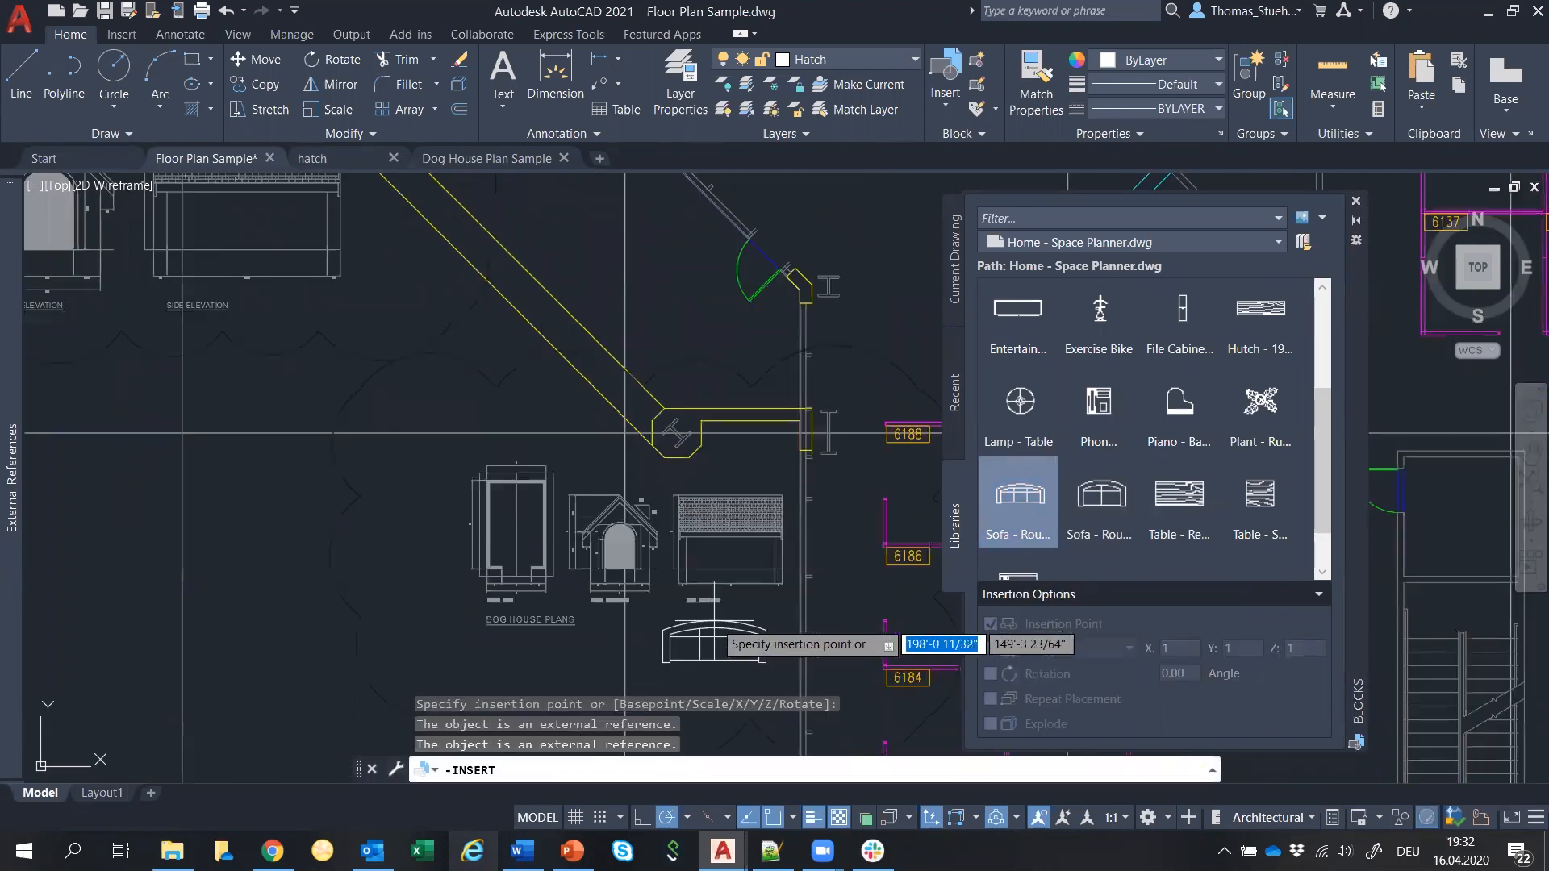
click(713, 645)
right_click(1187, 418)
click(1242, 429)
click(411, 493)
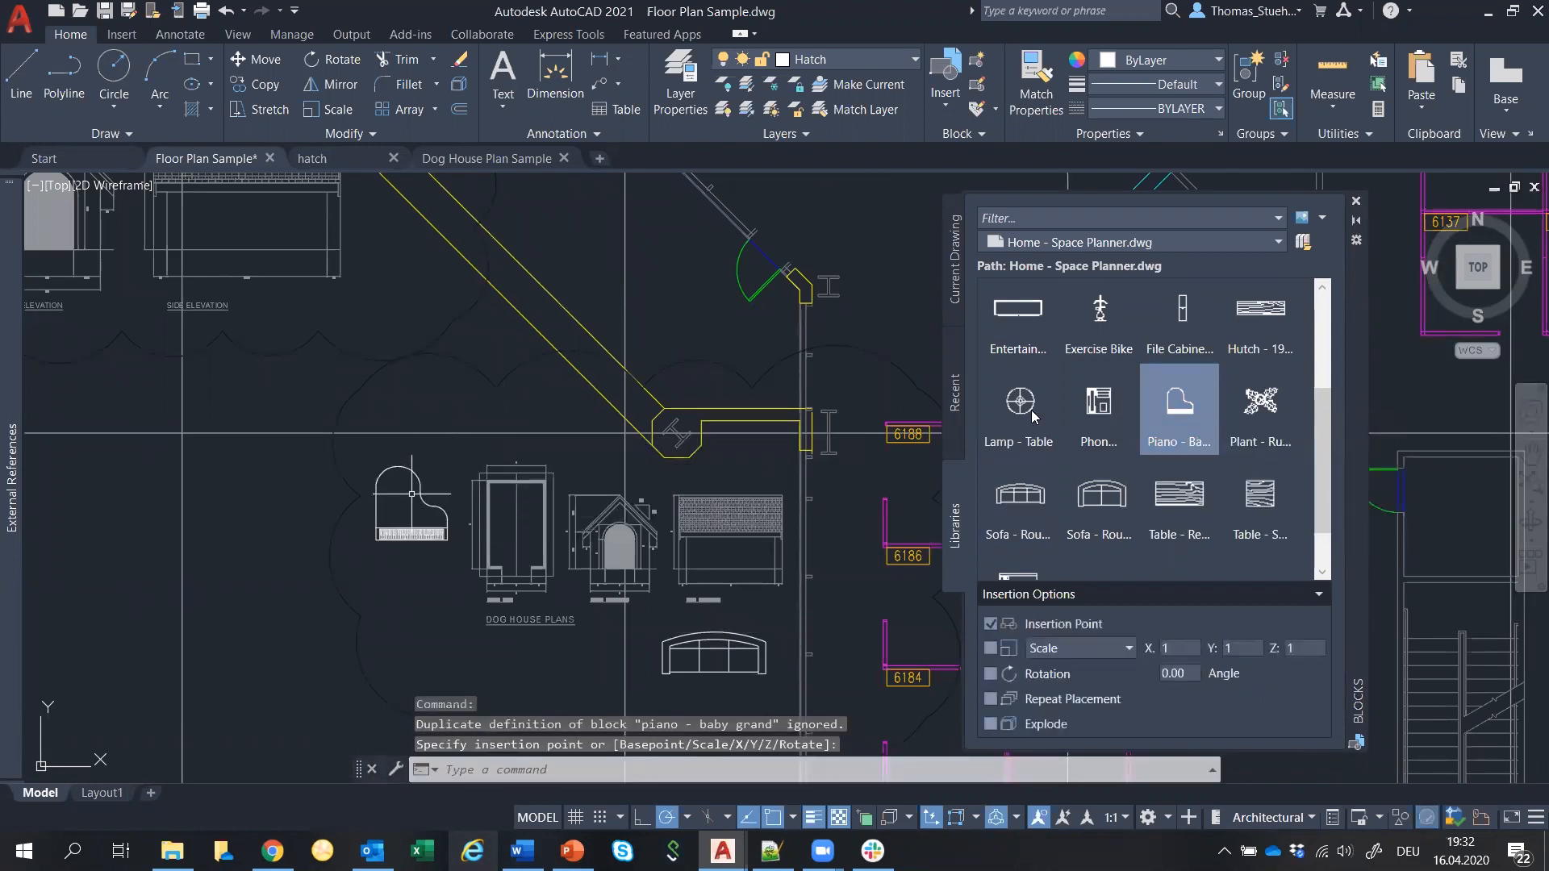
right_click(1037, 414)
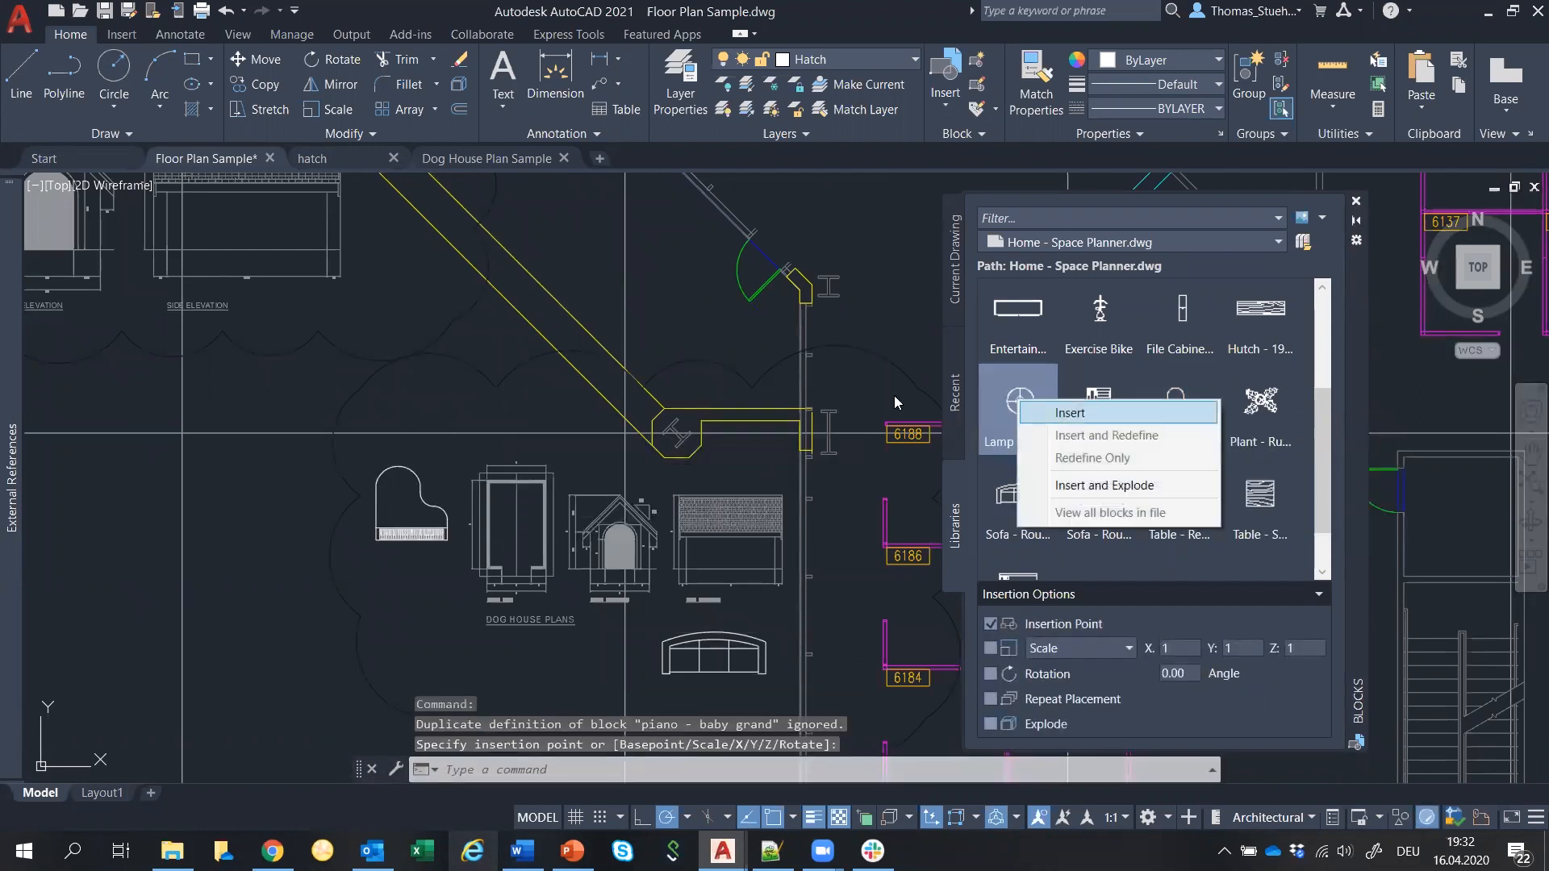
click(1091, 425)
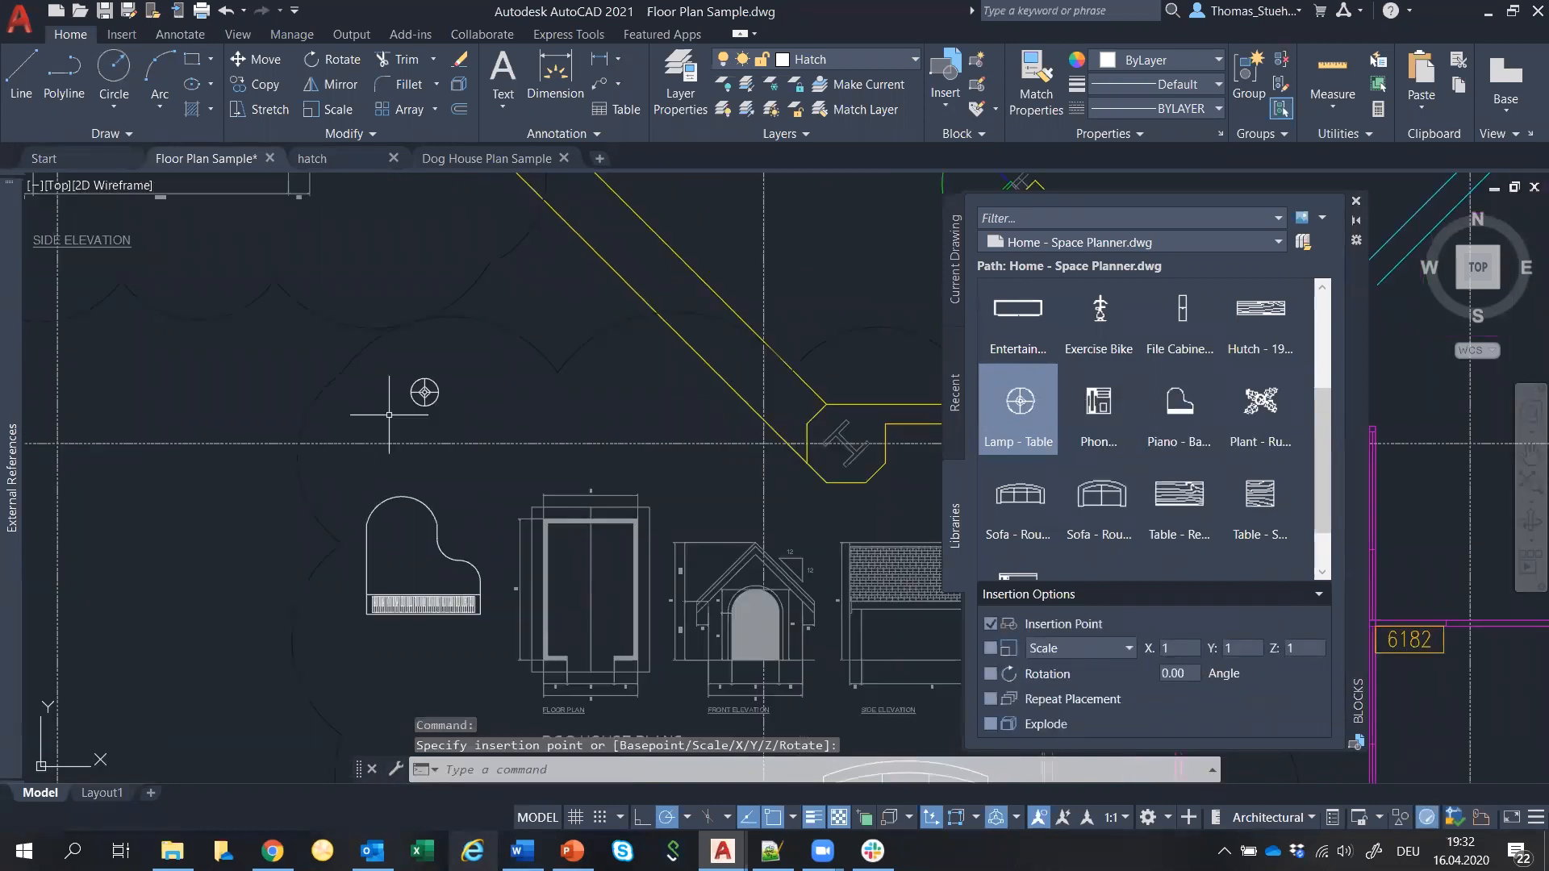
click(389, 414)
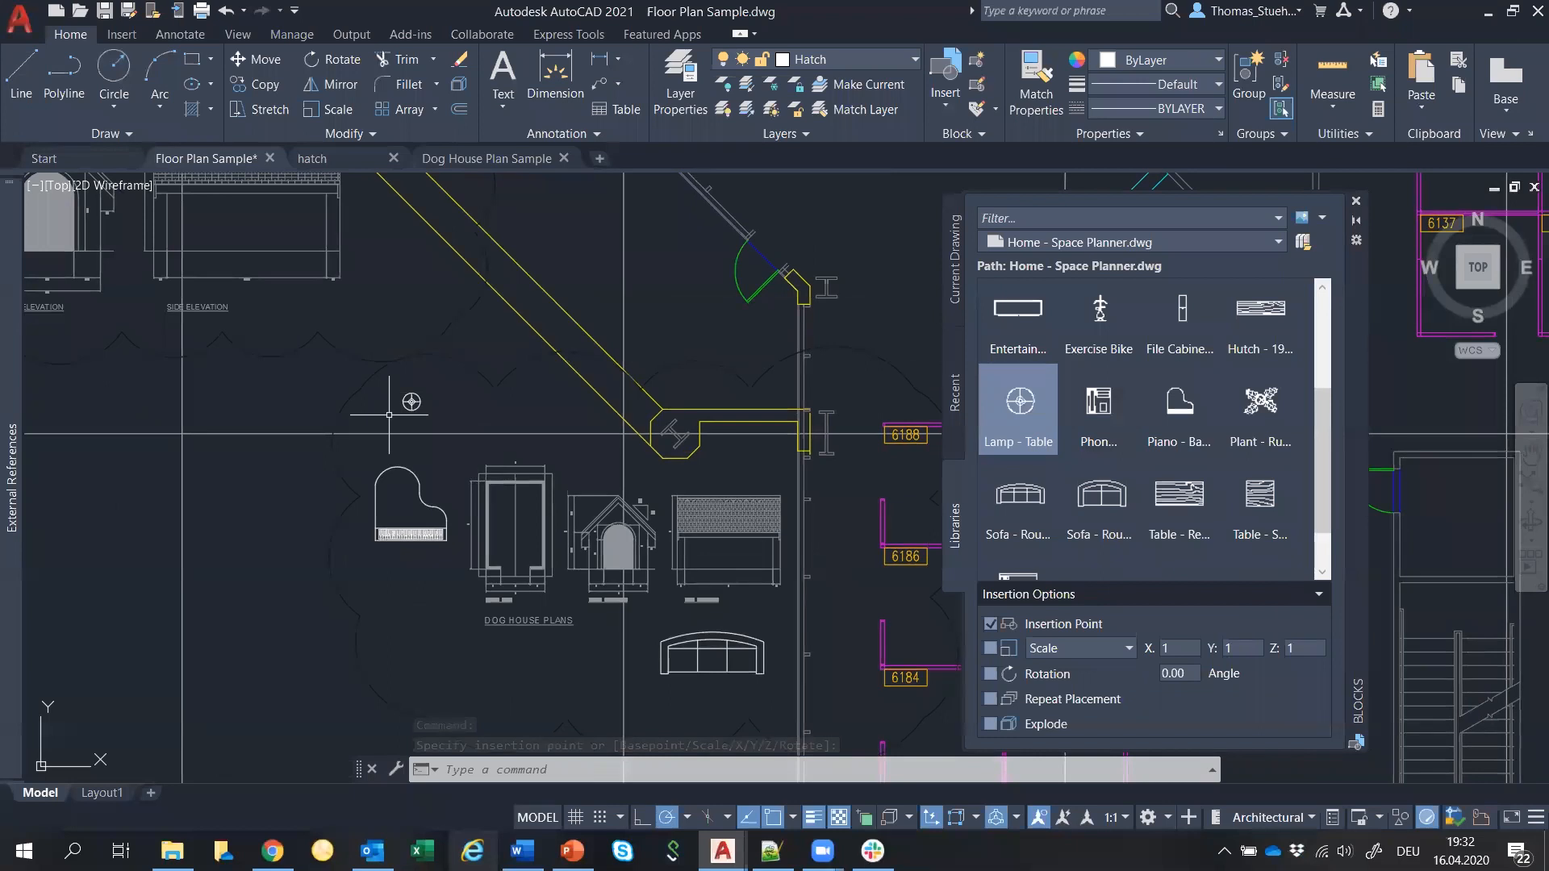
List the recently used blocks and save the Floor Plan Sample drawing.
click(952, 403)
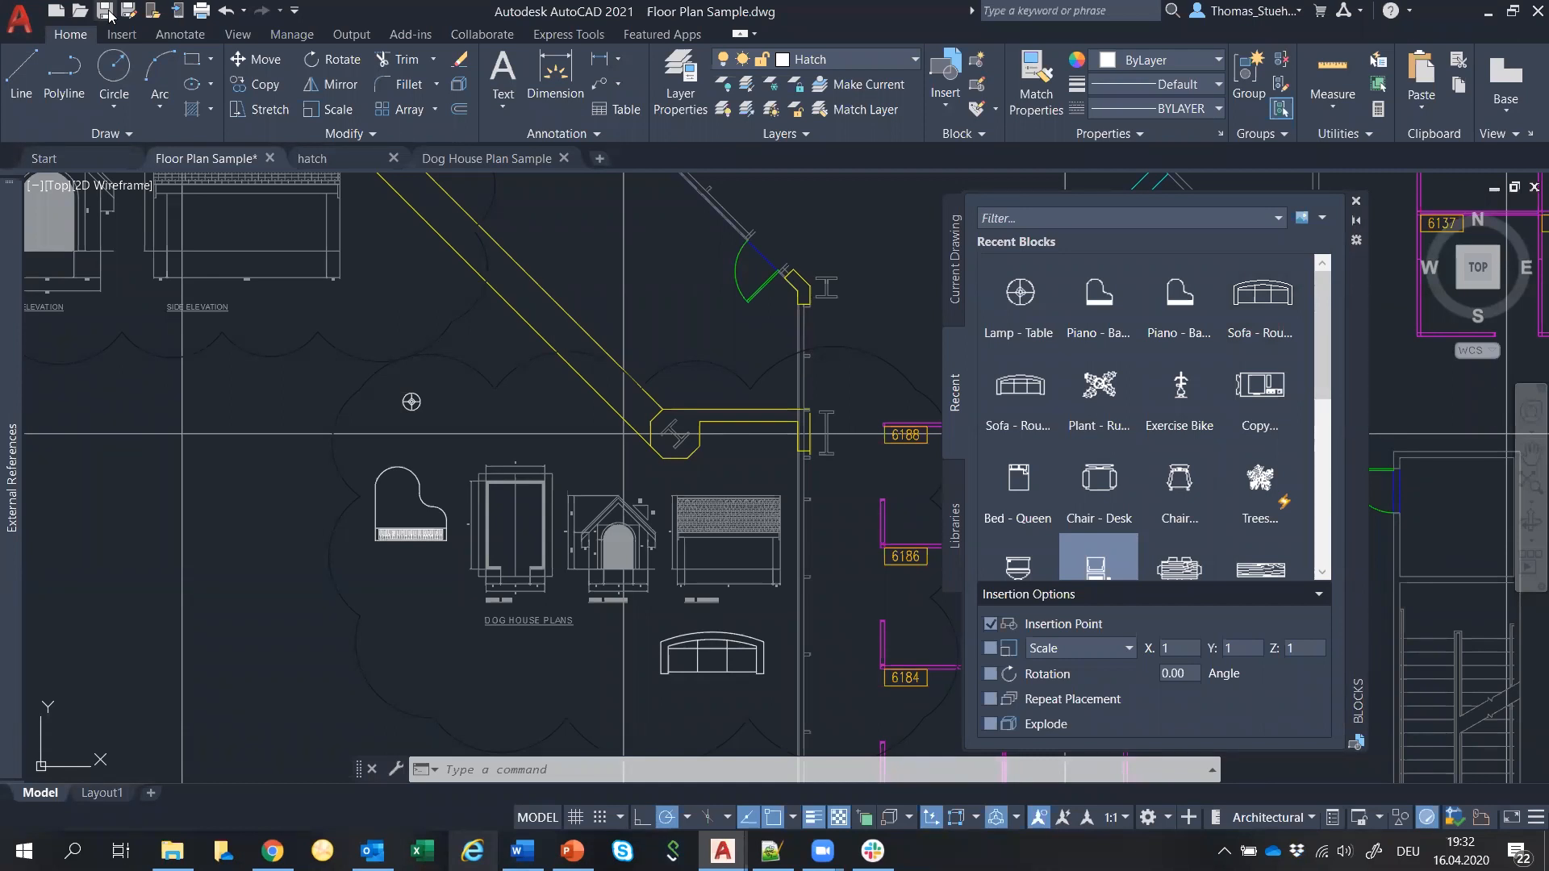
click(108, 13)
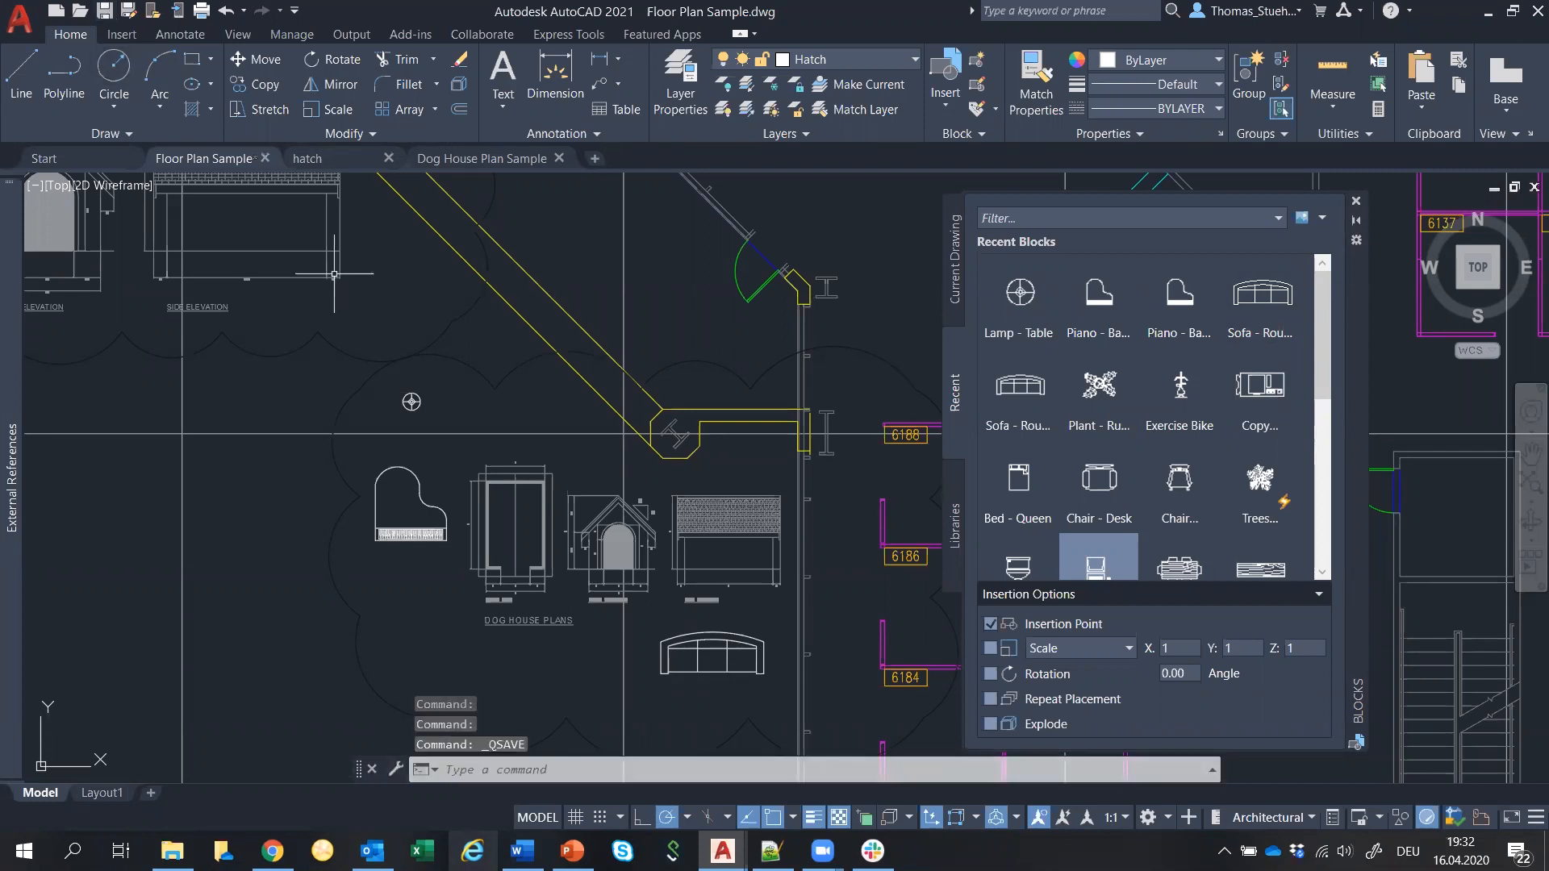
key(alt+Tab)
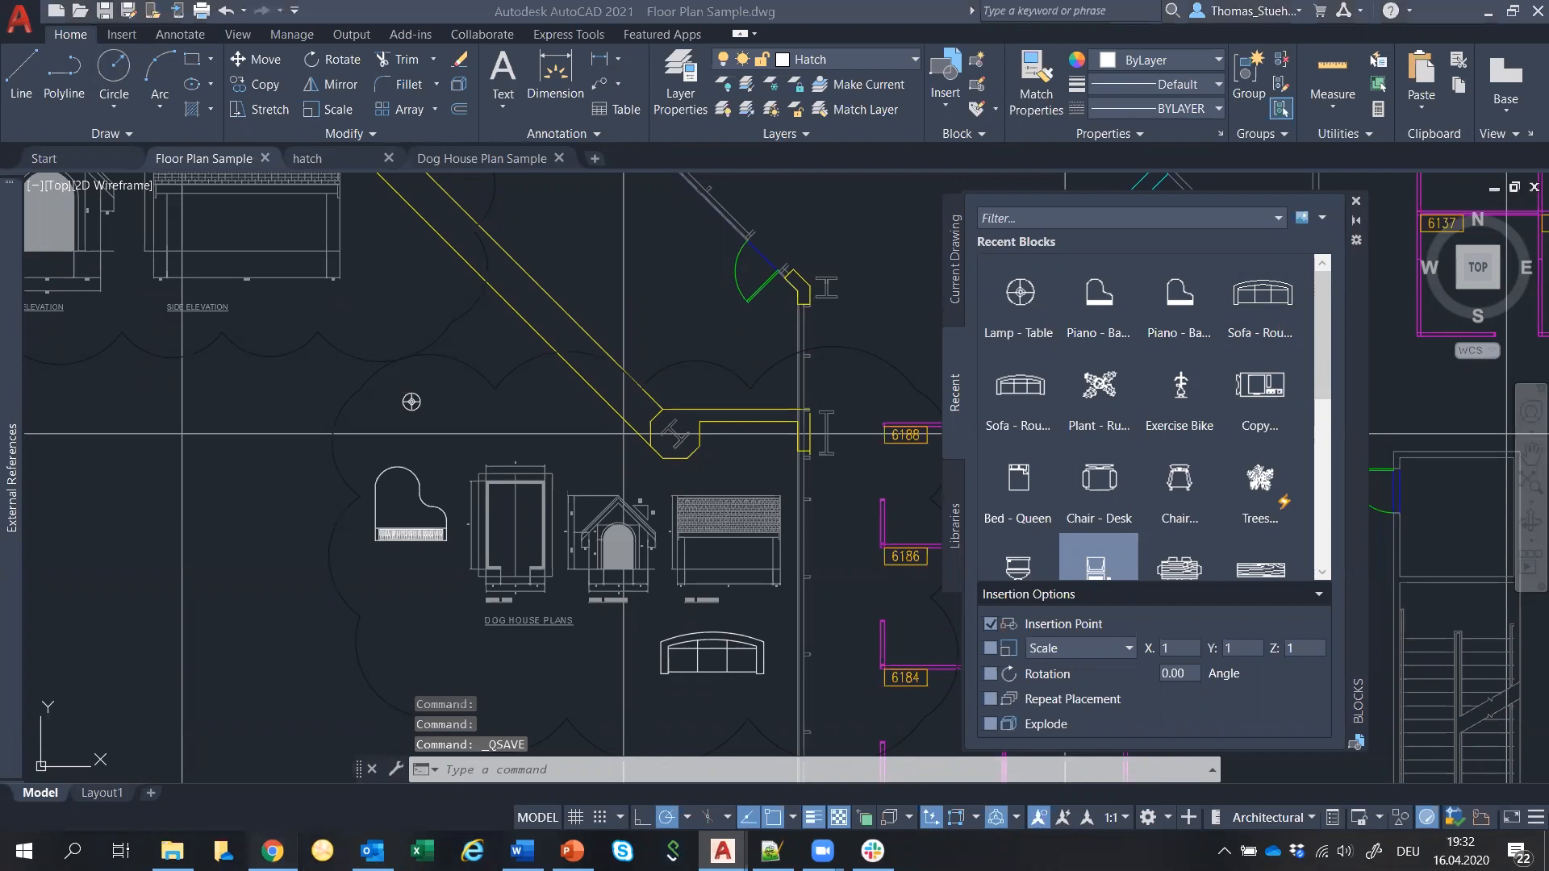
Load web.autocad.com in Chrome.
click(323, 53)
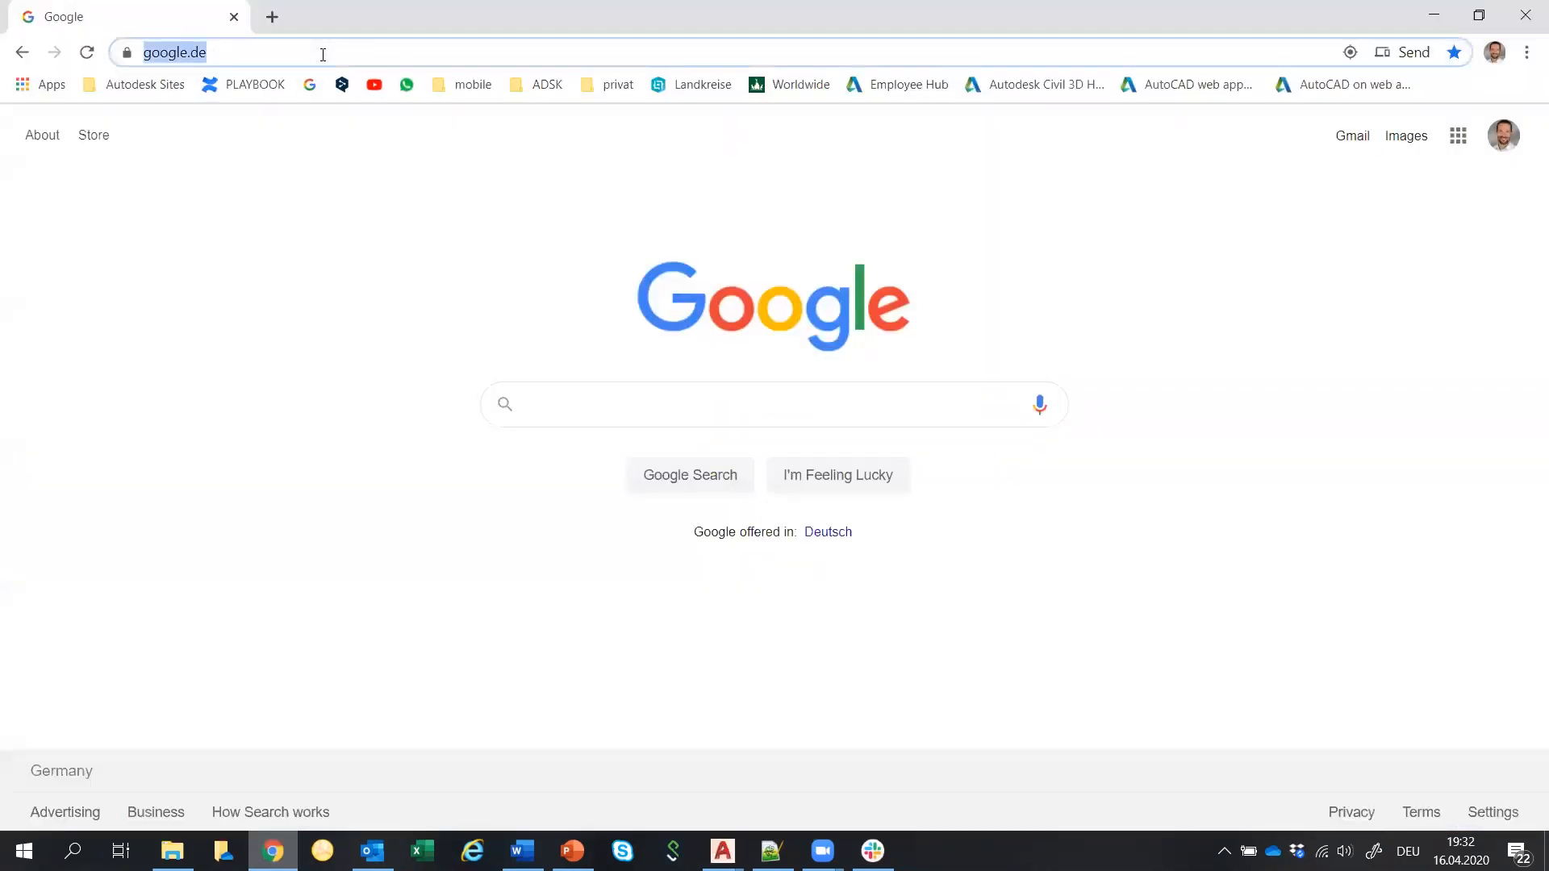
text(web.autocad)
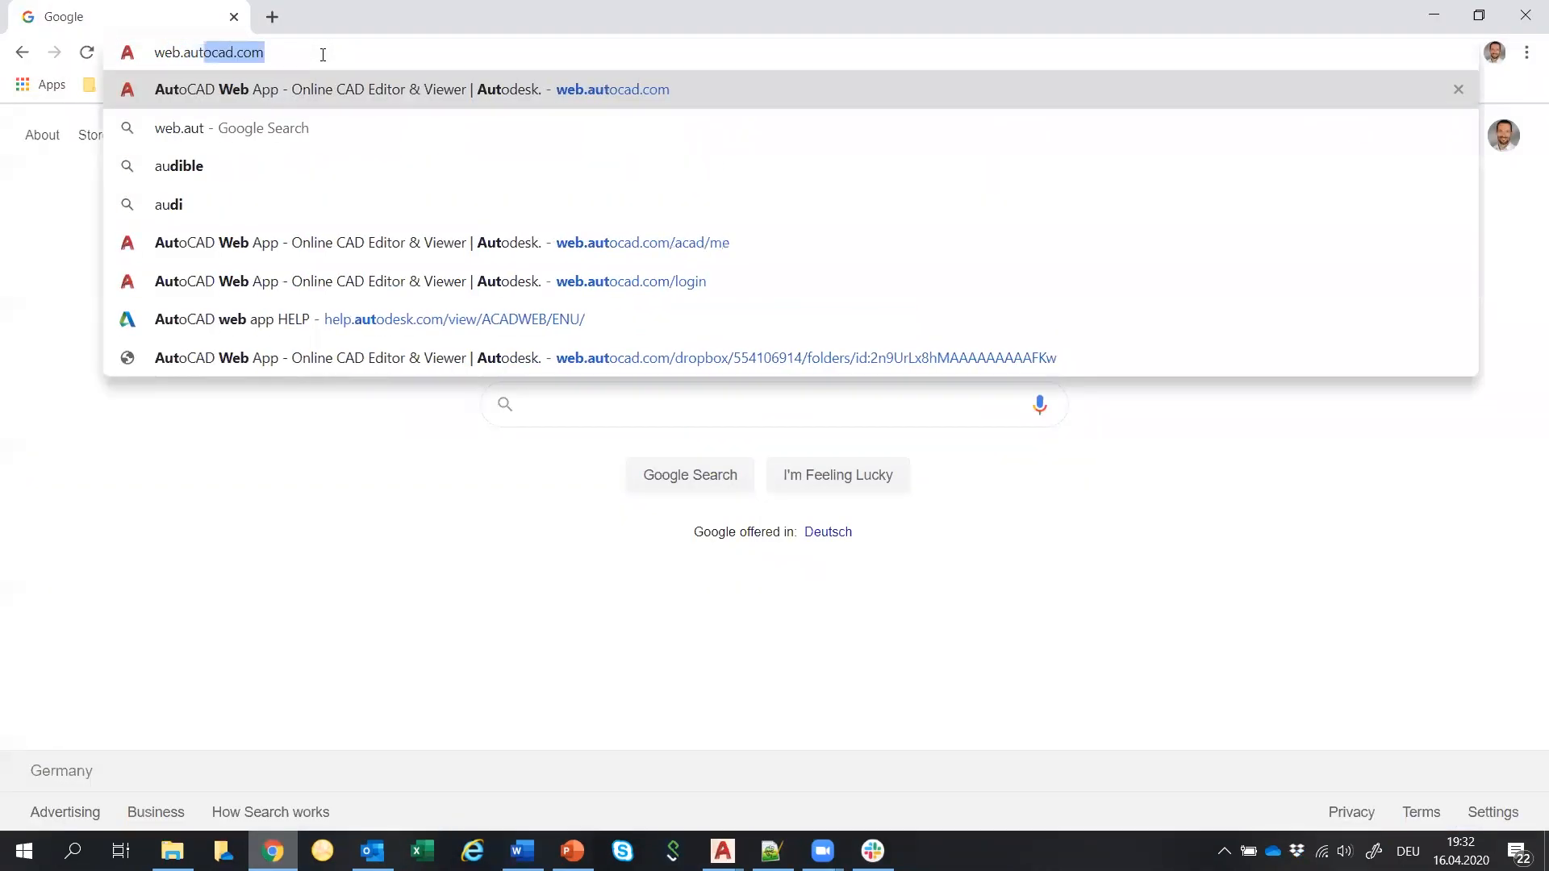
text(.com)
key(Return)
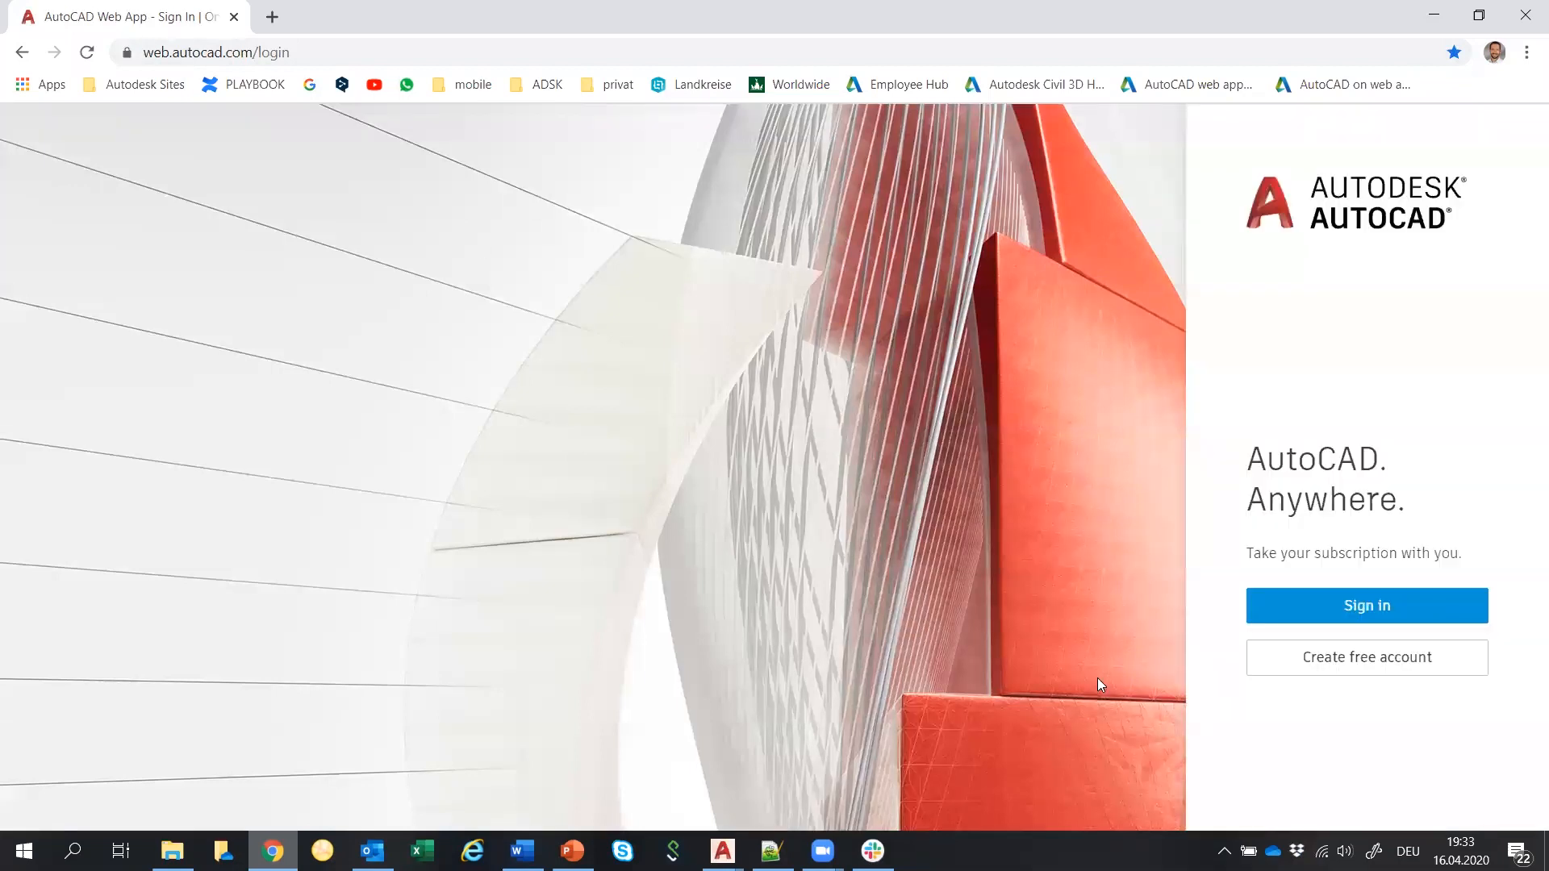
Sign in to the web app with the account e-mail and password.
click(1294, 601)
click(680, 295)
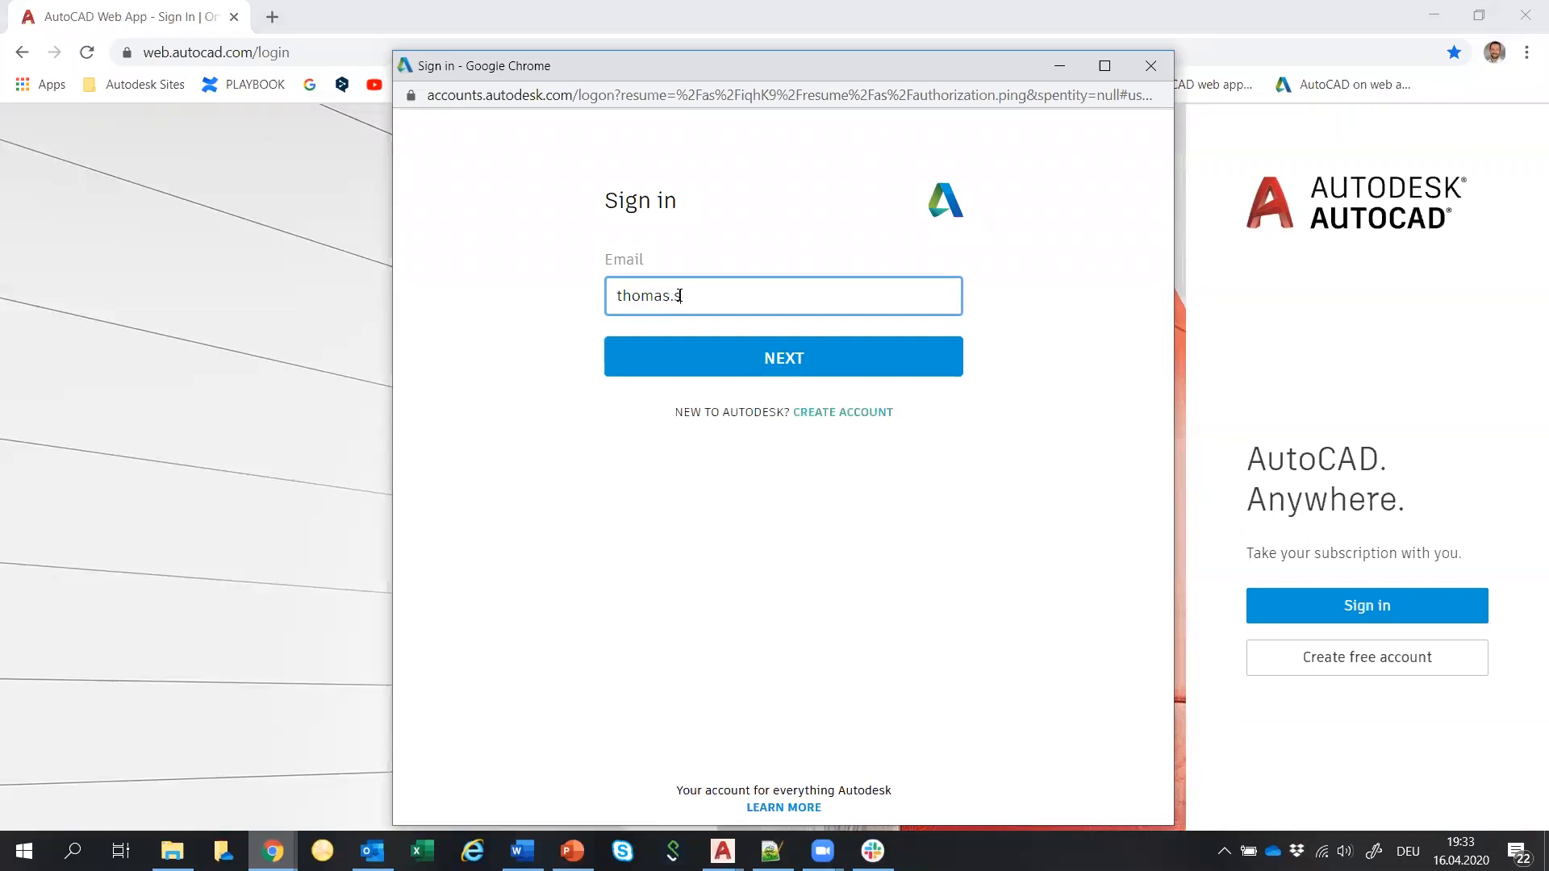
click(715, 349)
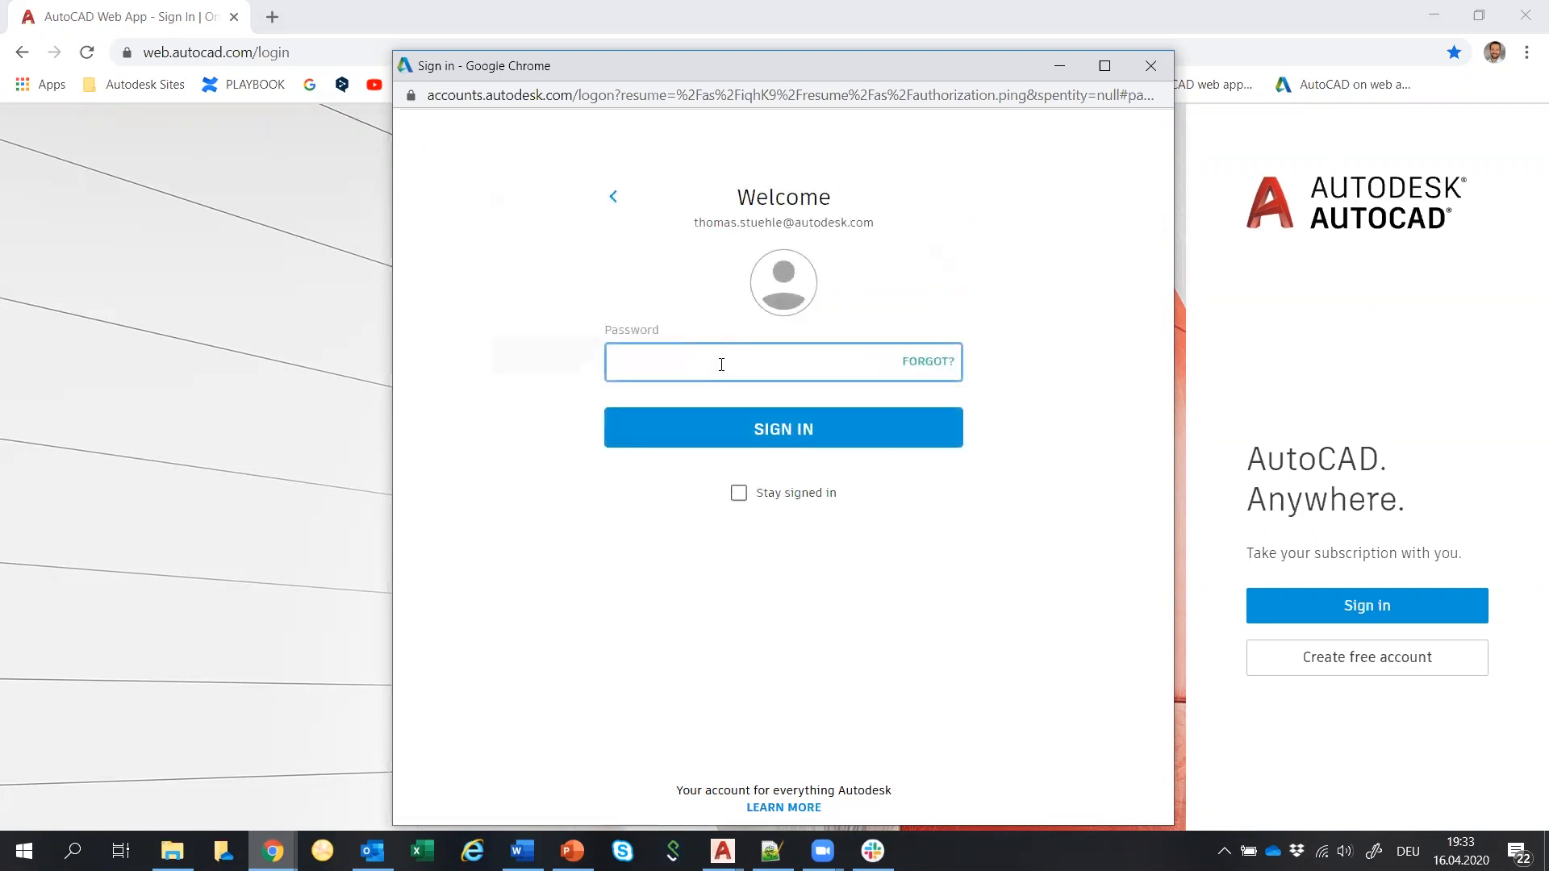
text(*******)
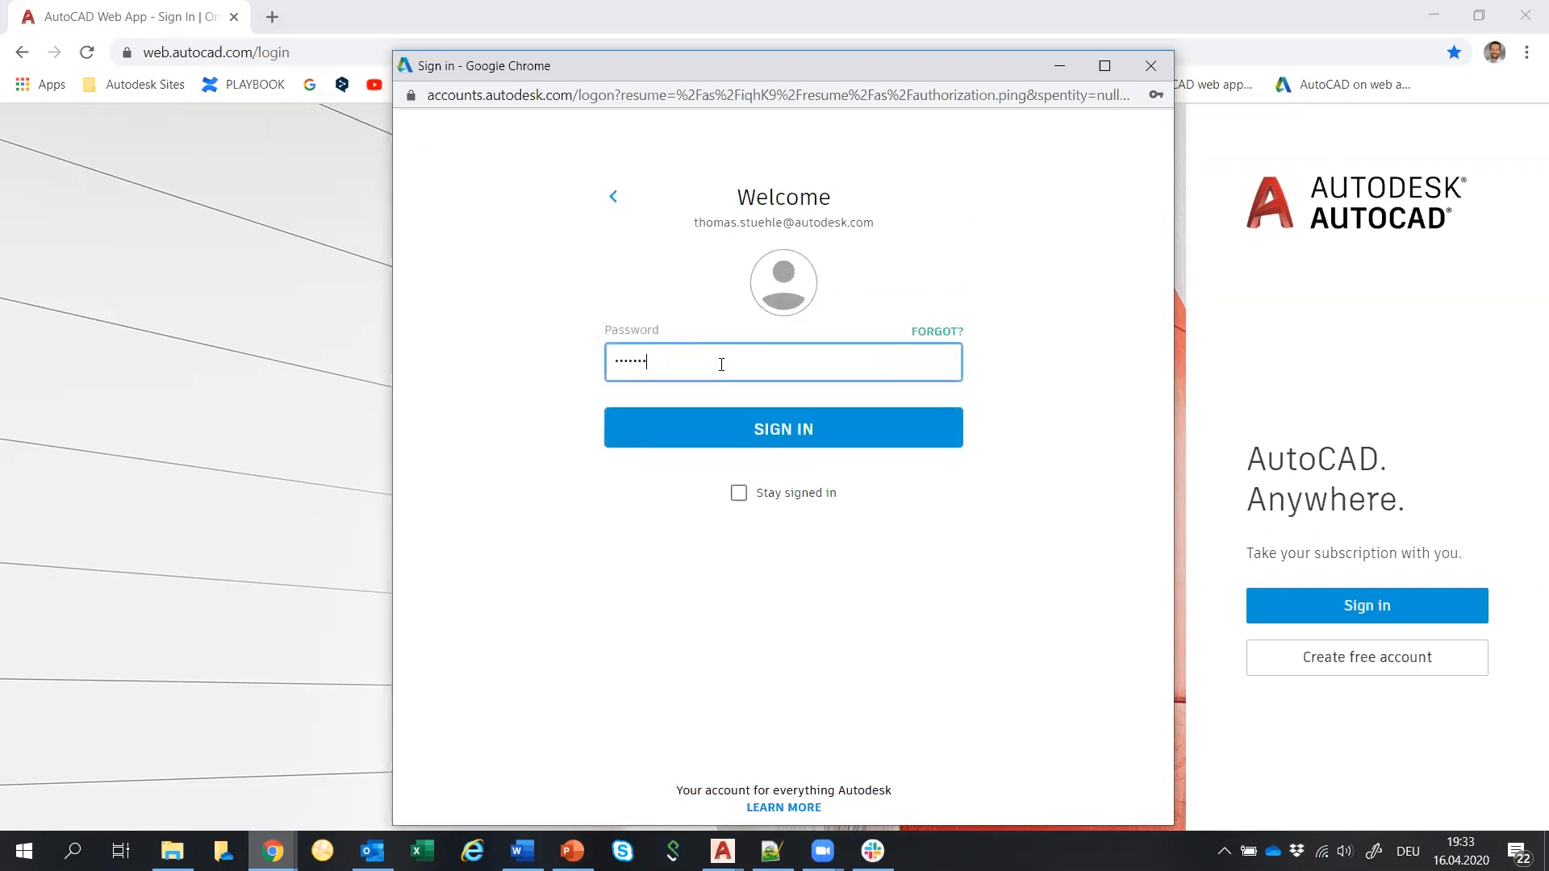
key(Return)
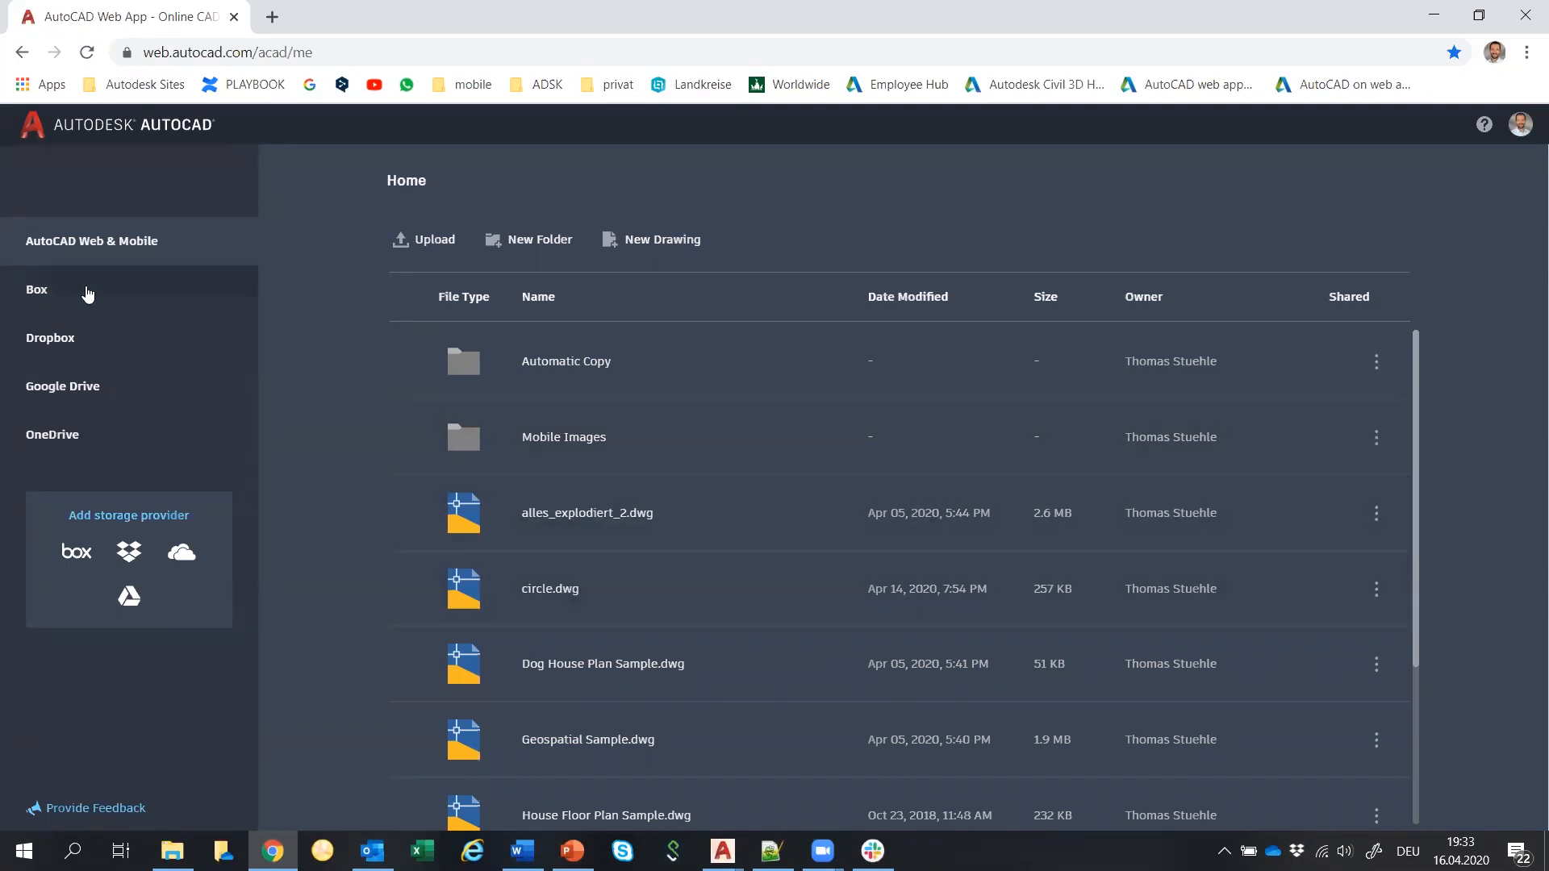
Open Floor Plan Sample.dwg from Dropbox's DropBox - MyDrawings folder in the web editor.
click(50, 338)
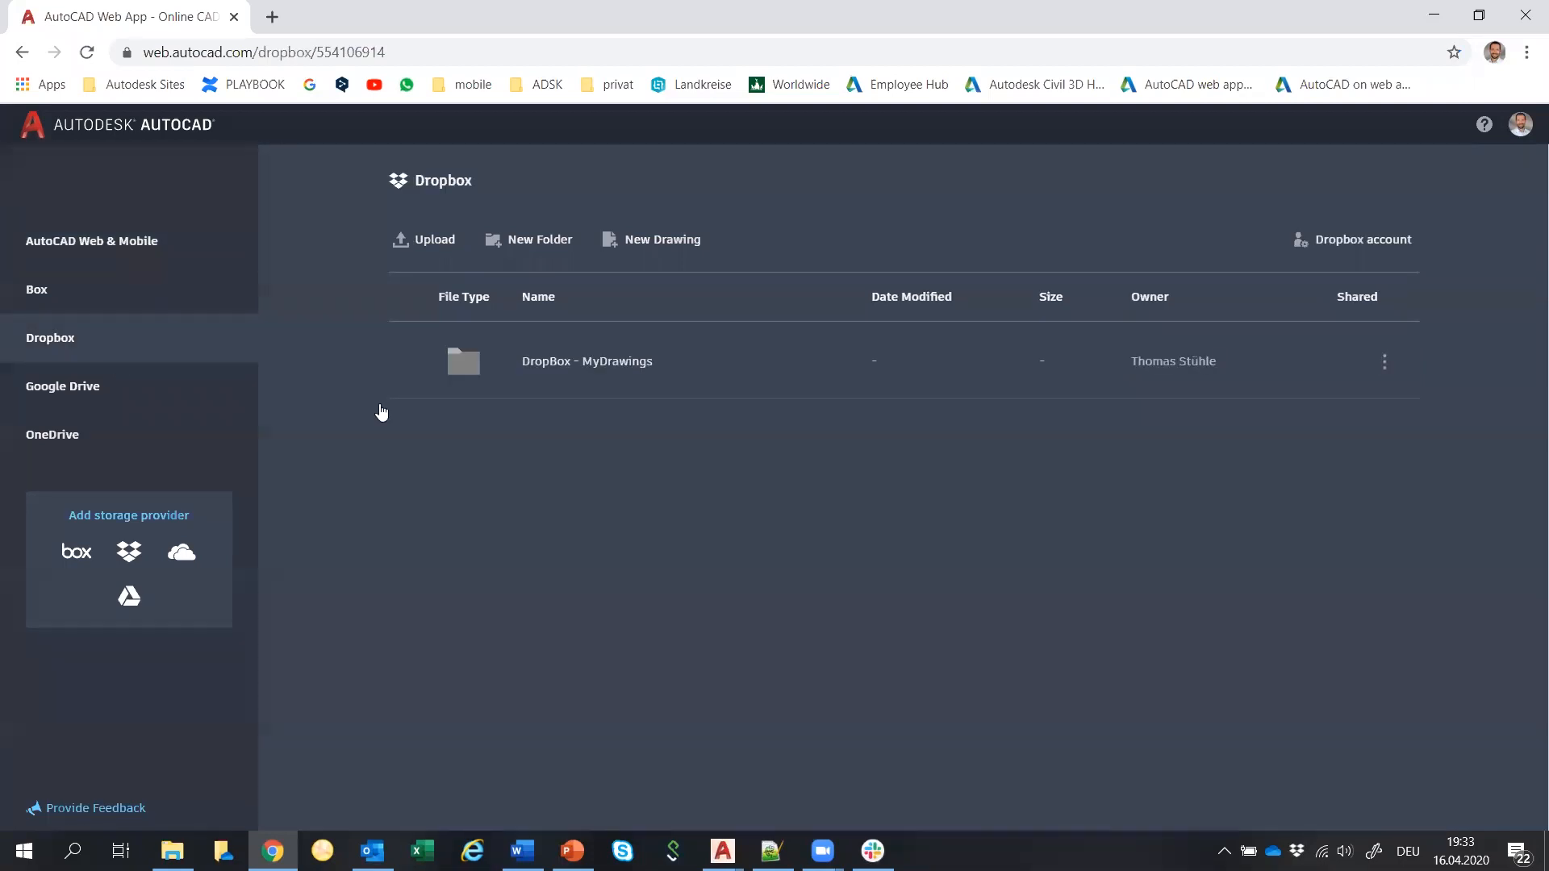
click(545, 371)
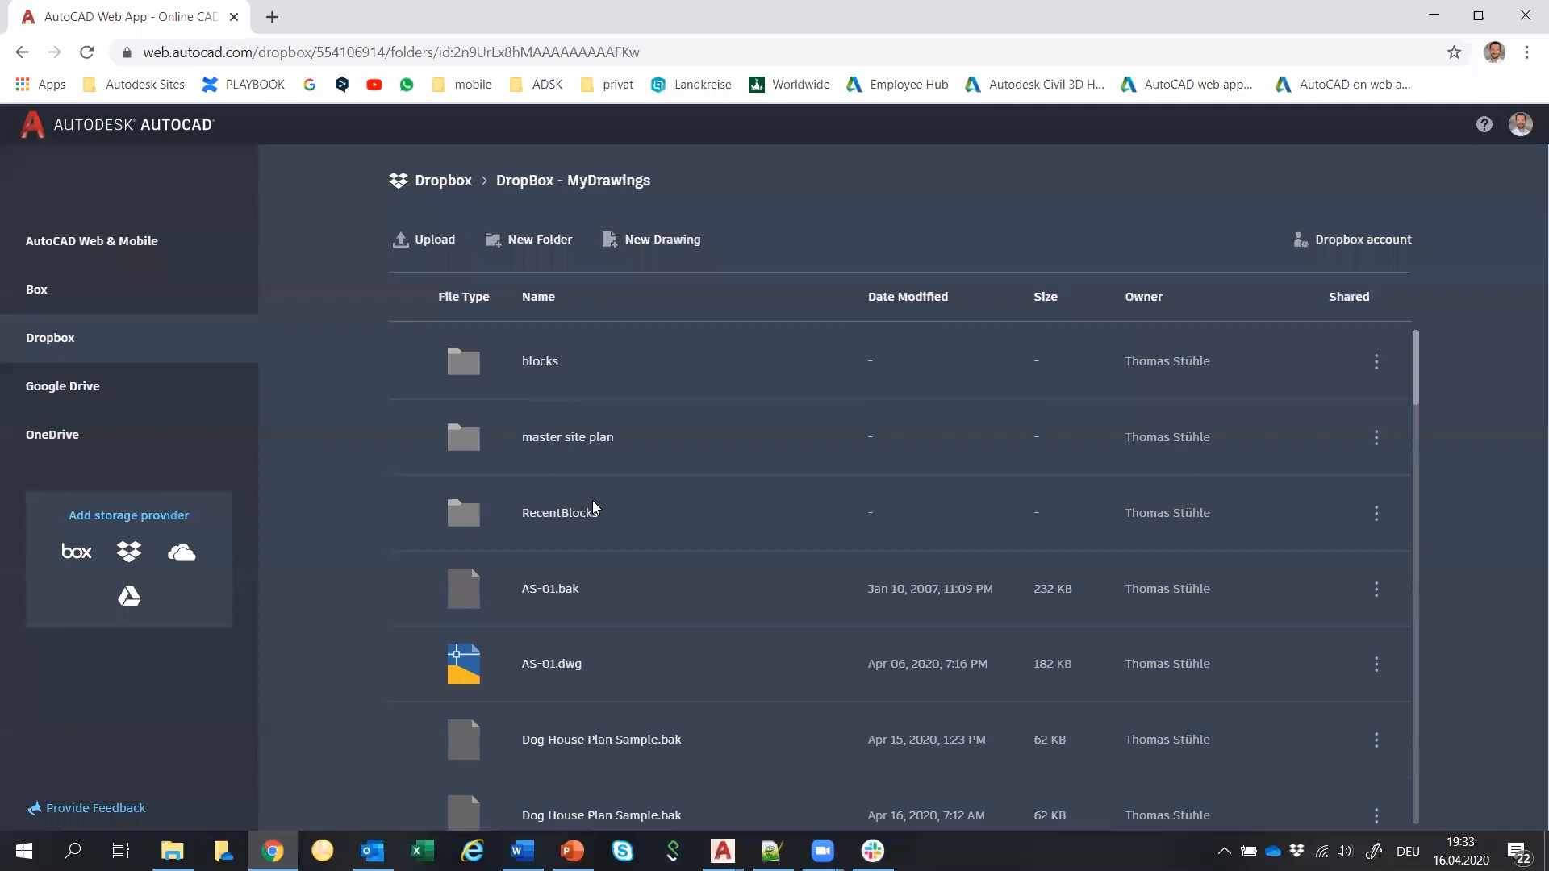
scroll(592, 501, down, 8)
scroll(592, 500, down, 2)
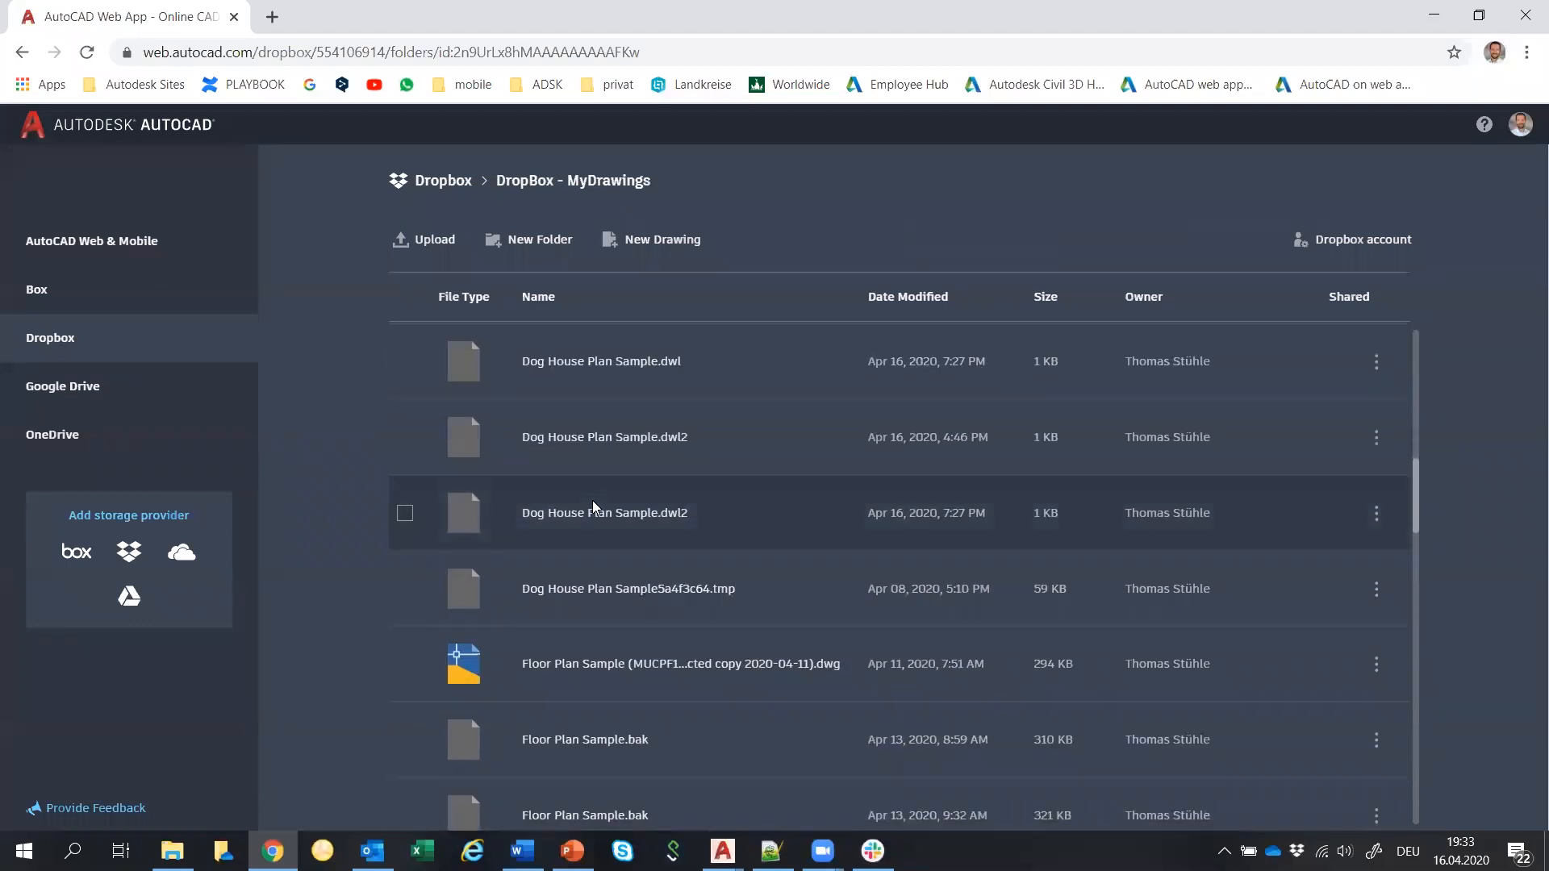
scroll(597, 558, down, 8)
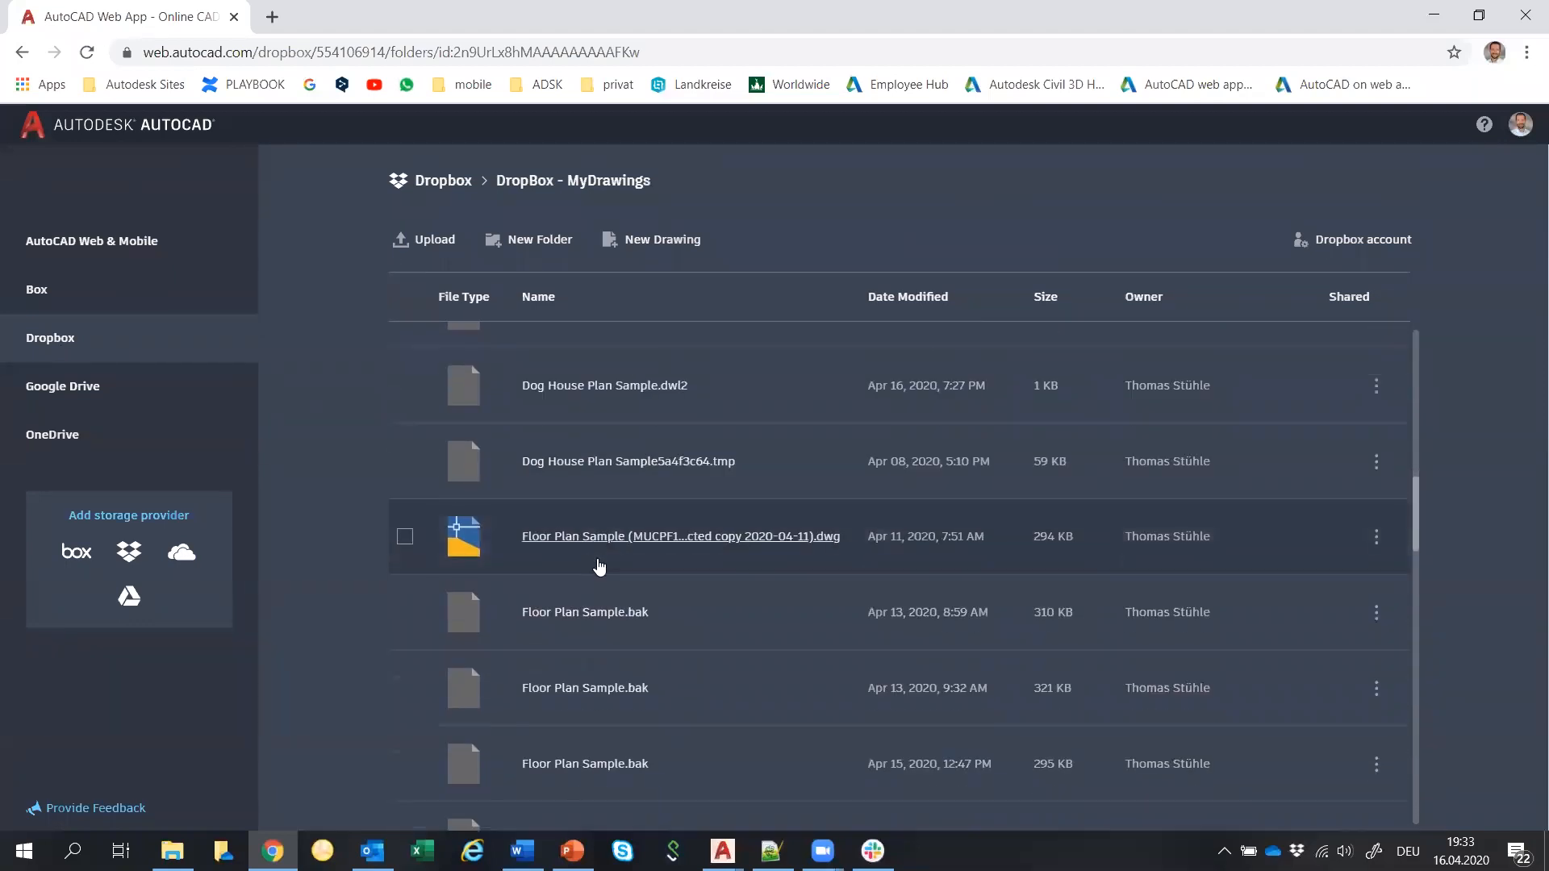
click(590, 664)
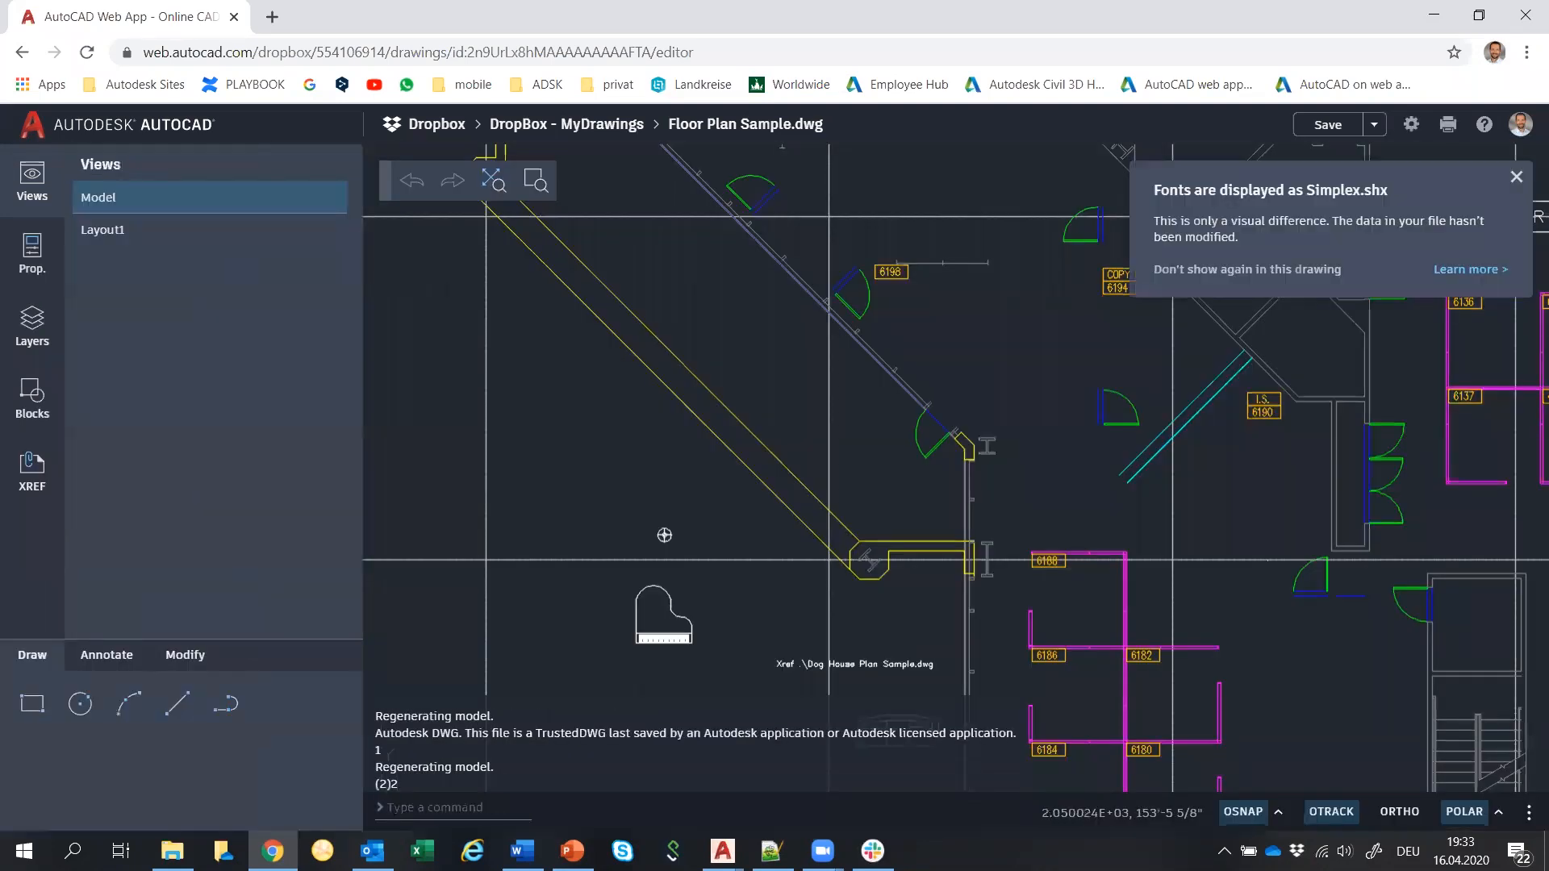
Pan and zoom to the dog house blocks, then list Recent blocks like Lamp - Table and Piano.
scroll(585, 661, down, 1)
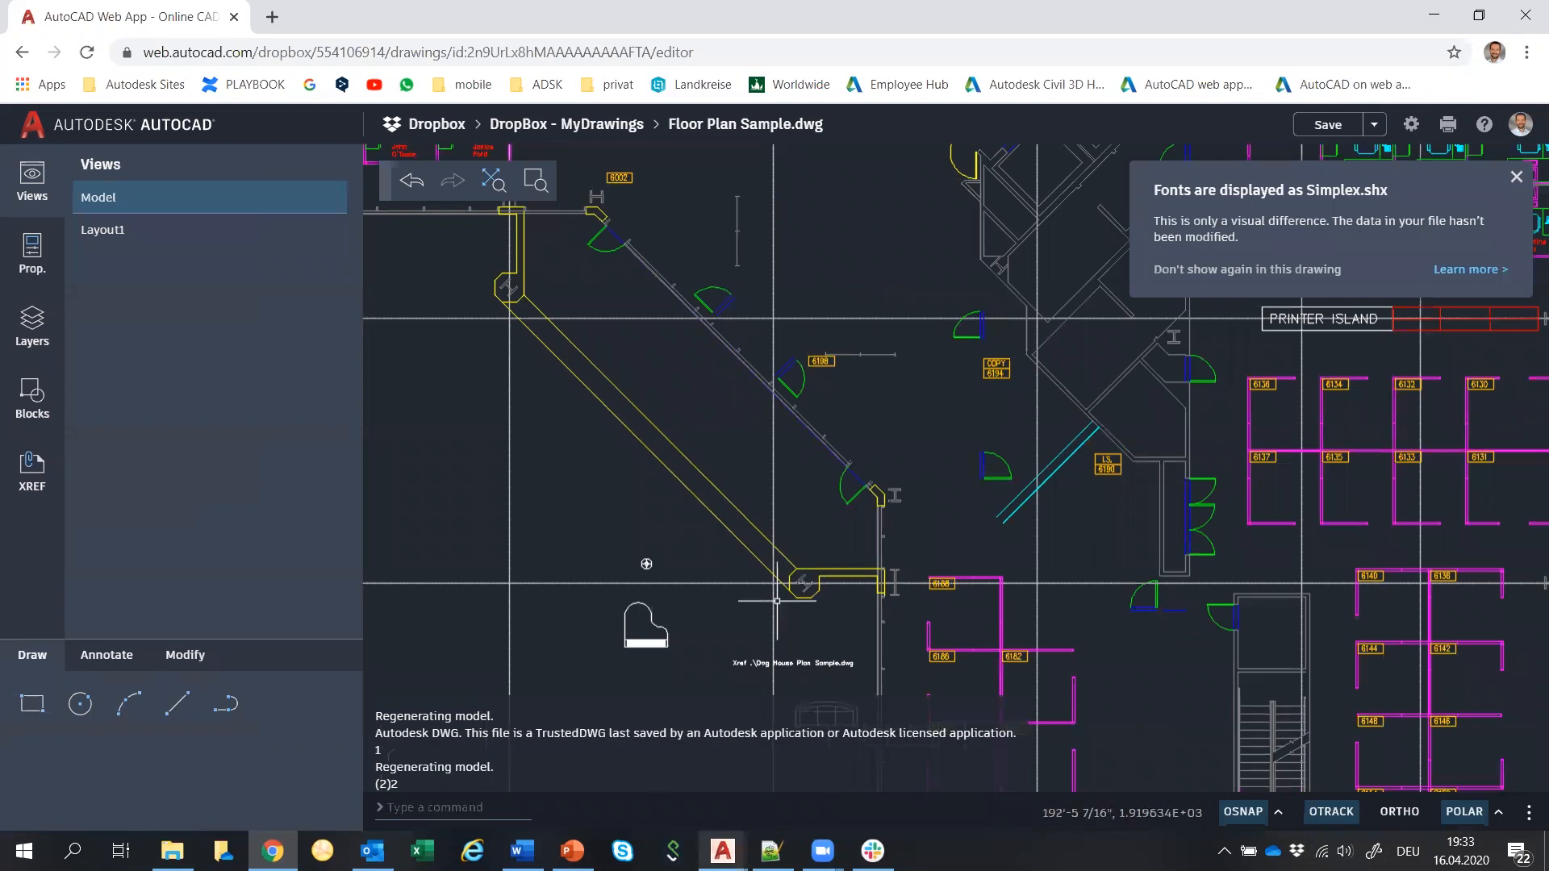
mouse_move(646, 564)
middle_down()
mouse_move(716, 432)
mouse_move(755, 416)
middle_up()
scroll(734, 403, up, 1)
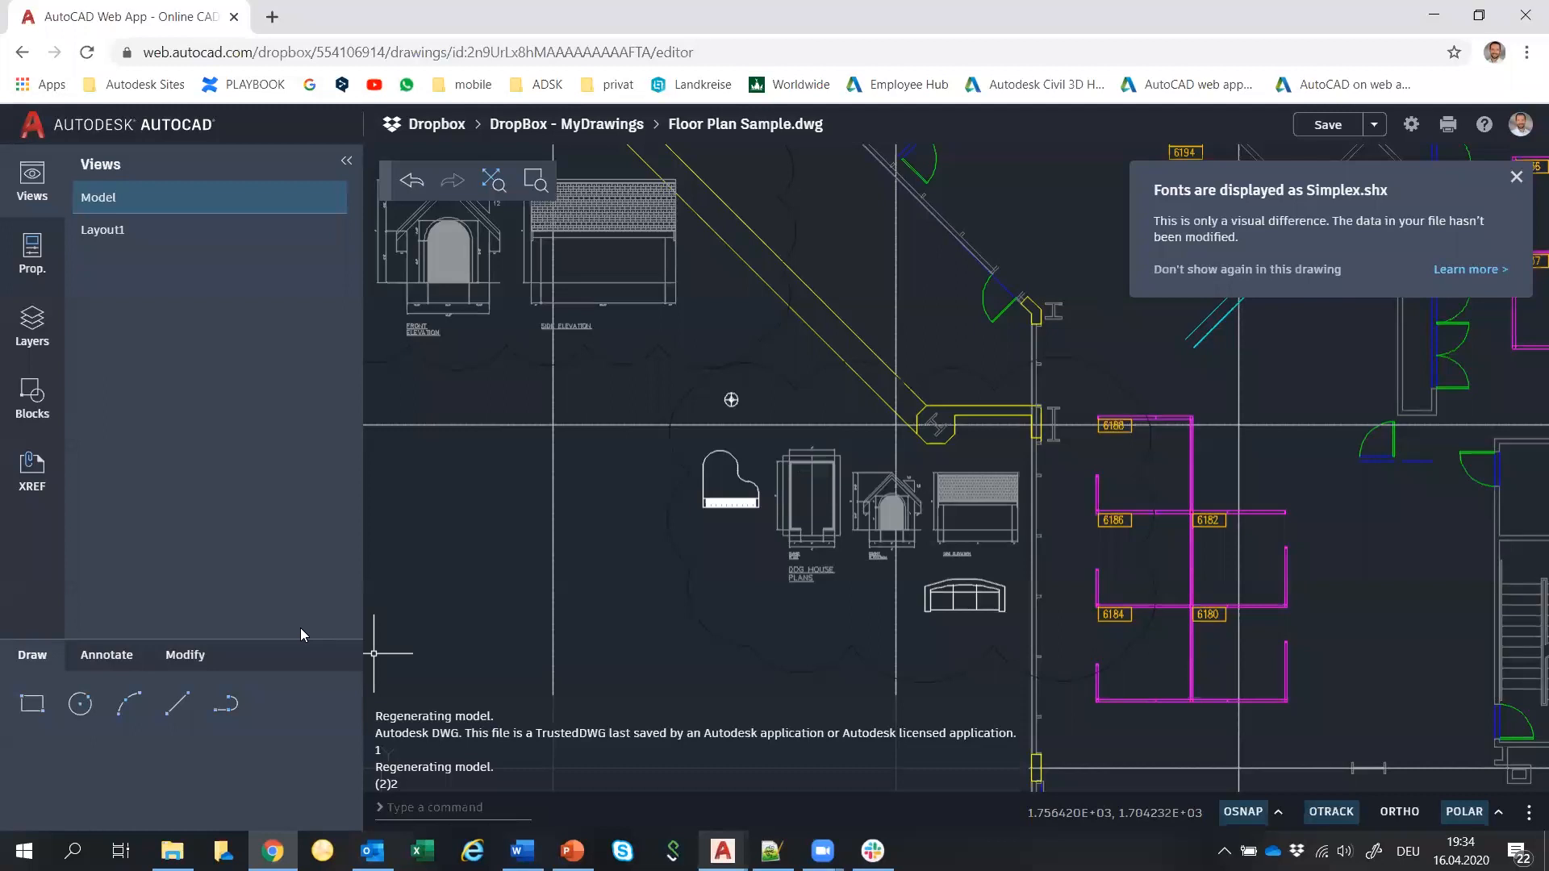
click(34, 395)
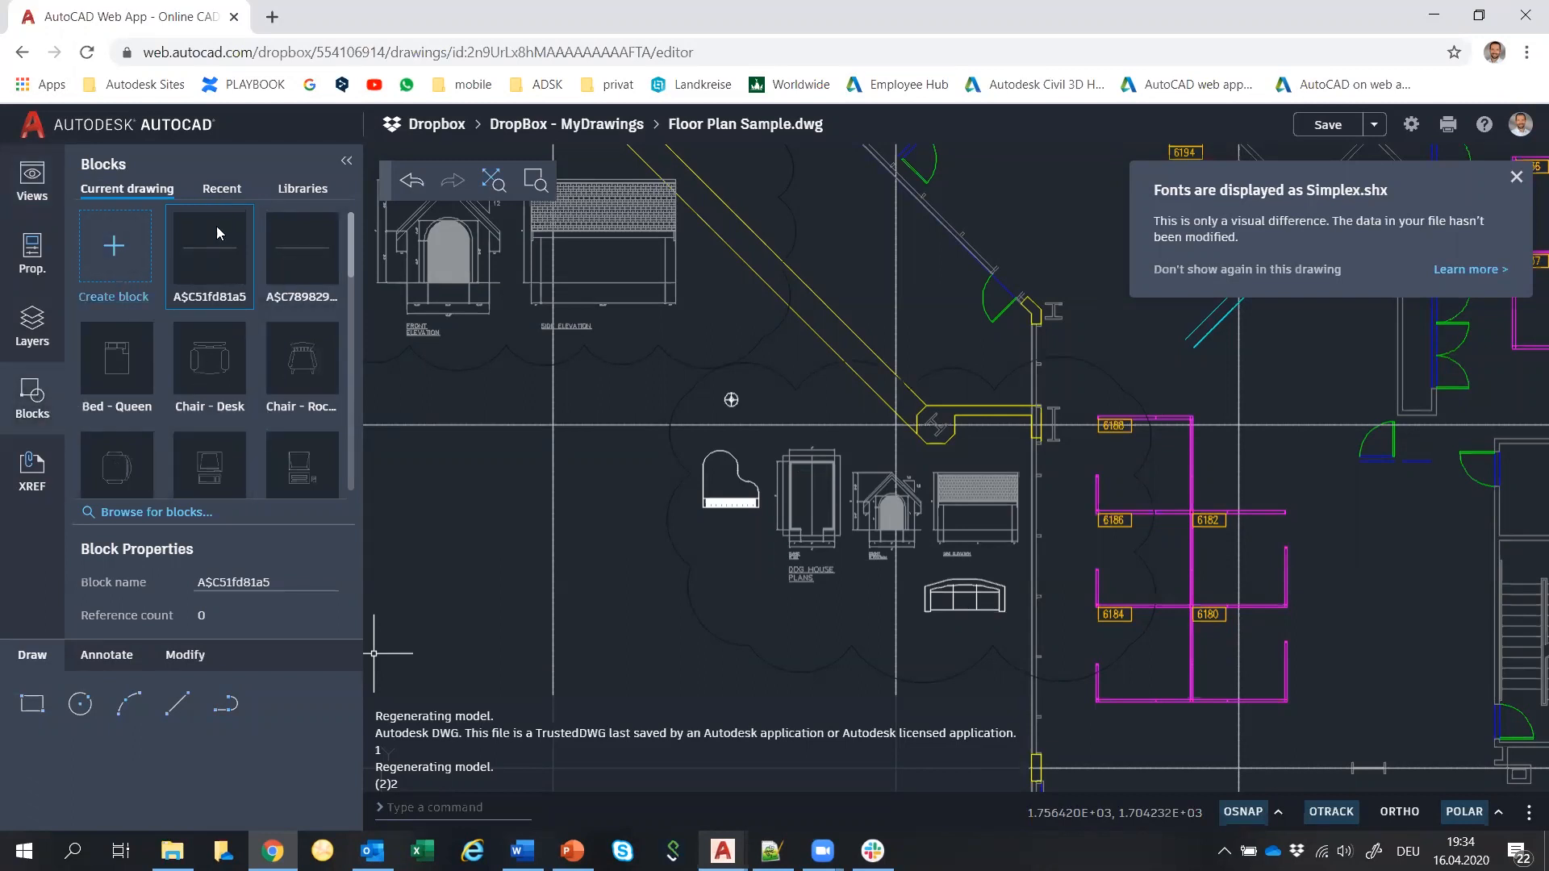
click(254, 190)
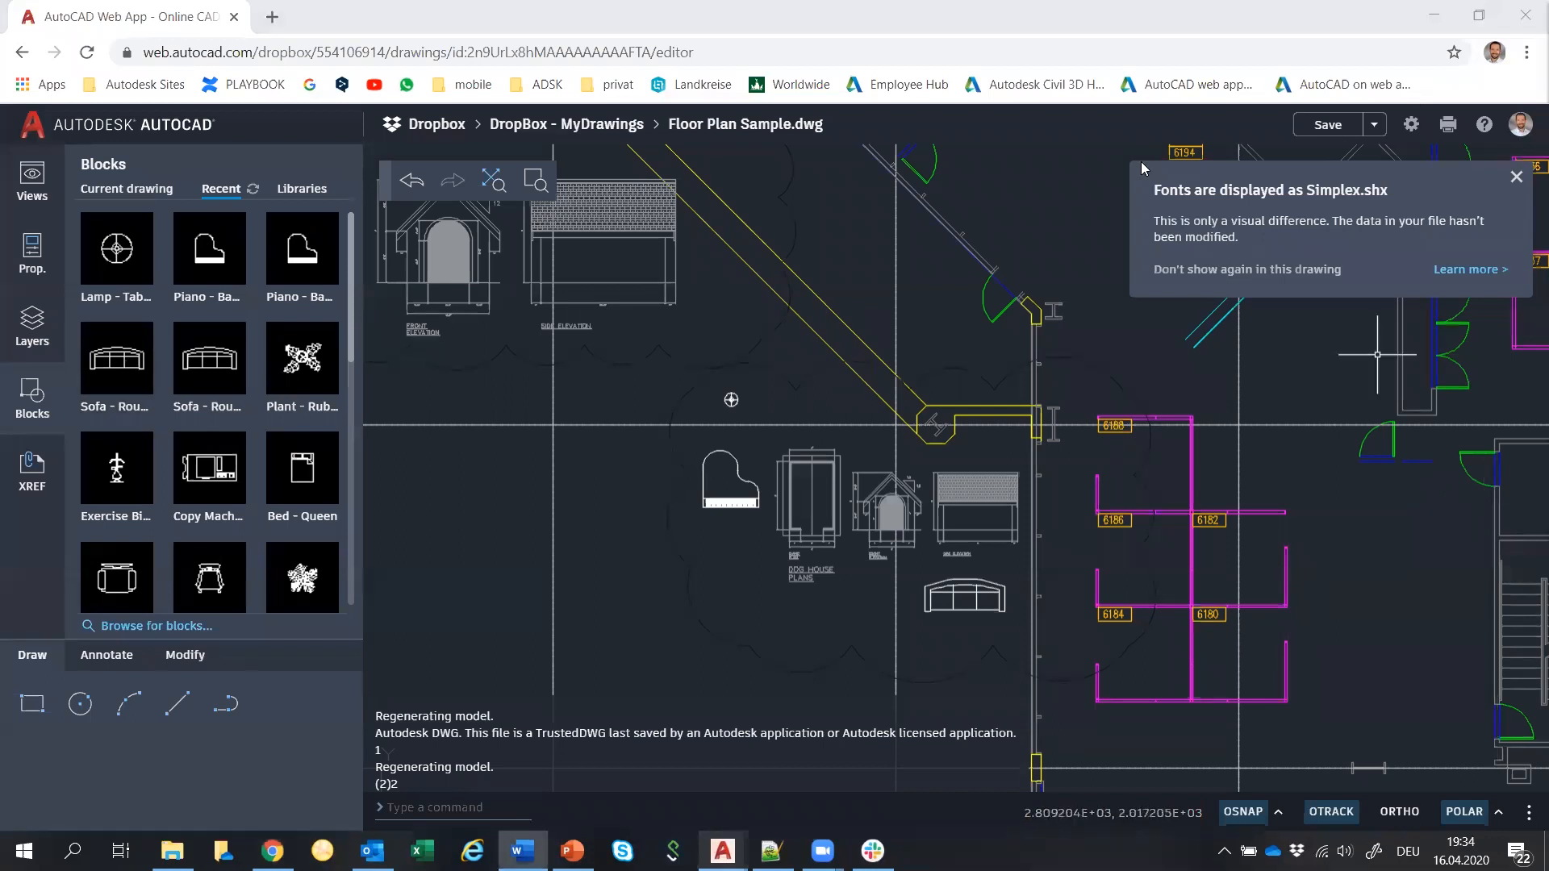
click(1433, 16)
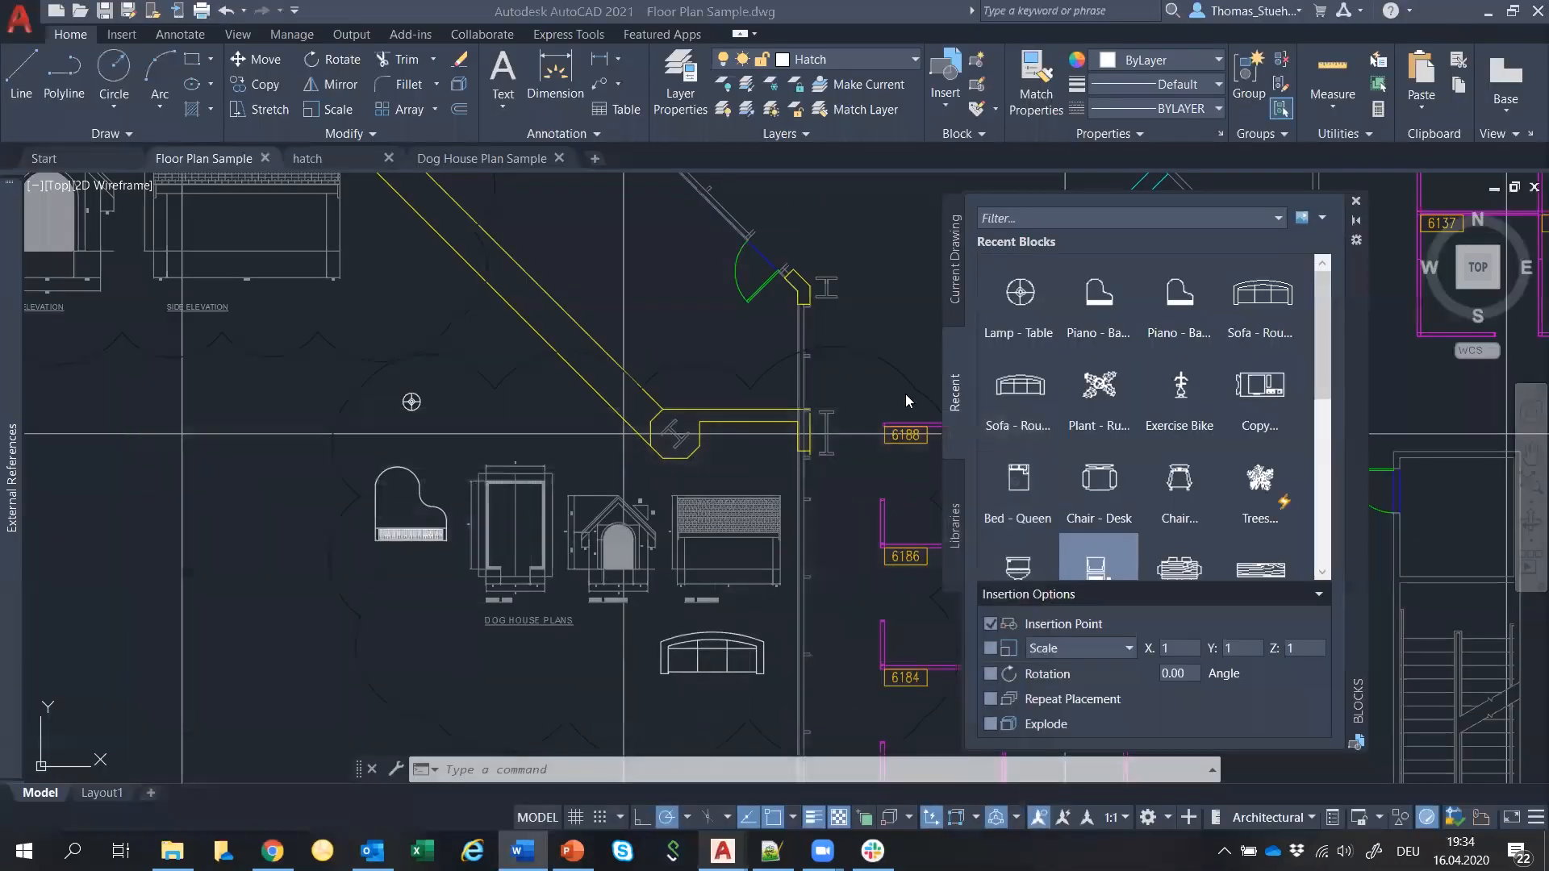
Close the Blocks palette and expose the Blocks Recent Folder Location path in OPTIONS' Files tab.
click(1355, 201)
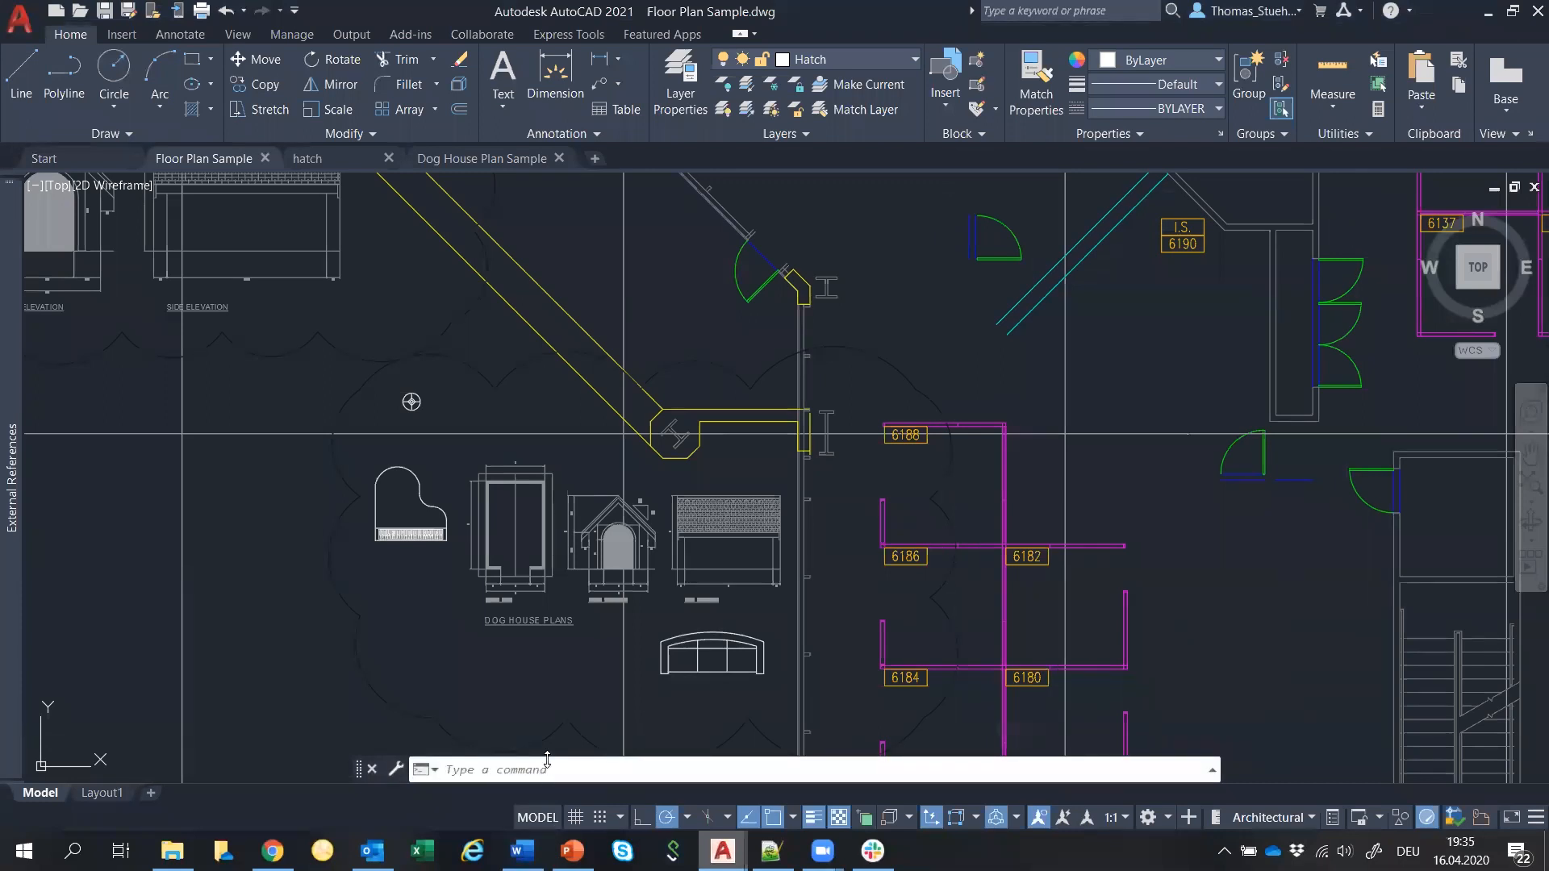
text(options)
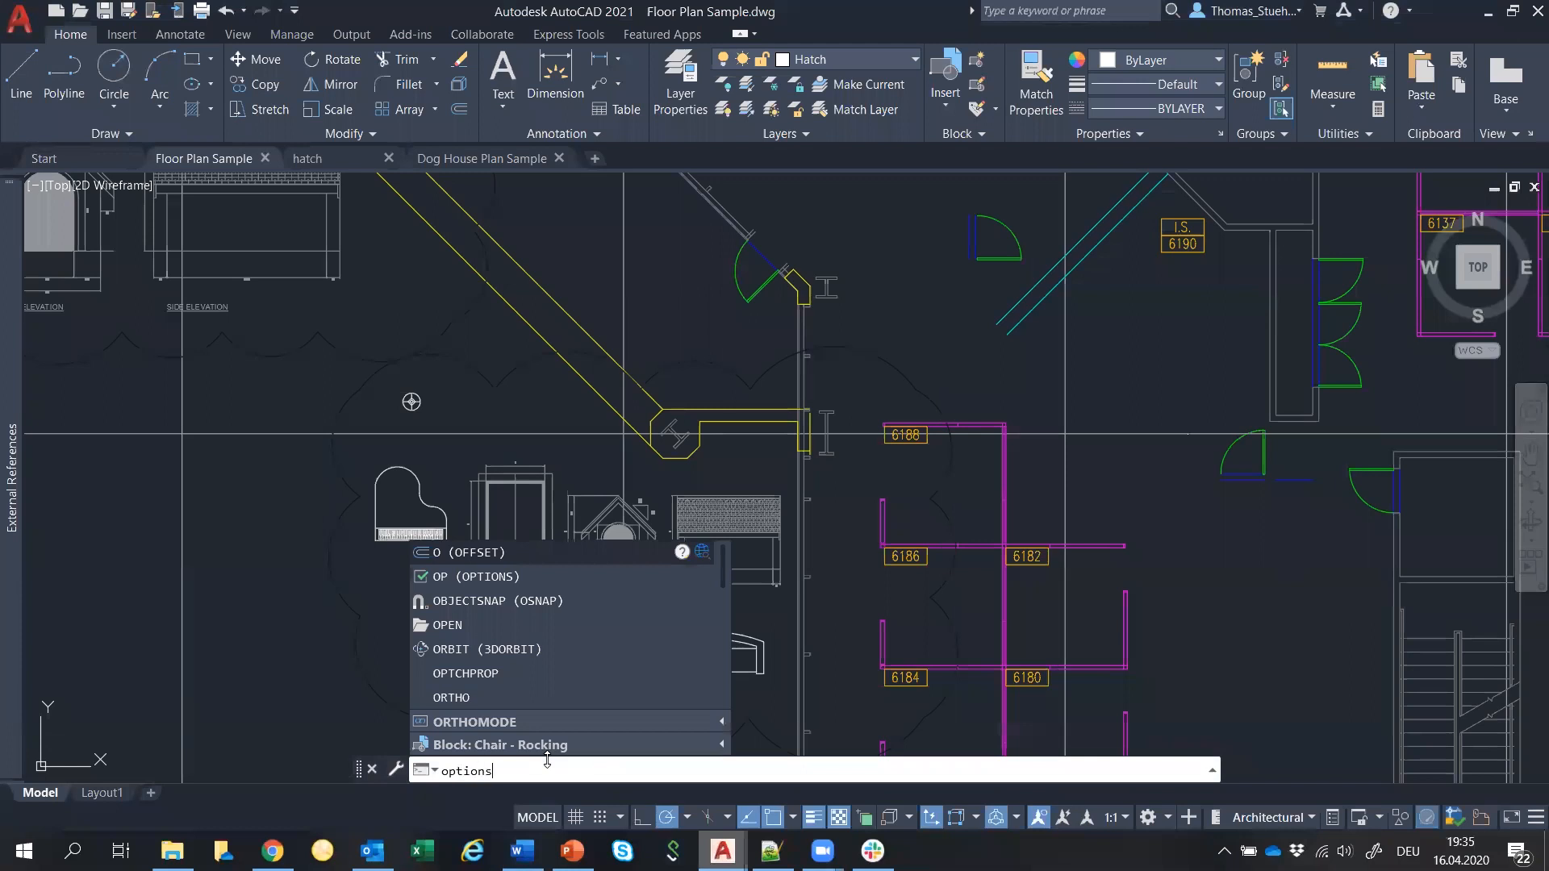
key(Return)
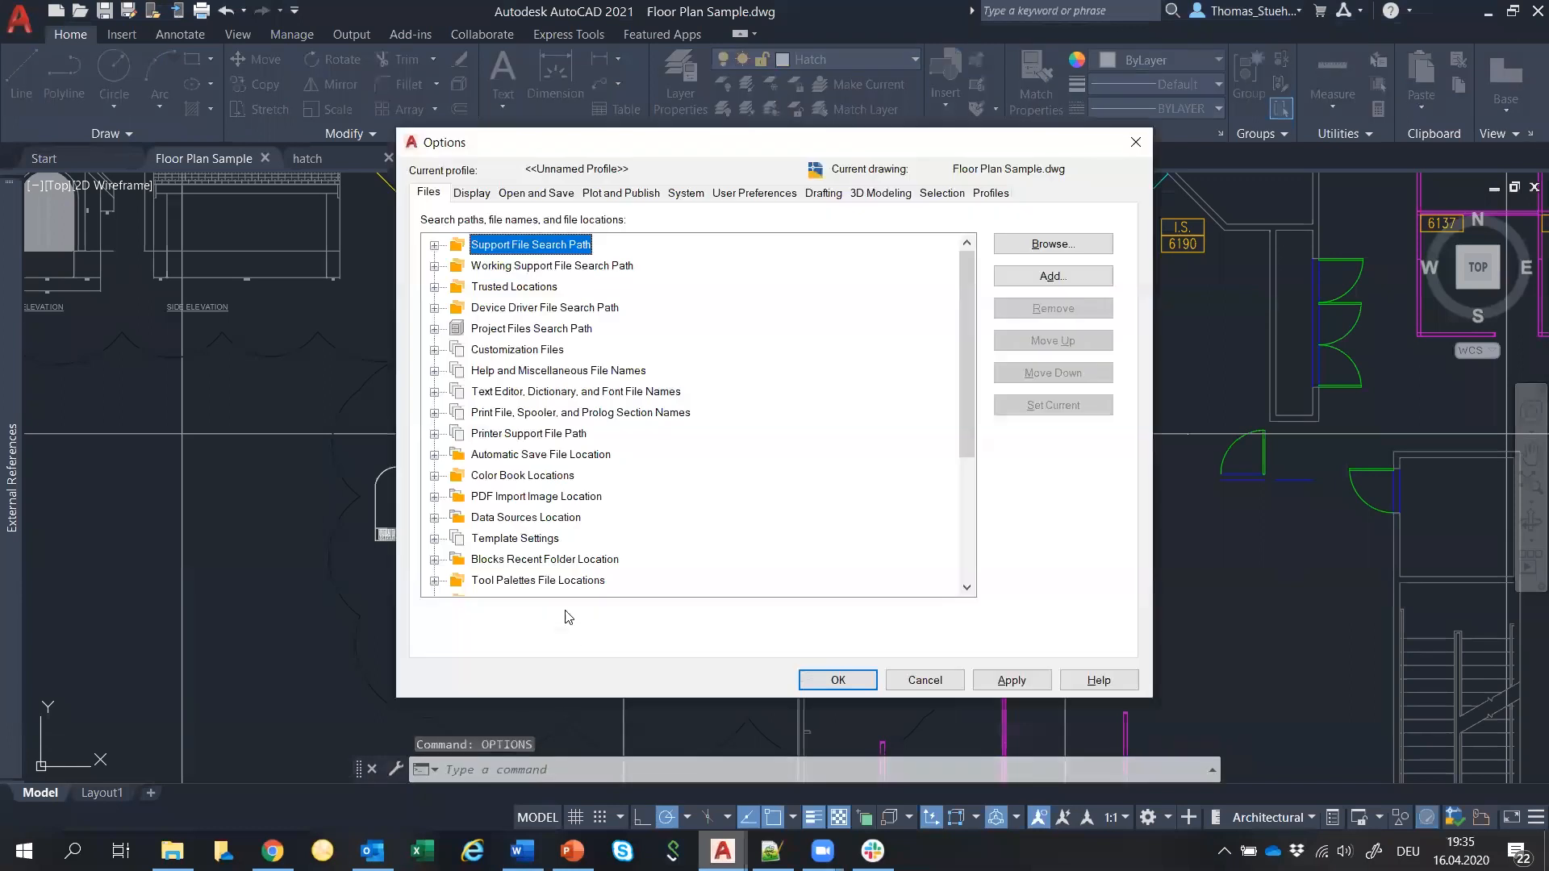
click(436, 561)
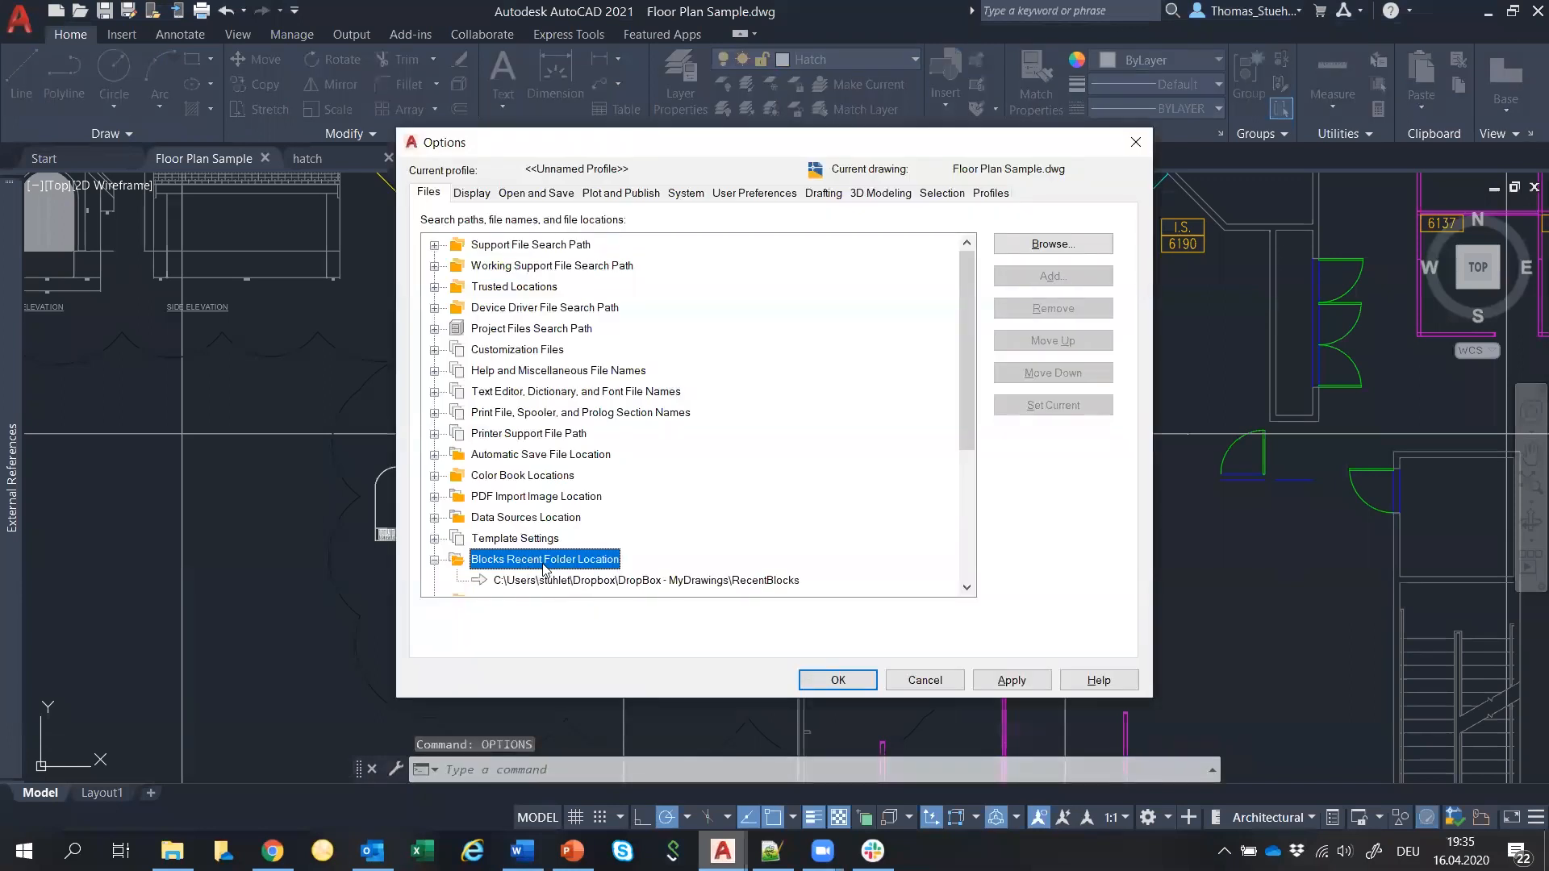
click(565, 580)
click(591, 581)
key(ctrl+c)
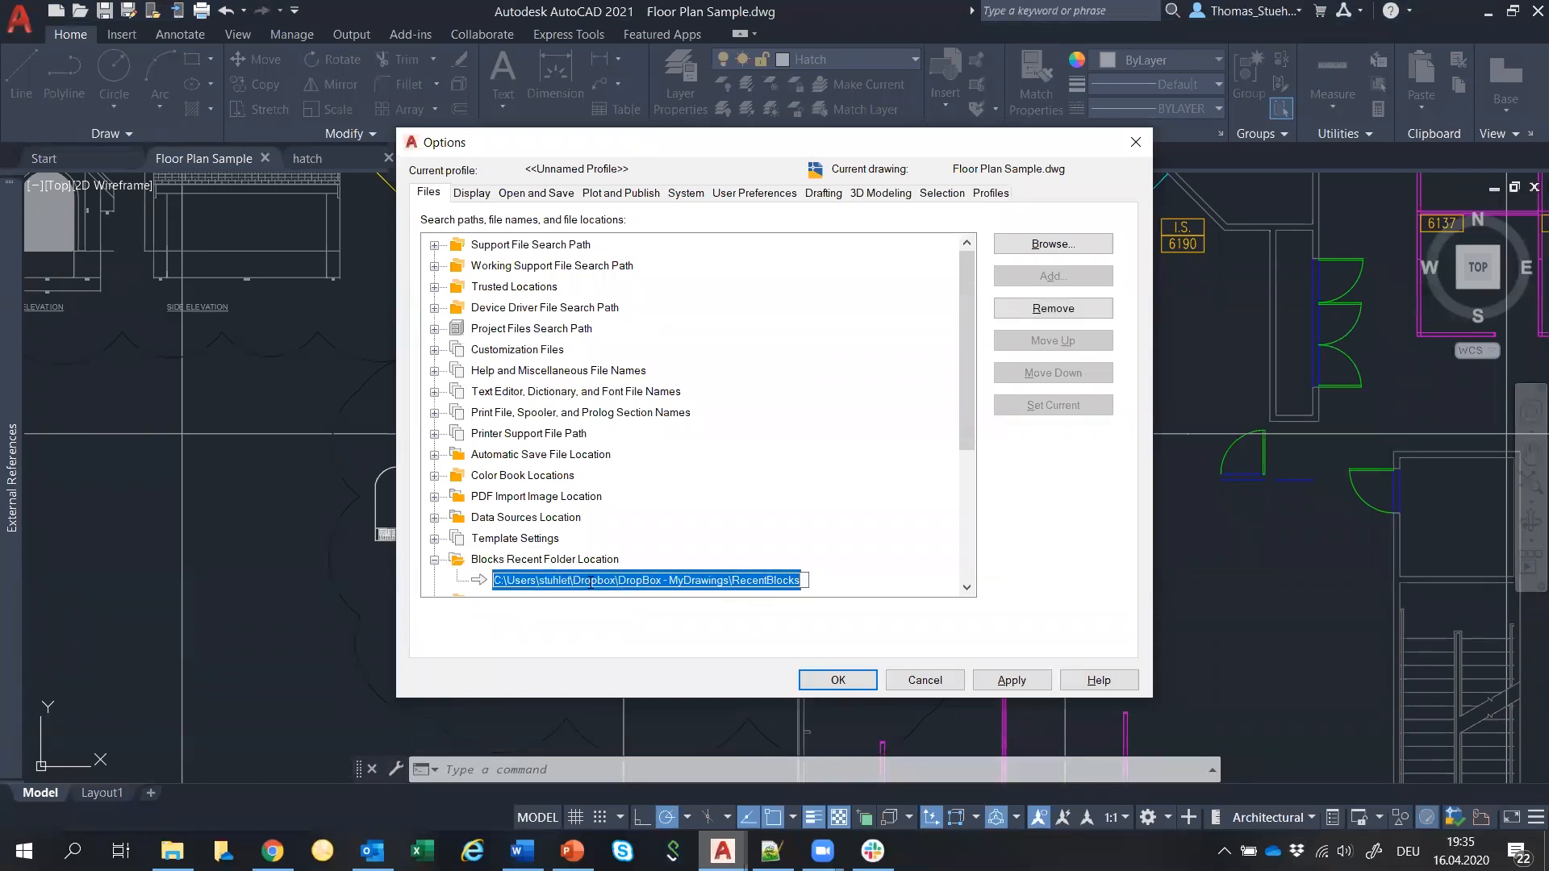
key(super+e)
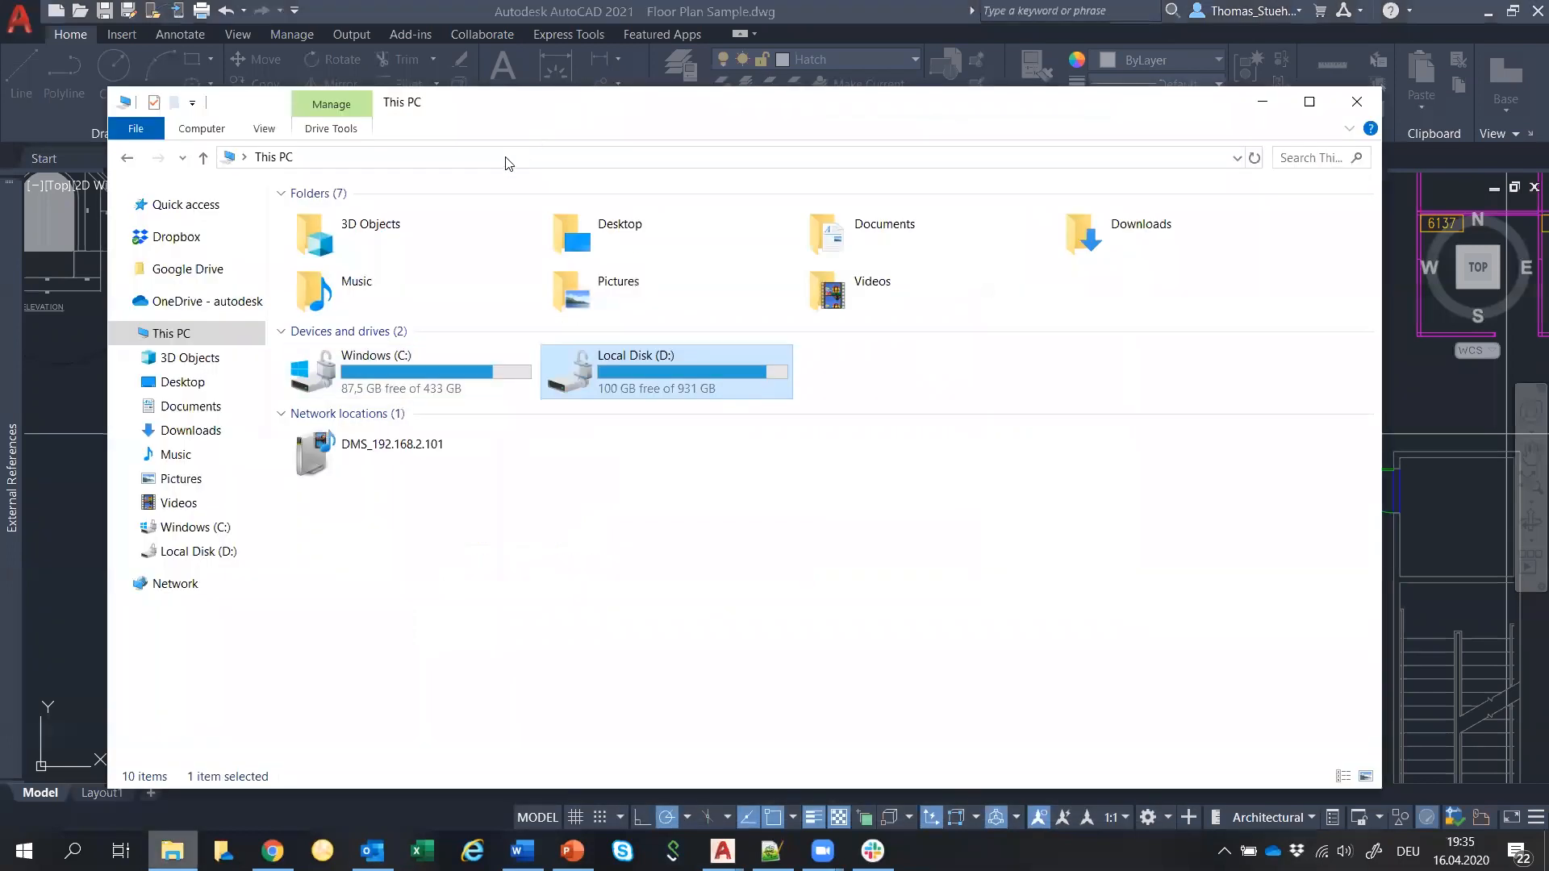
Browse to the copied RecentBlocks folder path, inspect its block files, then return to DropBox - MyDrawings.
click(507, 150)
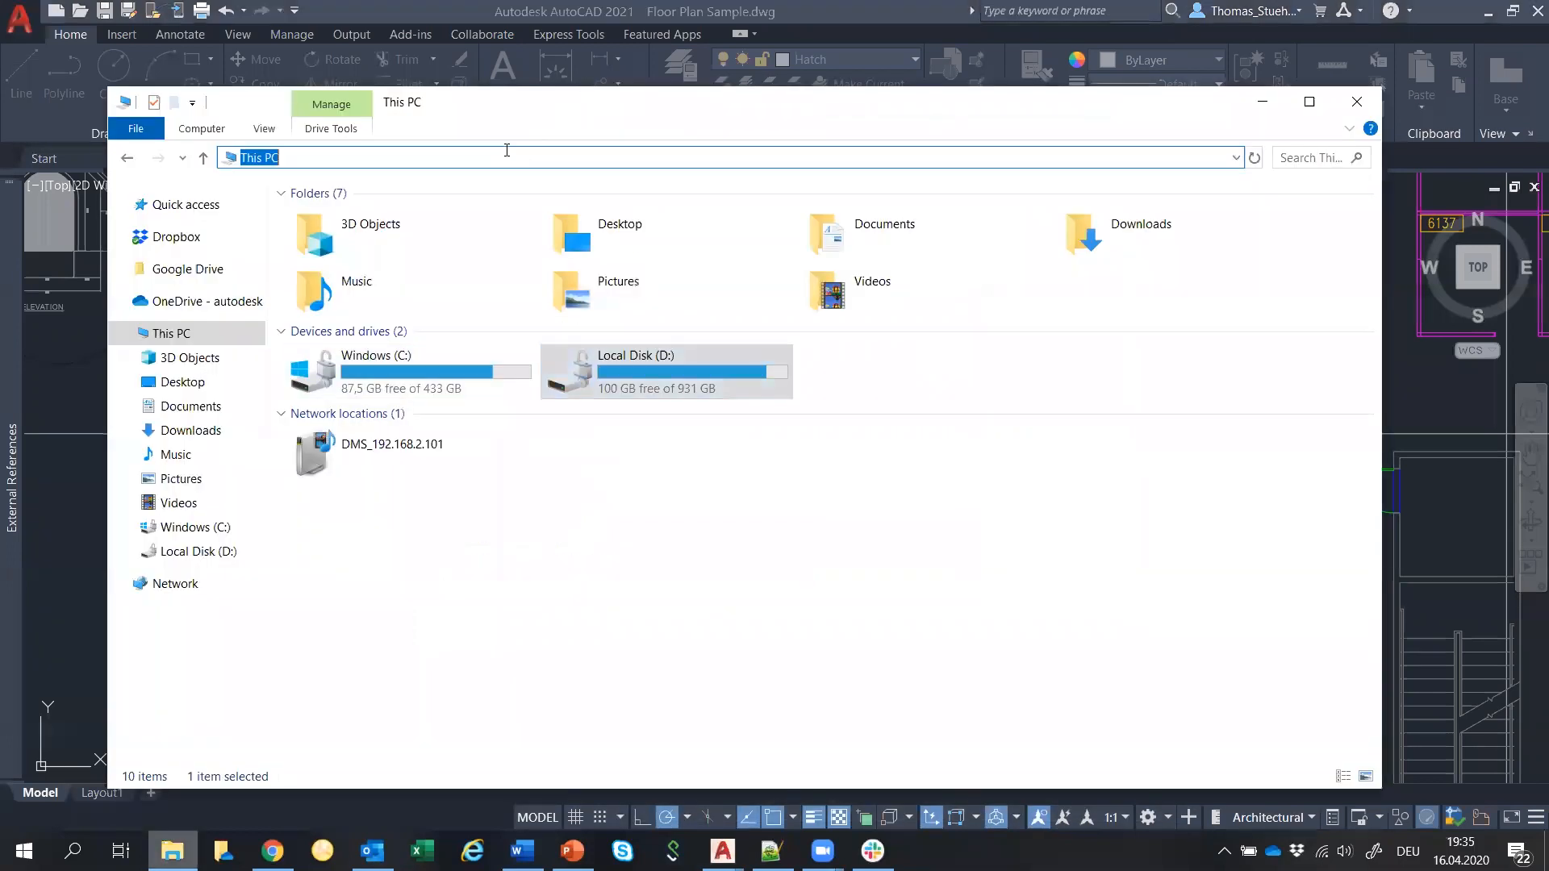
key(ctrl+v)
key(Return)
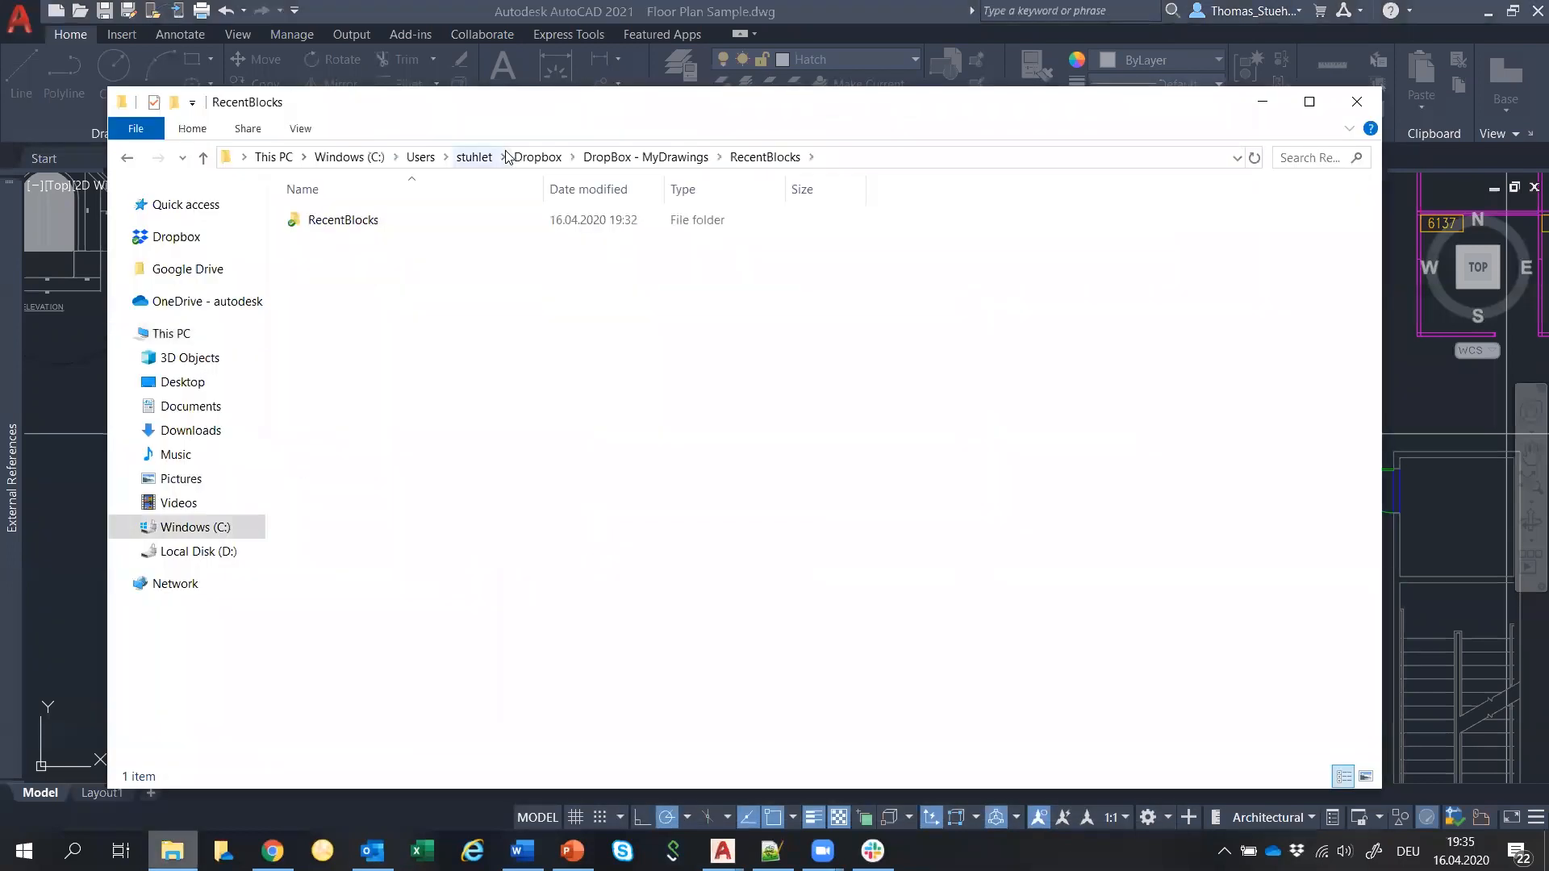
double_click(387, 224)
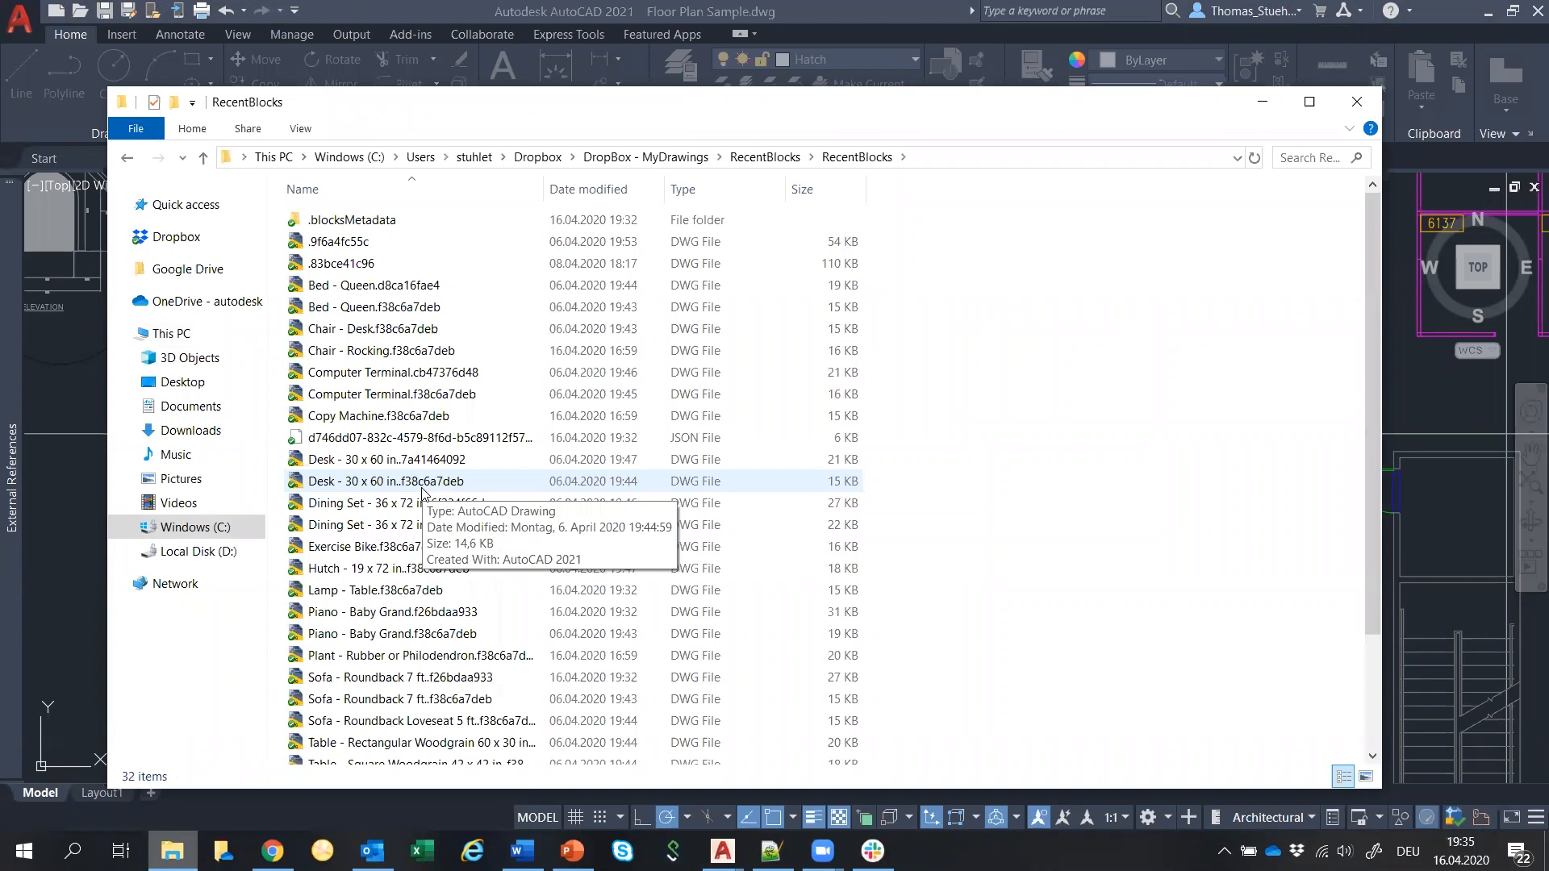
click(639, 161)
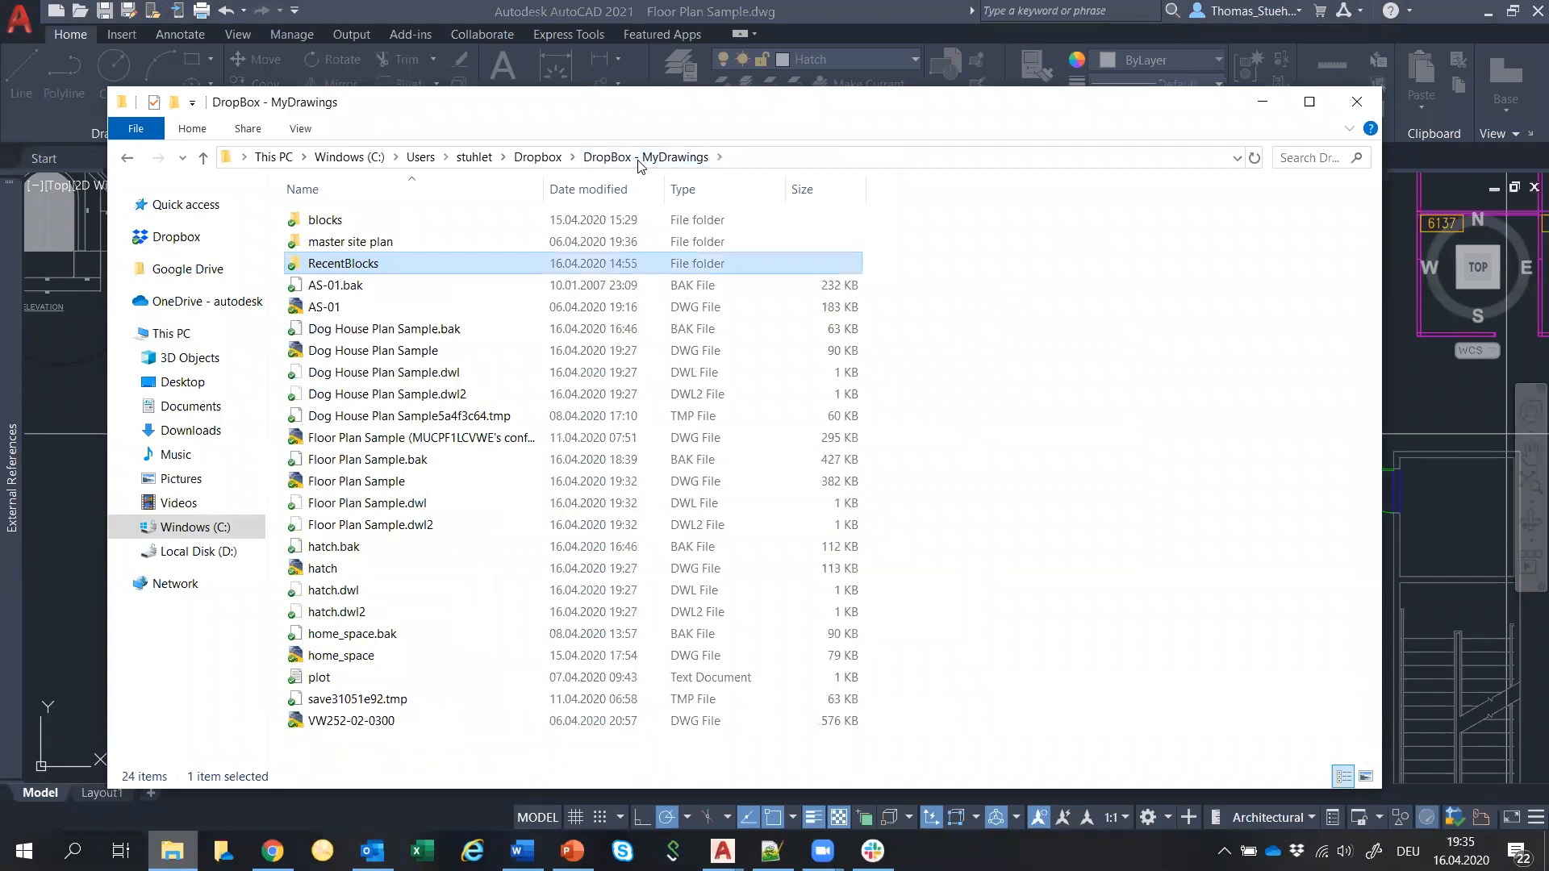
Open the Dropbox Version History for Floor Plan Sample.dwg.
click(342, 484)
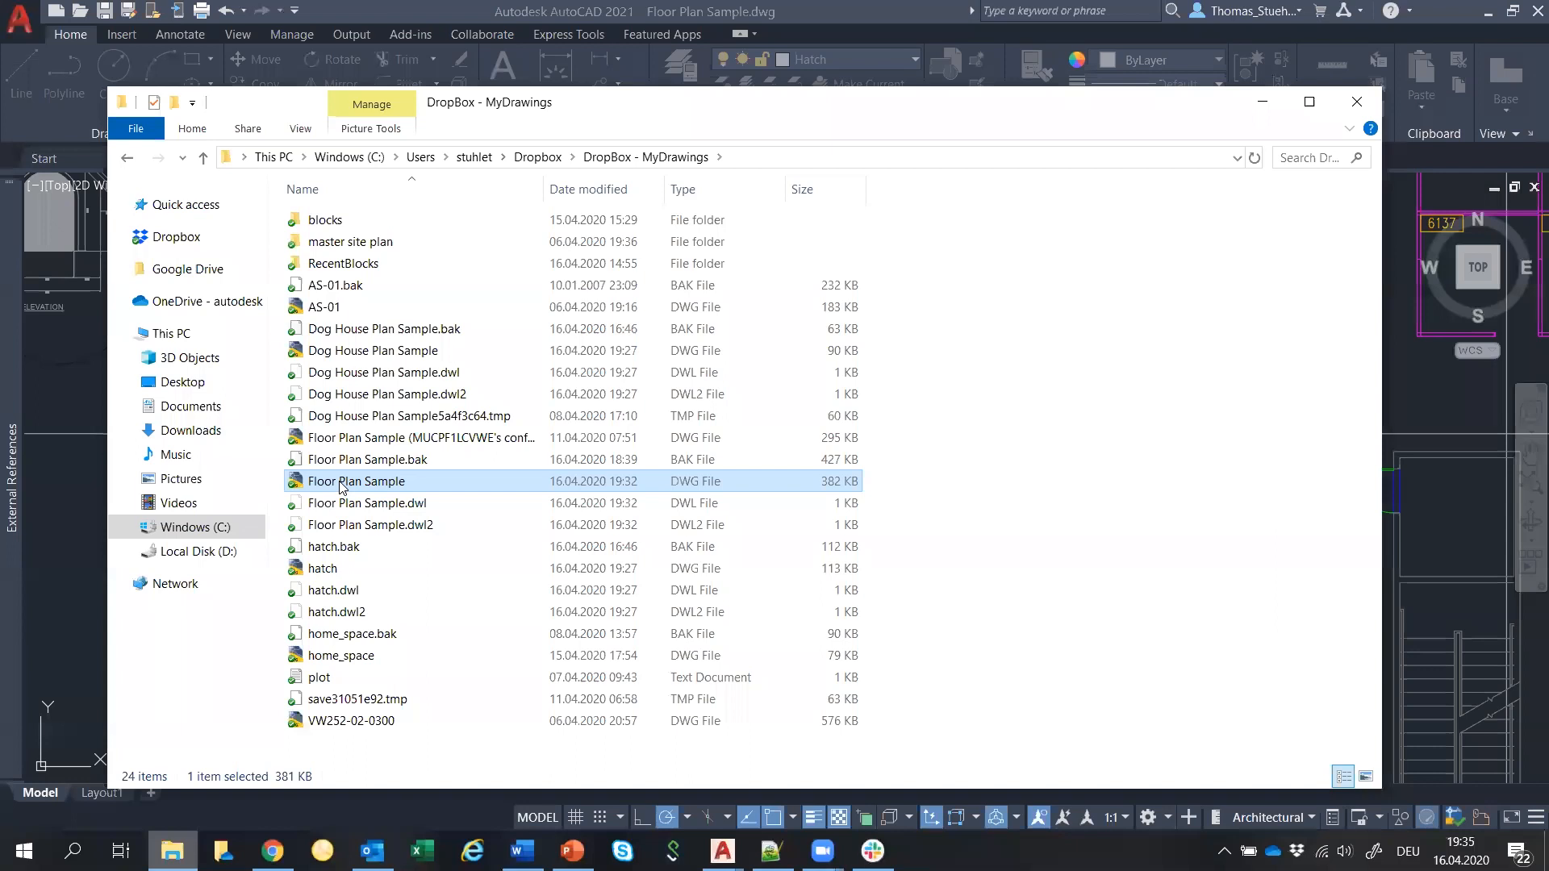
right_click(341, 487)
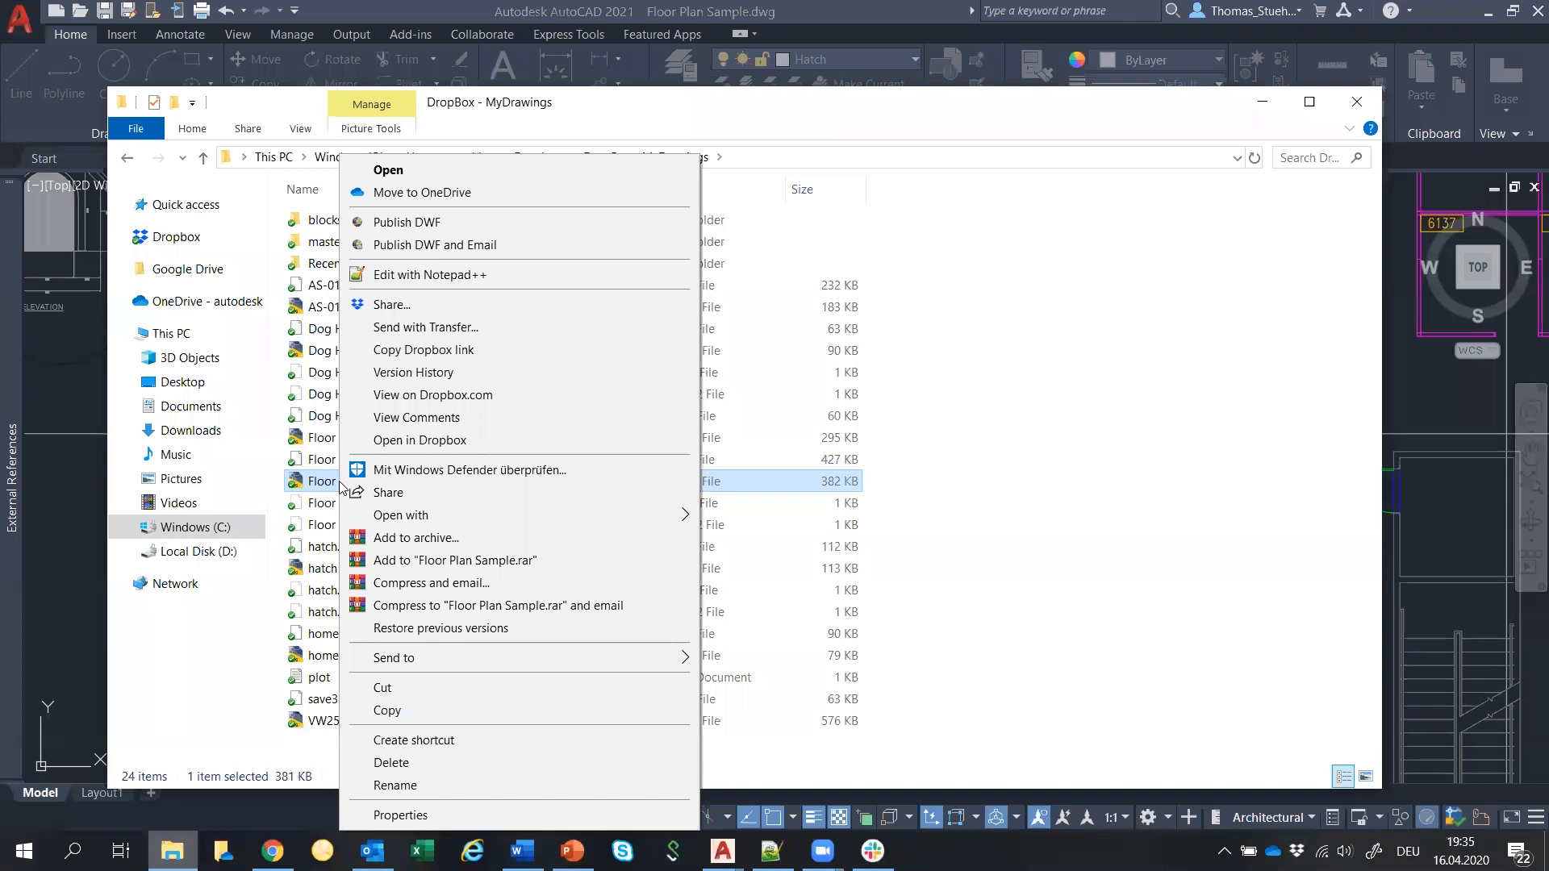
click(452, 372)
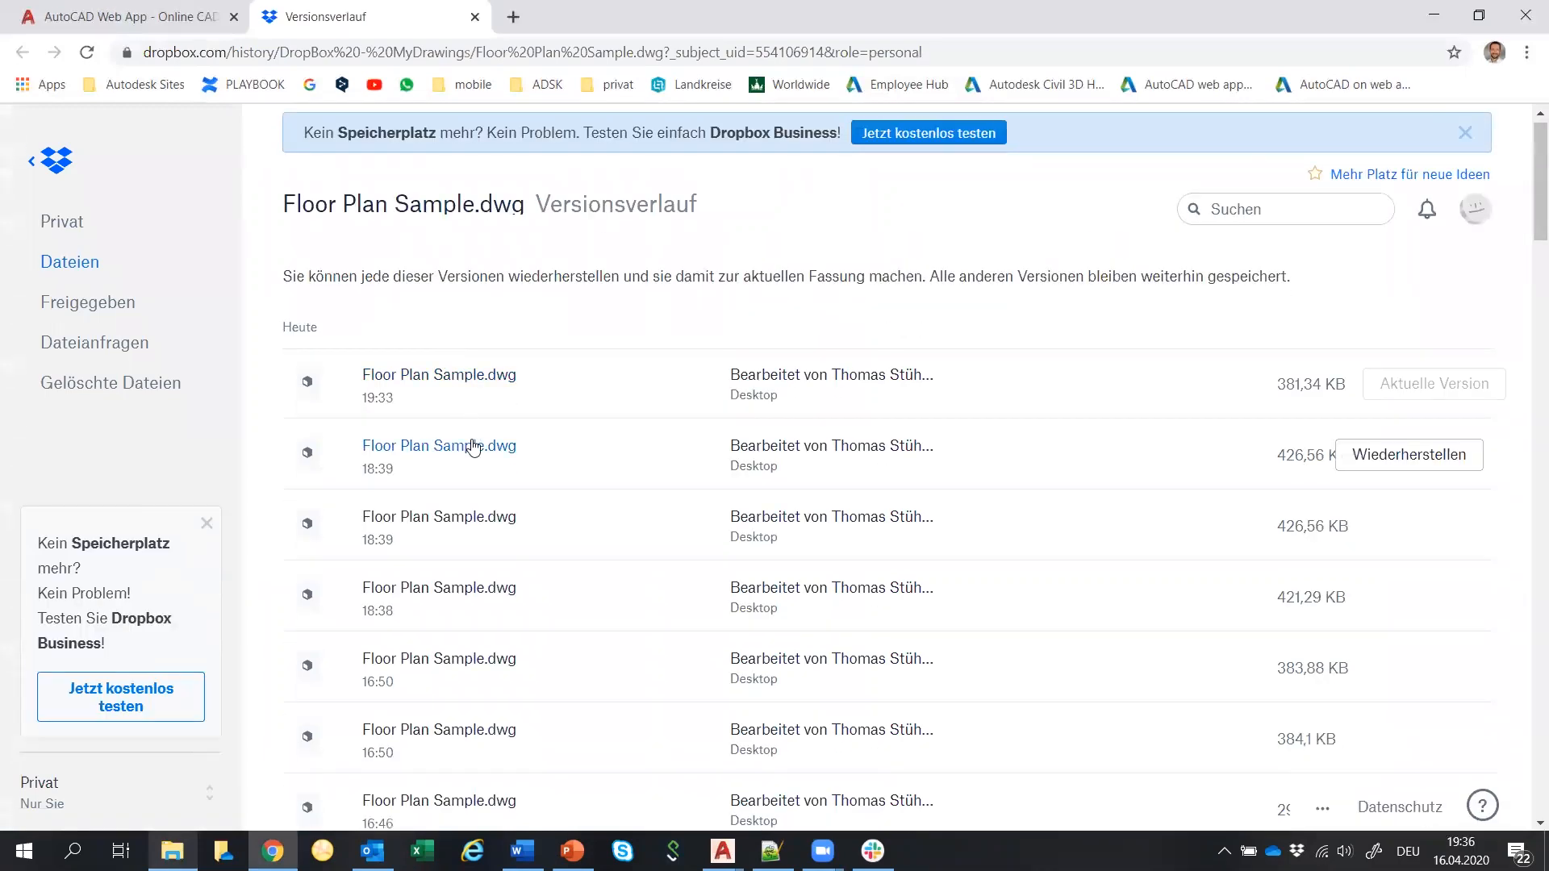
scroll(473, 446, down, 1)
scroll(473, 446, down, 3)
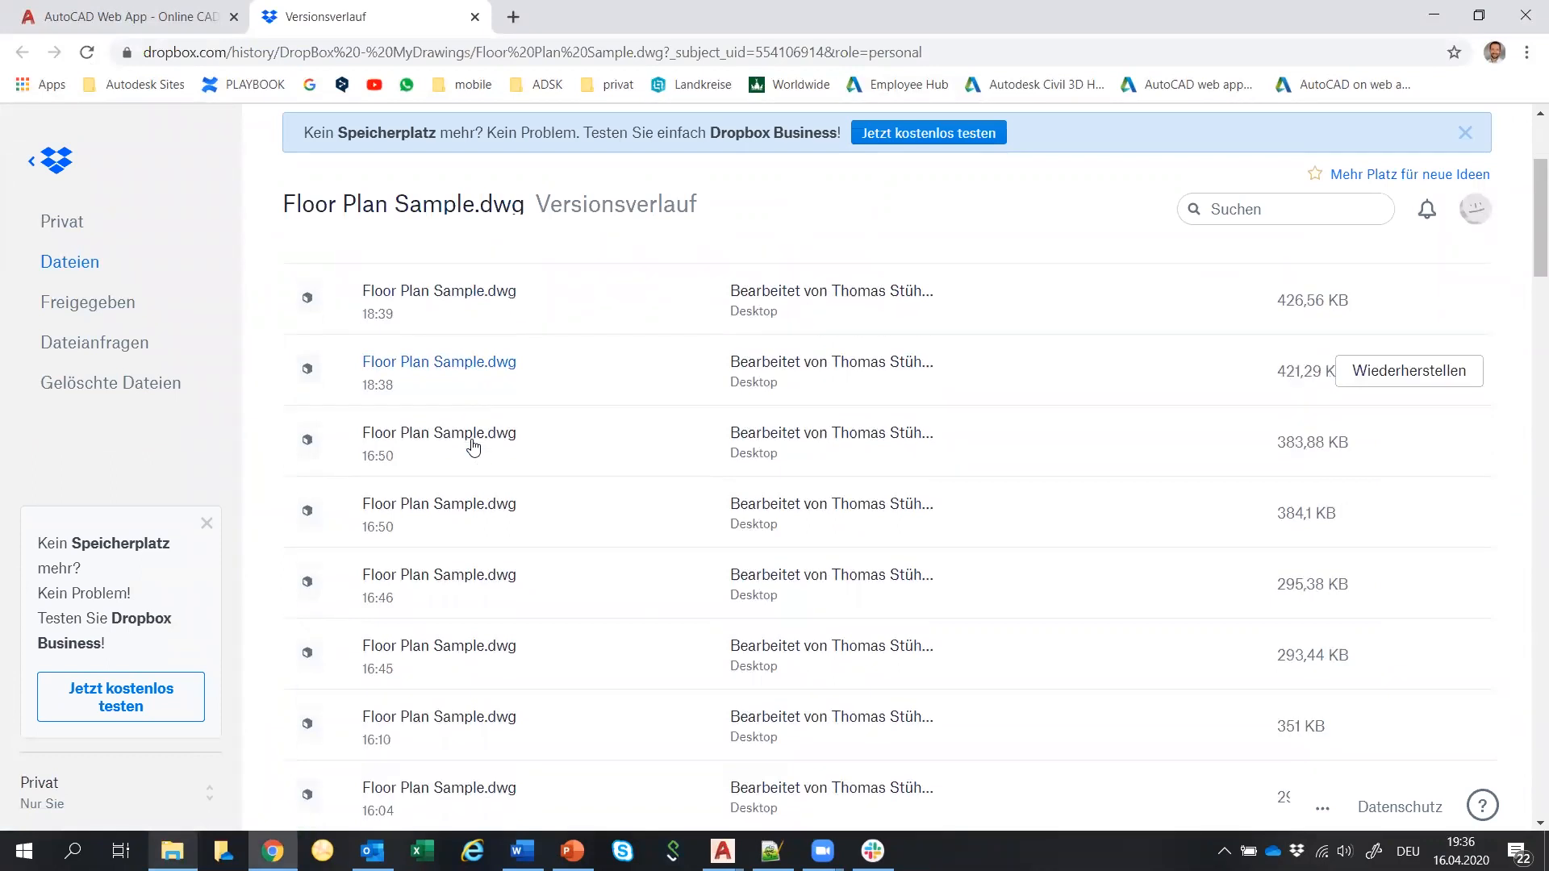
scroll(473, 446, down, 10)
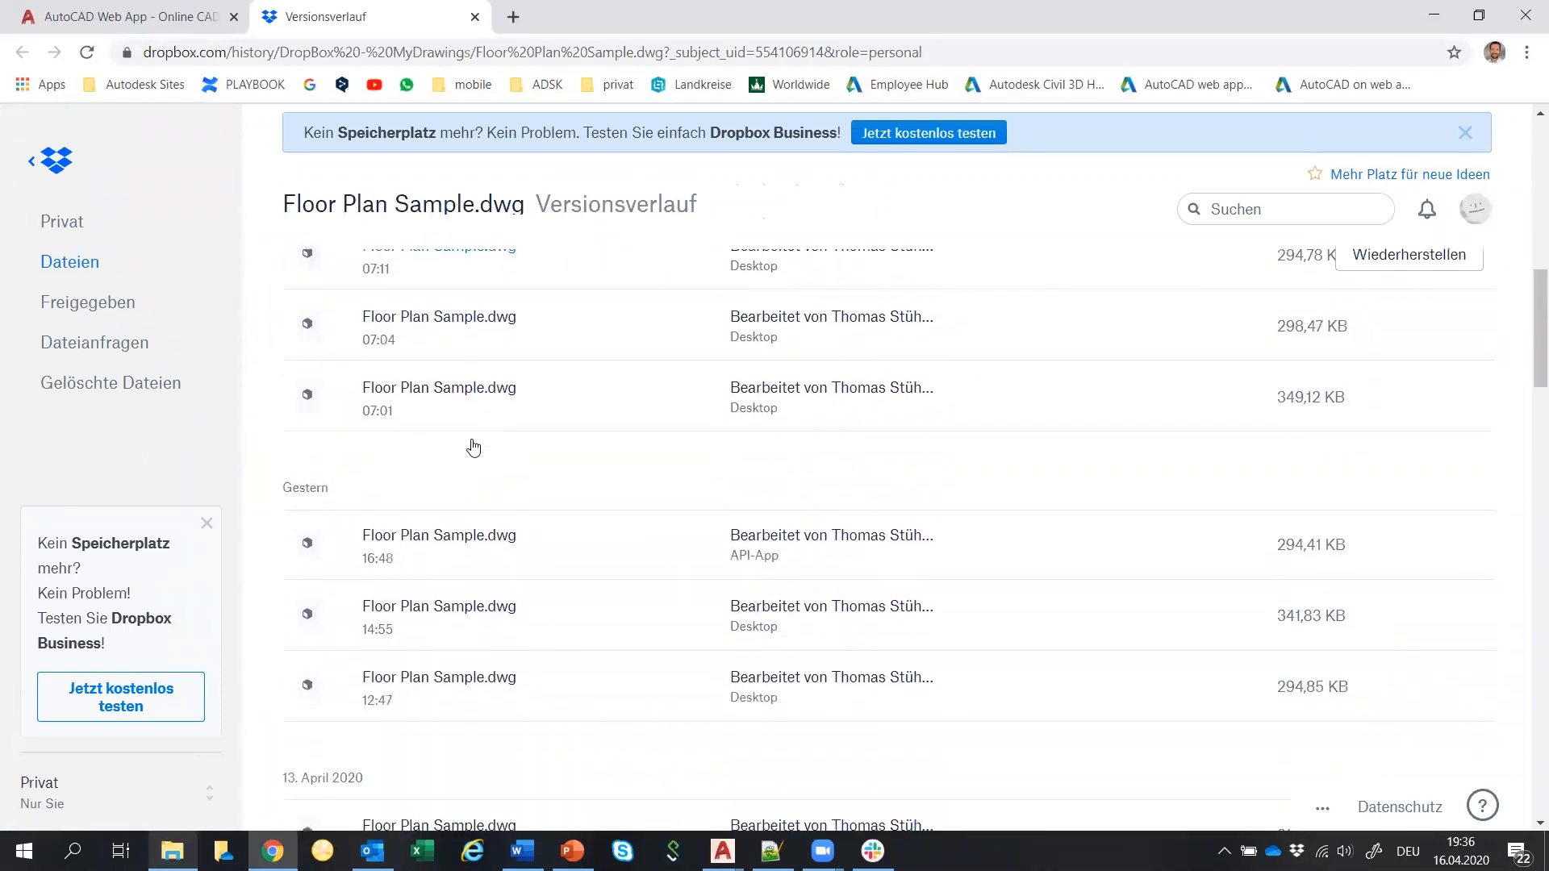
scroll(473, 446, down, 10)
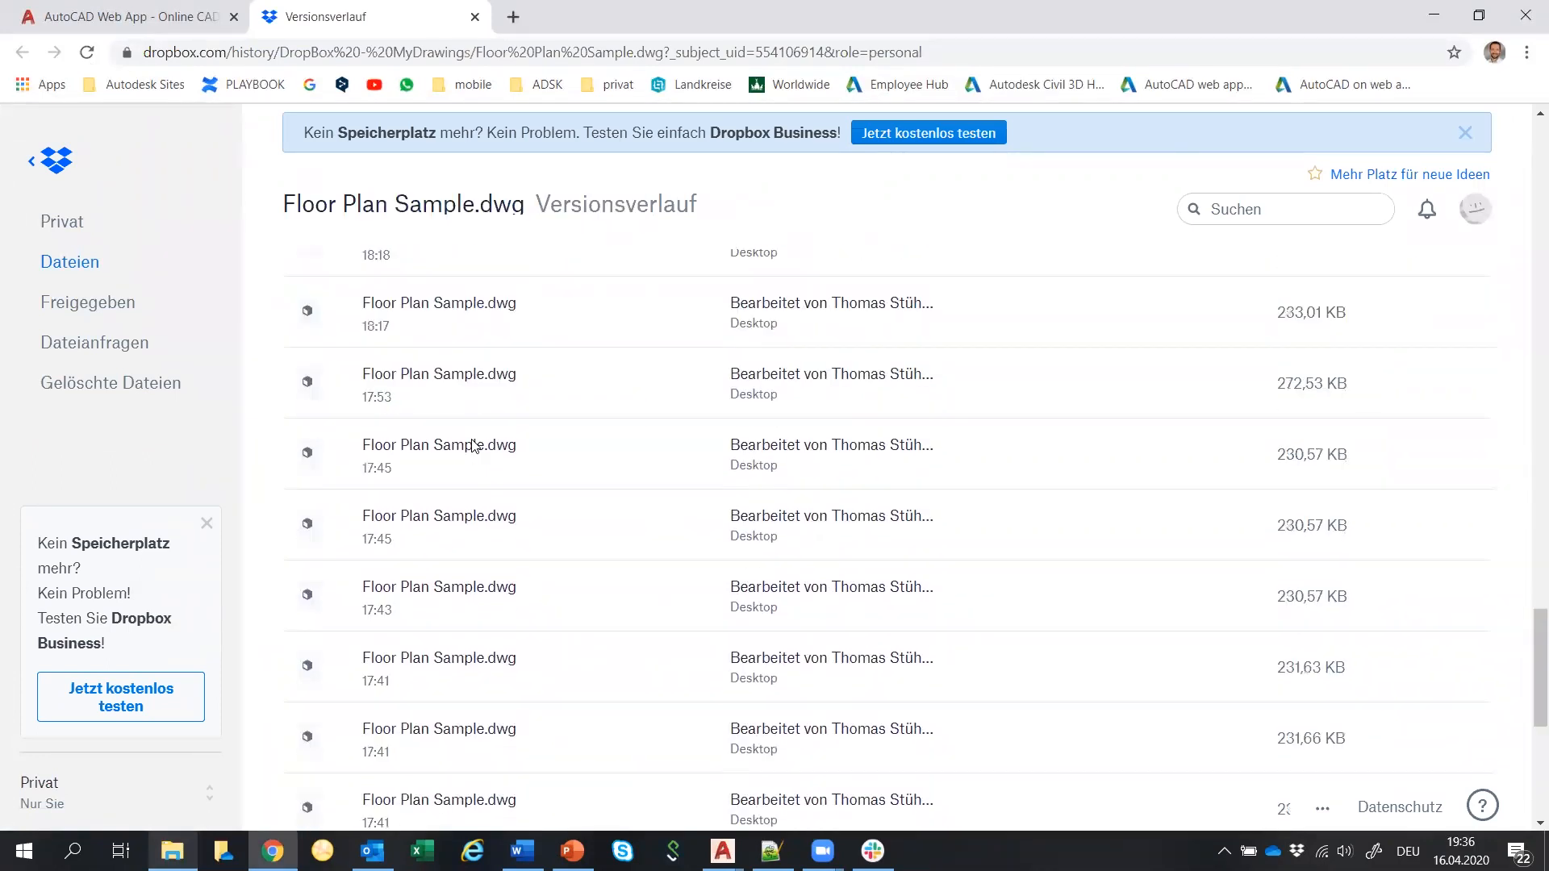
scroll(474, 446, up, 20)
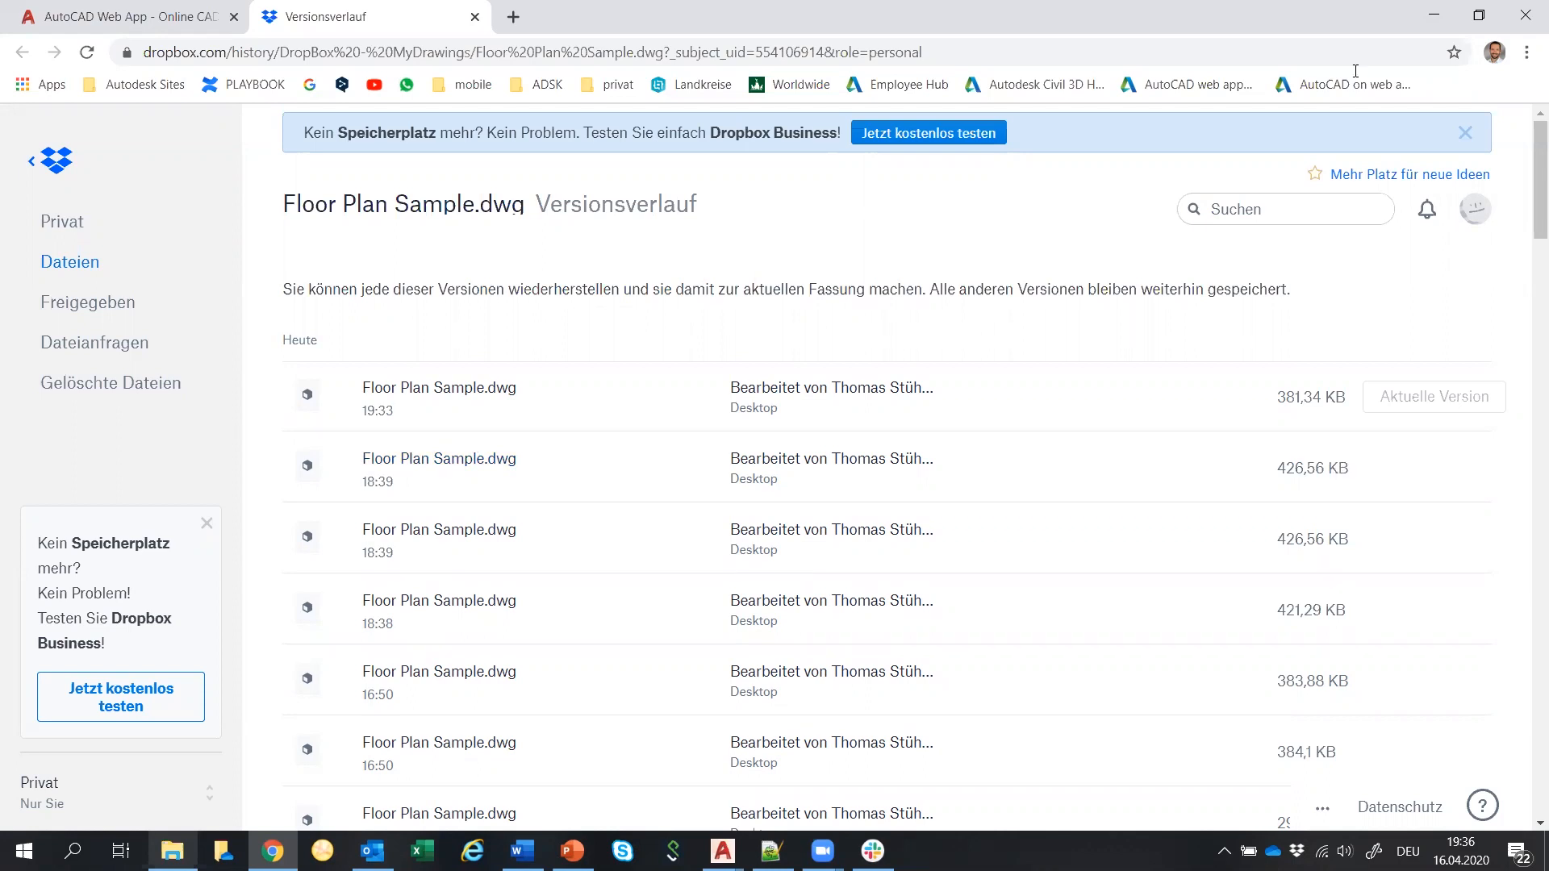
Minimize Chrome and Explorer and close the Options dialog to return to AutoCAD.
click(1433, 16)
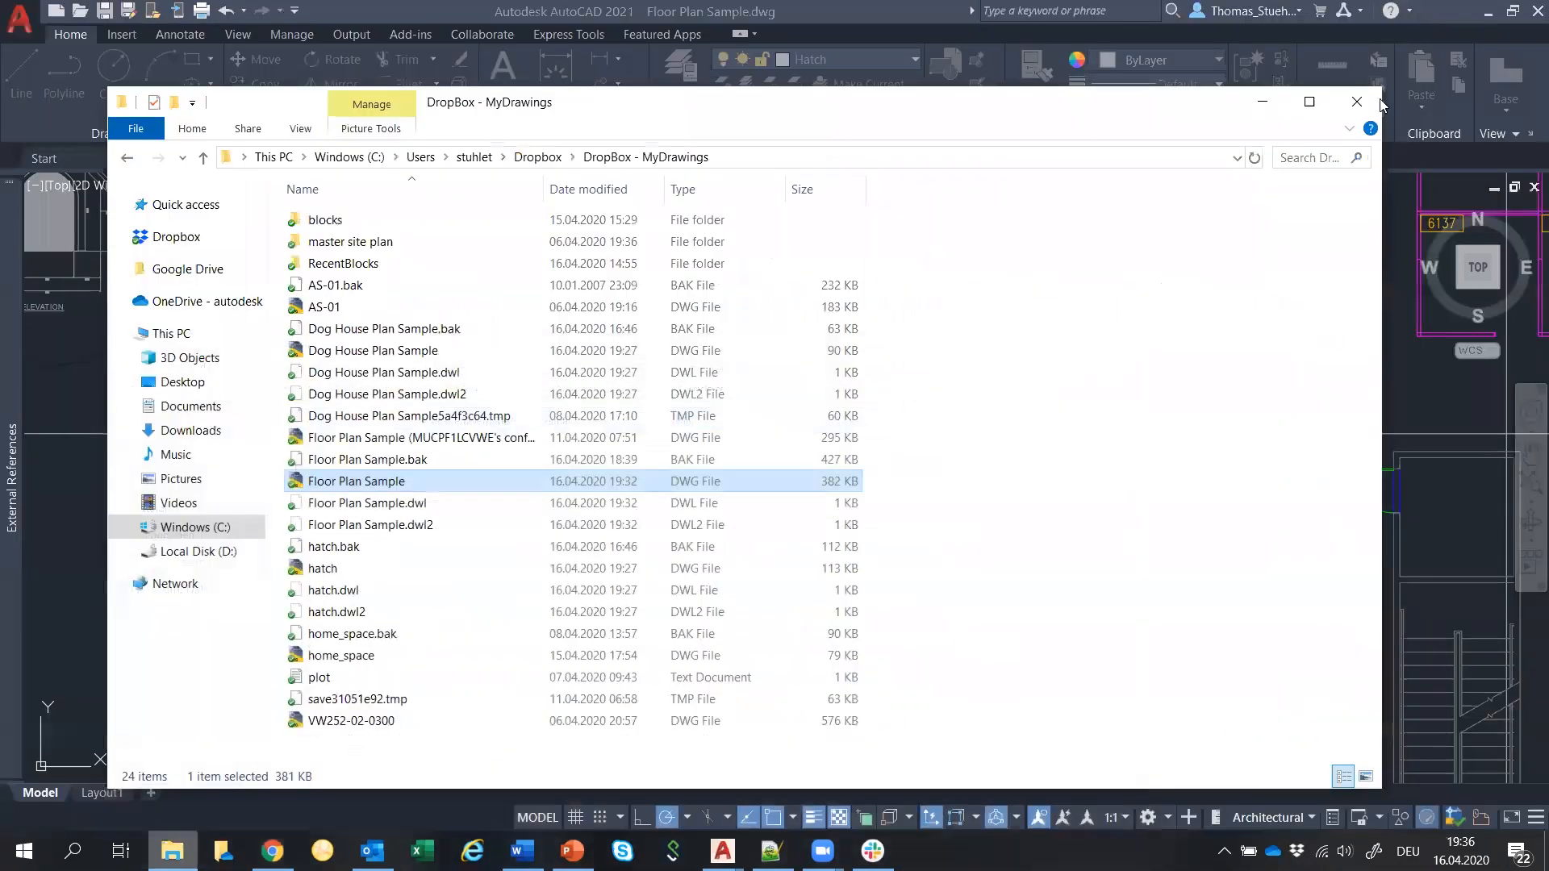
click(1263, 101)
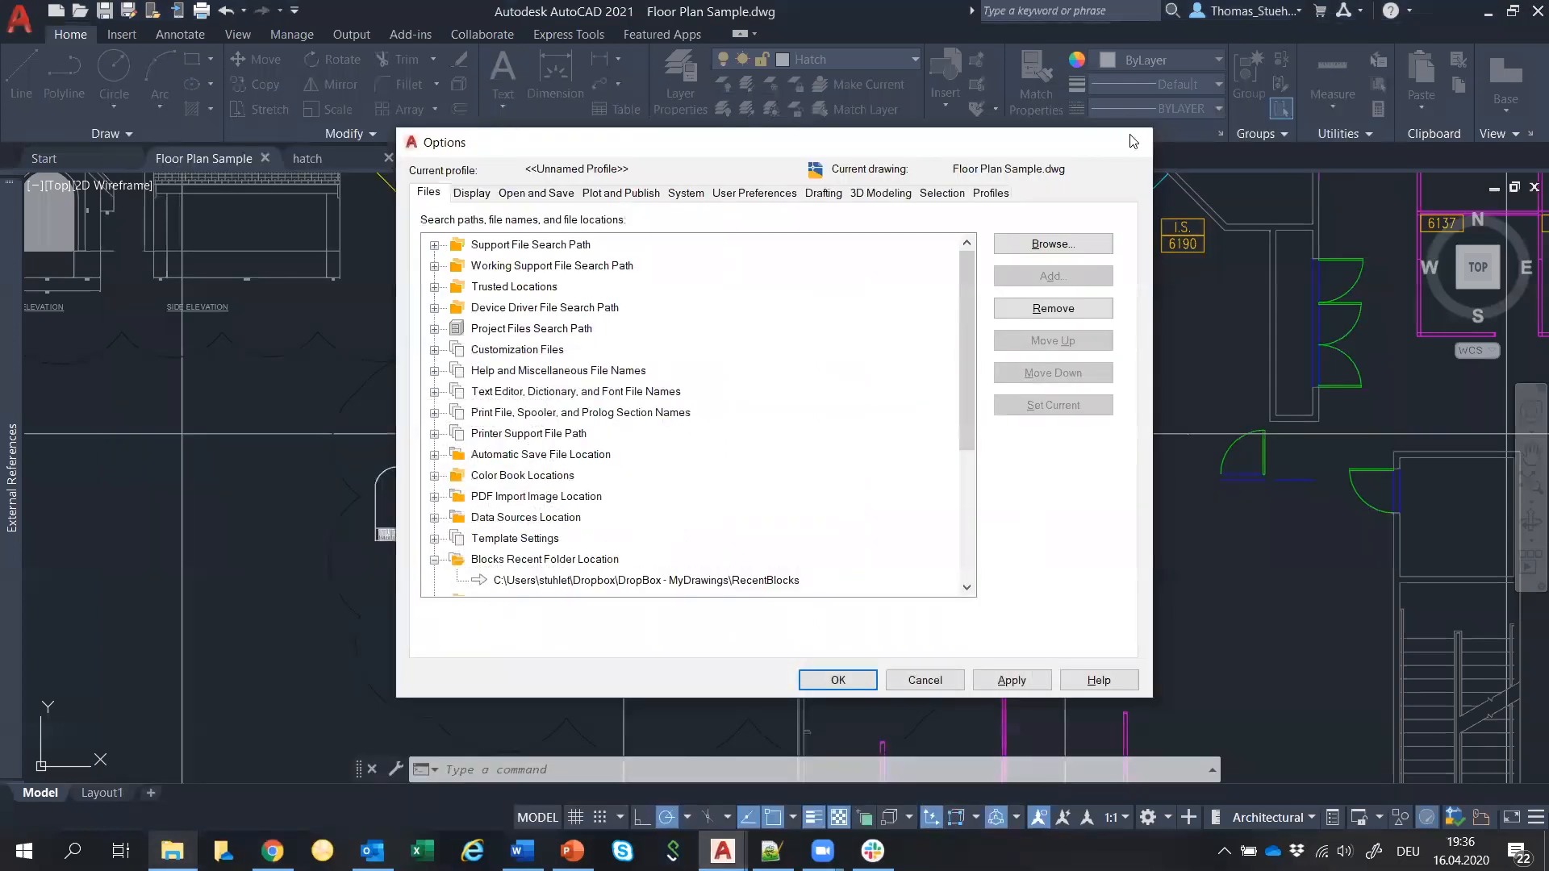
click(1135, 143)
Open DWG History from the View tab and scroll through the dated saved versions.
click(239, 34)
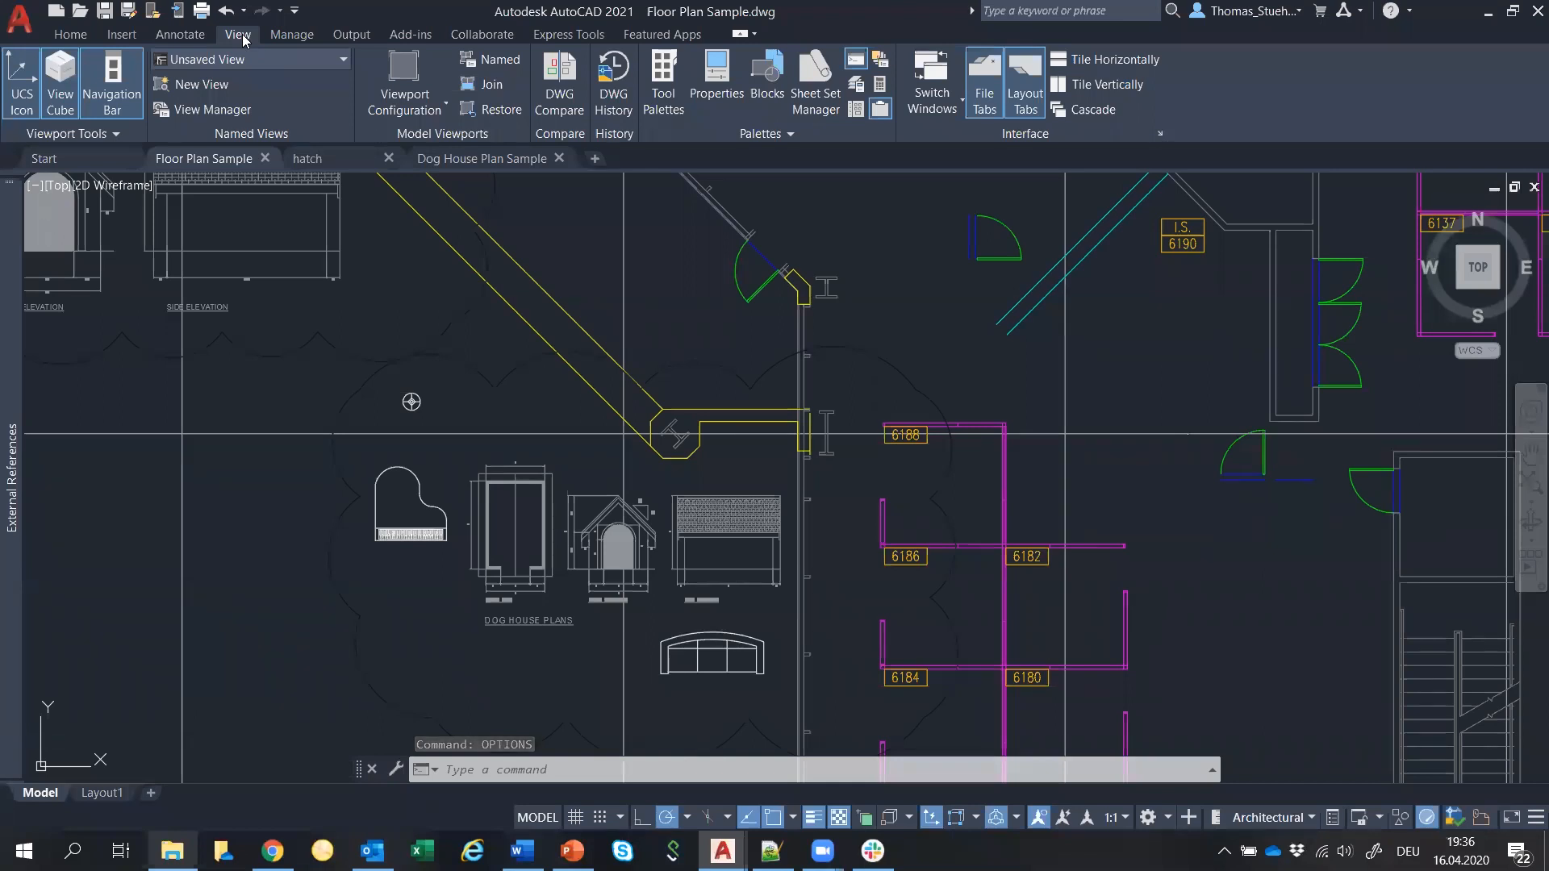
click(614, 85)
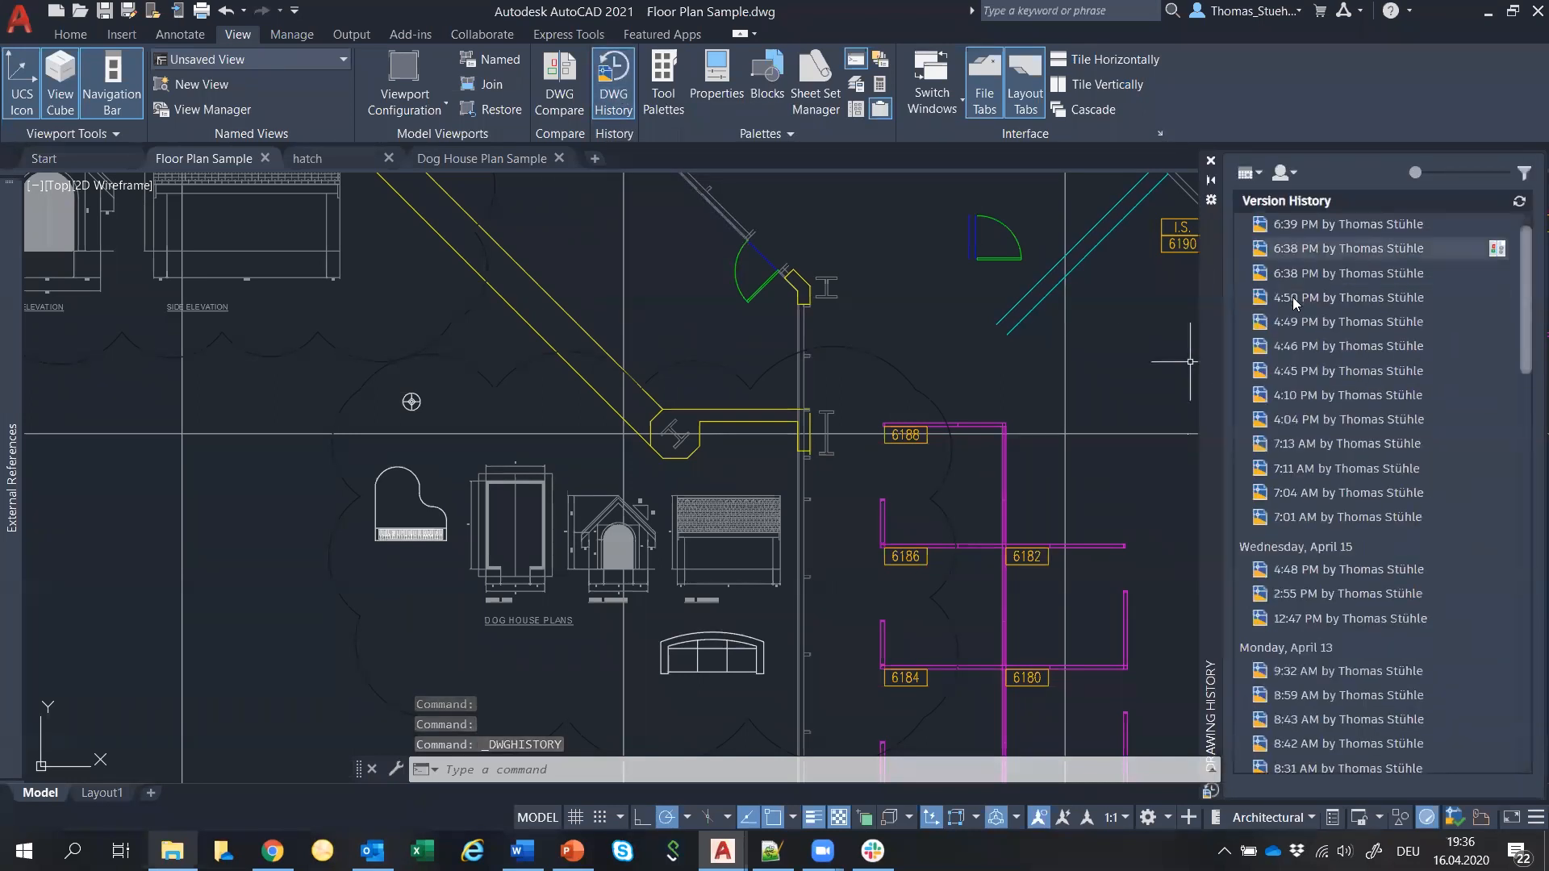
scroll(1293, 303, down, 3)
scroll(1293, 303, down, 5)
scroll(1293, 302, down, 3)
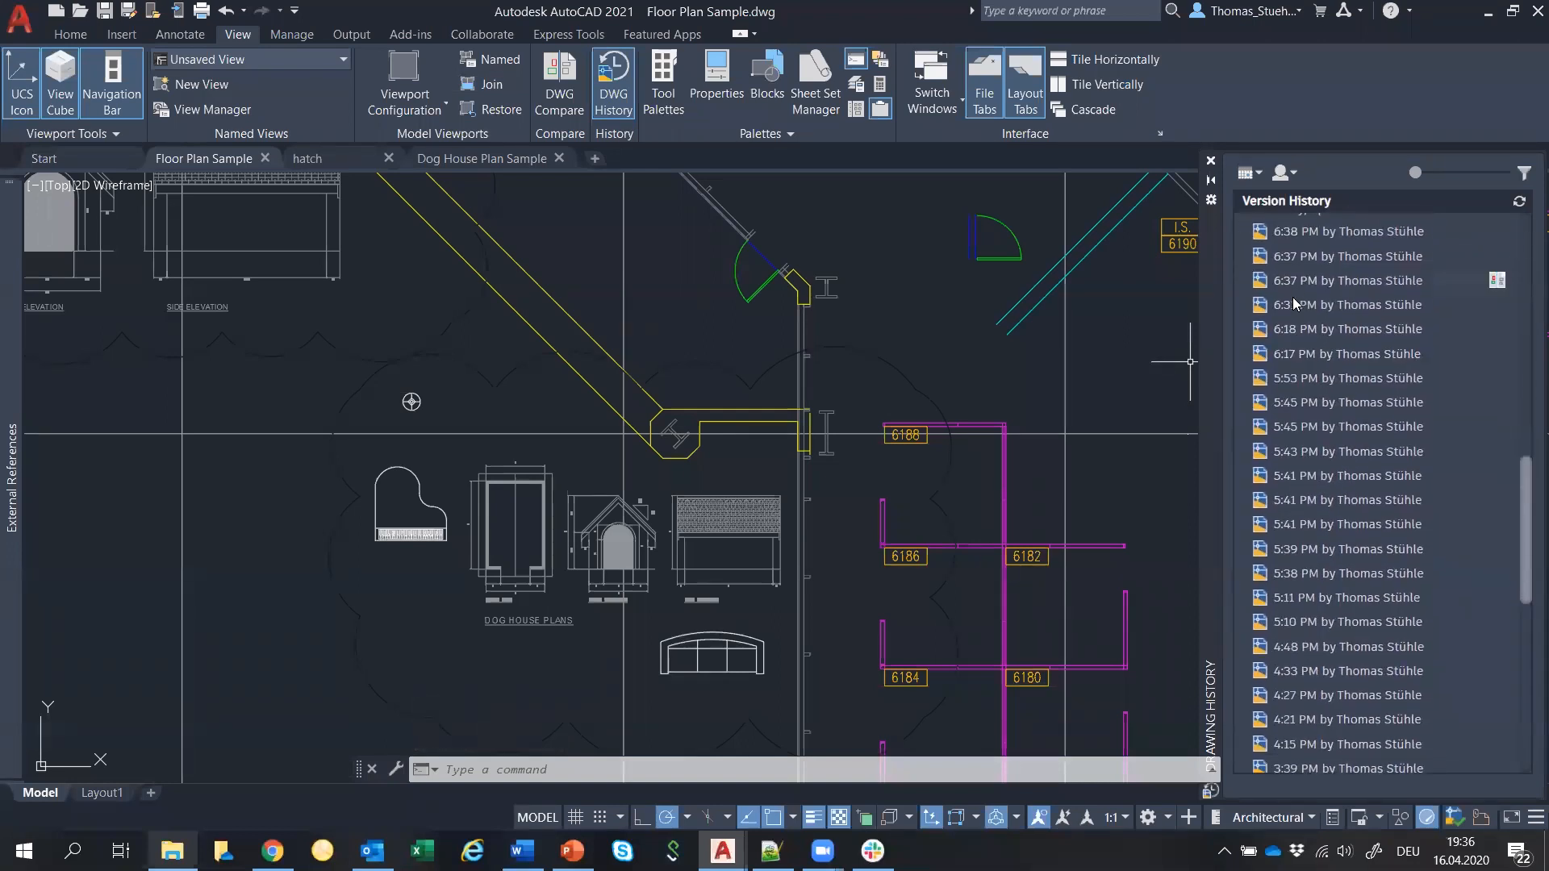
scroll(1293, 302, up, 2)
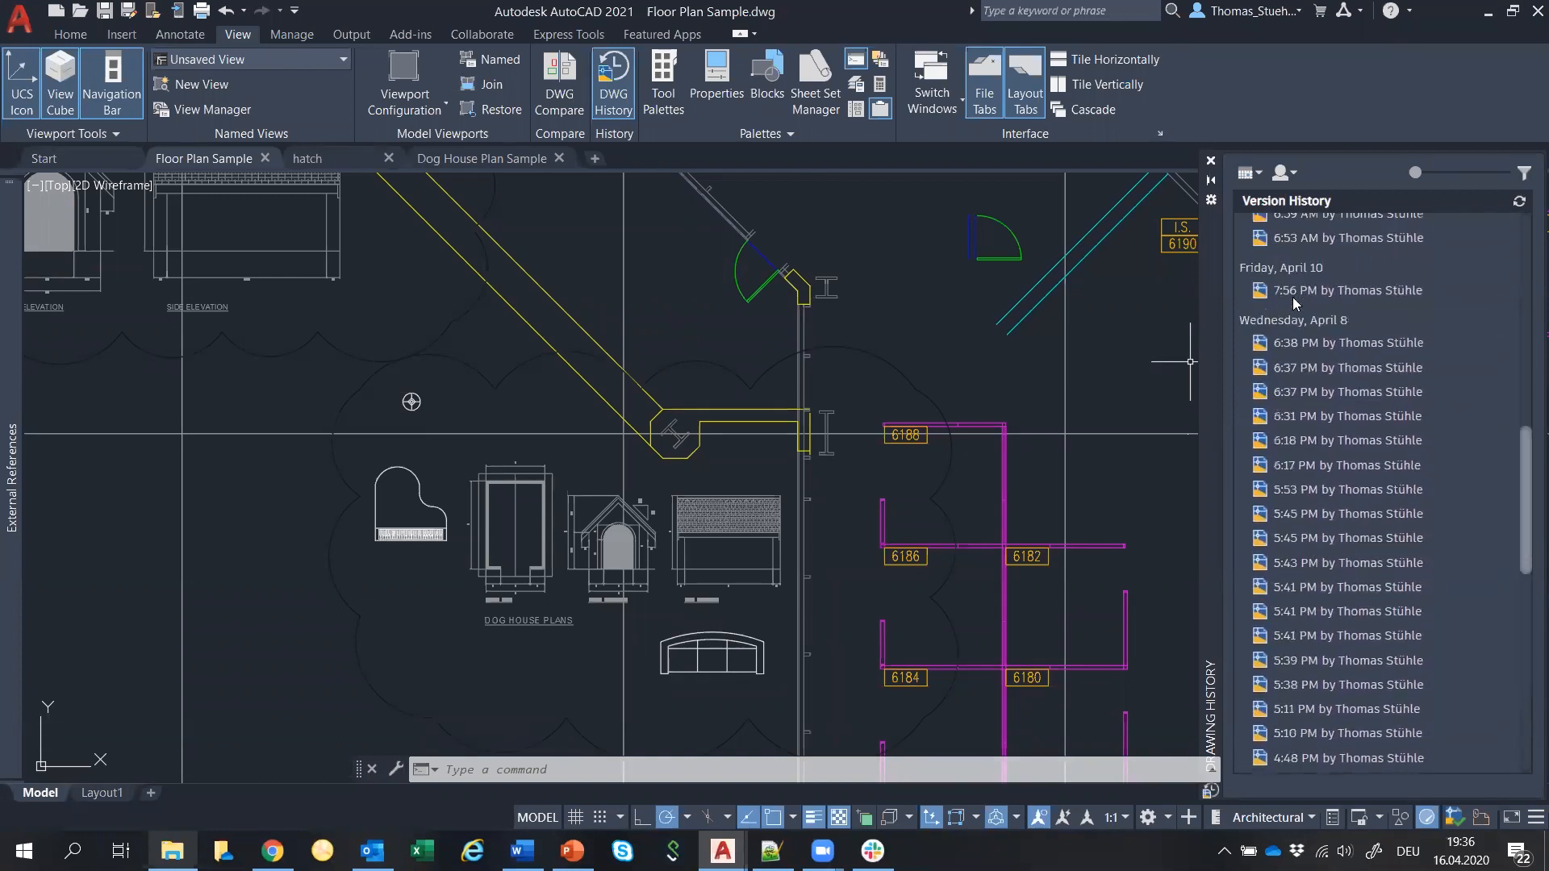
scroll(1347, 474, up, 4)
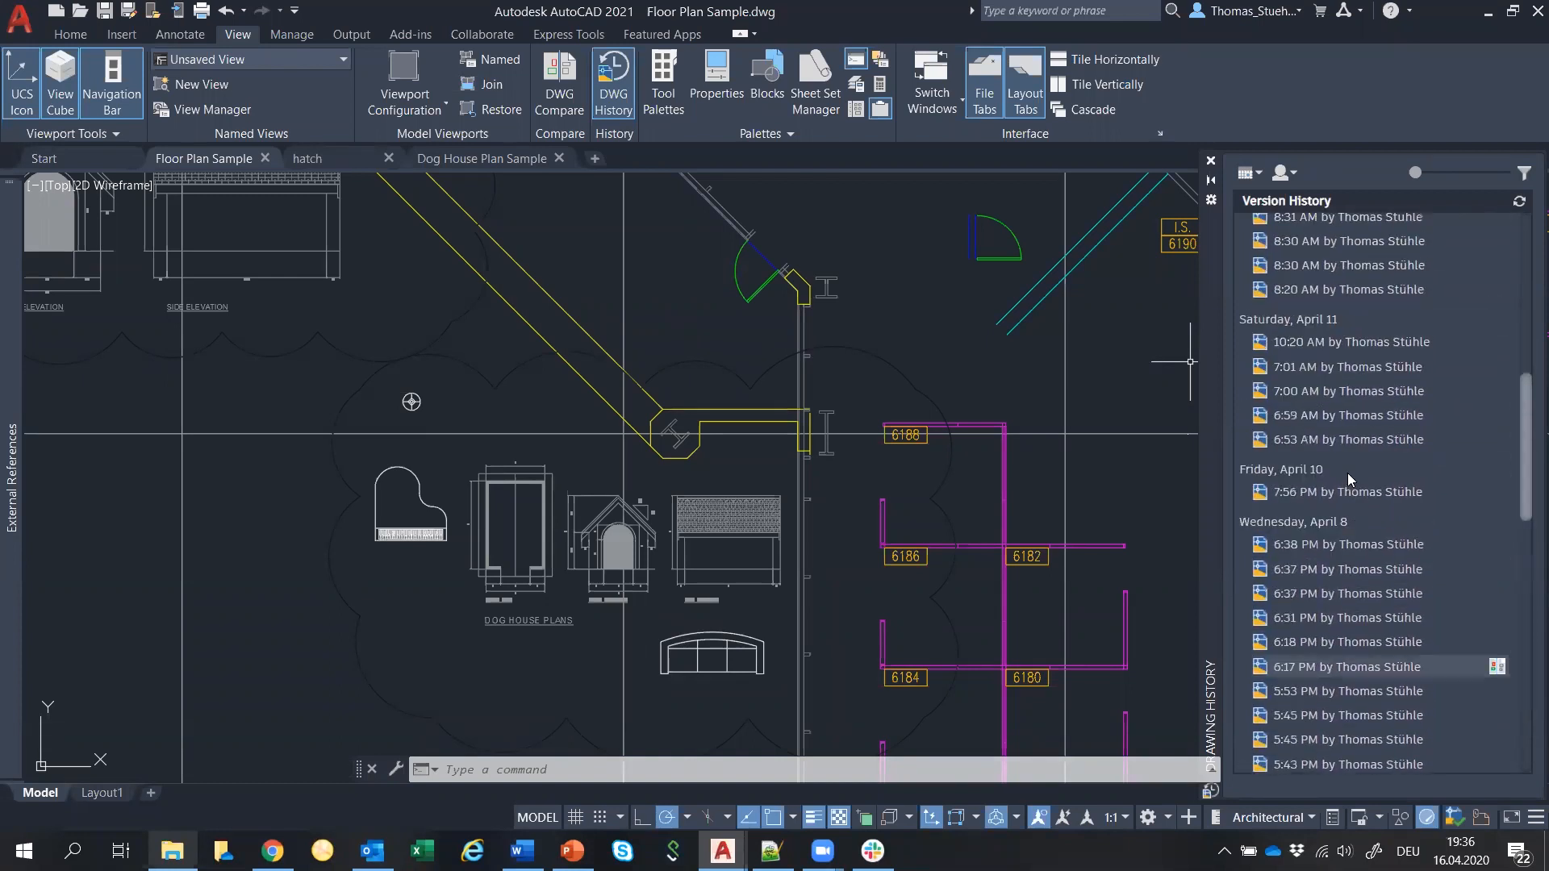
scroll(1347, 472, up, 5)
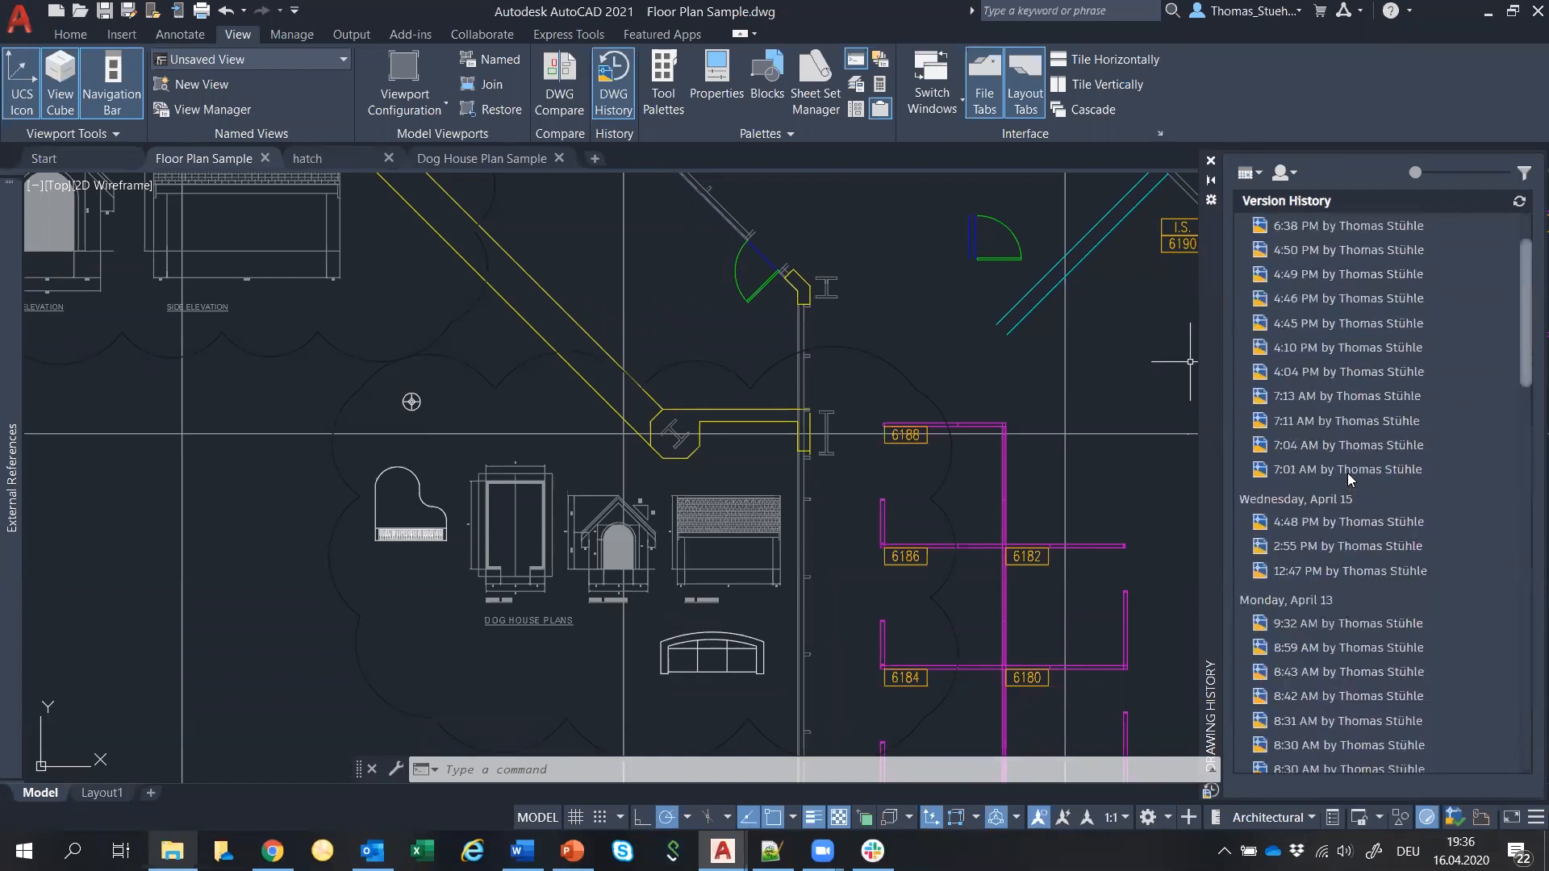
click(1258, 174)
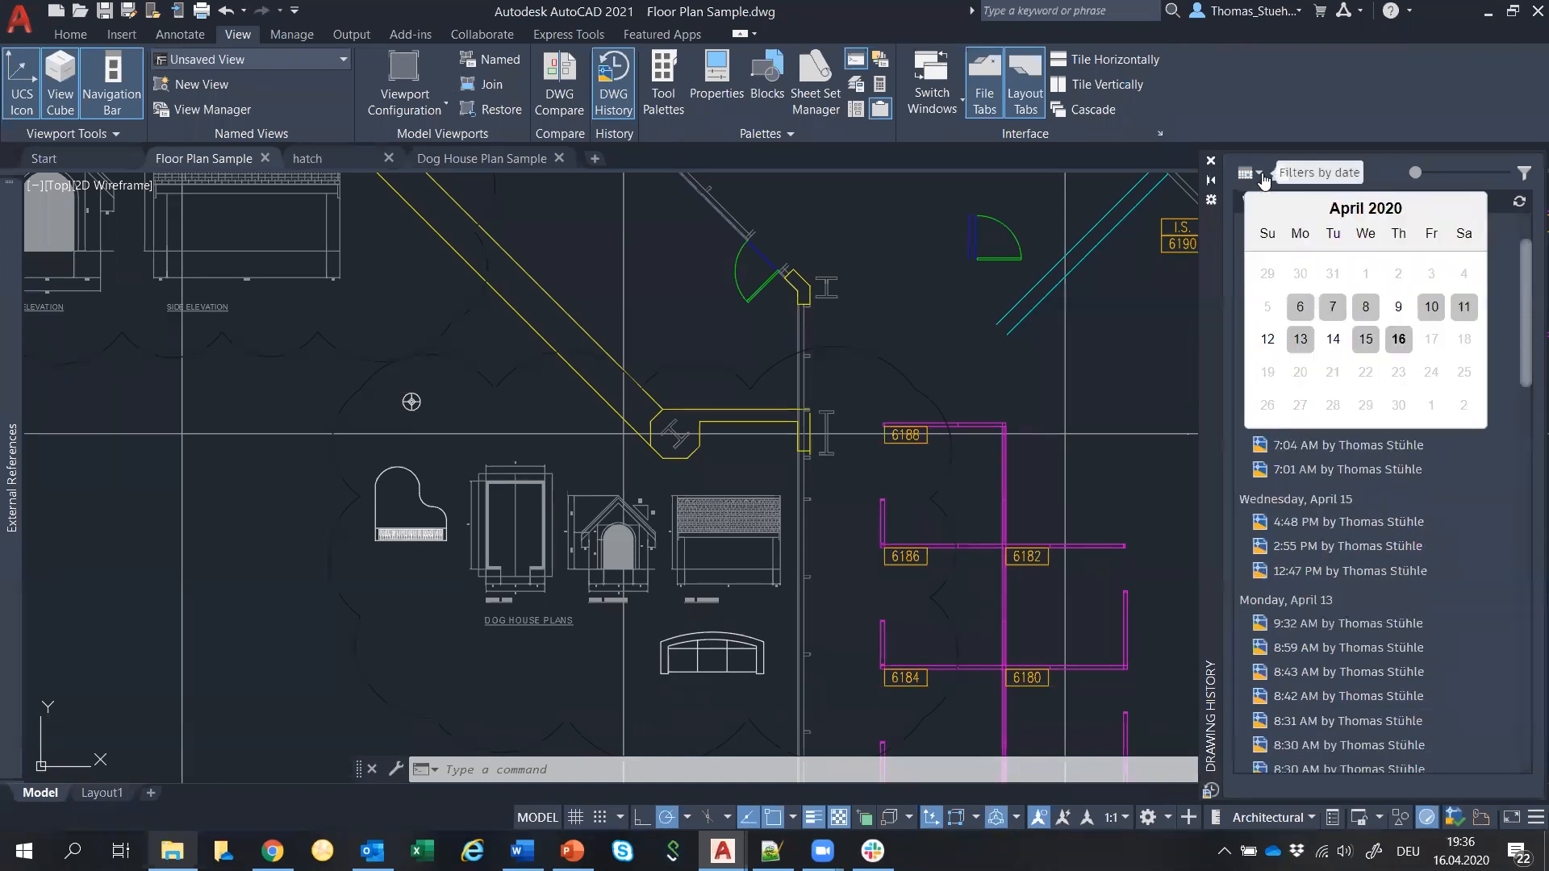
Filter versions from April 15 onward, then widen the date range to April 6–16.
click(1366, 340)
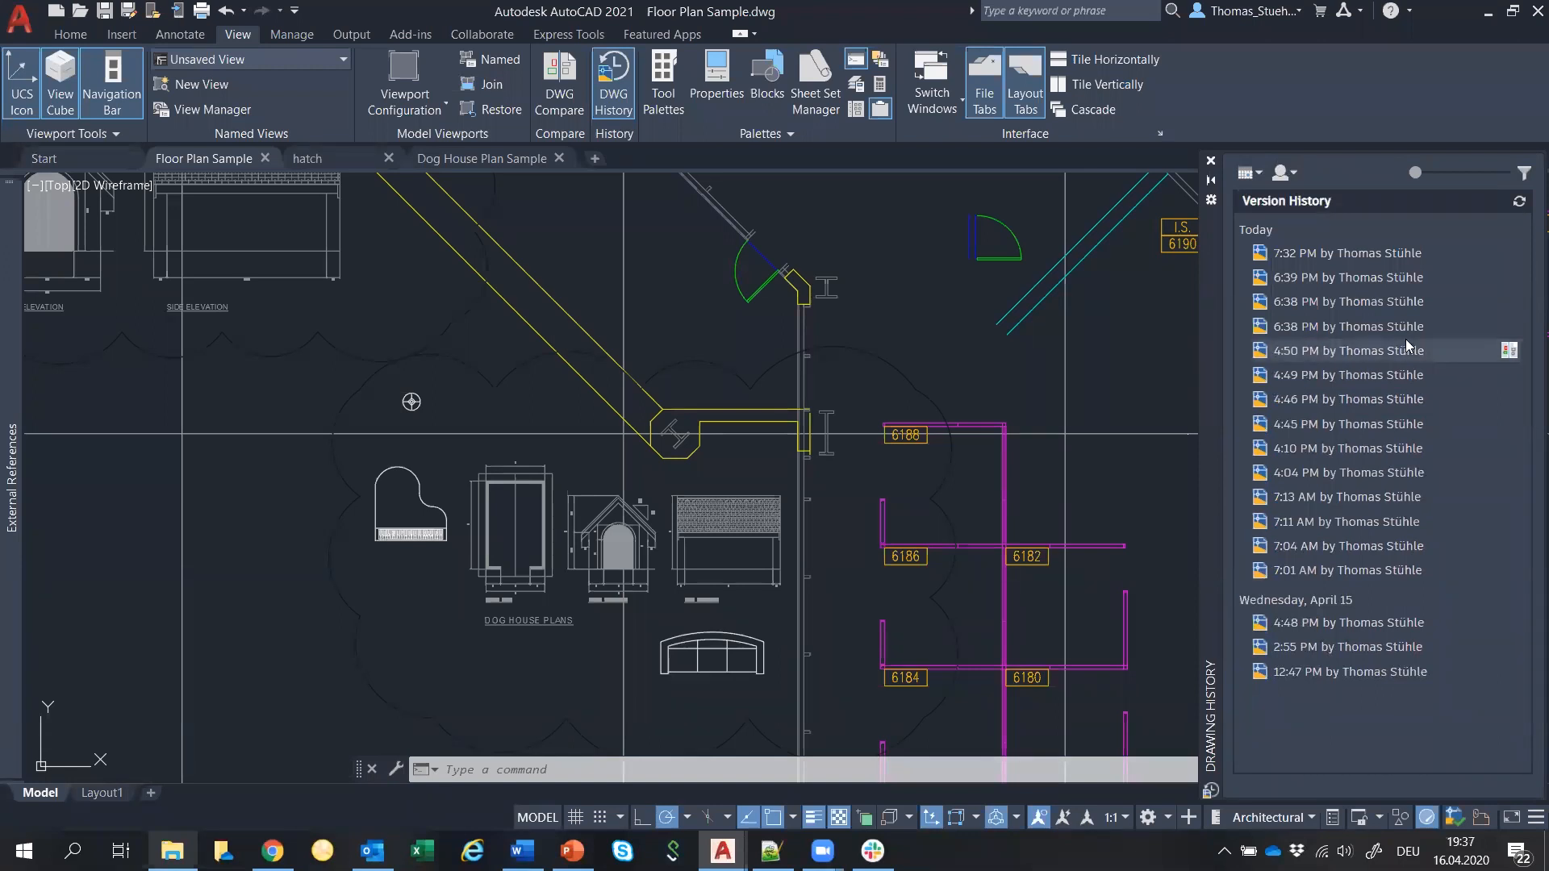
click(1291, 176)
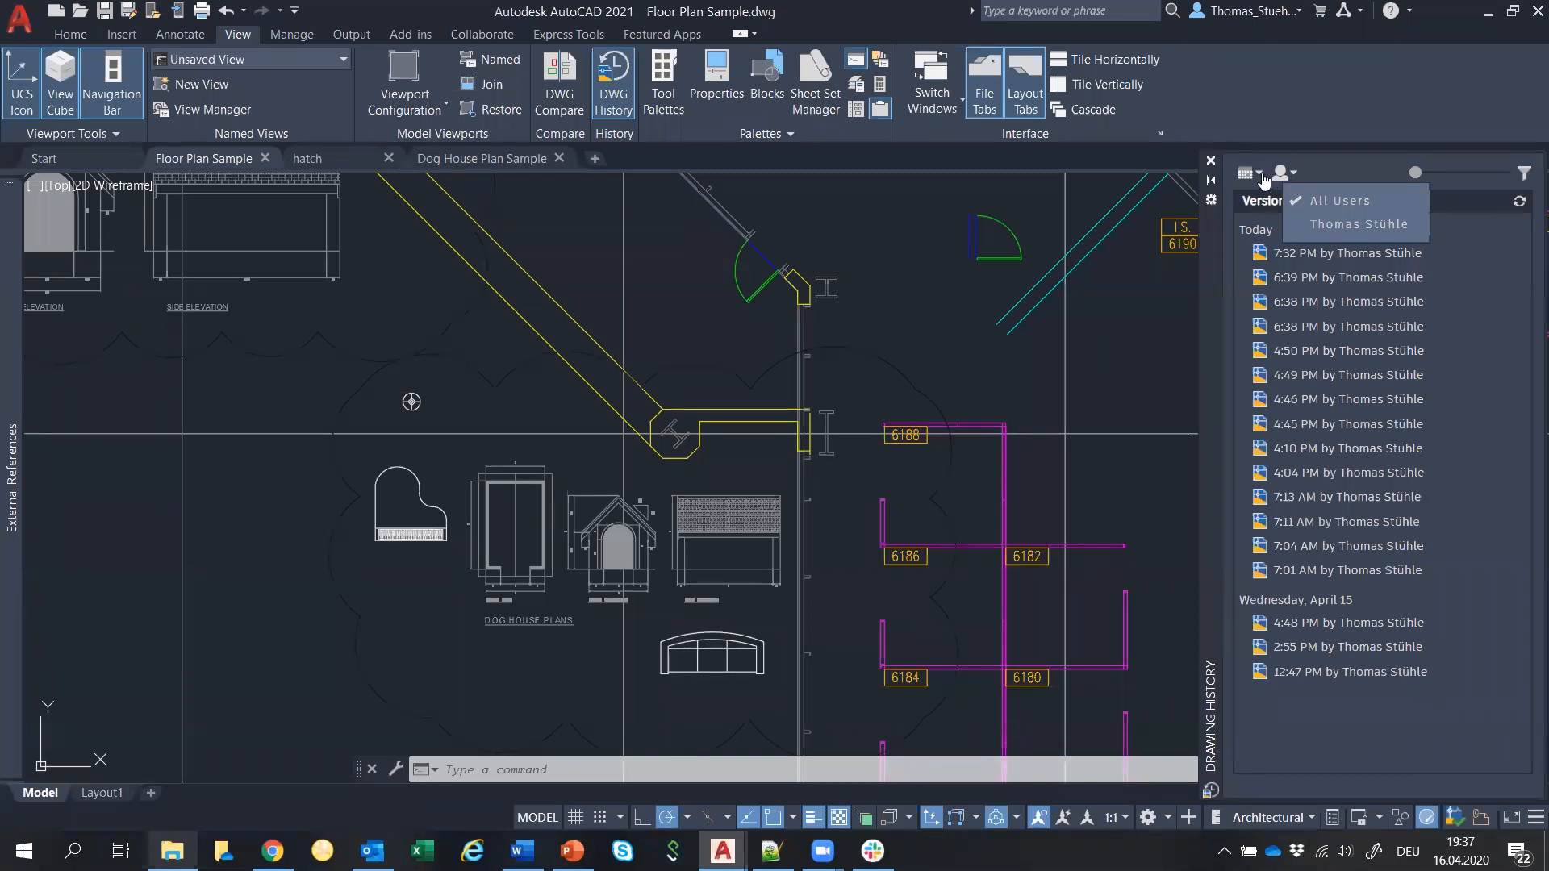
click(1264, 181)
click(1255, 176)
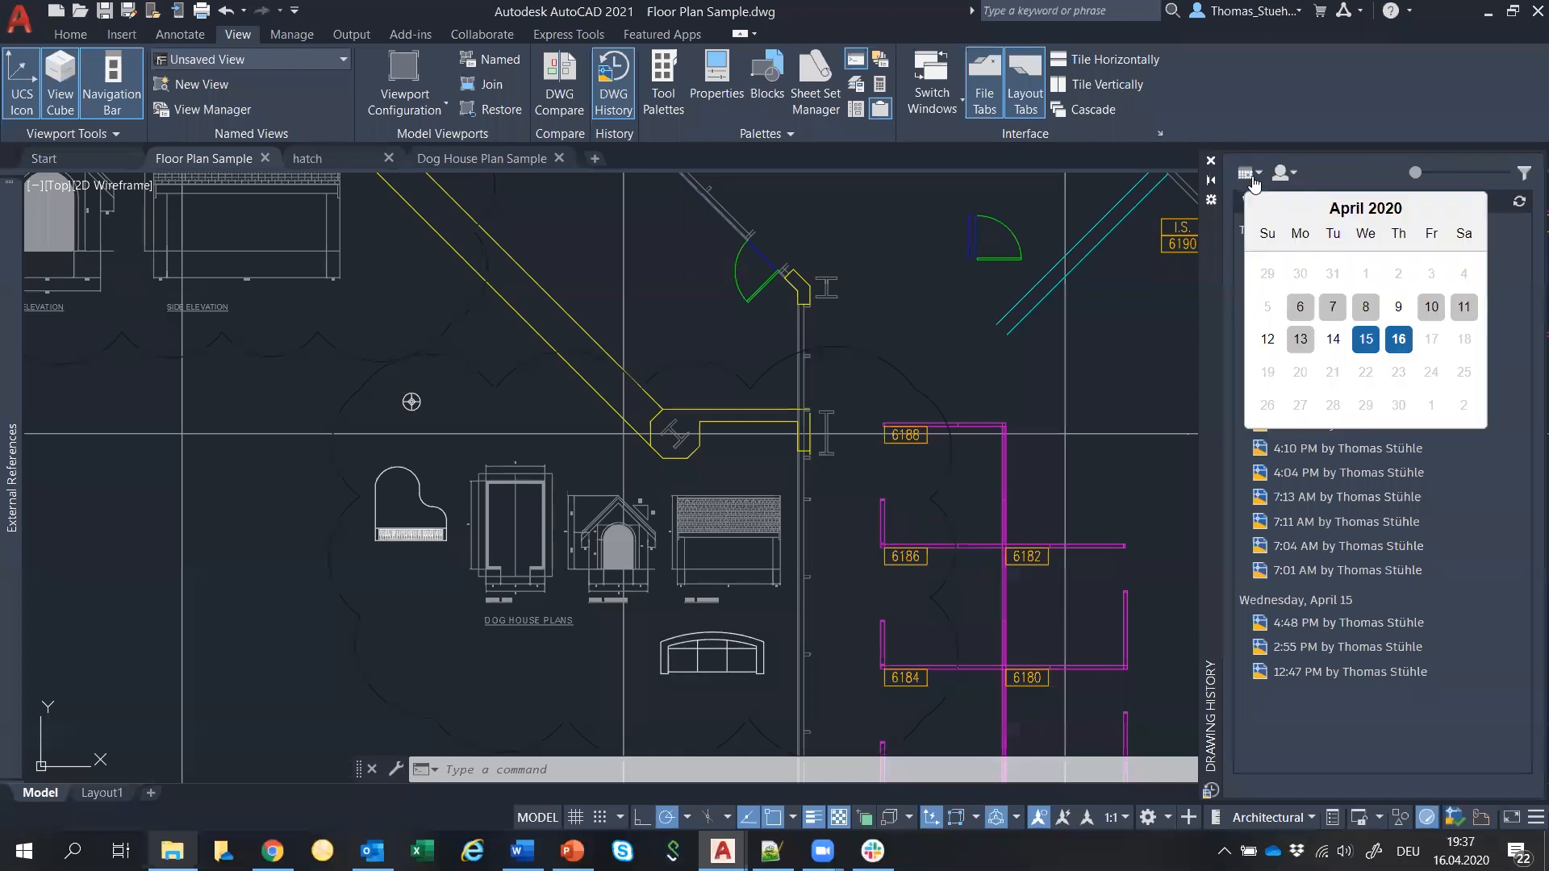
click(1398, 339)
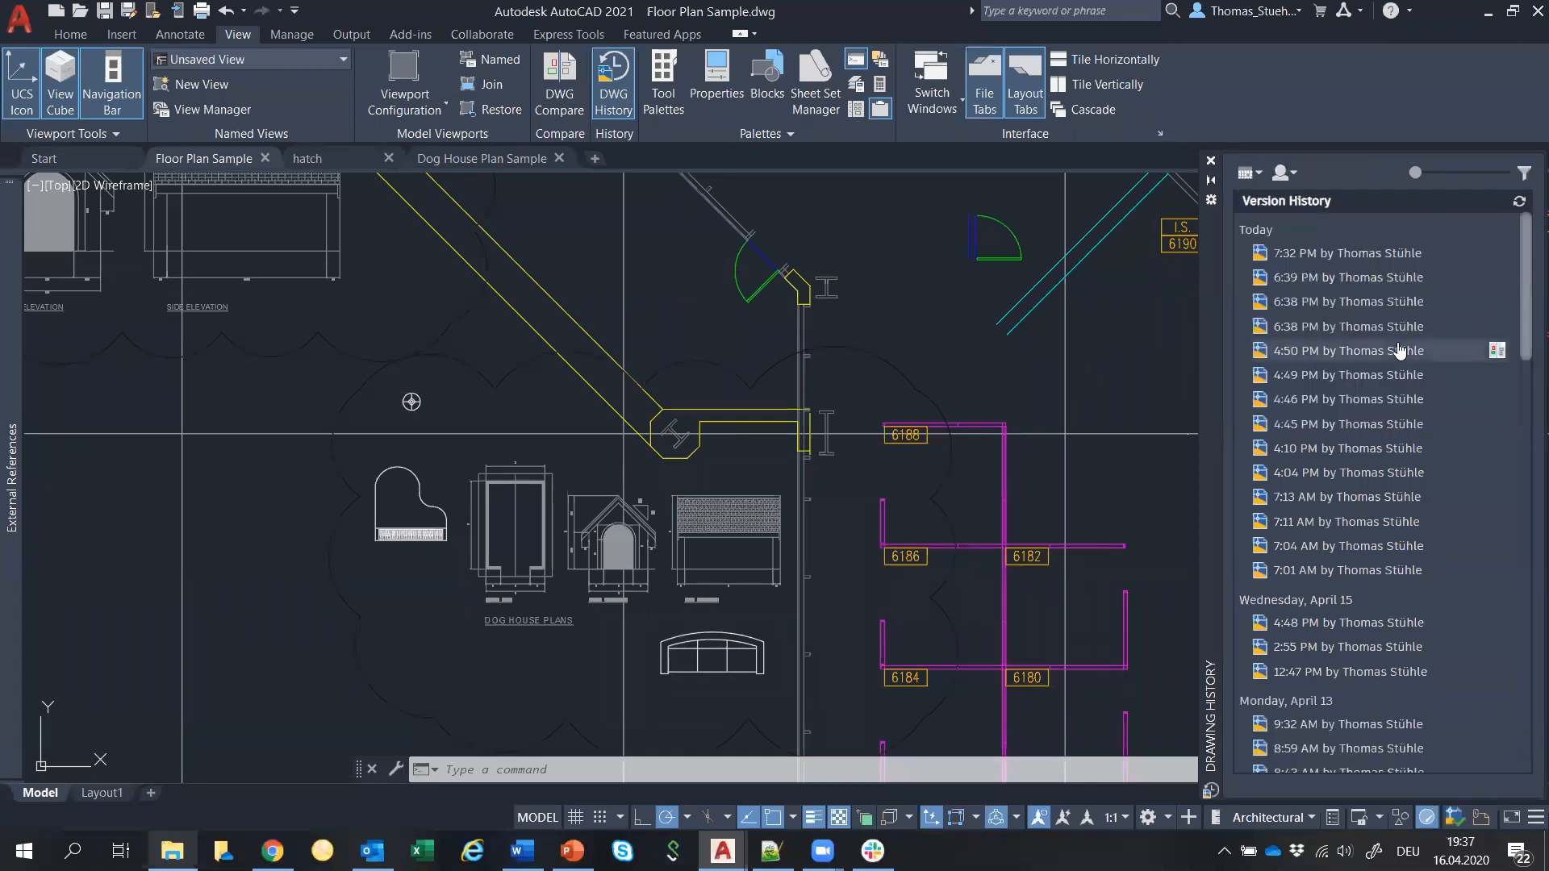
scroll(1400, 350, down, 10)
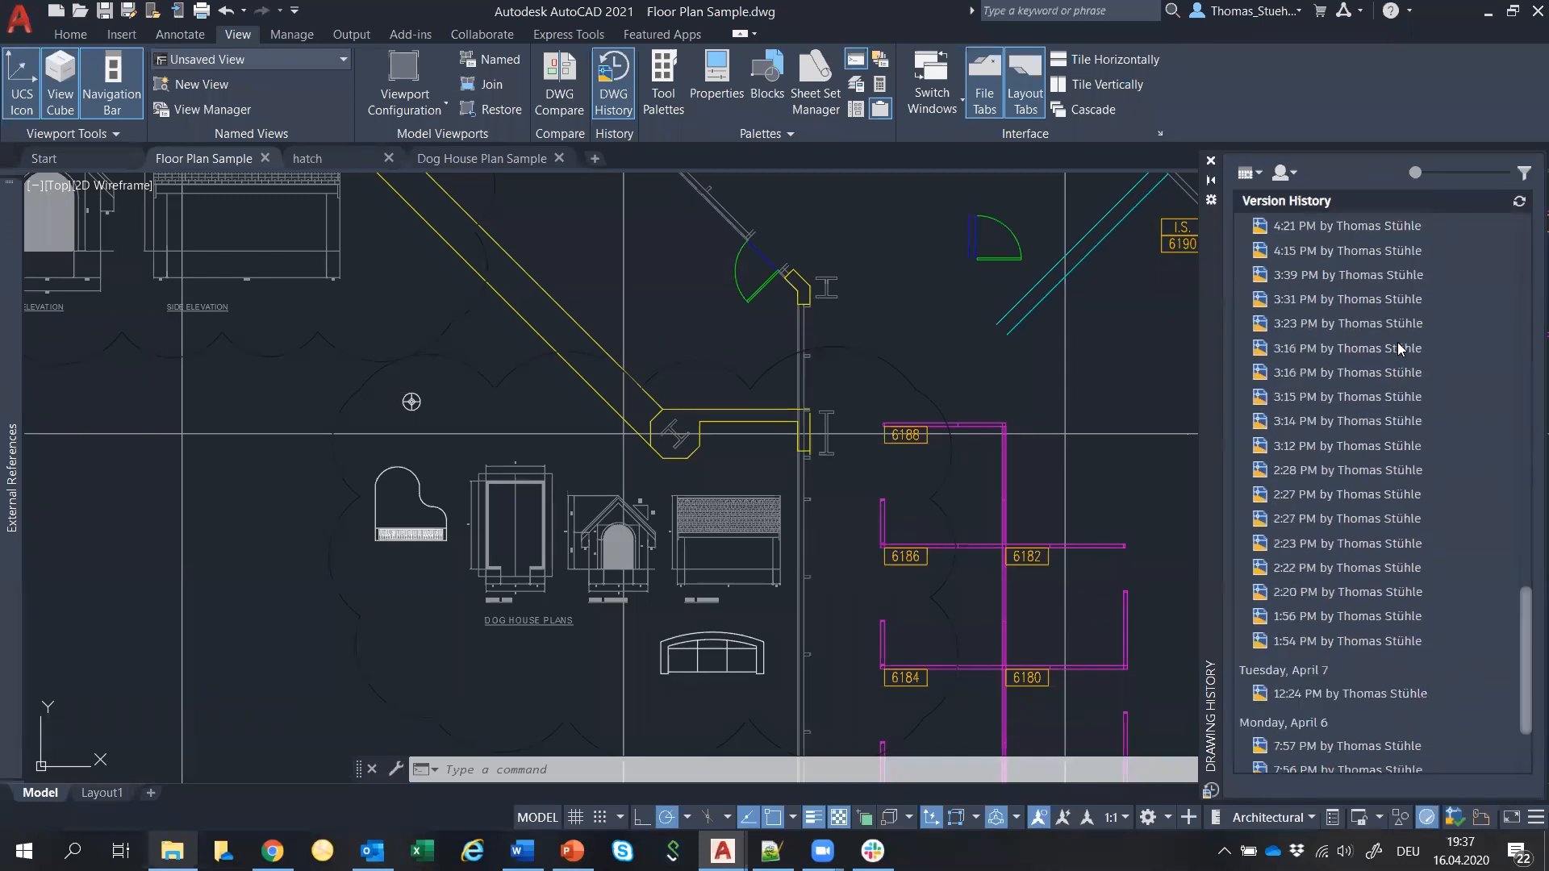
scroll(1397, 349, down, 3)
Zoom out over the floor plan and compare it against the Monday, April 6, 7:17 PM version.
scroll(375, 451, down, 9)
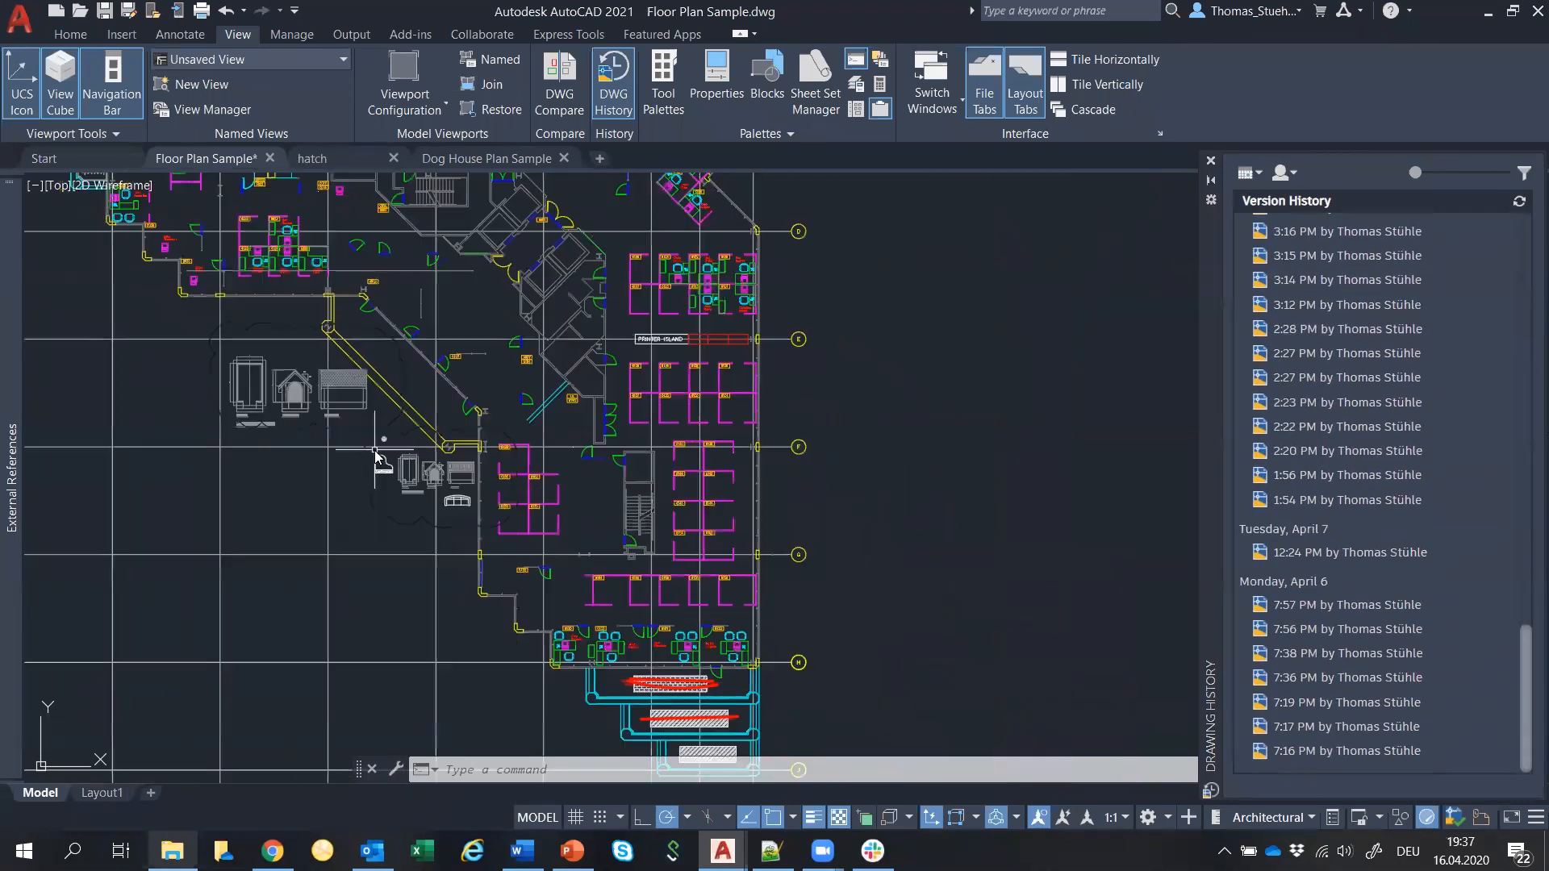
middle_drag(377, 450, 511, 509)
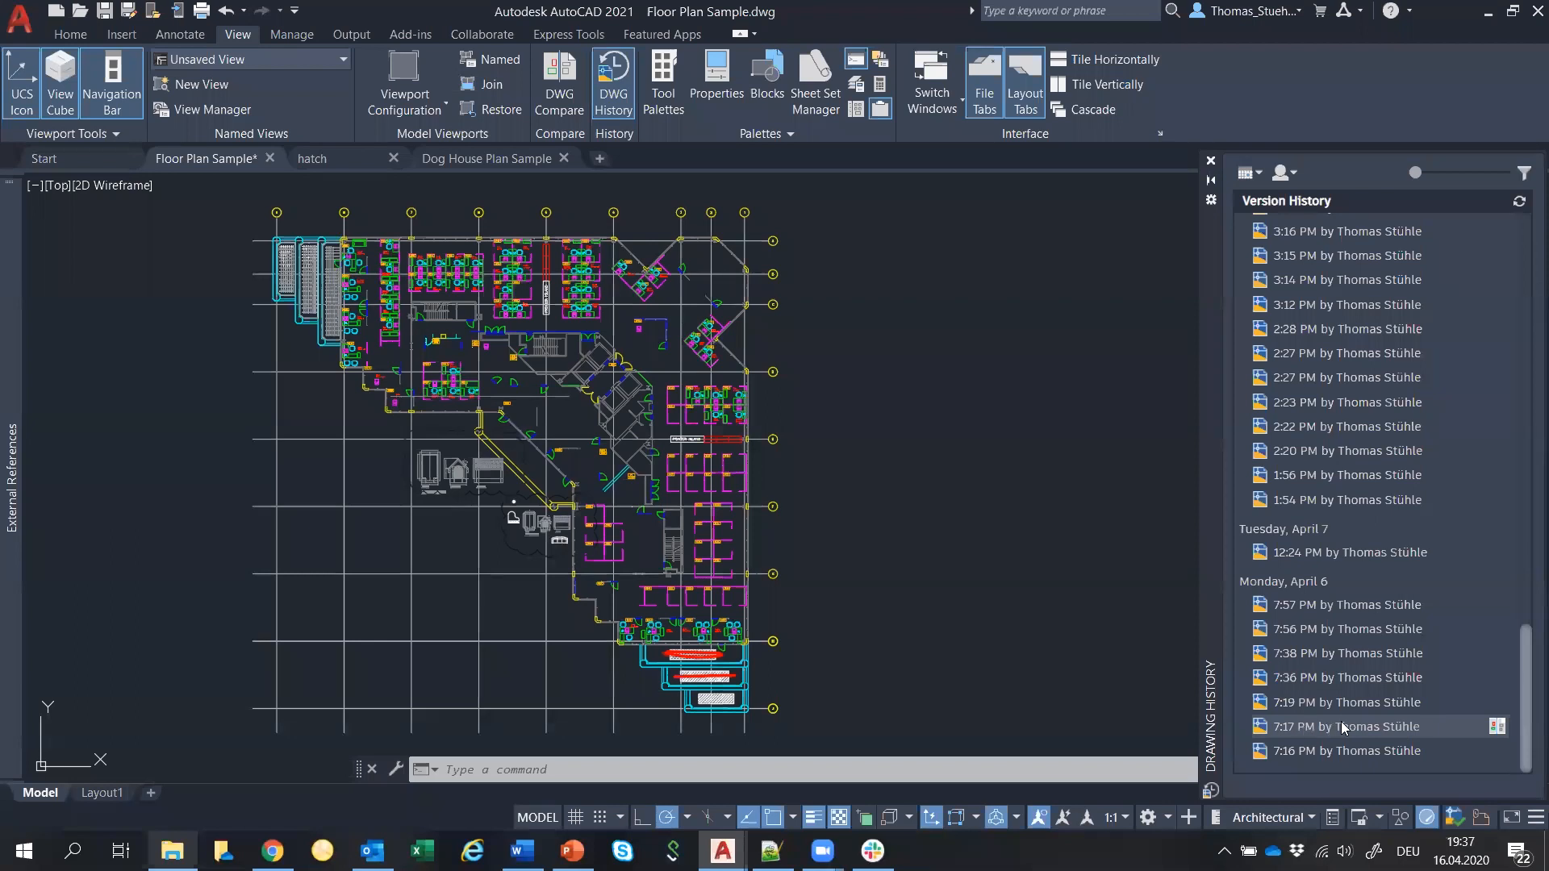
click(1496, 728)
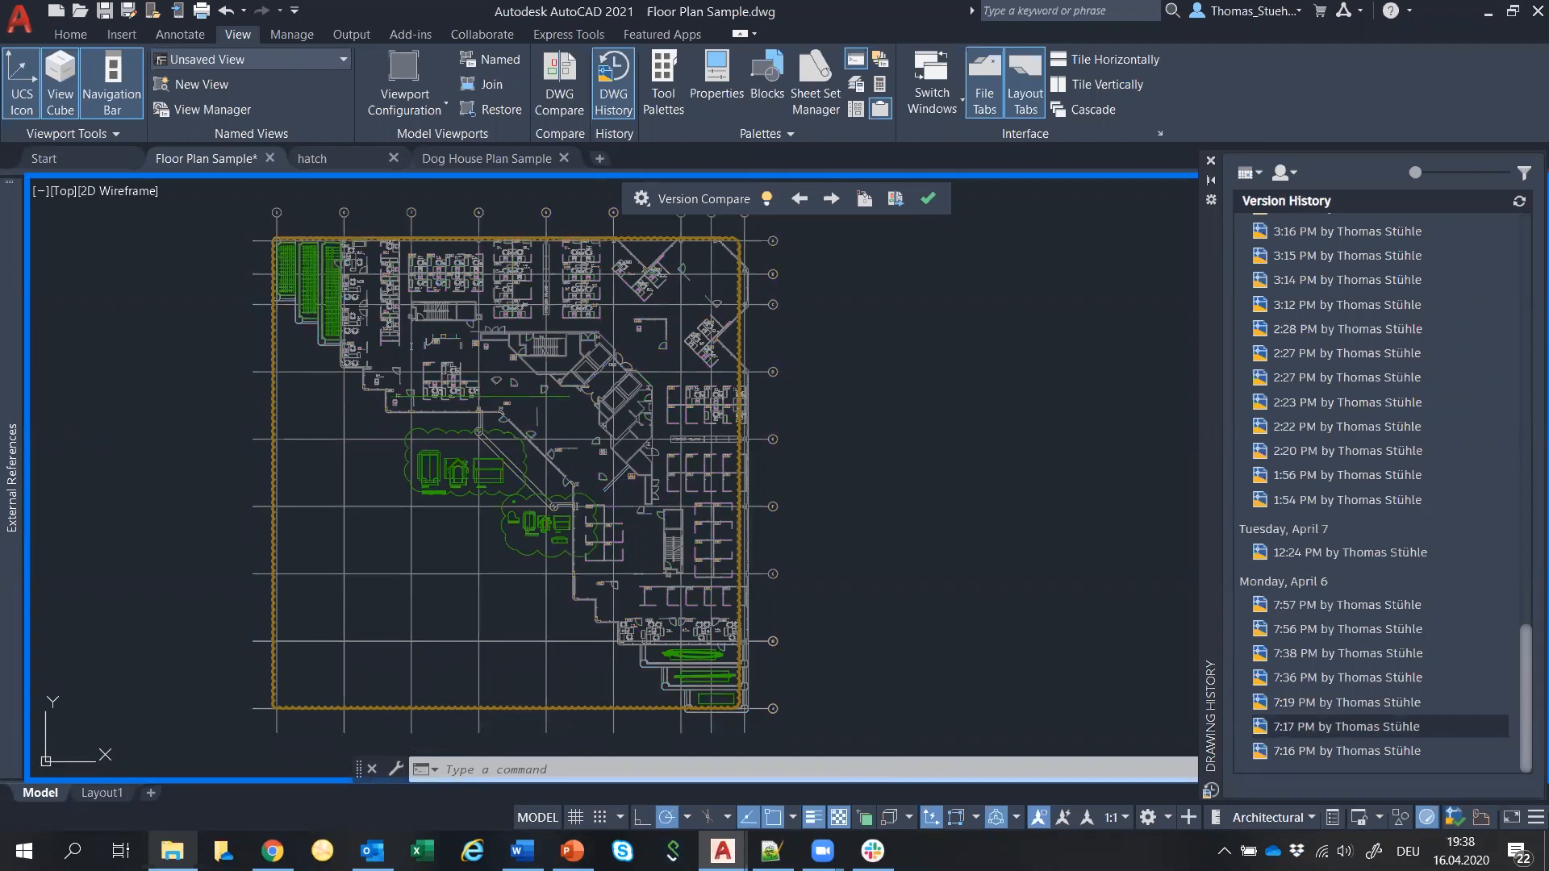
click(642, 198)
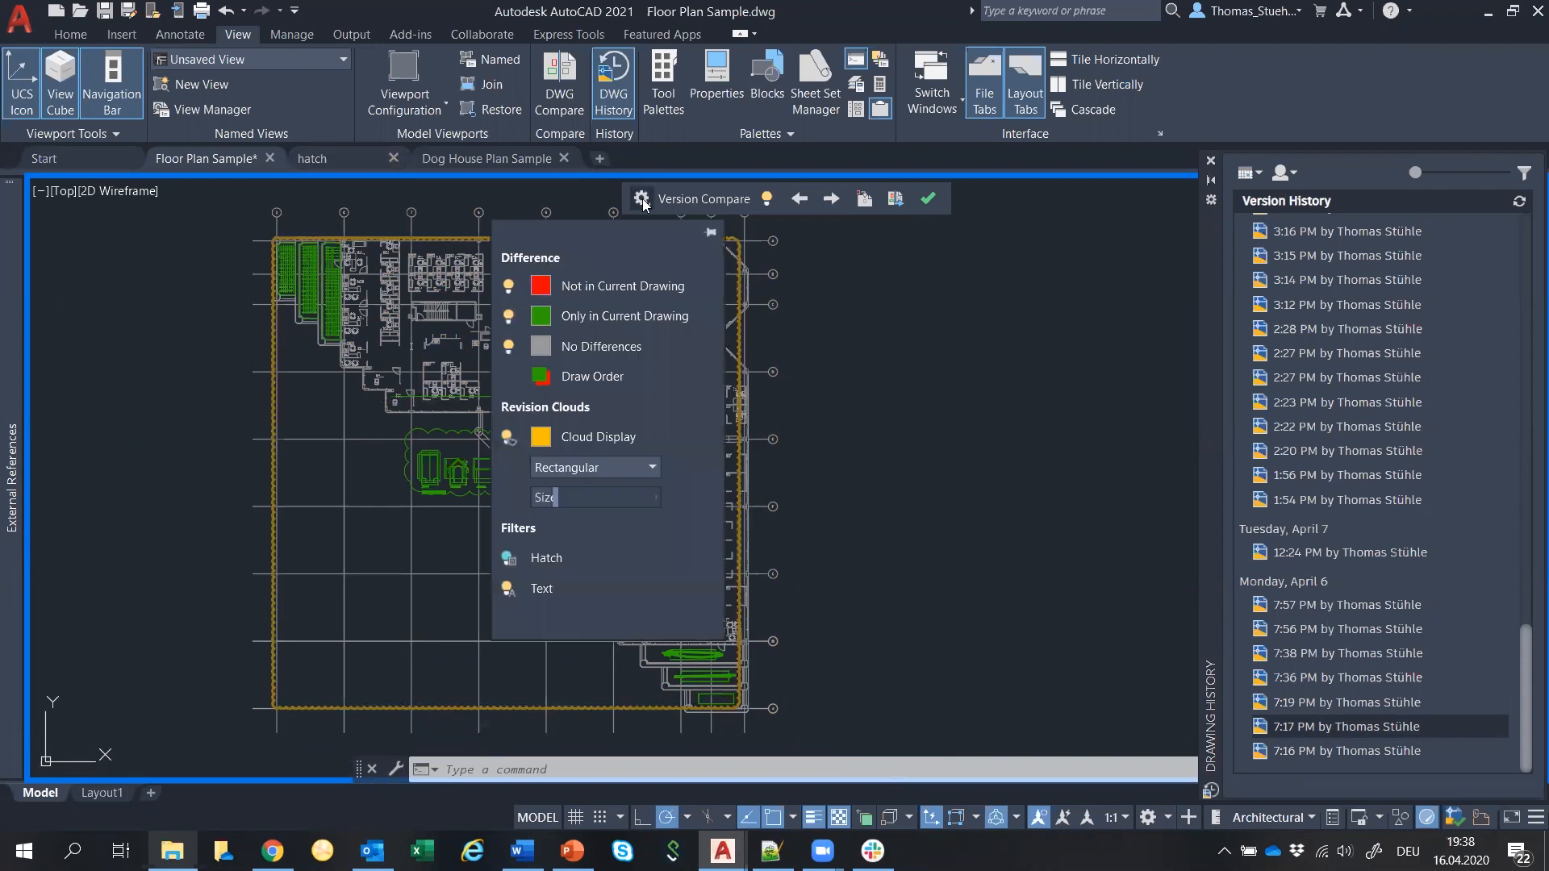
click(626, 228)
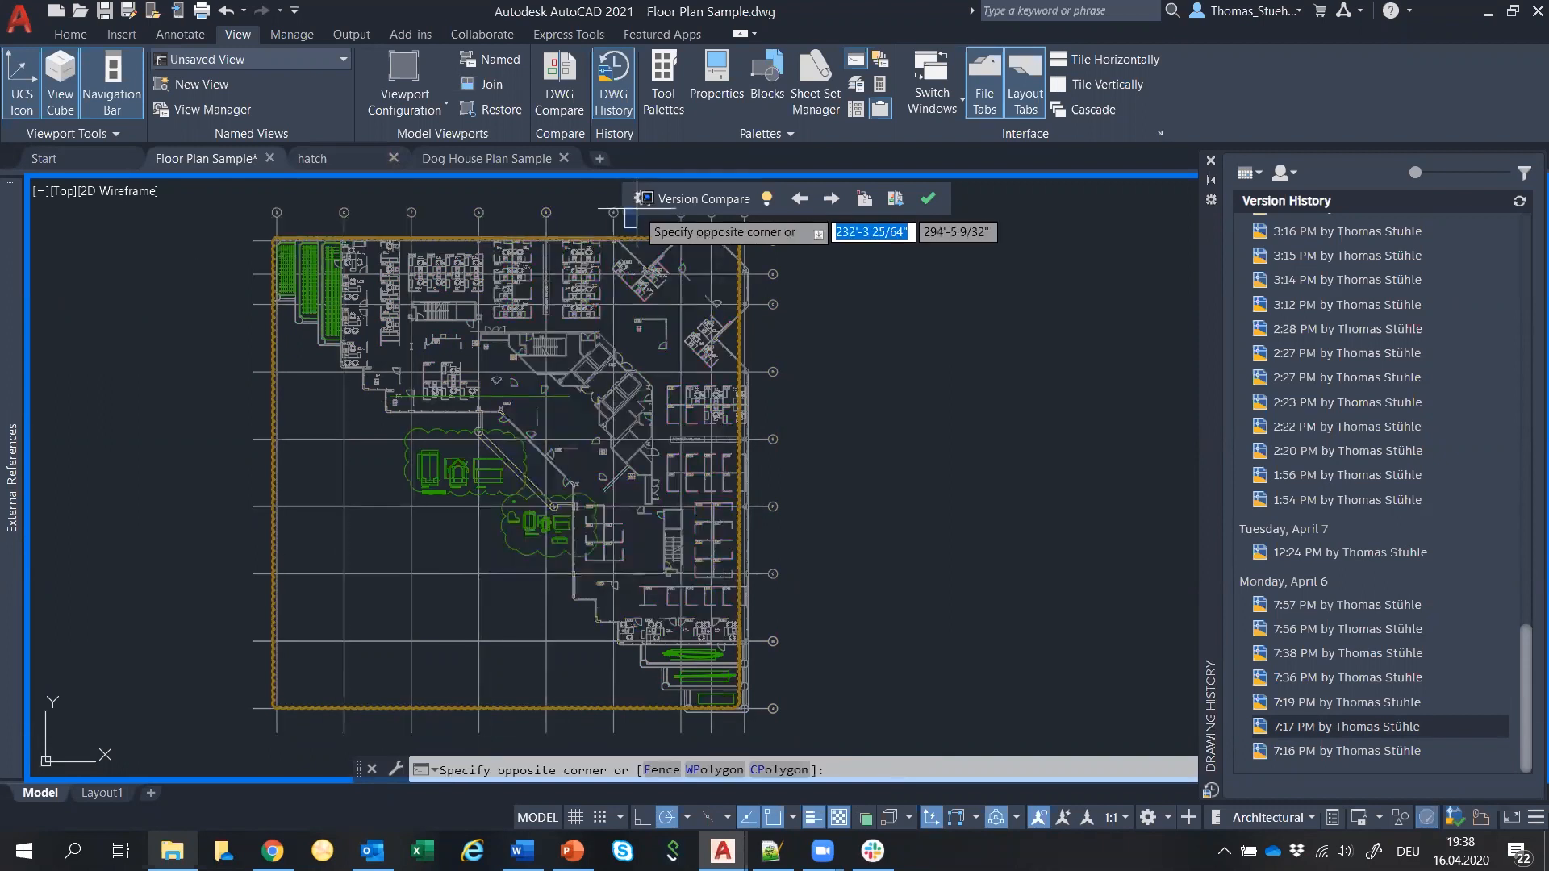
key(Escape)
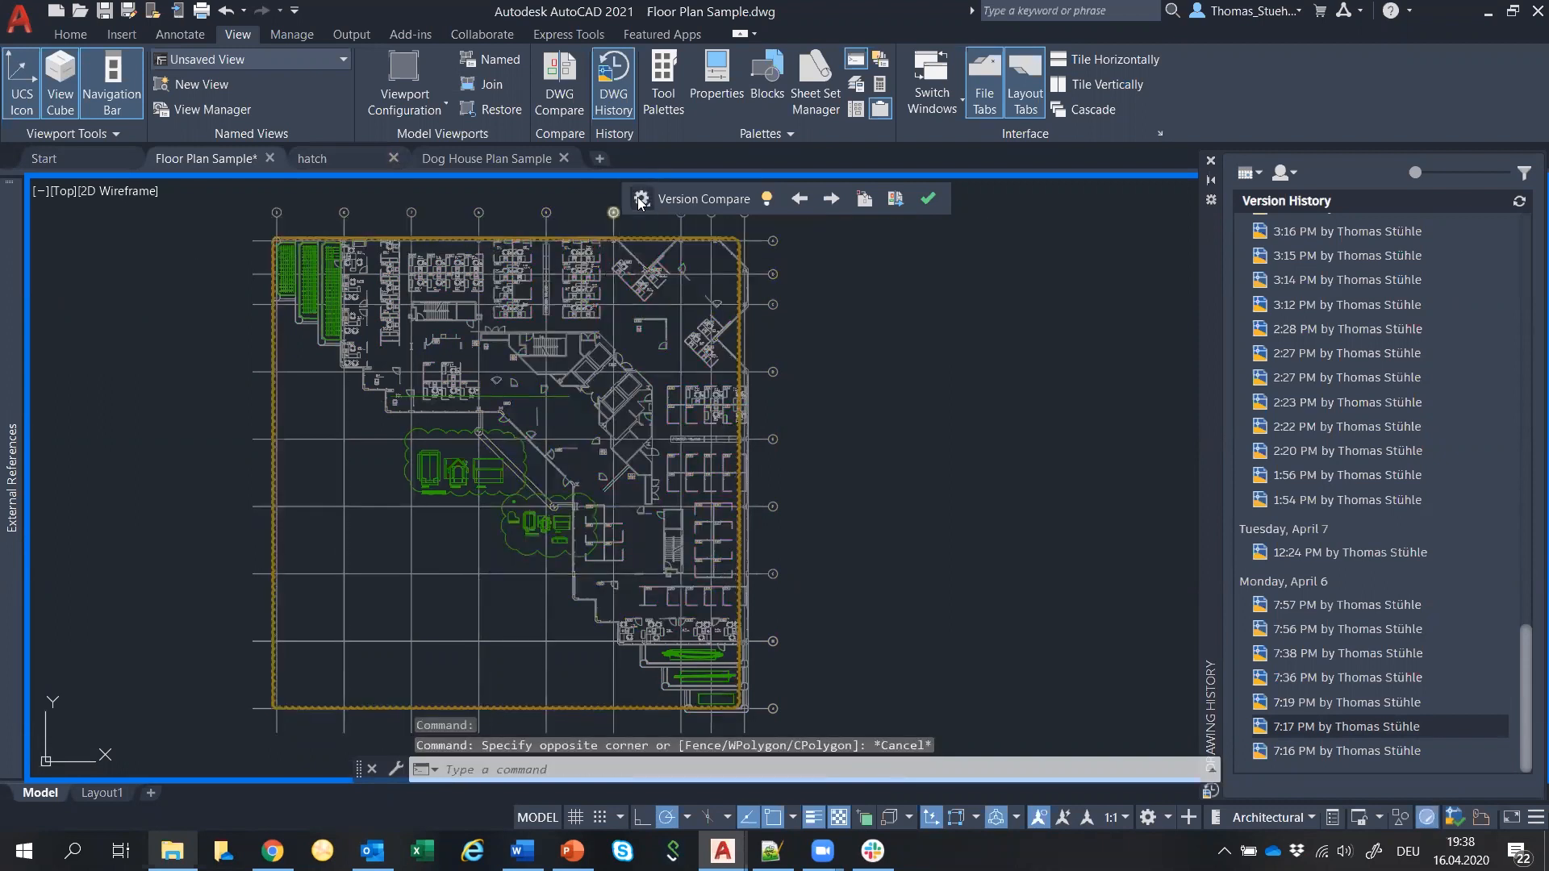
click(641, 198)
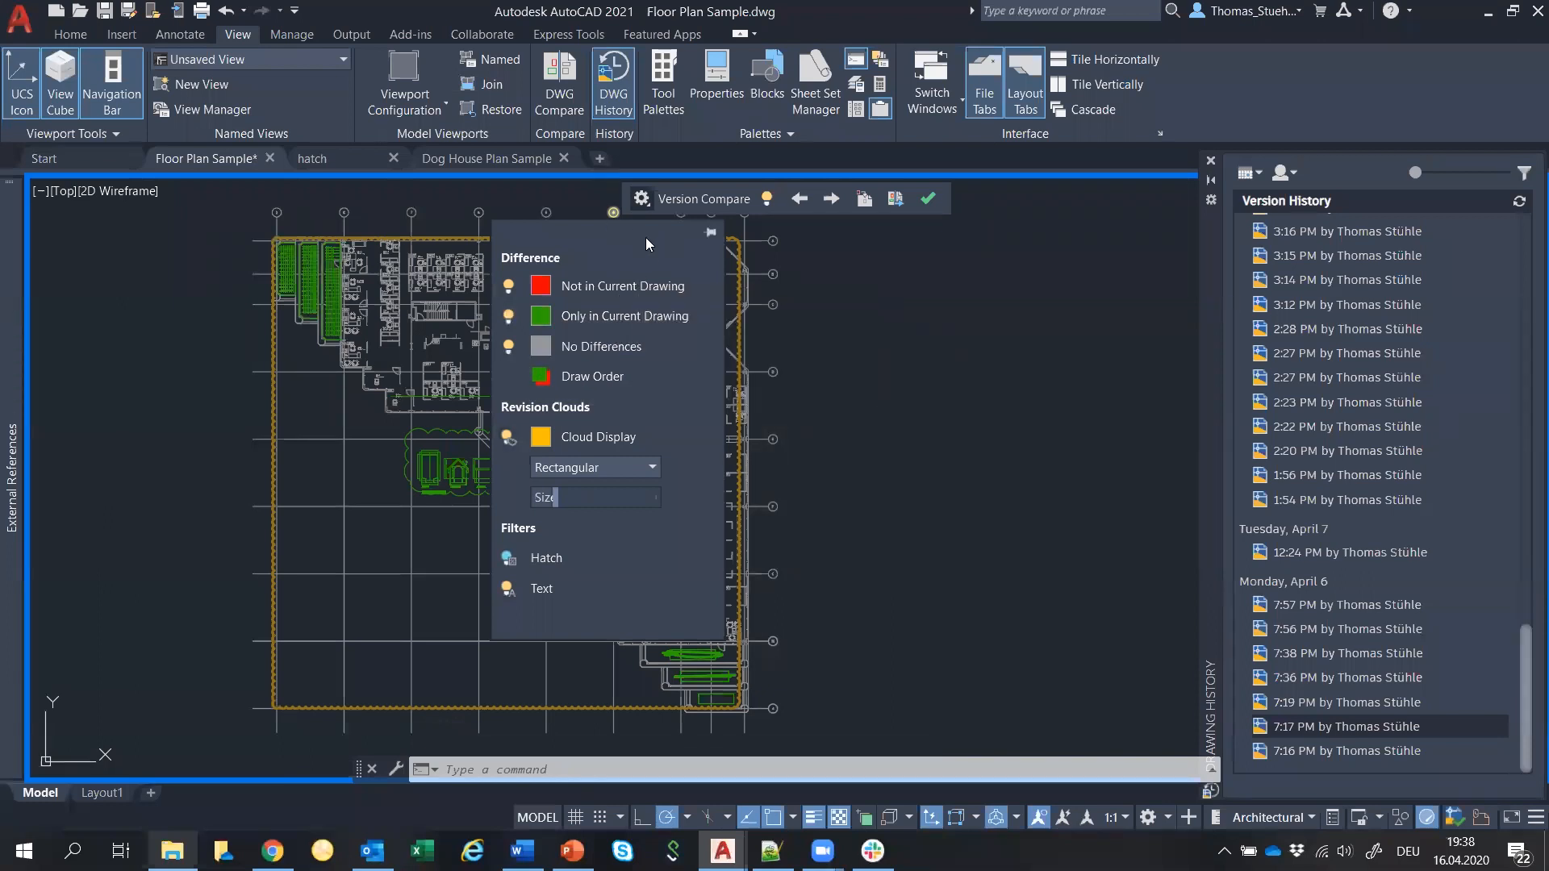
mouse_move(546, 165)
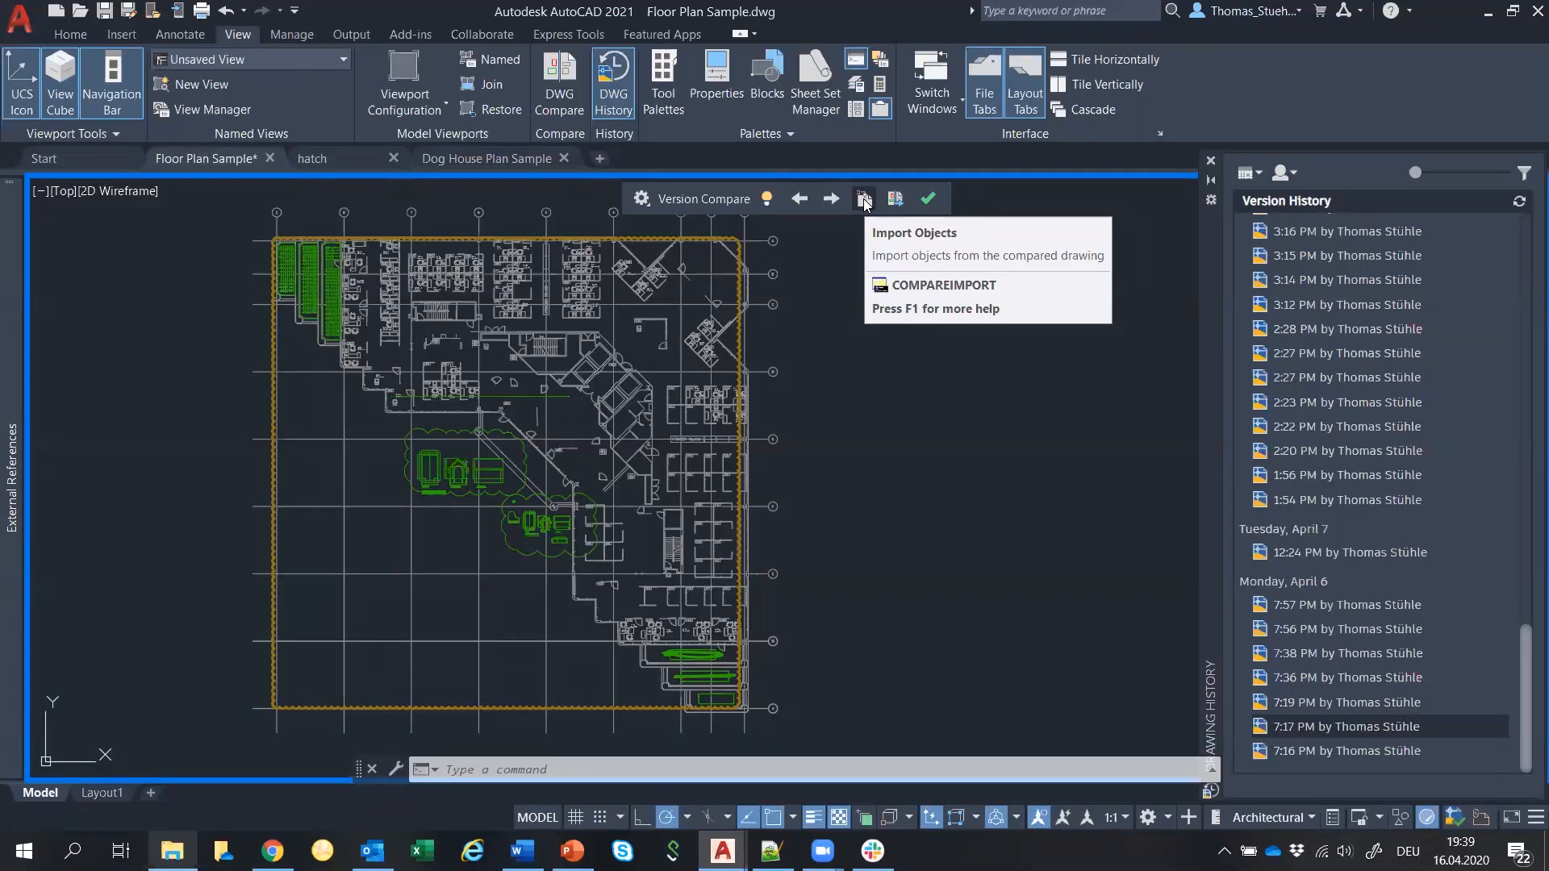
Close the Floor Plan Sample version comparison and minimize AutoCAD to reveal the desktop.
click(926, 198)
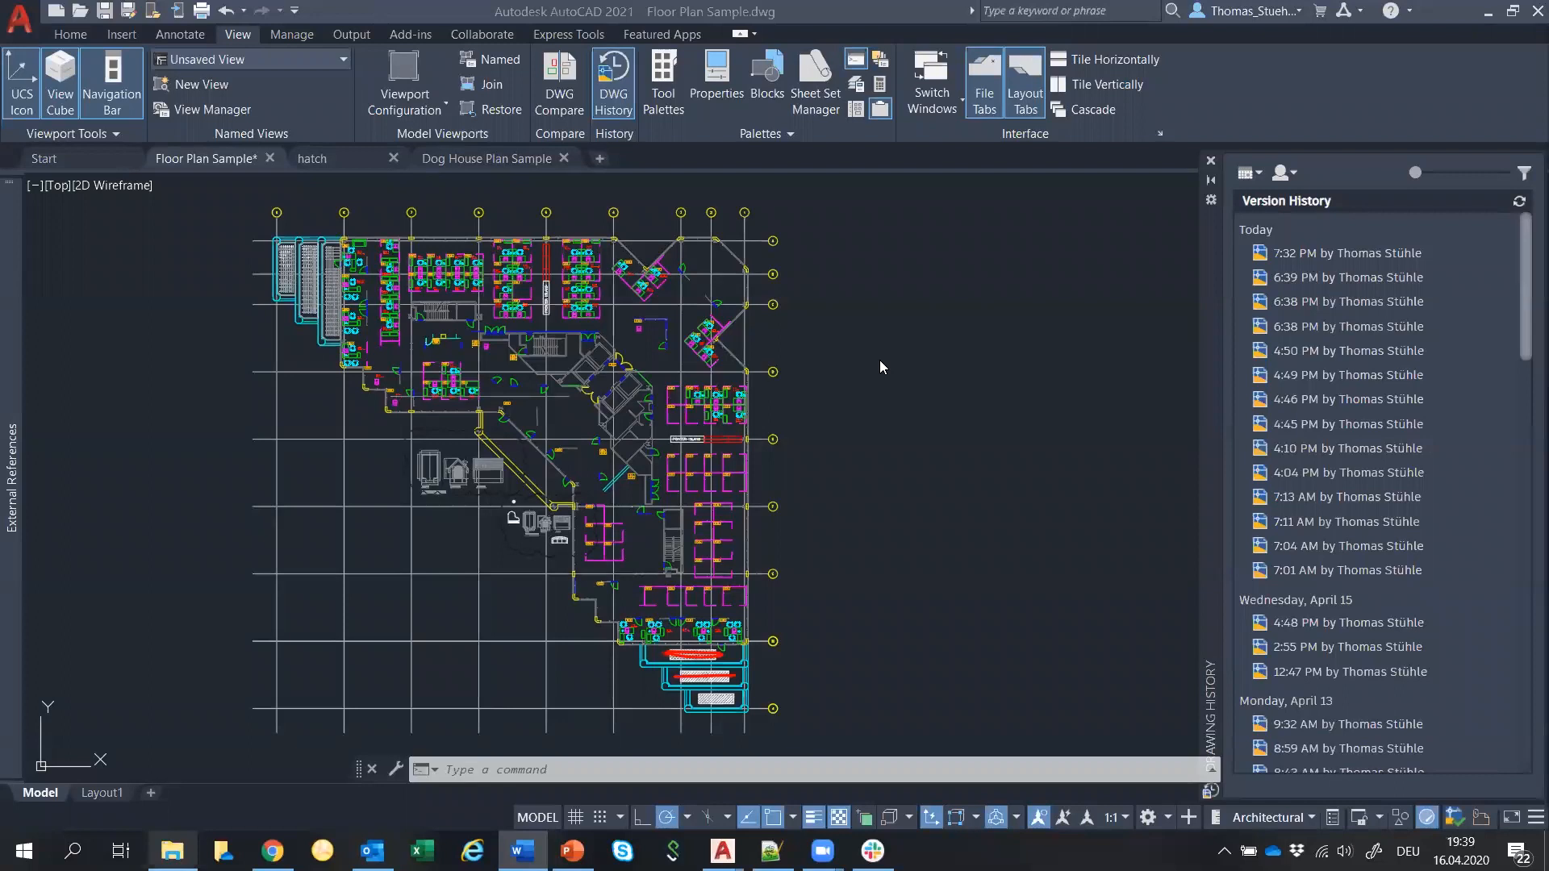
click(1487, 14)
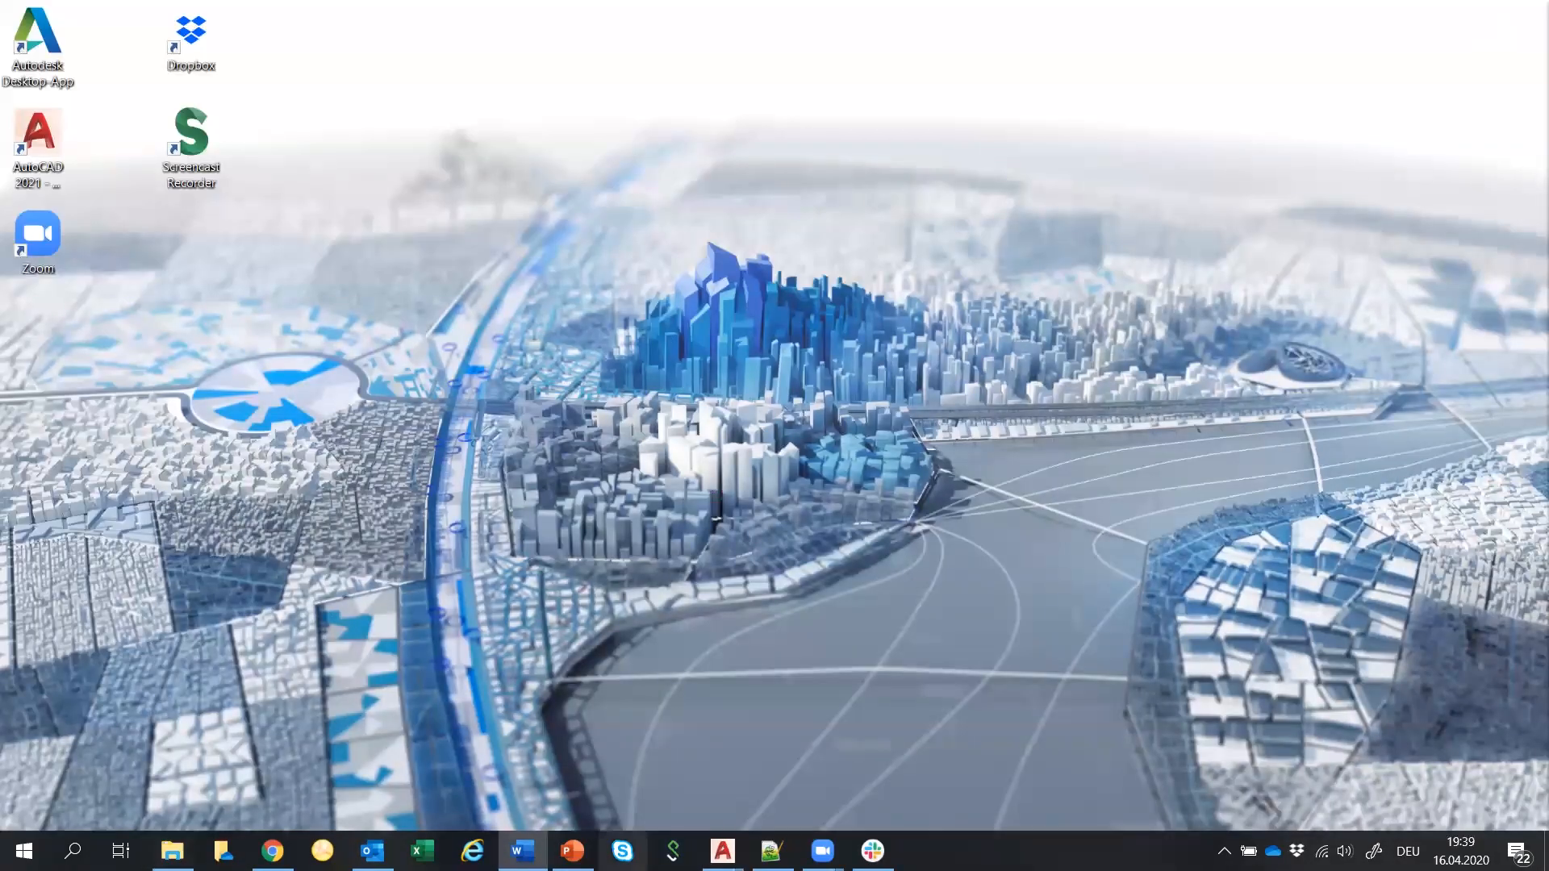